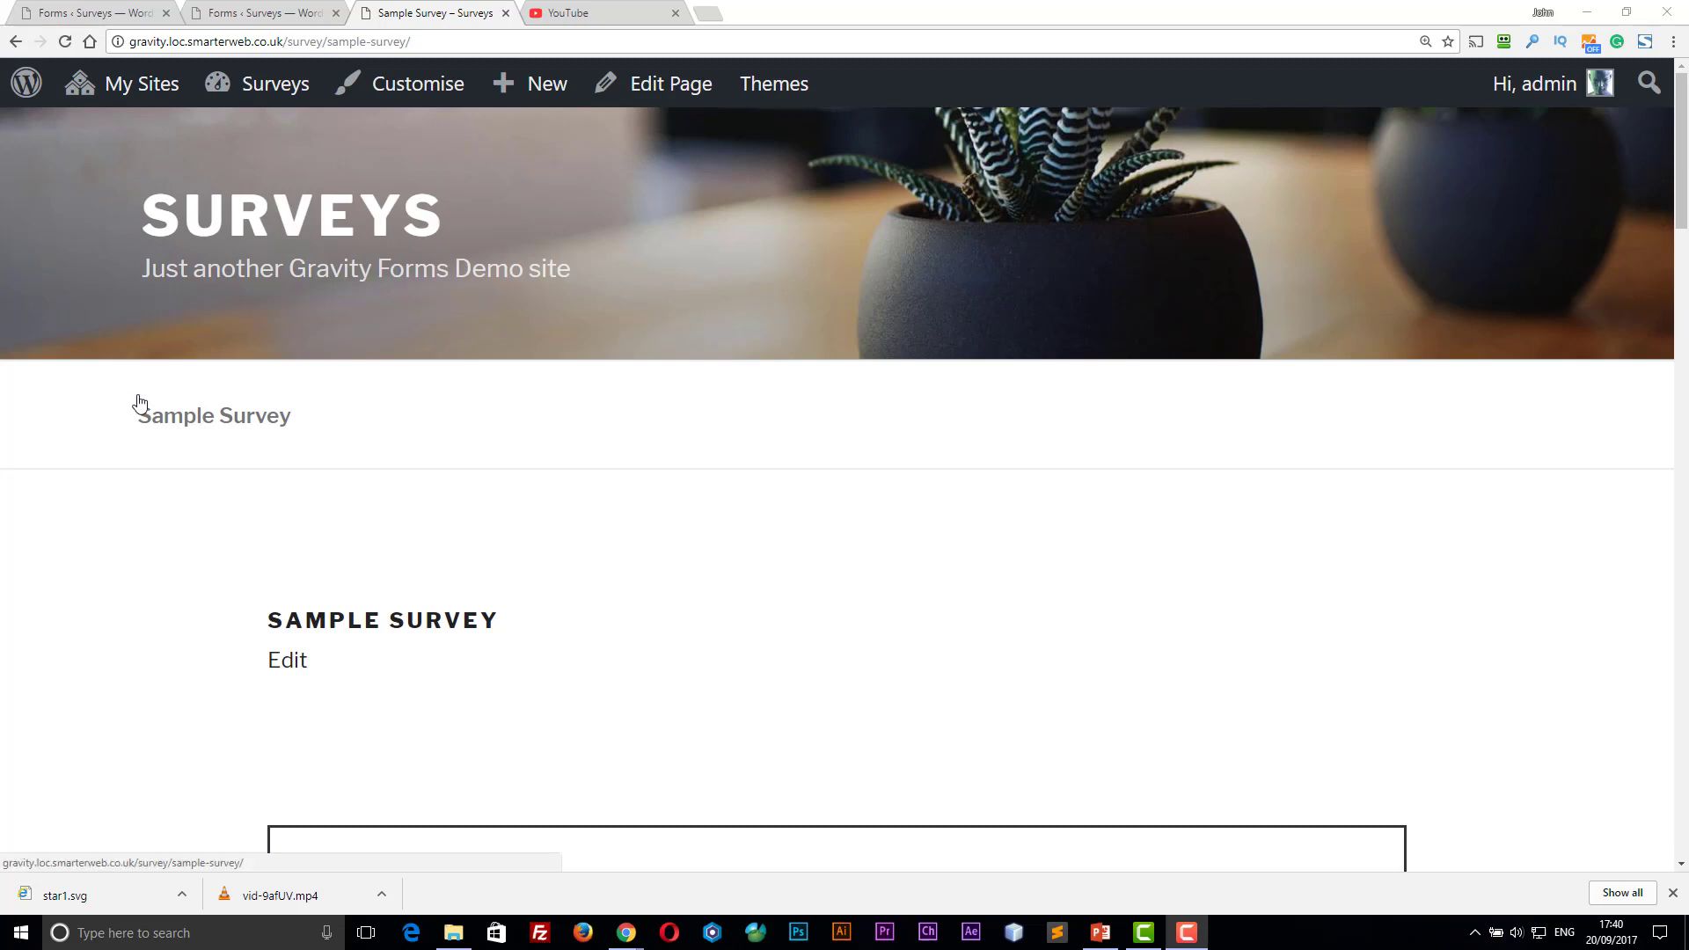
- Reorder the importance ranking so Important is first and Somewhat Important second
scroll(136, 403, down, 2)
scroll(136, 402, down, 2)
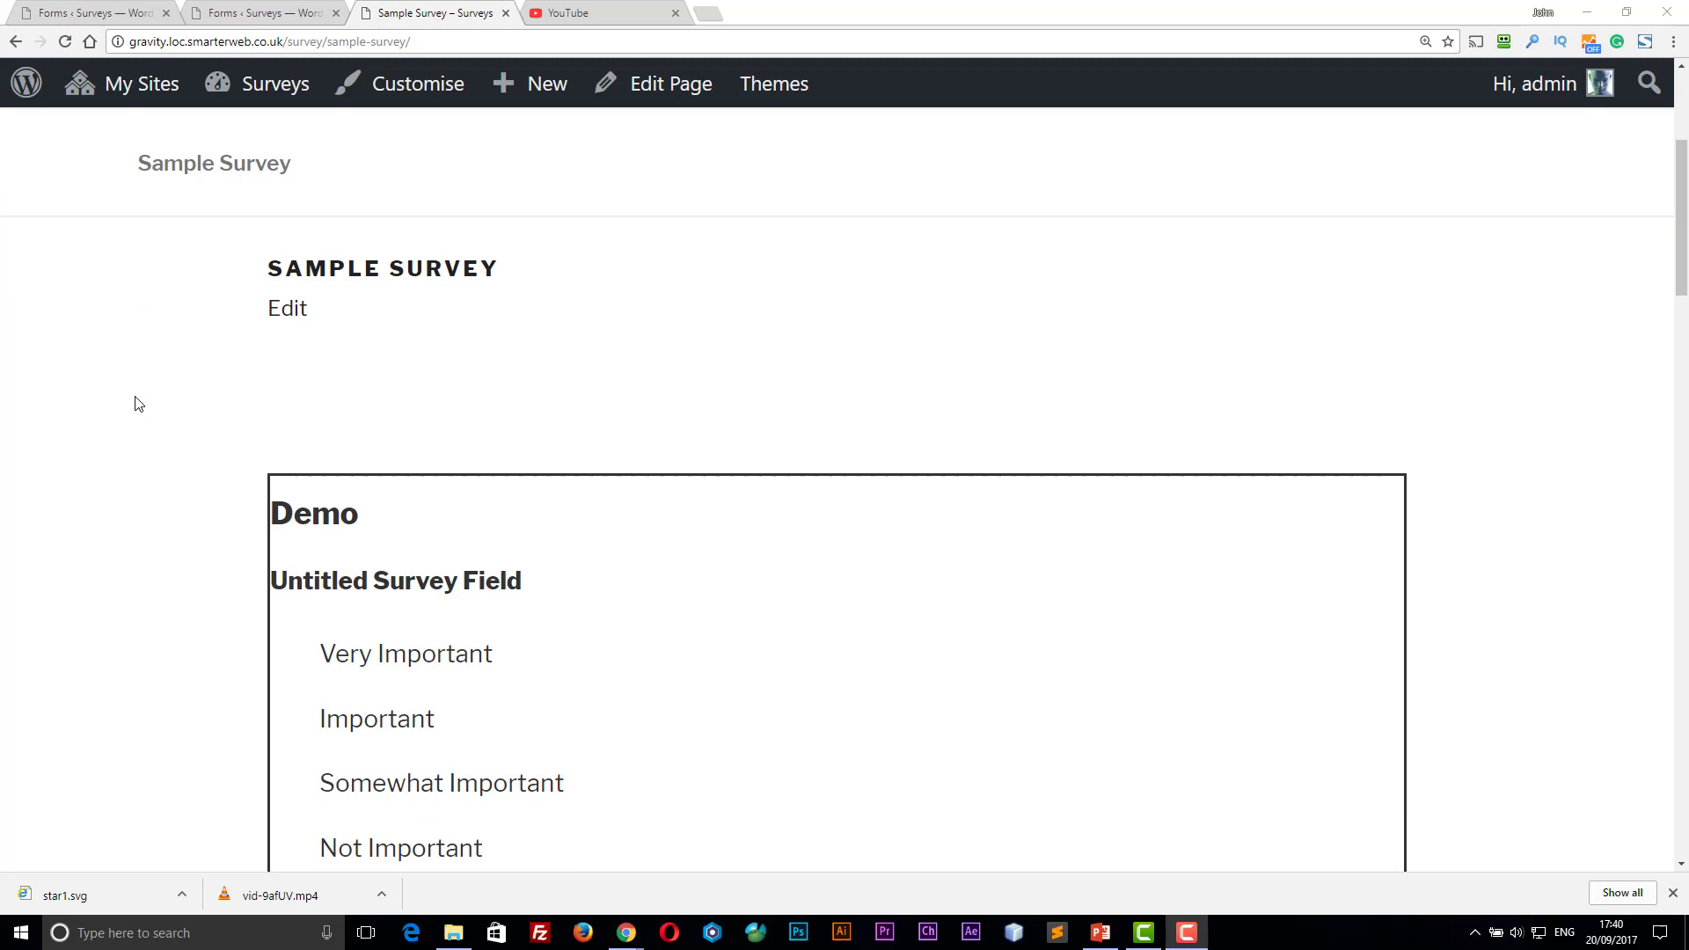
scroll(136, 402, down, 1)
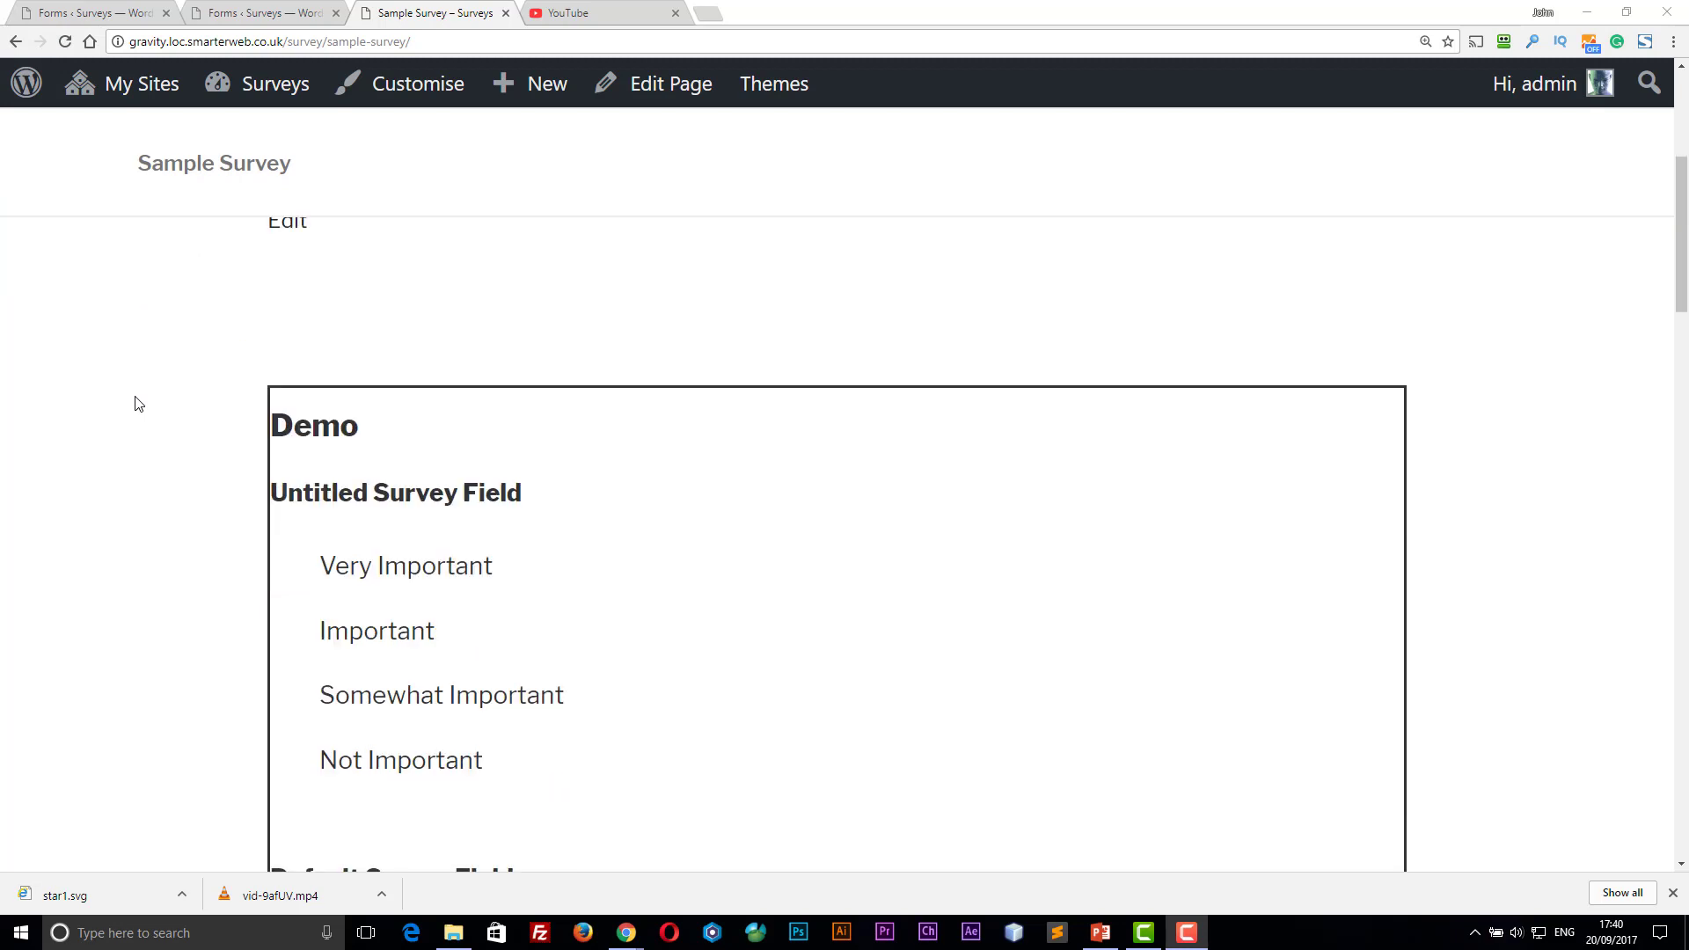
scroll(136, 403, down, 2)
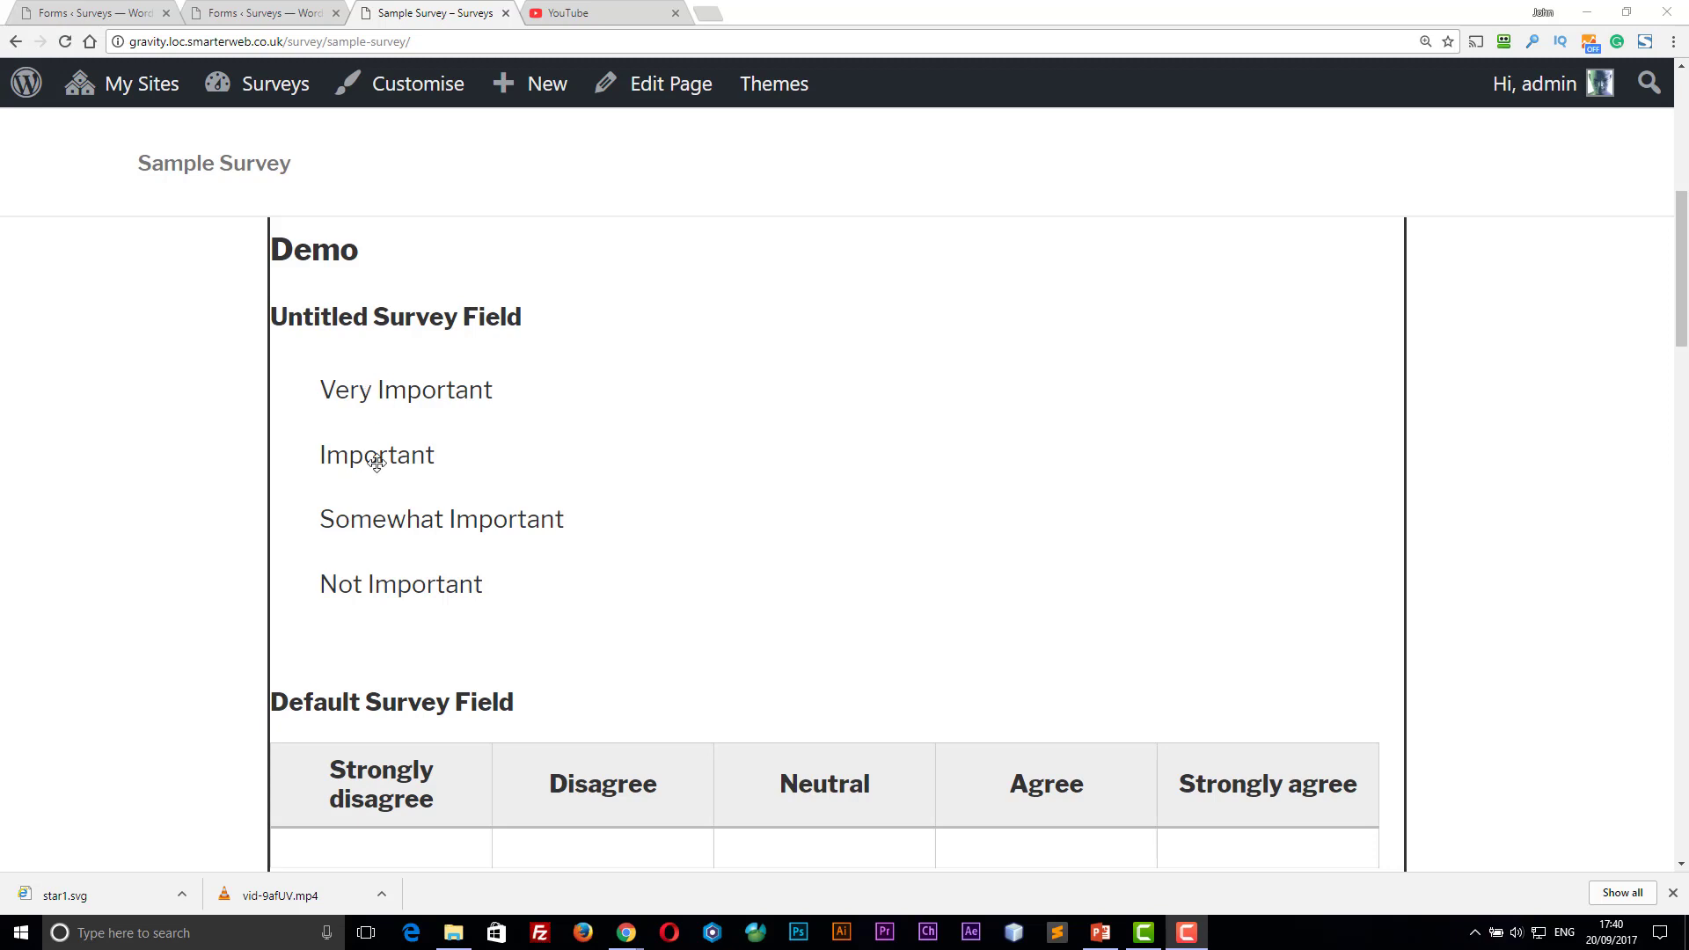
drag(377, 464, 390, 381)
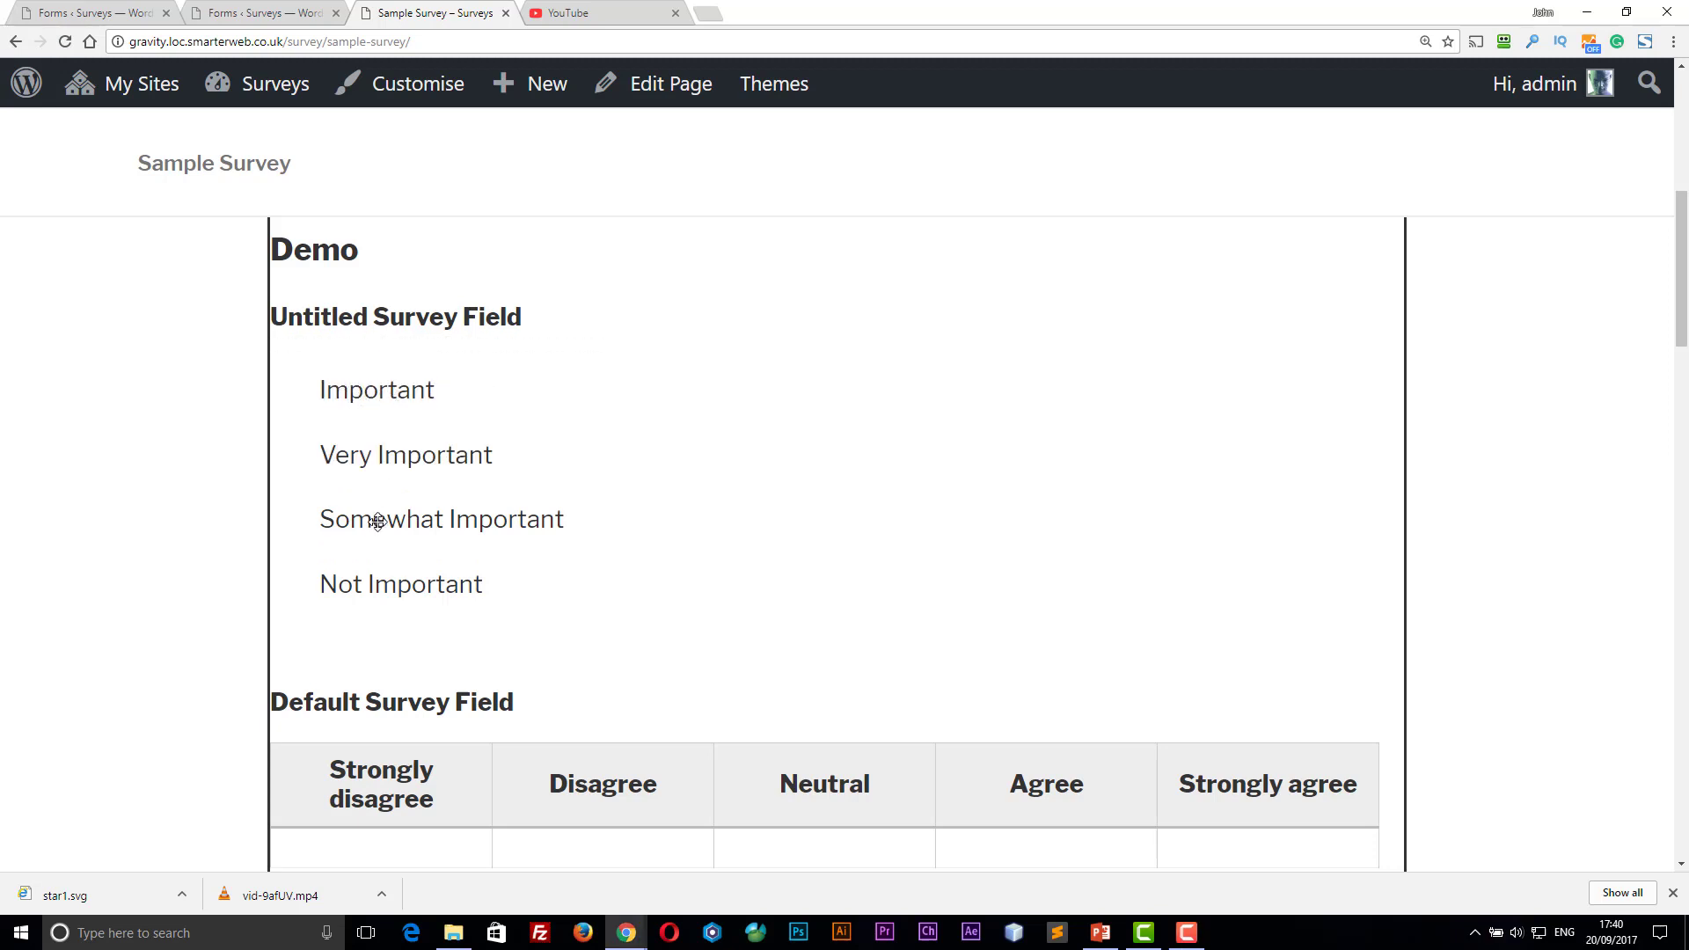
drag(377, 521, 377, 454)
mouse_move(373, 546)
mouse_down()
mouse_move(379, 499)
mouse_move(379, 596)
mouse_move(373, 544)
mouse_up()
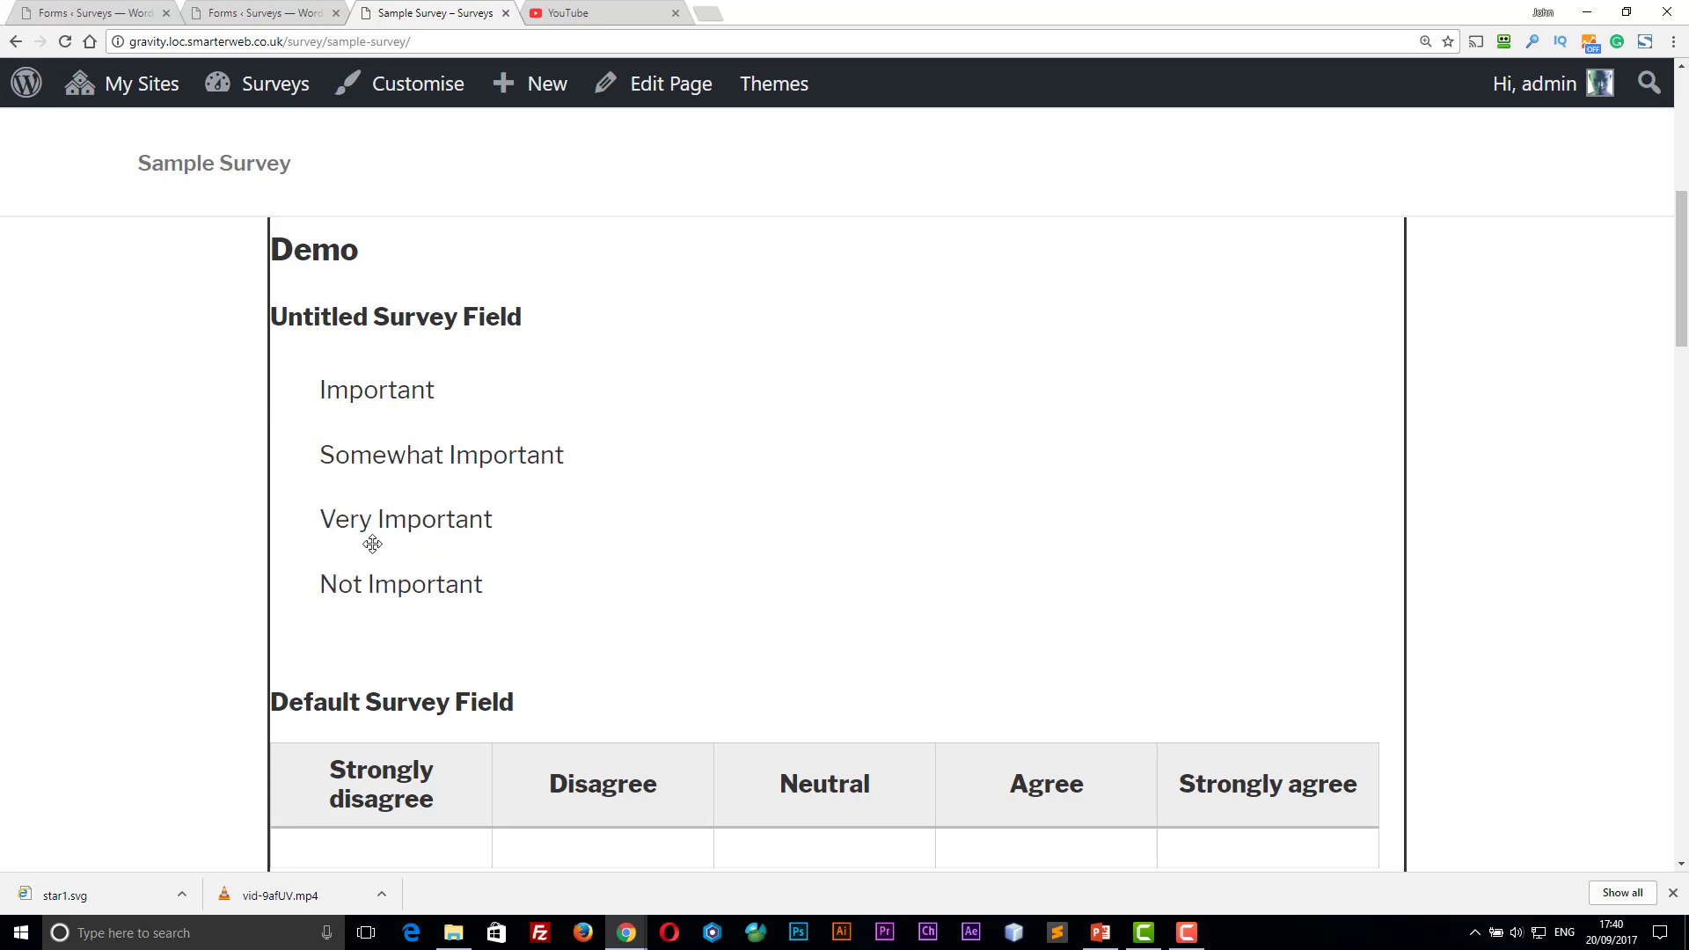
- Answer Agree for the Default Survey Field and 'Dont want to answer' for the scored question
scroll(400, 521, down, 4)
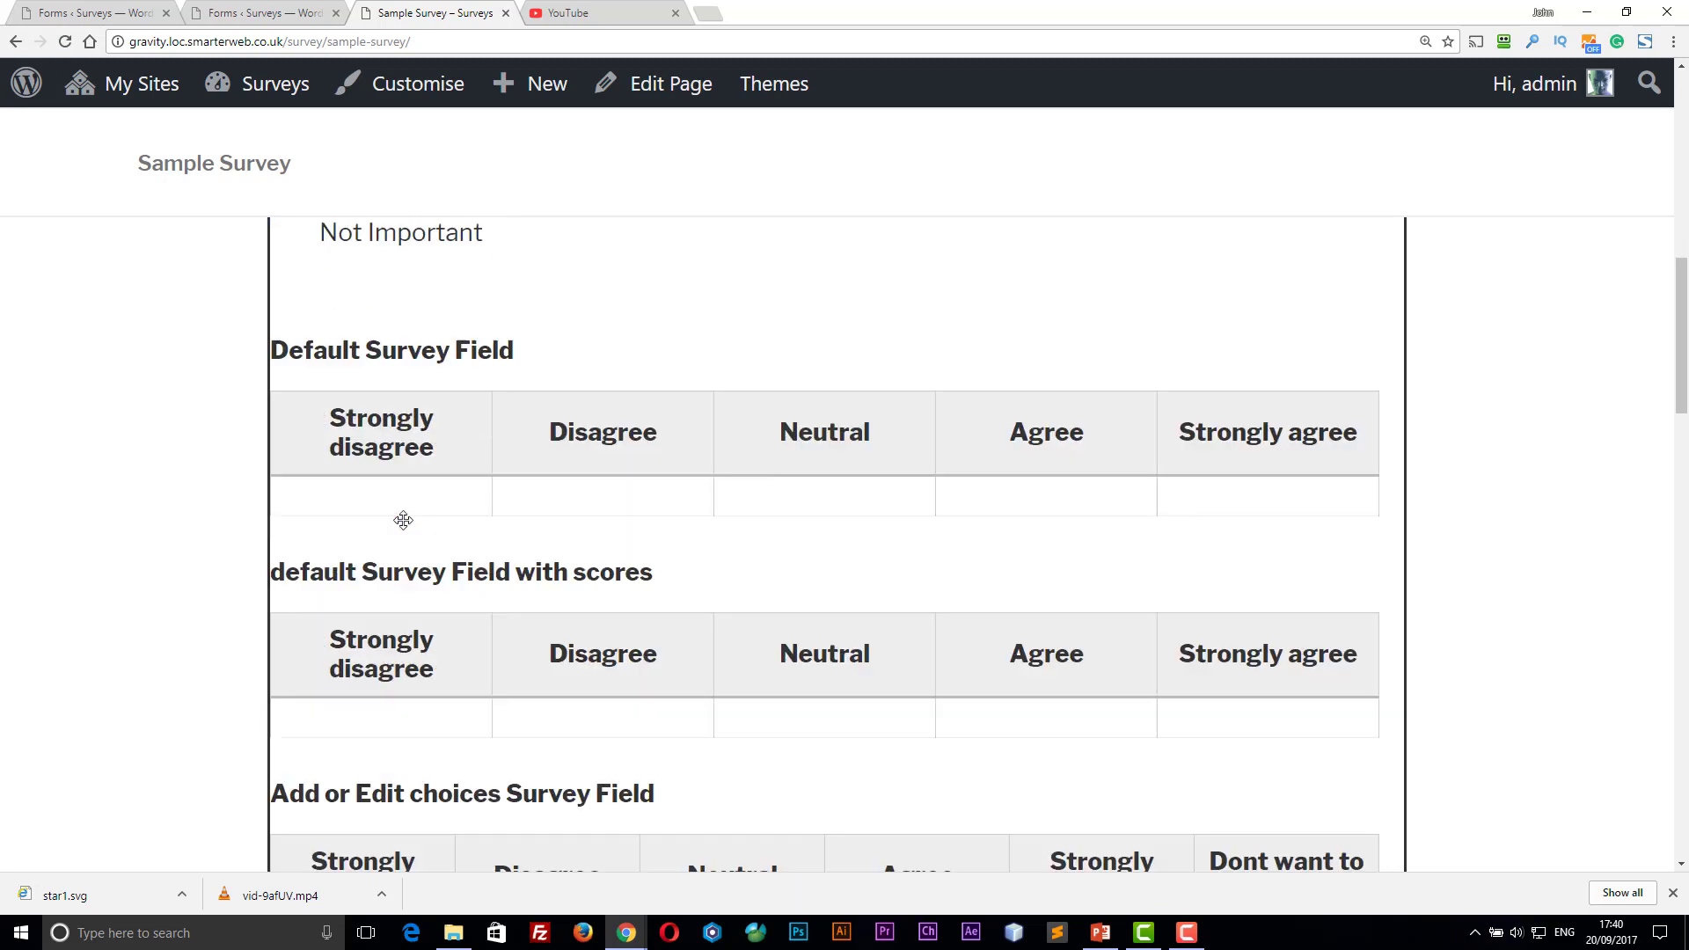
click(444, 503)
click(842, 510)
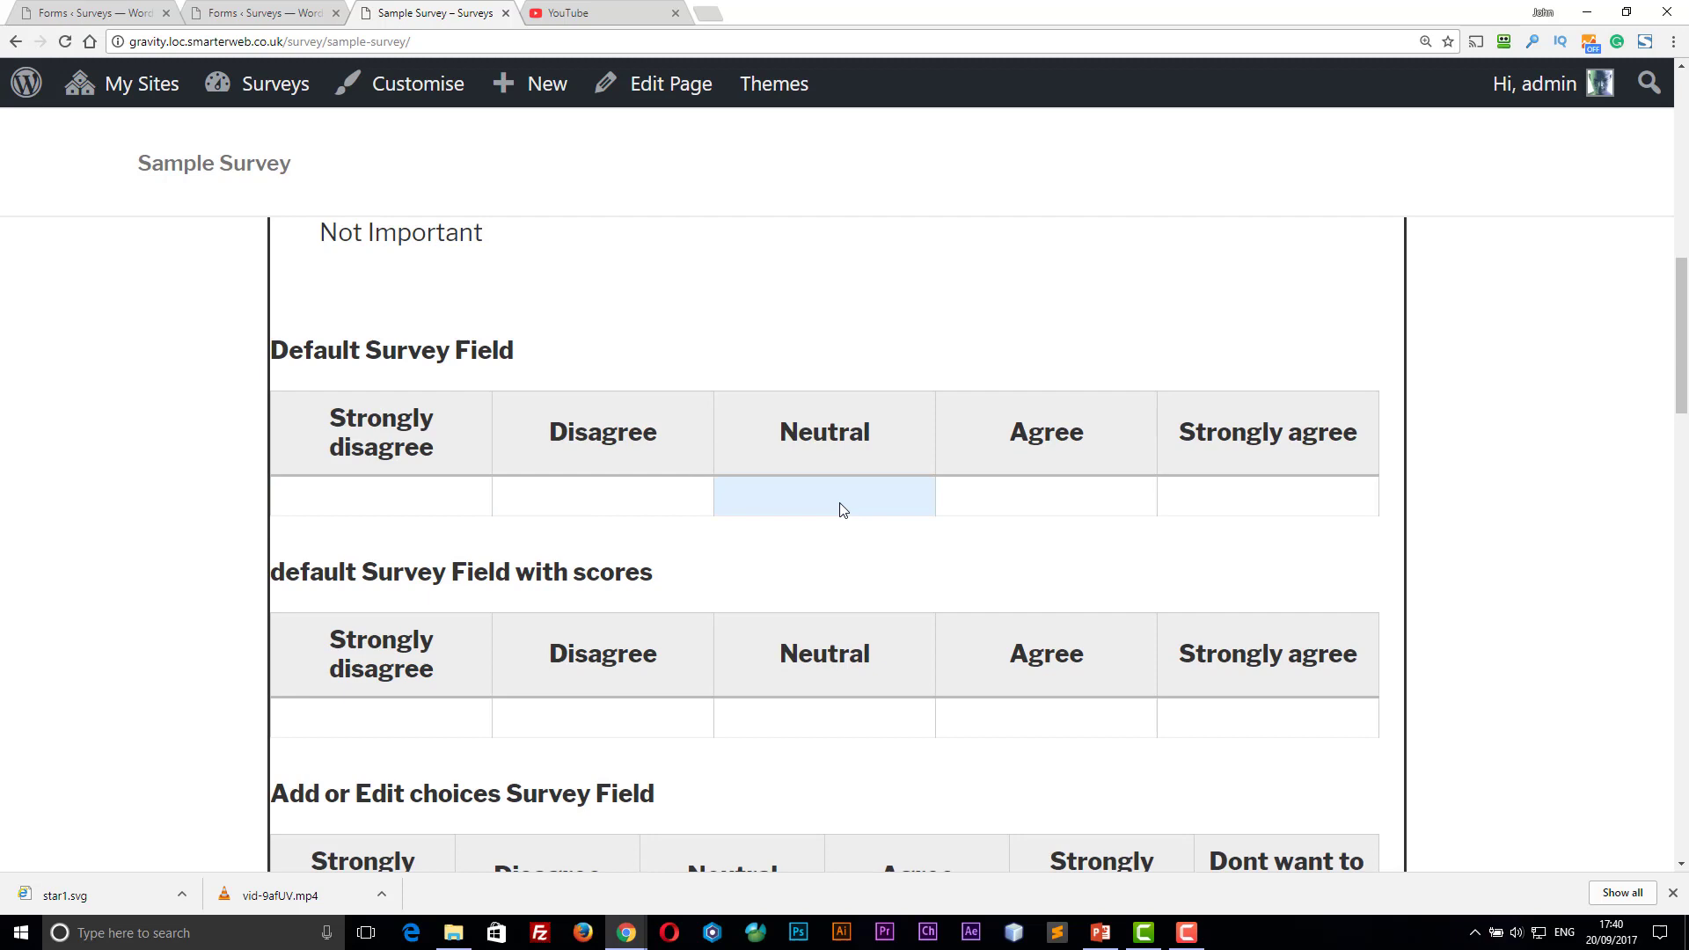
click(1007, 500)
scroll(699, 594, down, 1)
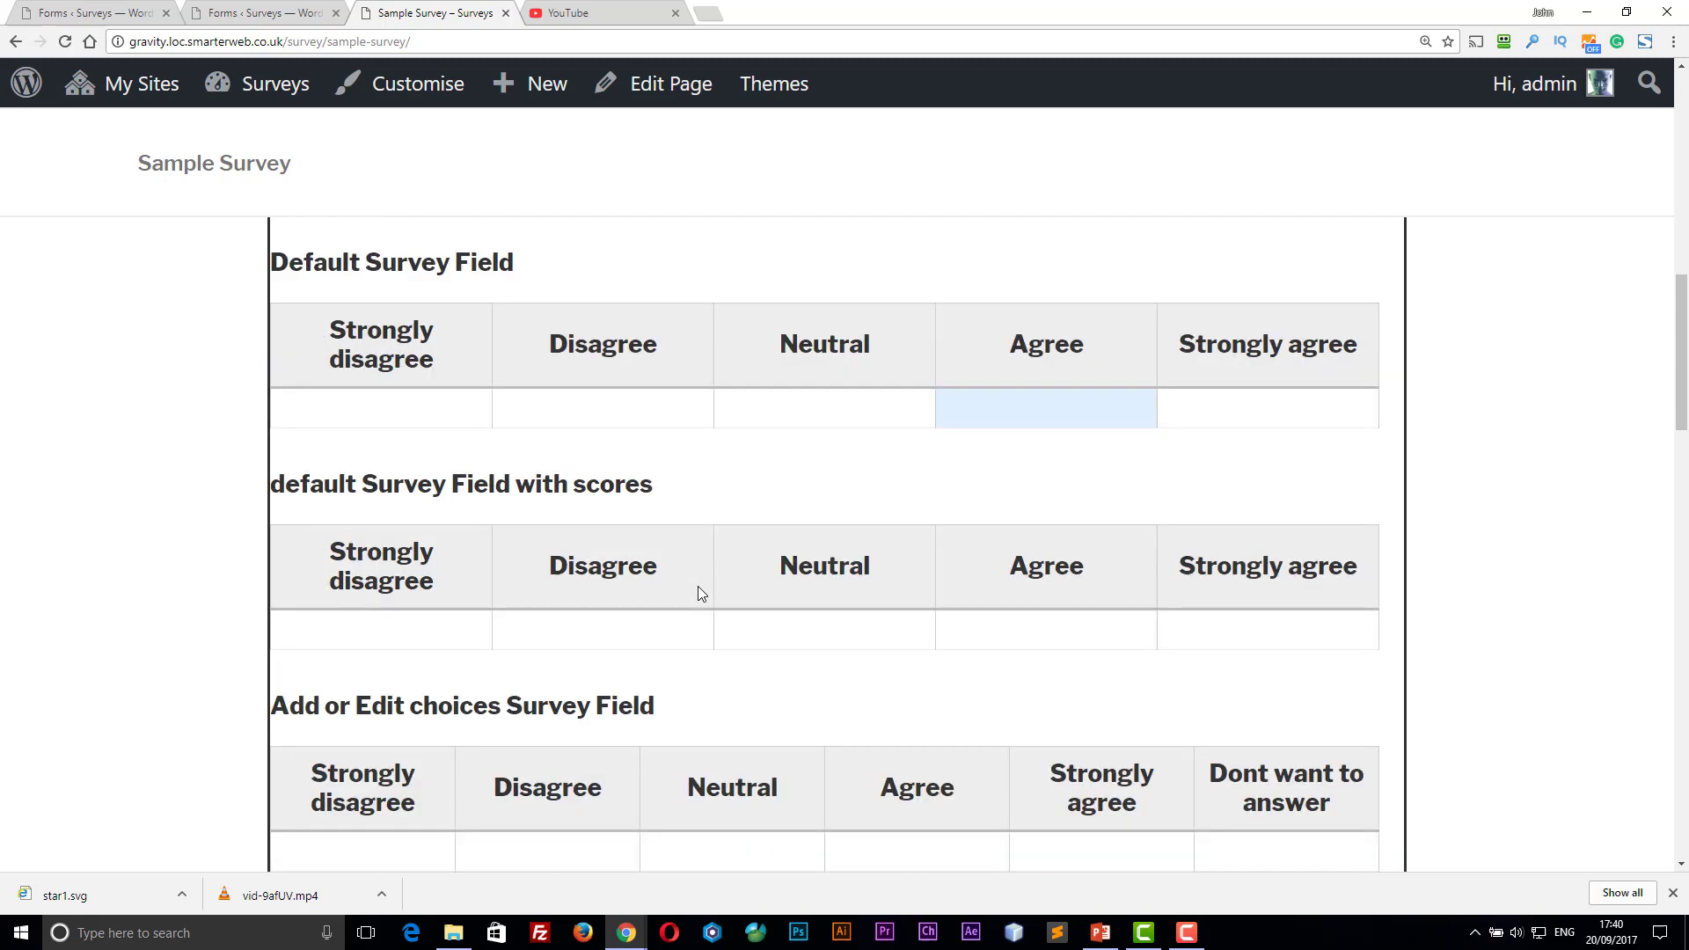
click(638, 638)
click(825, 630)
scroll(827, 626, down, 3)
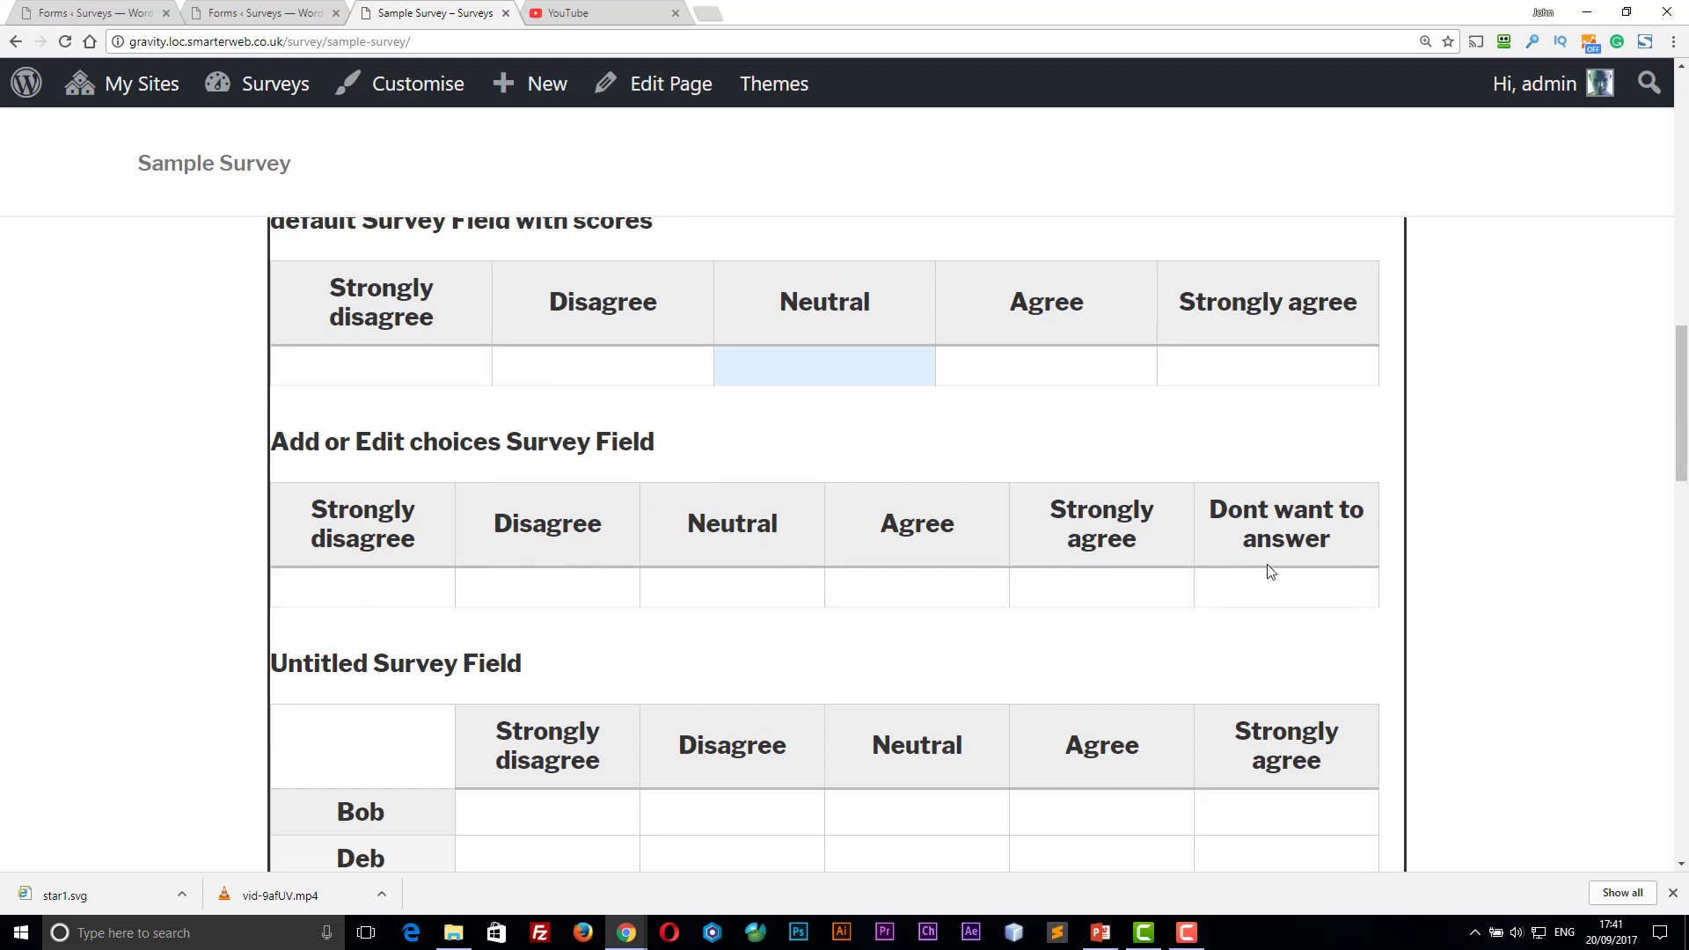
click(1242, 592)
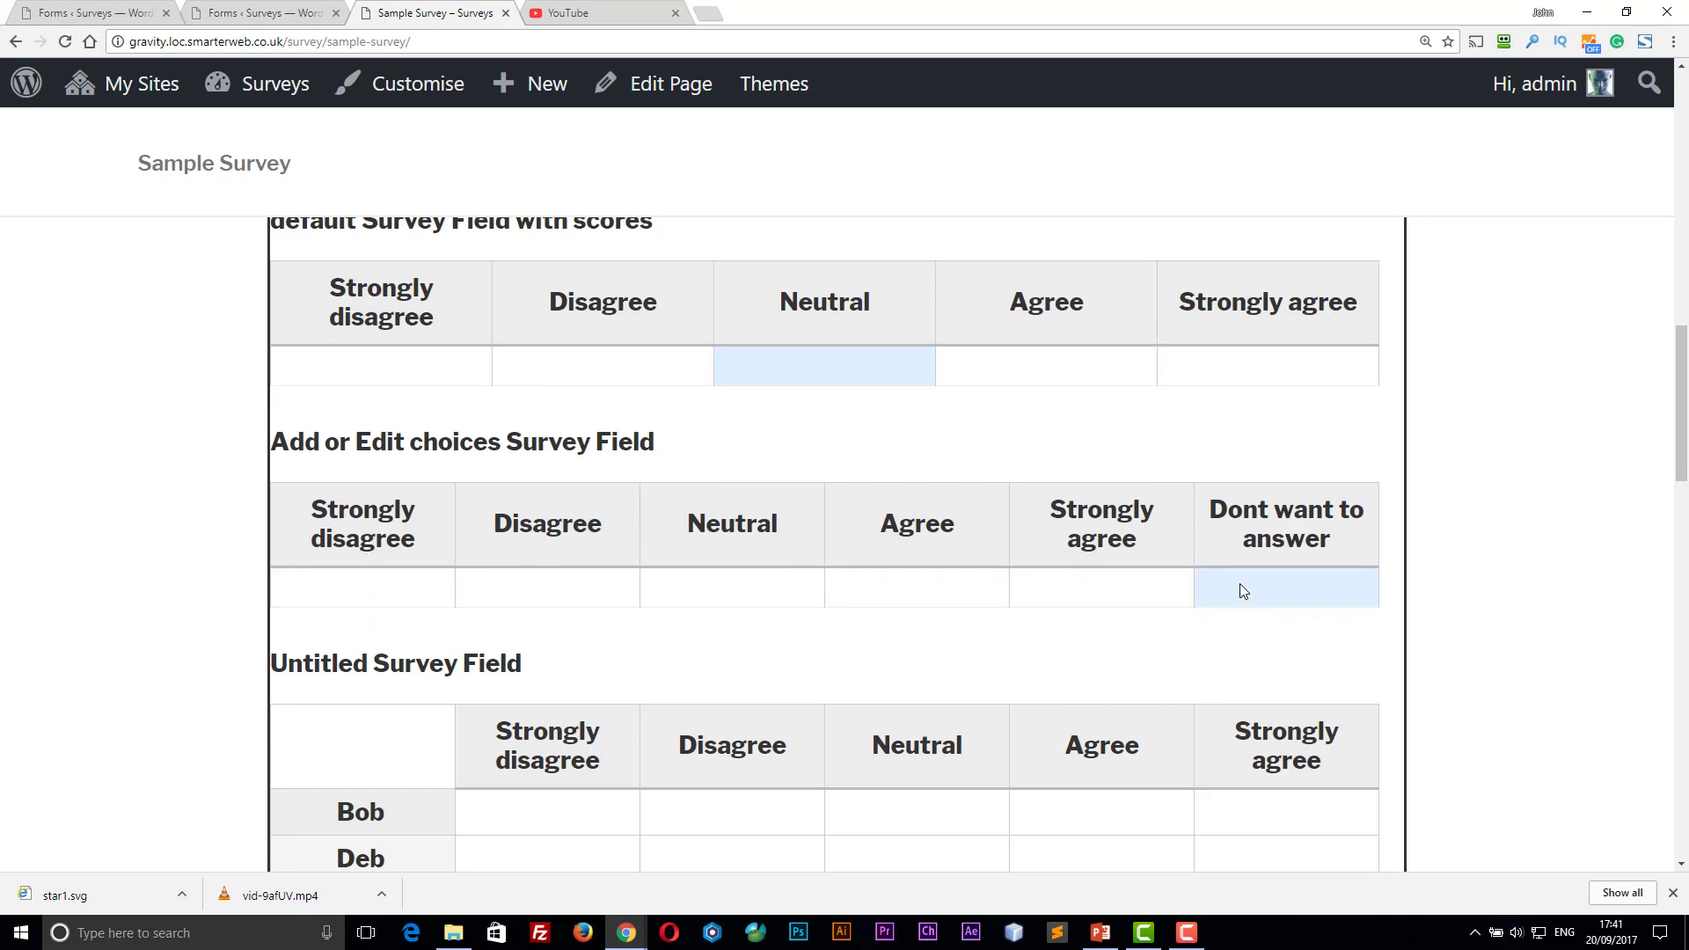
- Rate the agreement grid's four rows Disagree, Neutral, Agree and Strongly agree
scroll(831, 573, down, 3)
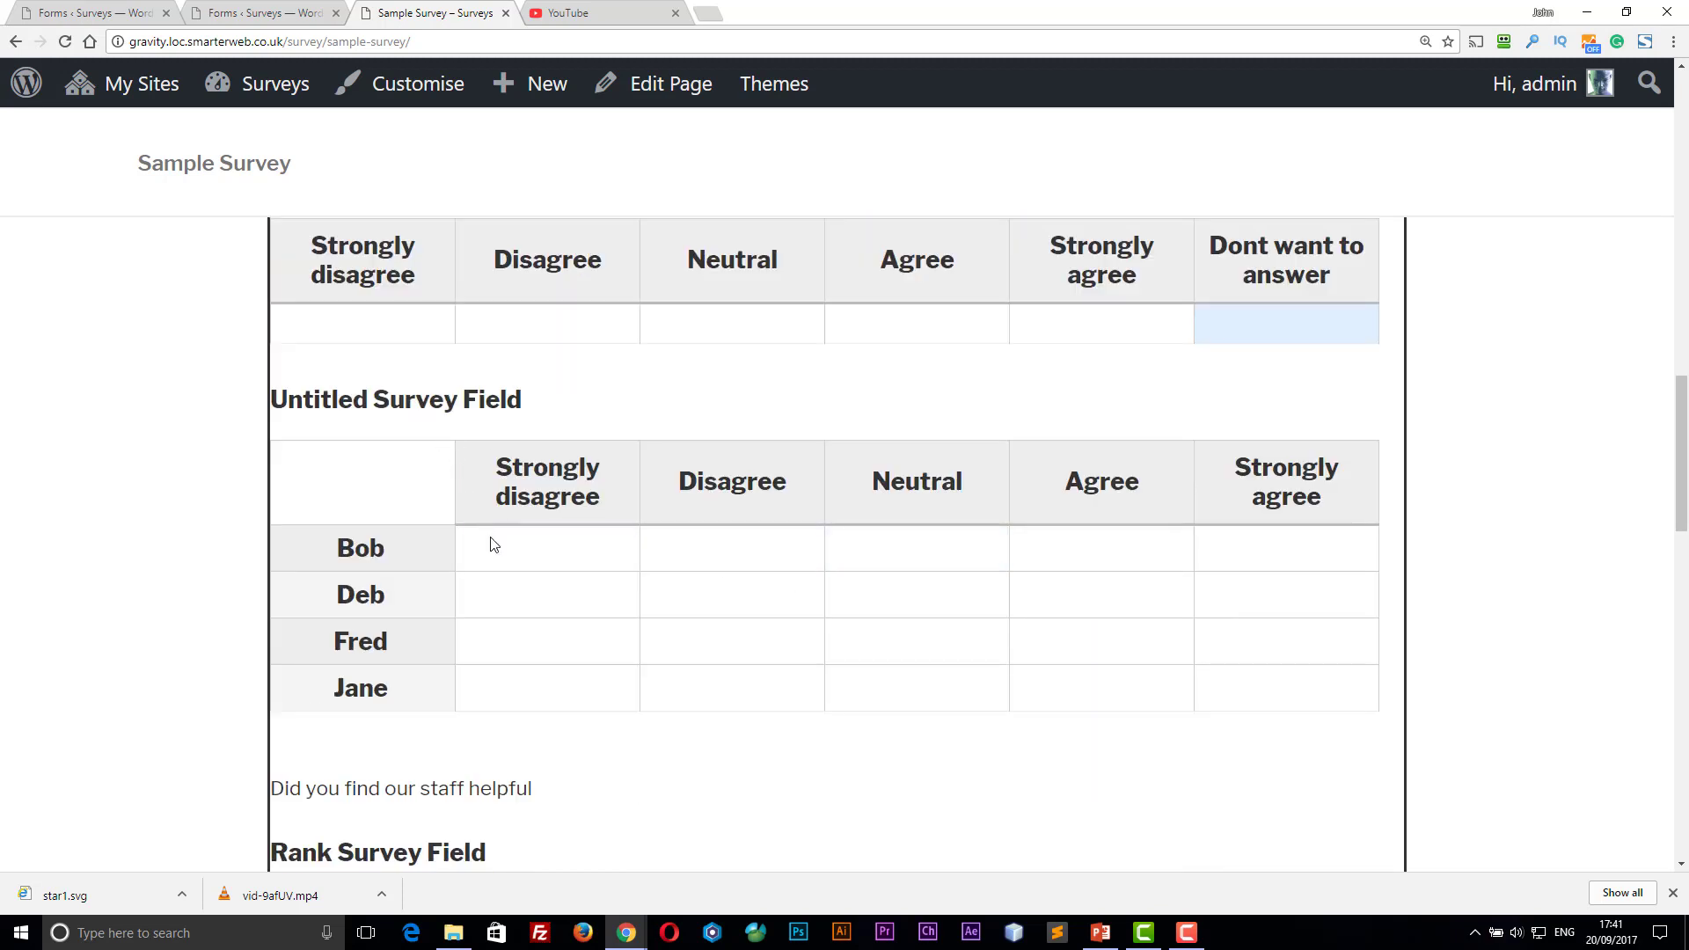
click(702, 561)
click(929, 607)
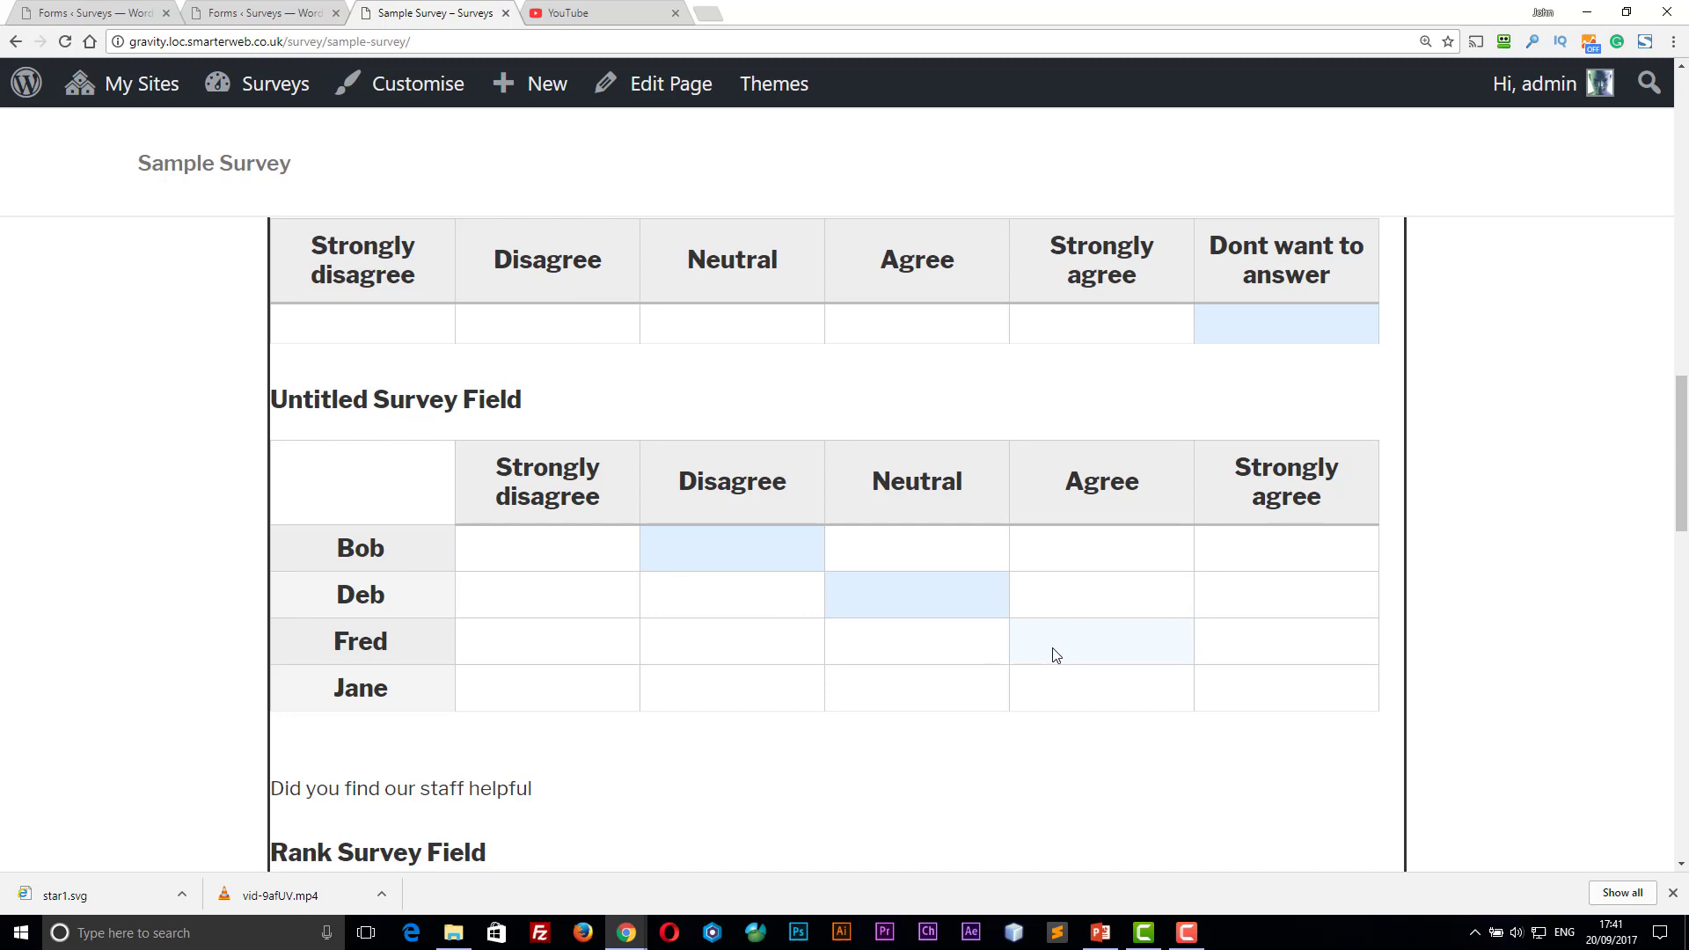
click(1082, 652)
click(1148, 697)
click(1243, 694)
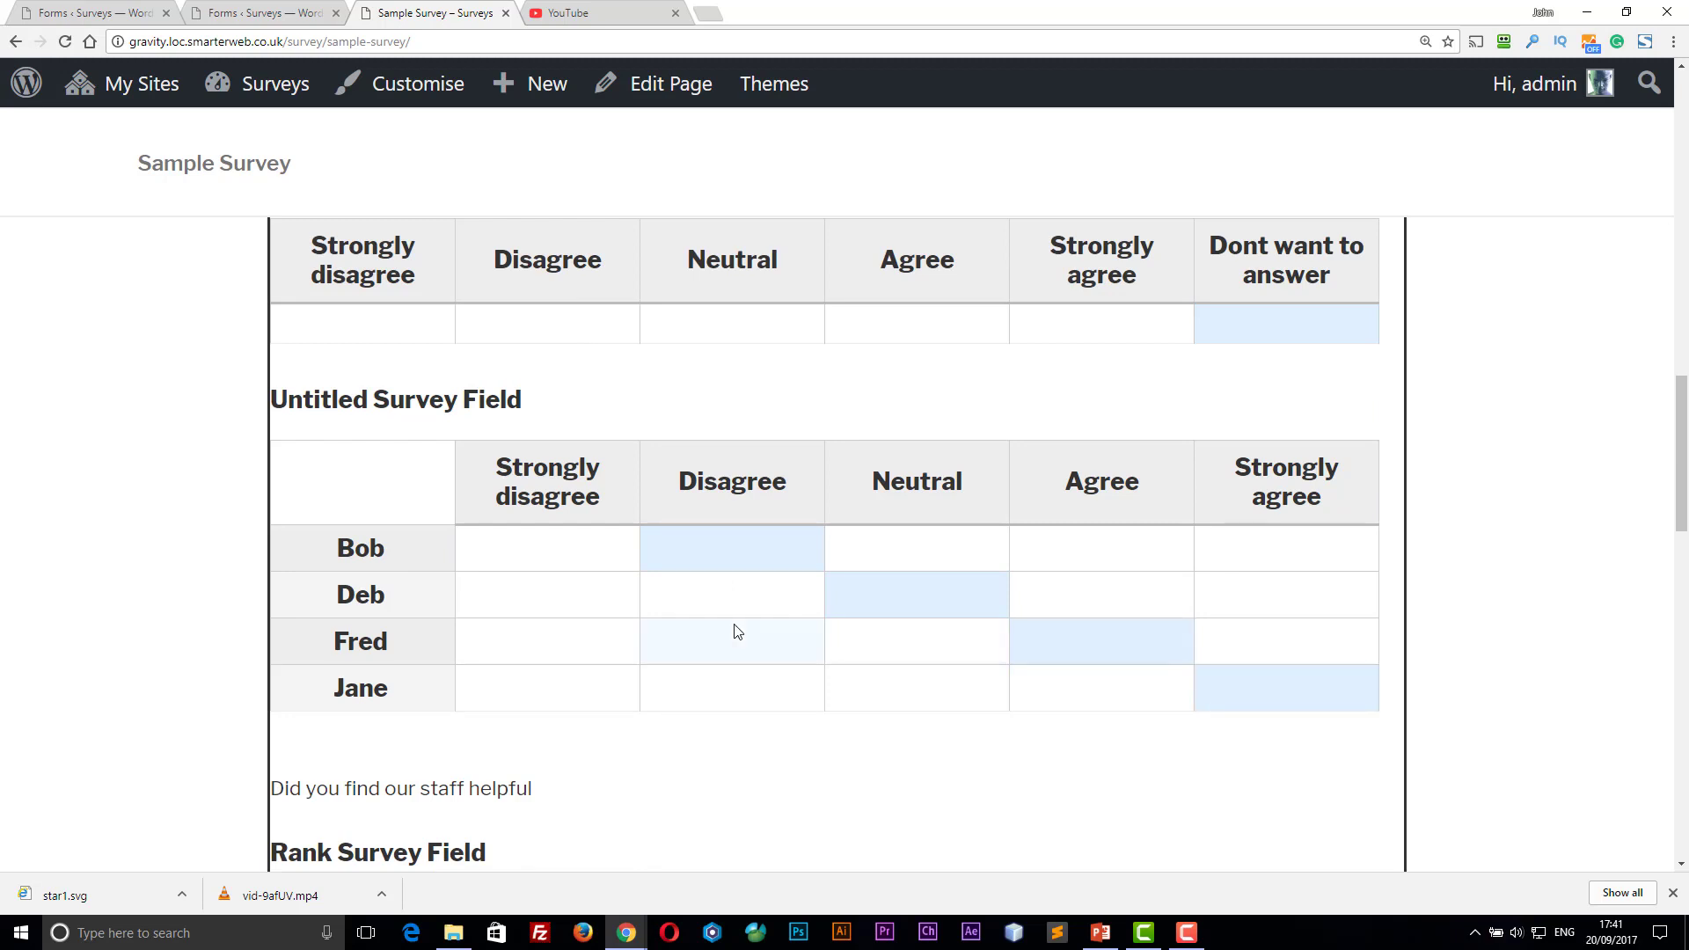
- Rank Chicken Wings above Bacon and give the service a three-star rating
scroll(736, 631, down, 4)
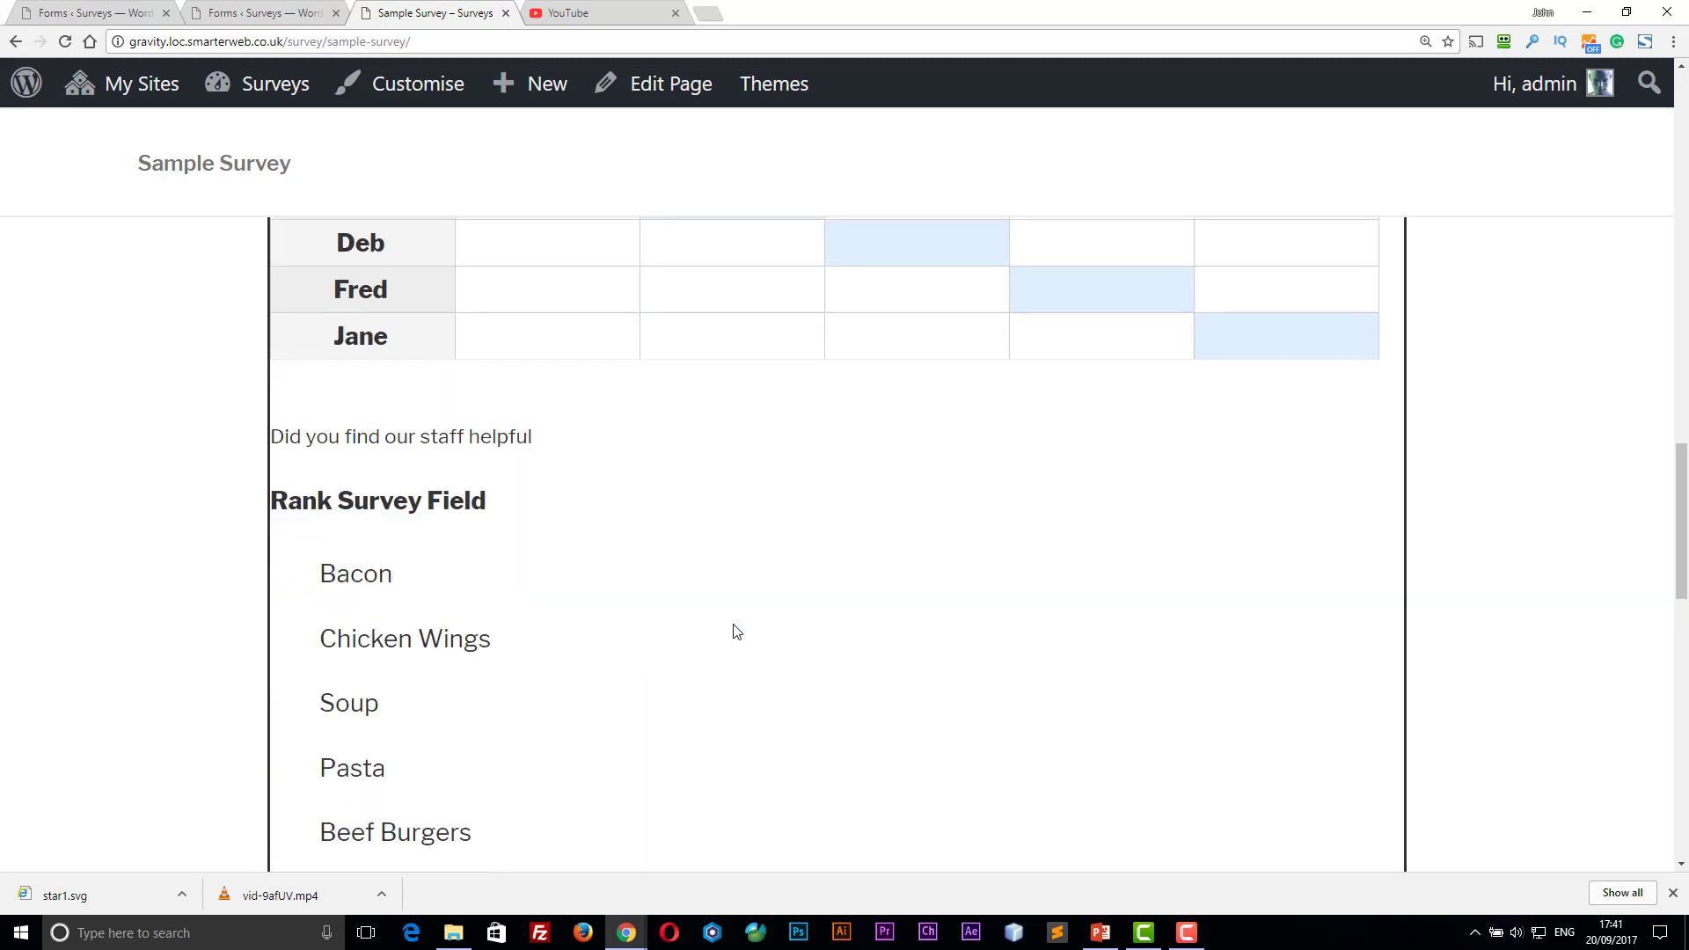
scroll(737, 631, down, 1)
drag(430, 551, 398, 466)
scroll(370, 616, down, 6)
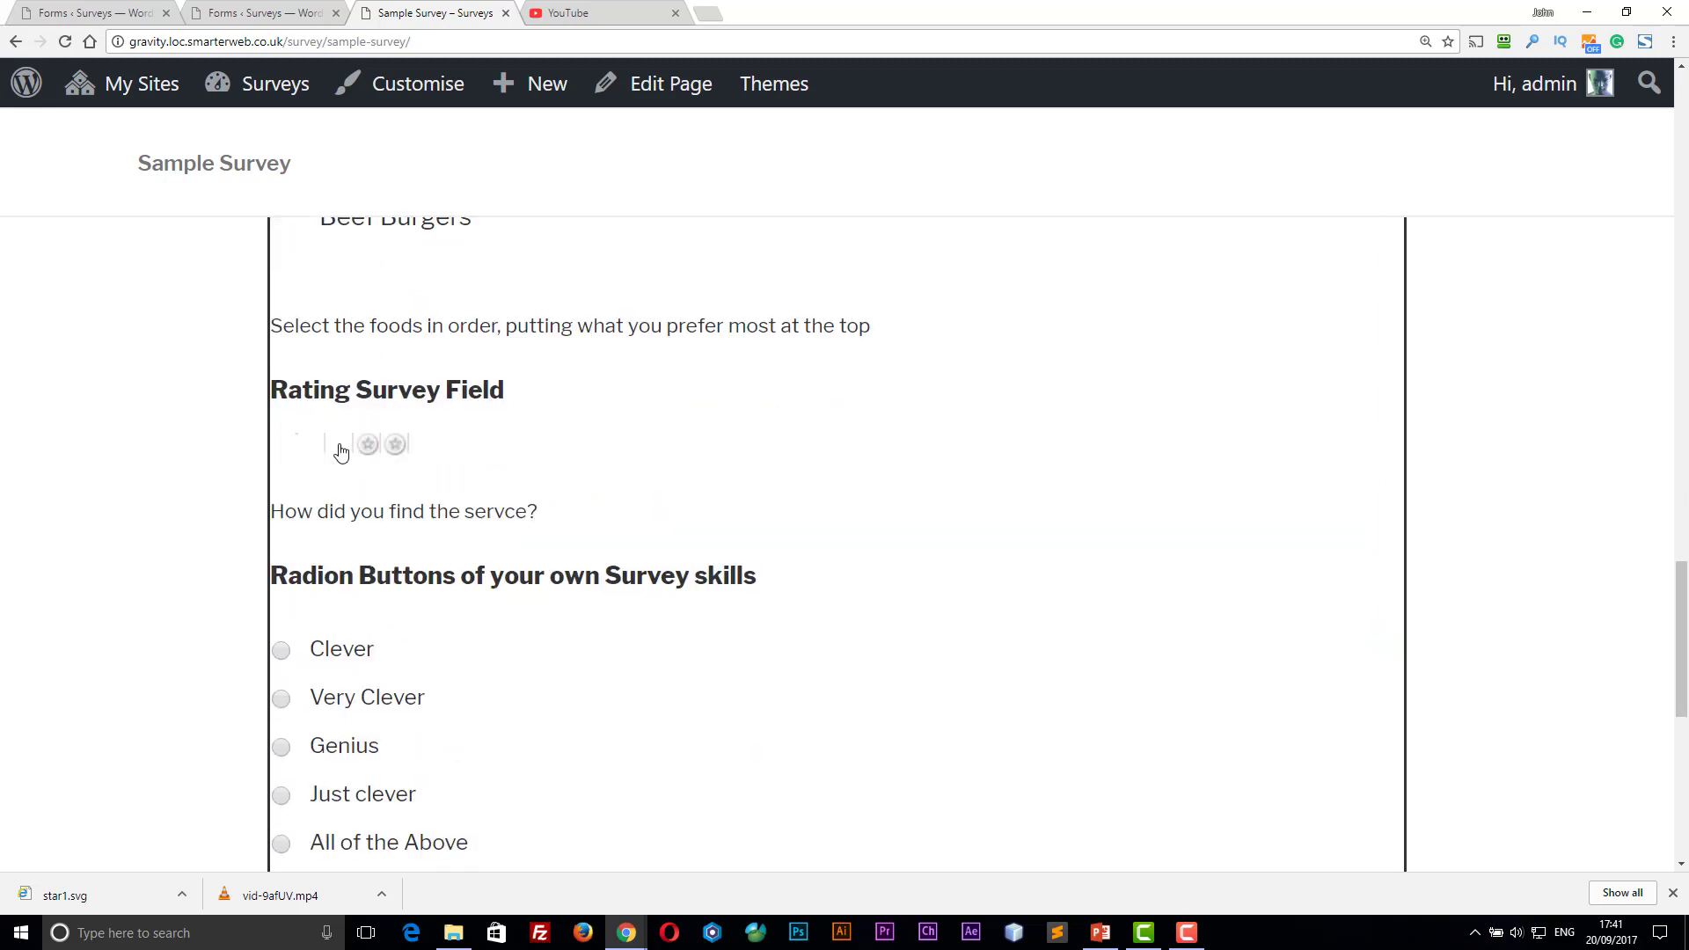
click(340, 445)
- Choose Genius as the answer to the skills question
scroll(509, 512, down, 1)
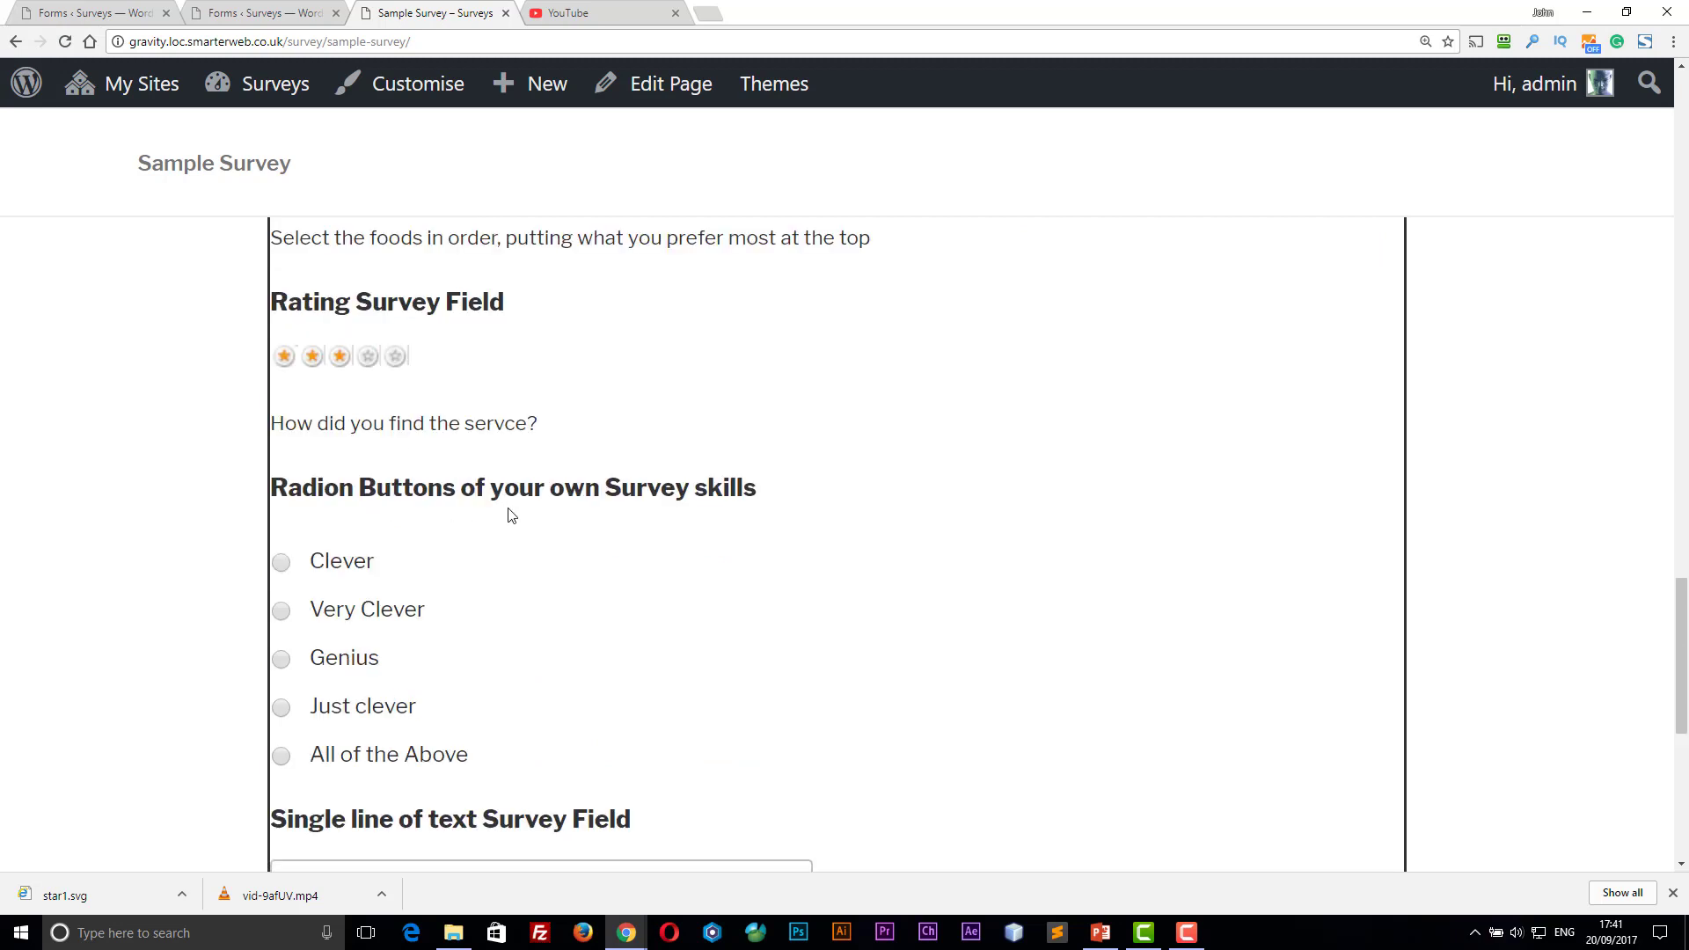
click(281, 563)
click(282, 616)
click(280, 659)
- Enter 'great' as the one-word summary and submit the survey
scroll(592, 579, down, 3)
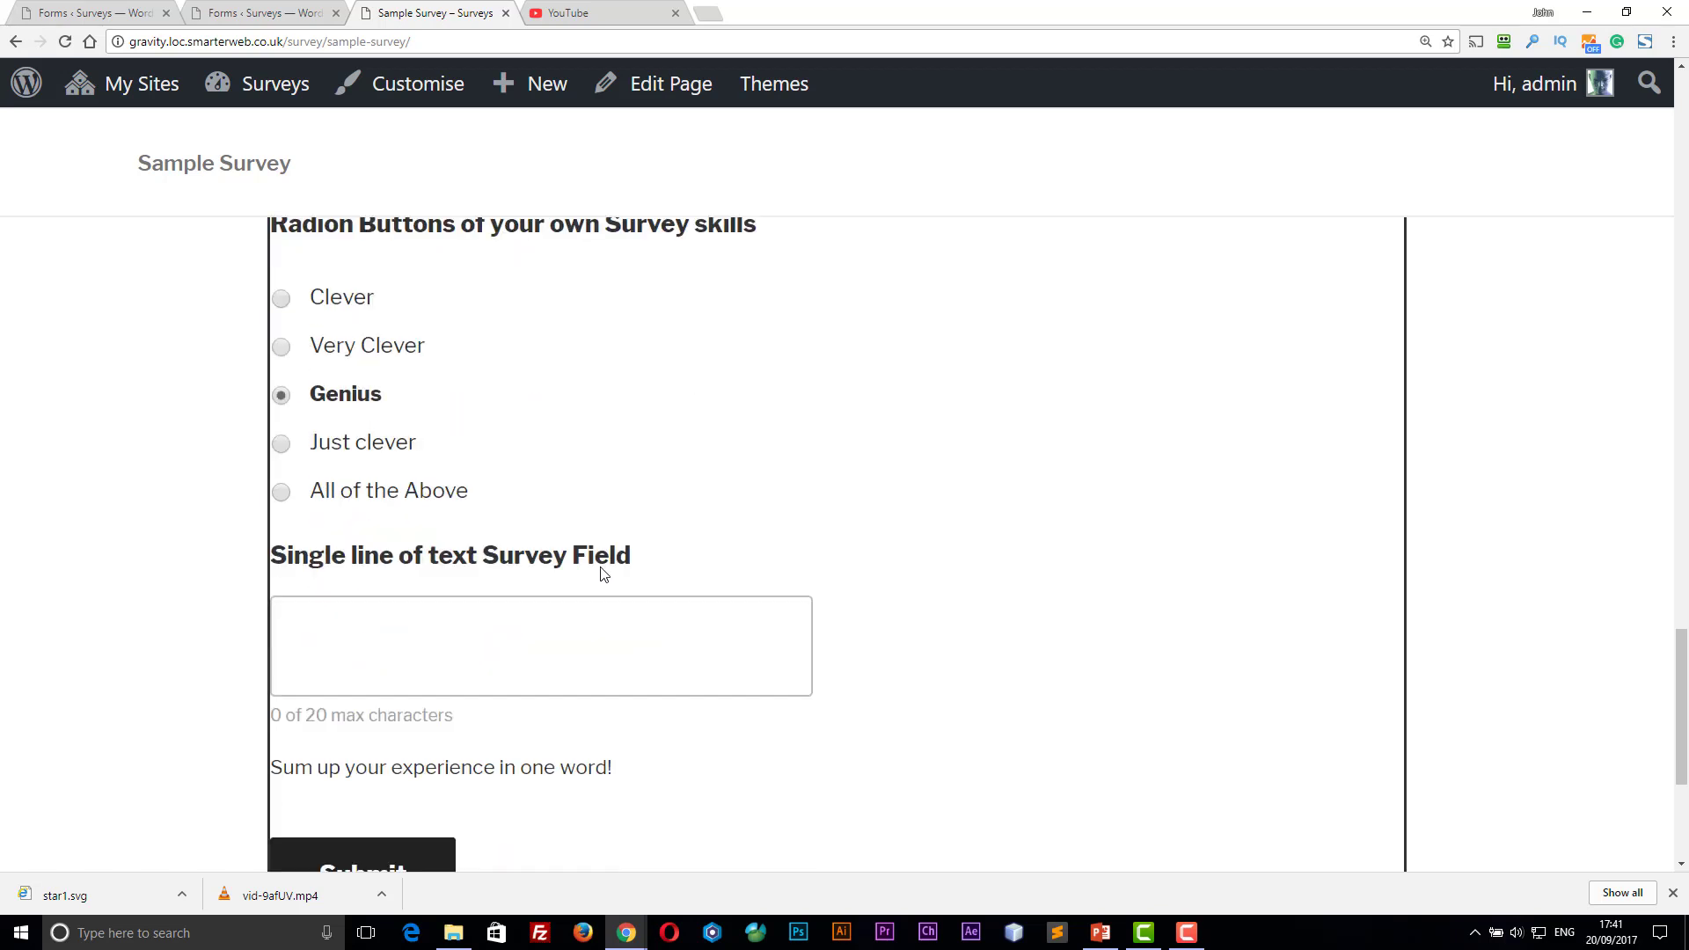
scroll(604, 574, down, 2)
click(477, 473)
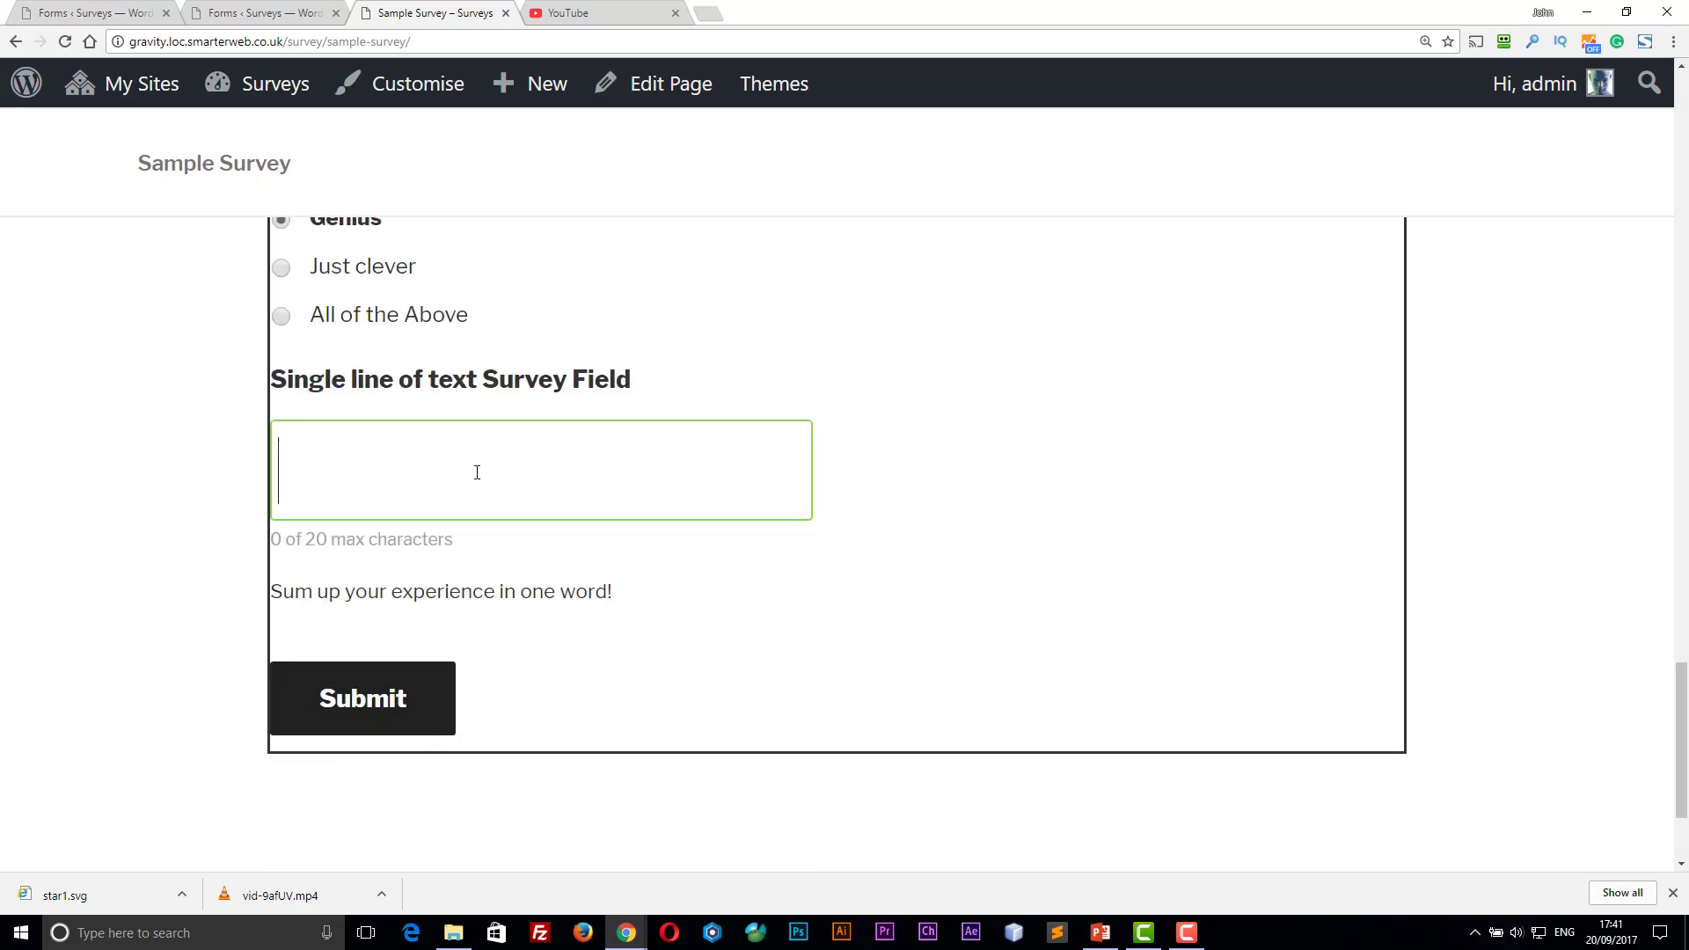
text(great)
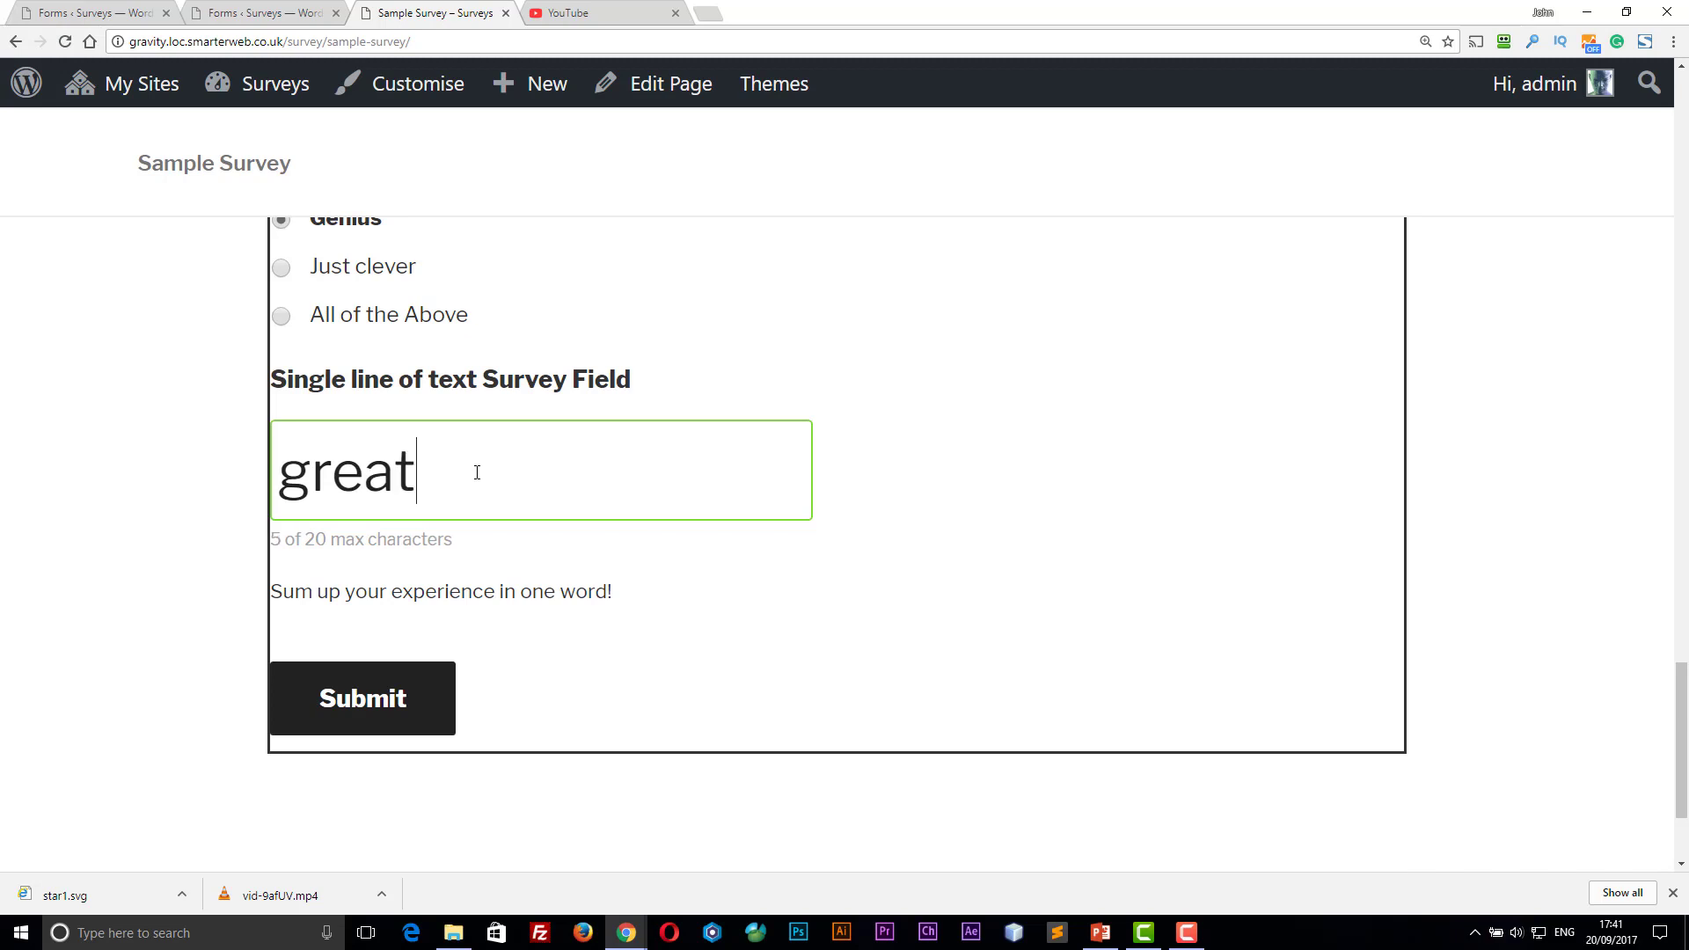
click(402, 695)
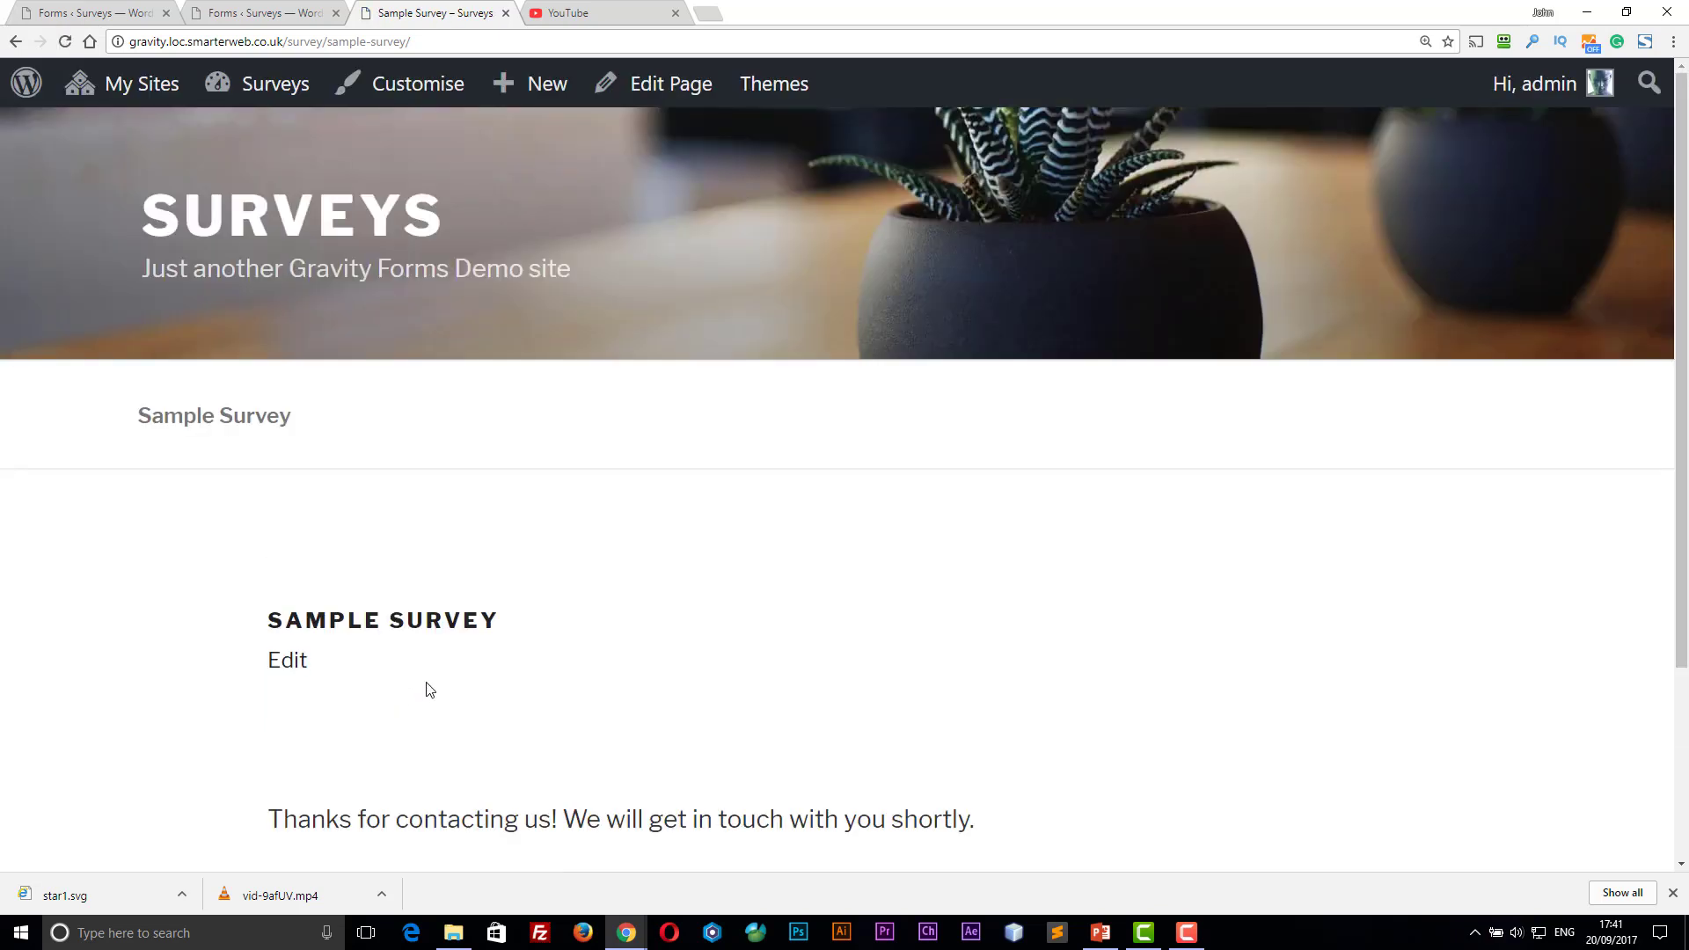
scroll(304, 791, down, 1)
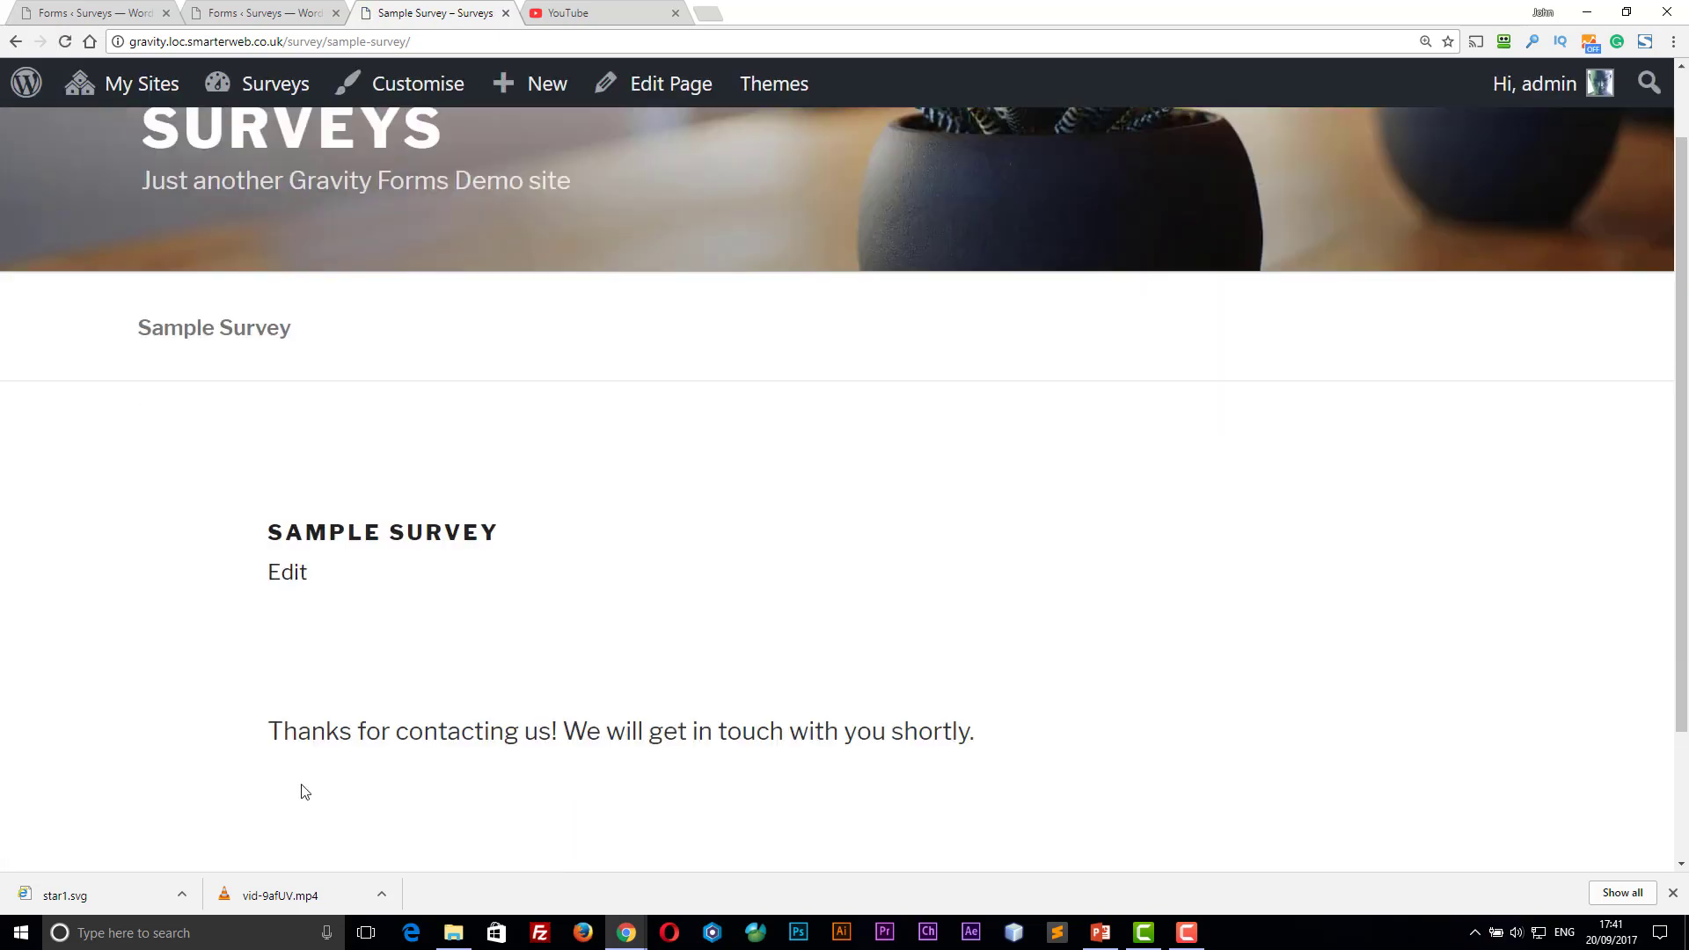
- Edit the Sample Survey page, select Demo in the Add Form dialog, then cancel without inserting
click(287, 577)
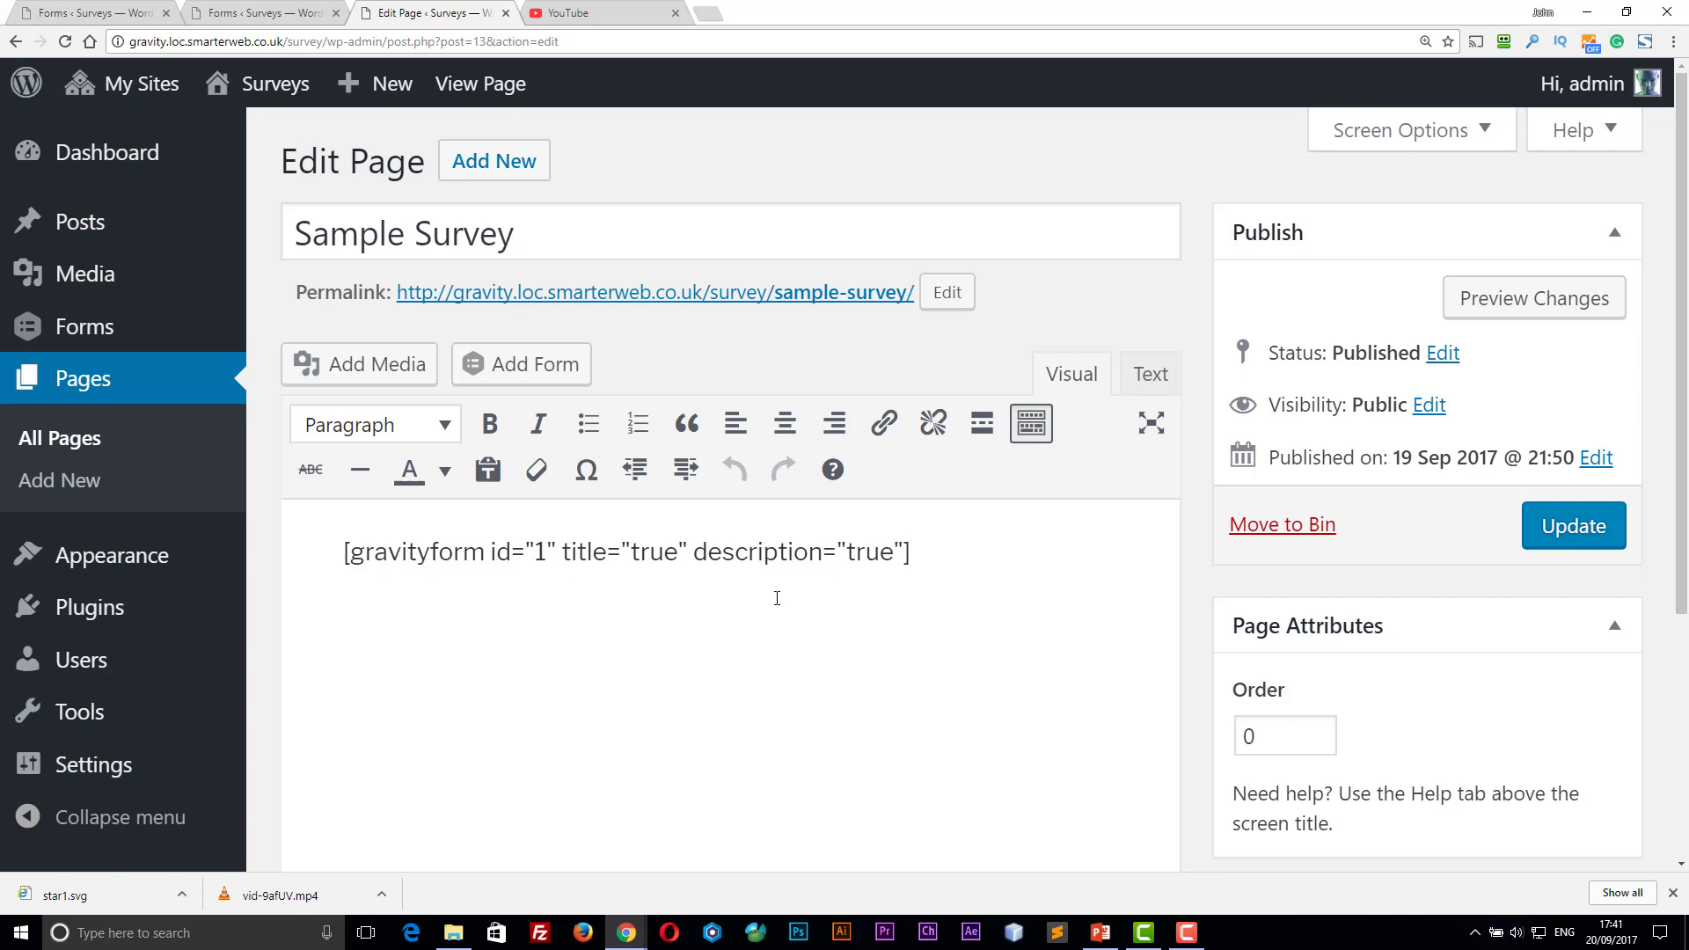
click(498, 370)
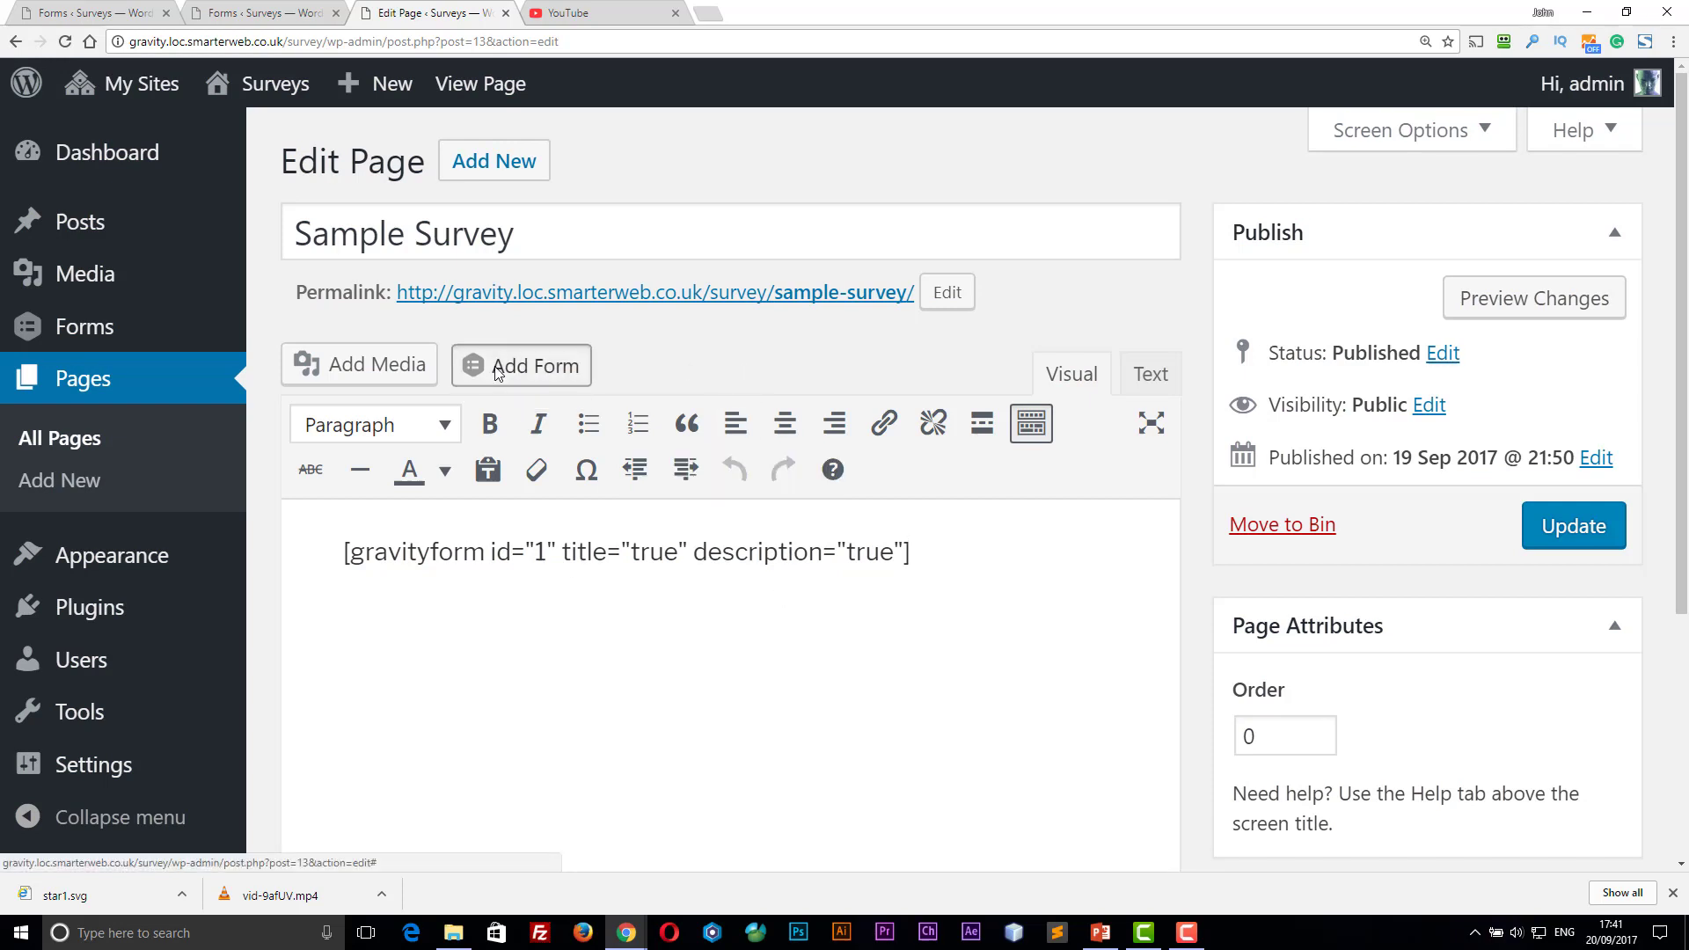
click(454, 377)
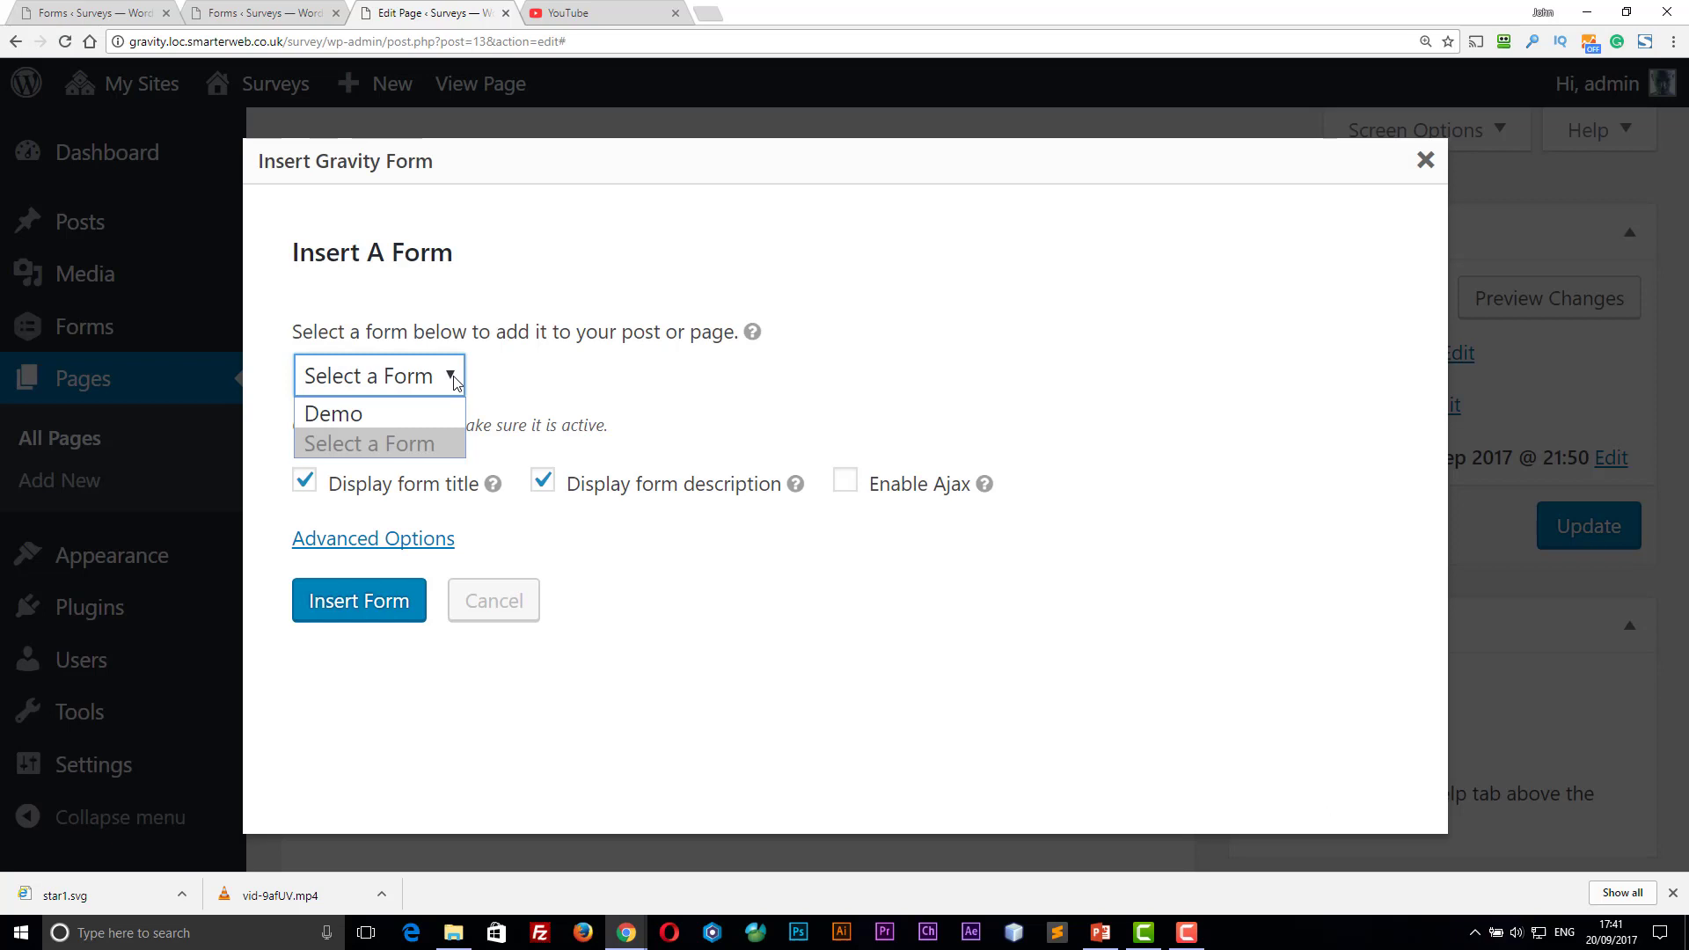
click(417, 420)
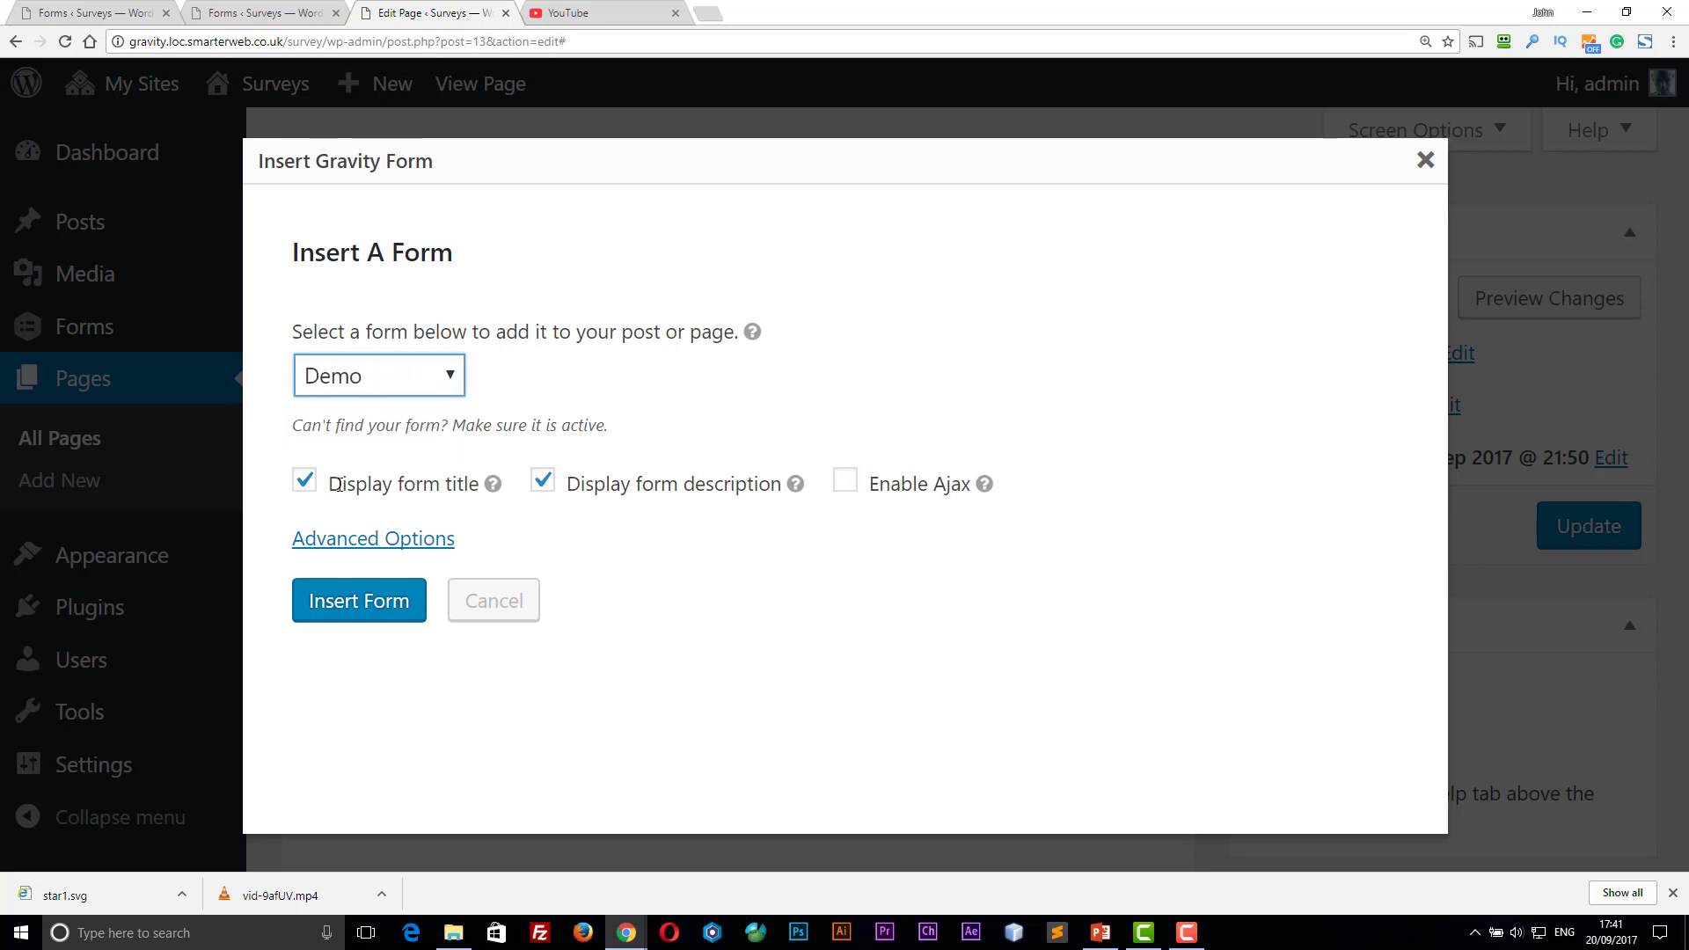
click(490, 607)
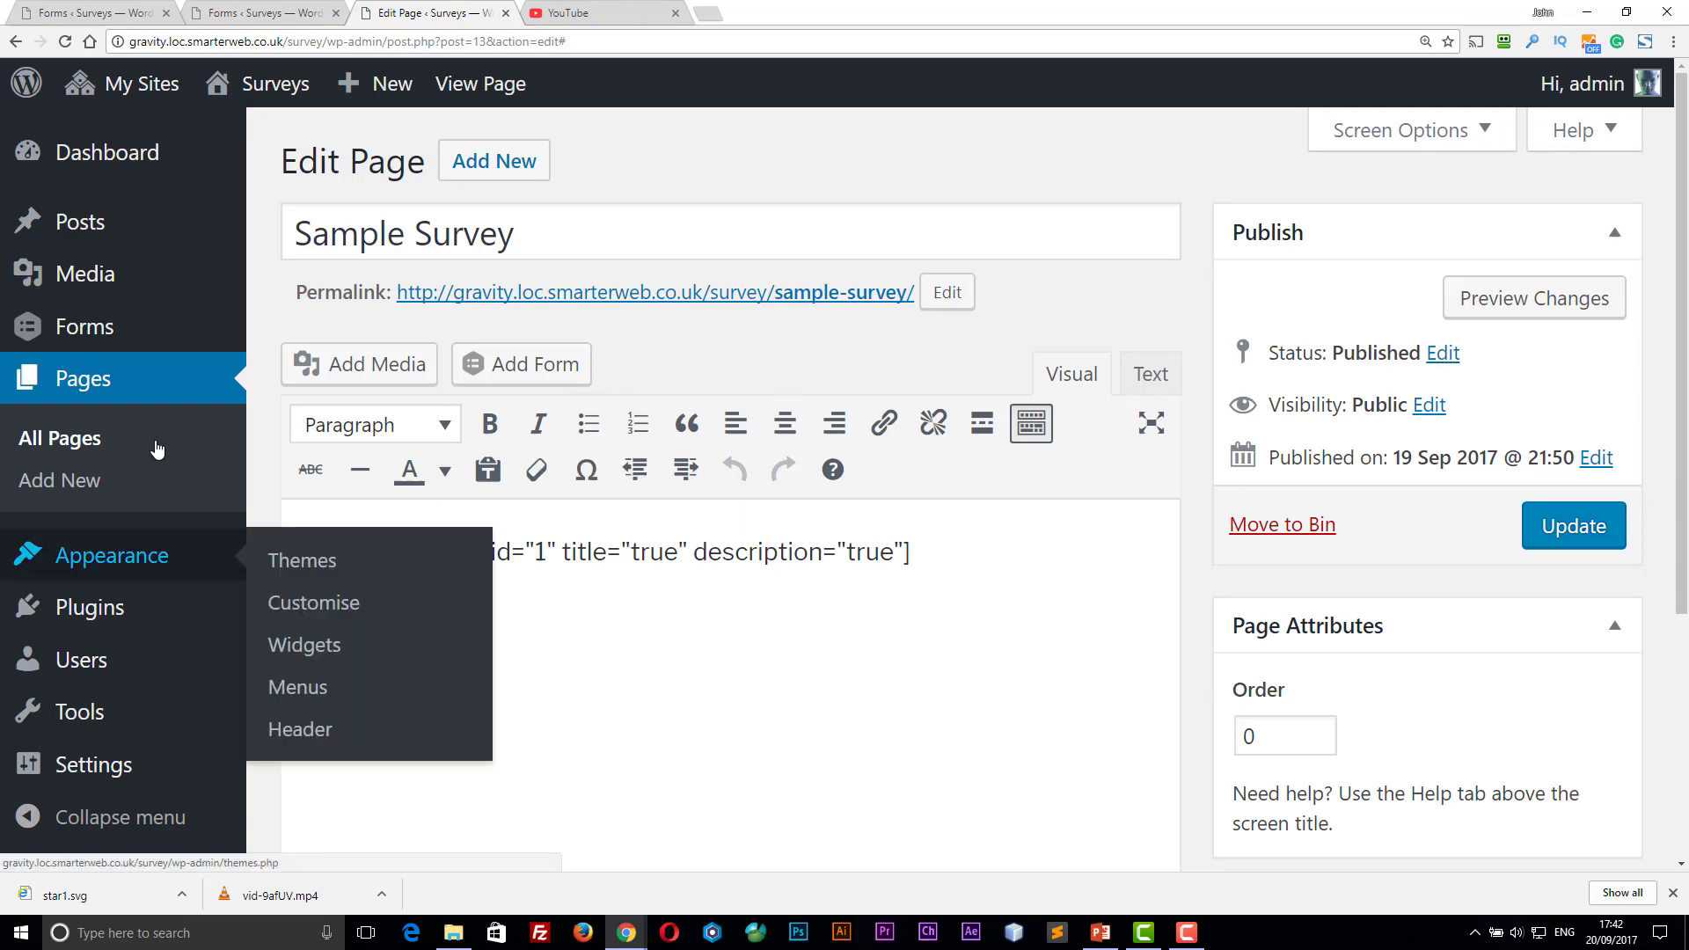
- Open the Demo form from the Forms list in the form editor
click(270, 337)
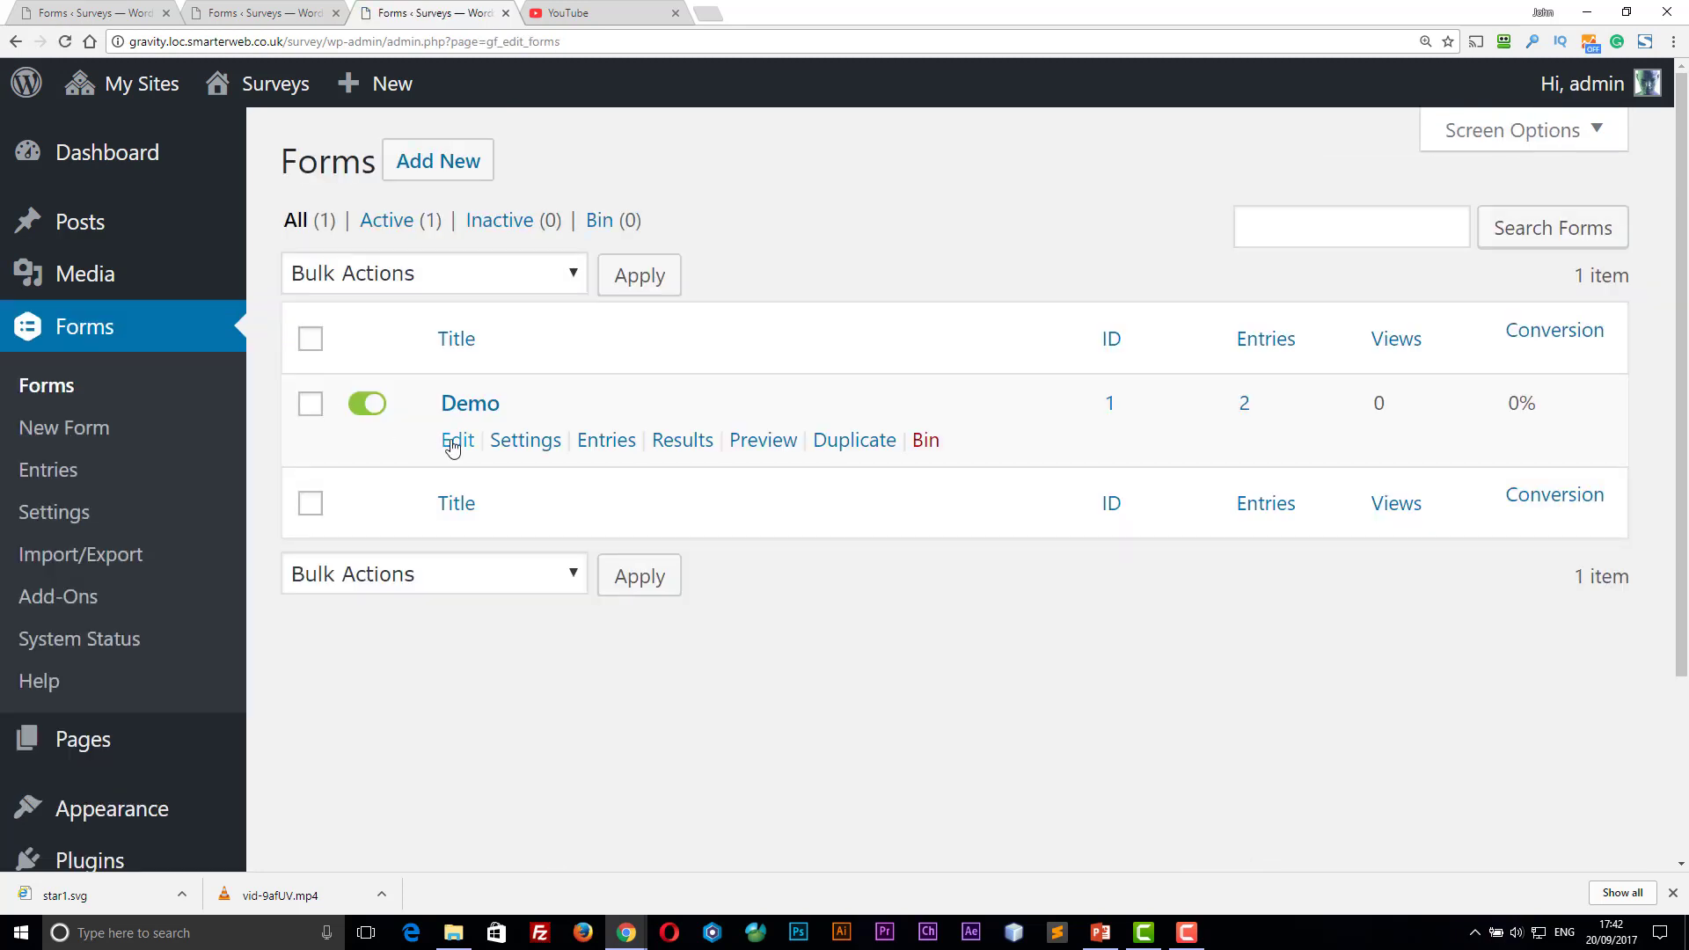
click(454, 442)
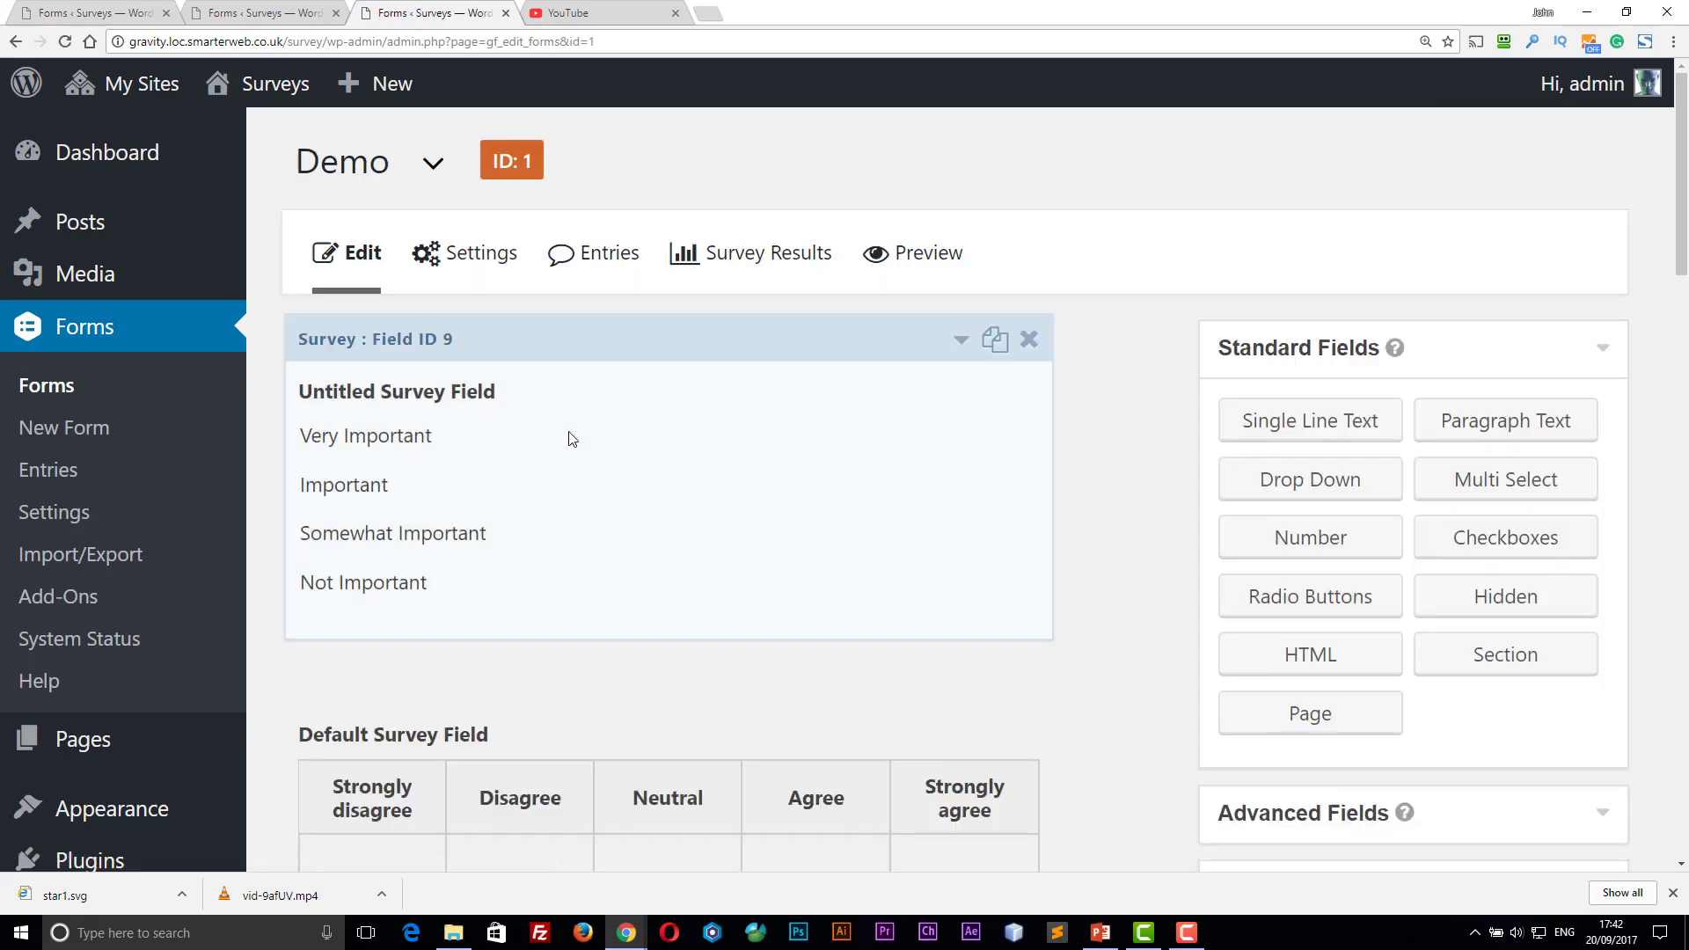
scroll(572, 438, down, 4)
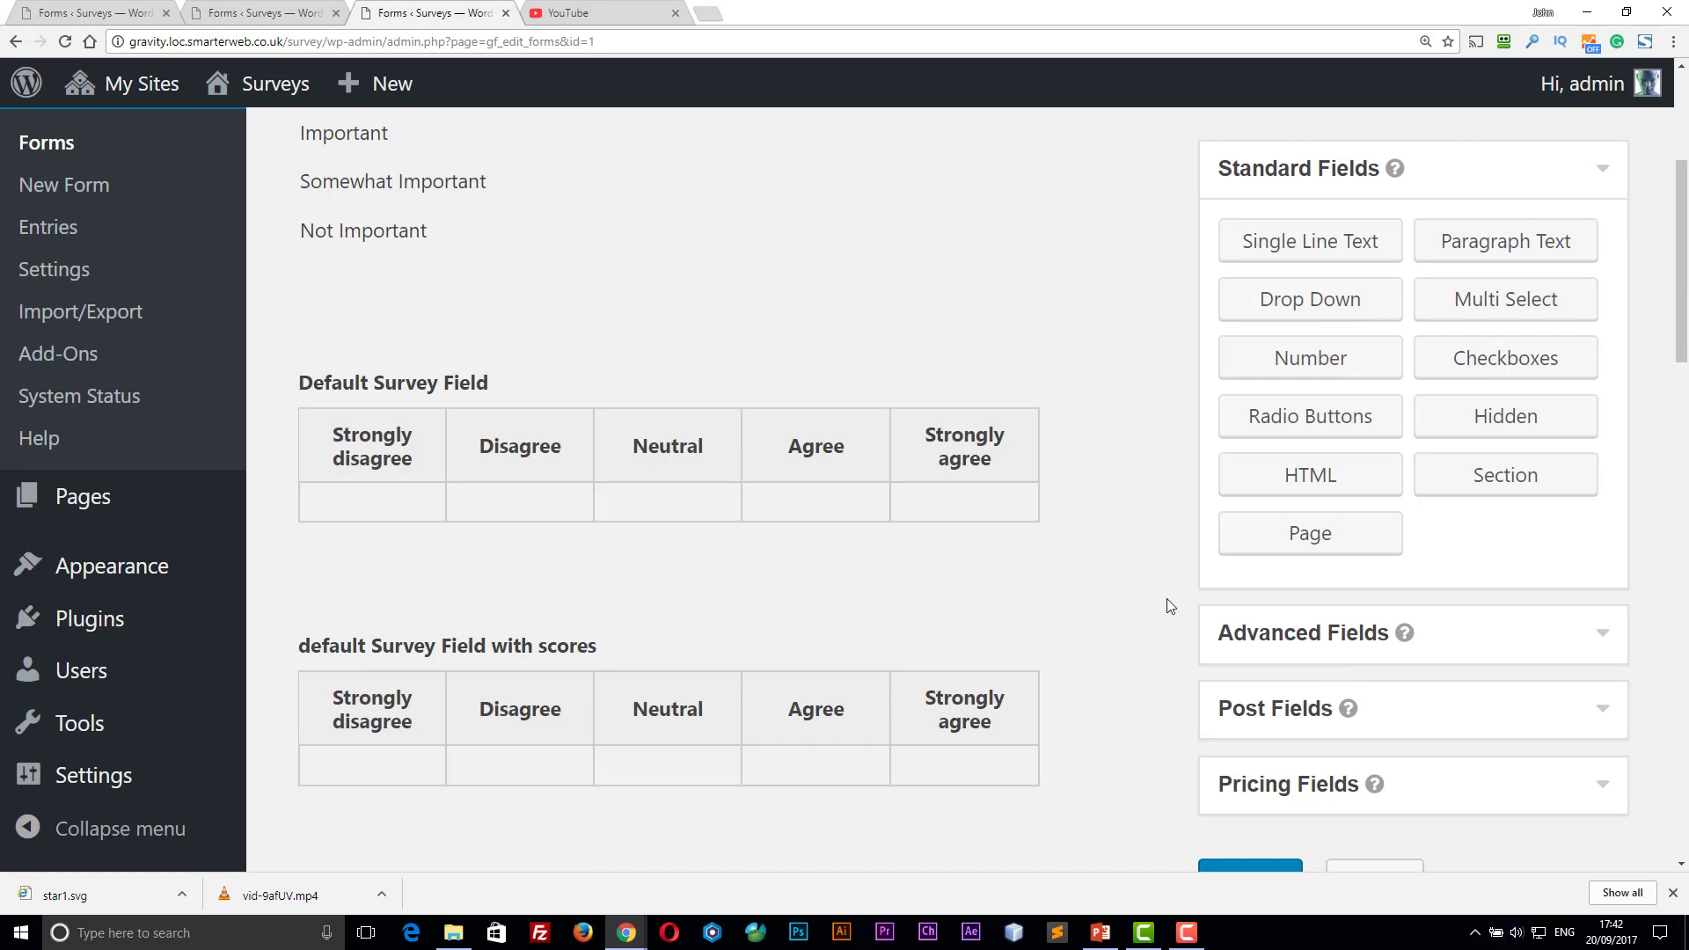
scroll(578, 437, up, 2)
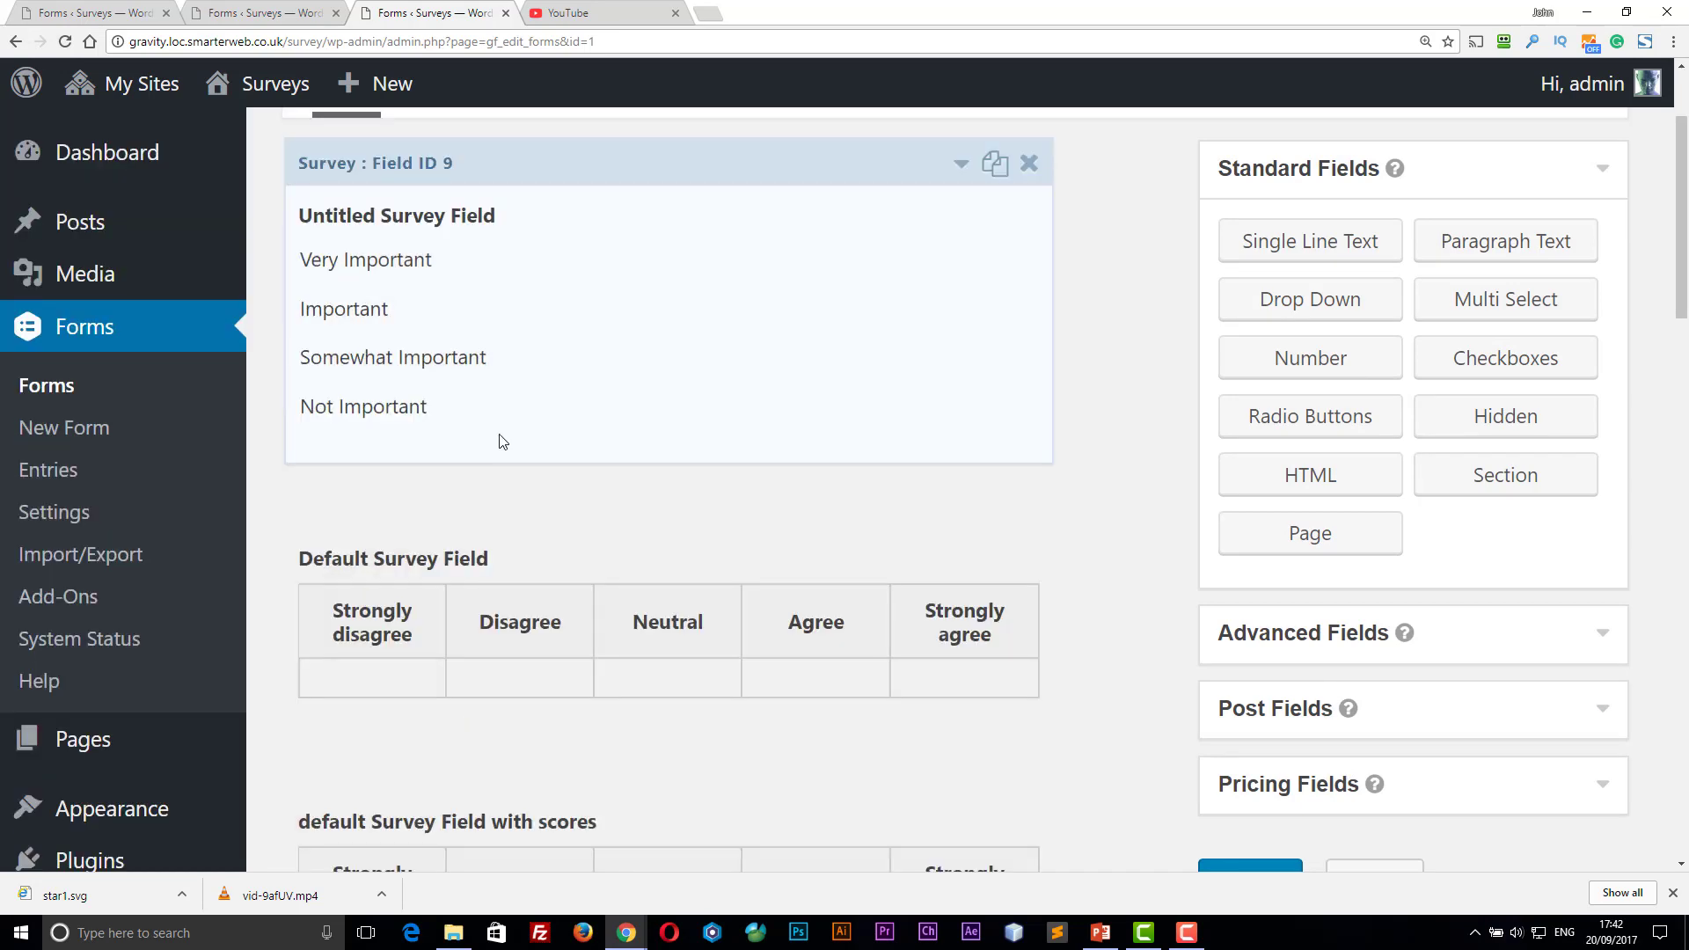
scroll(502, 440, up, 2)
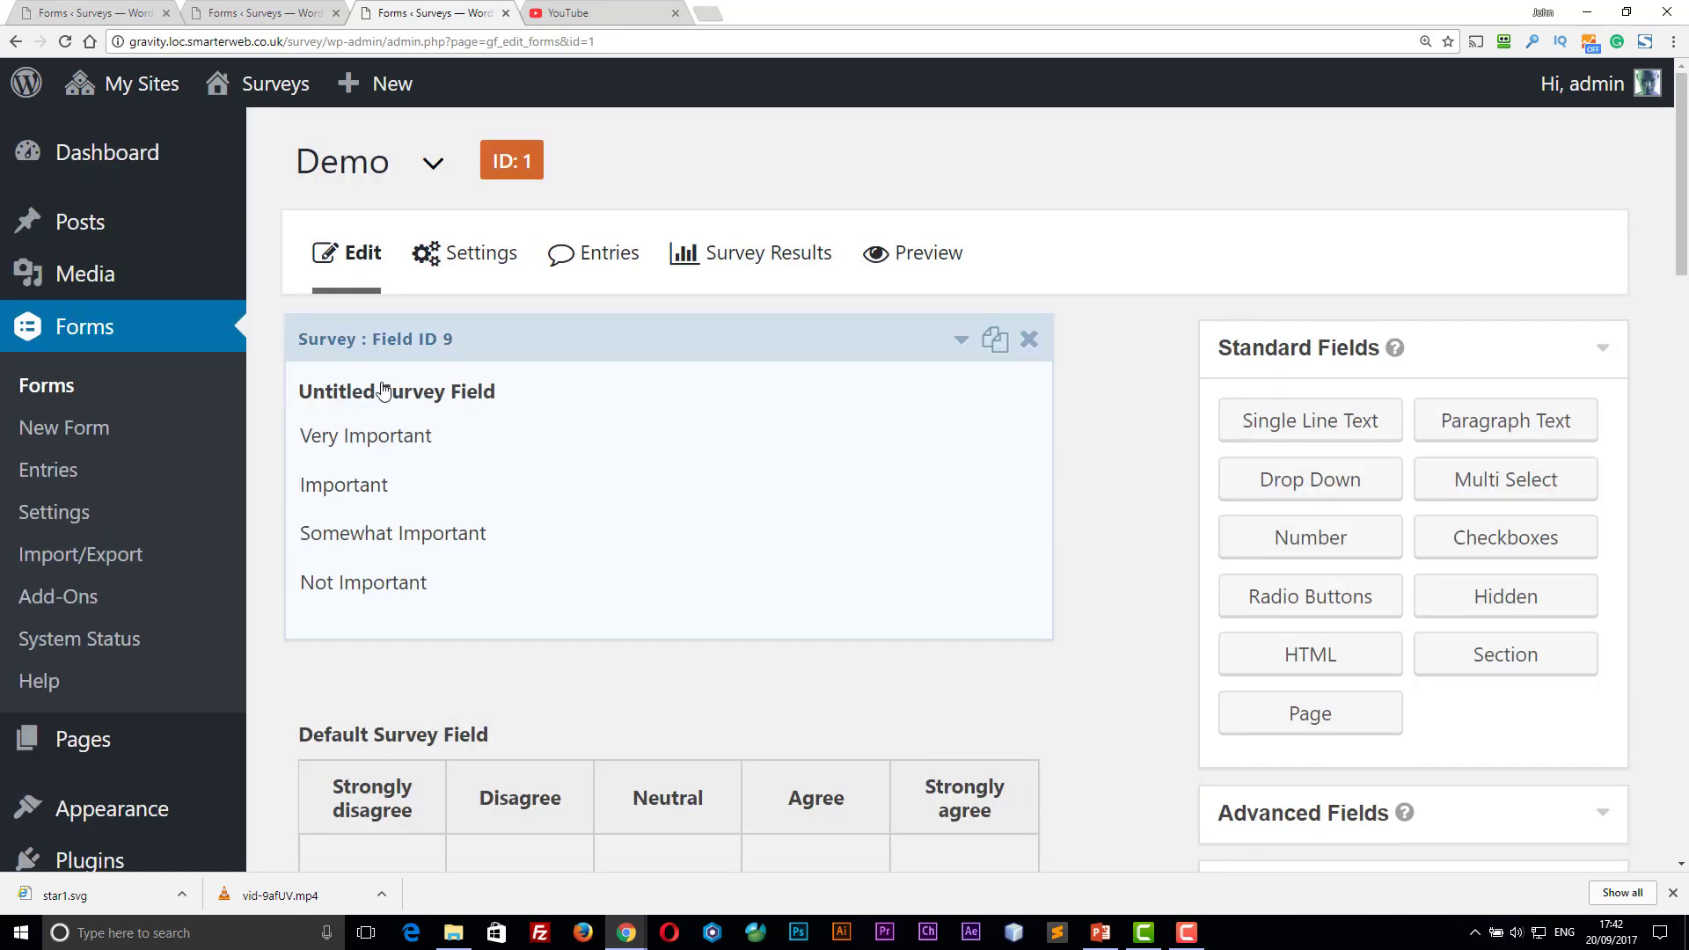
- Expand the Untitled Survey Field and move Important and Somewhat Important above Very Important
click(961, 340)
scroll(961, 349, down, 5)
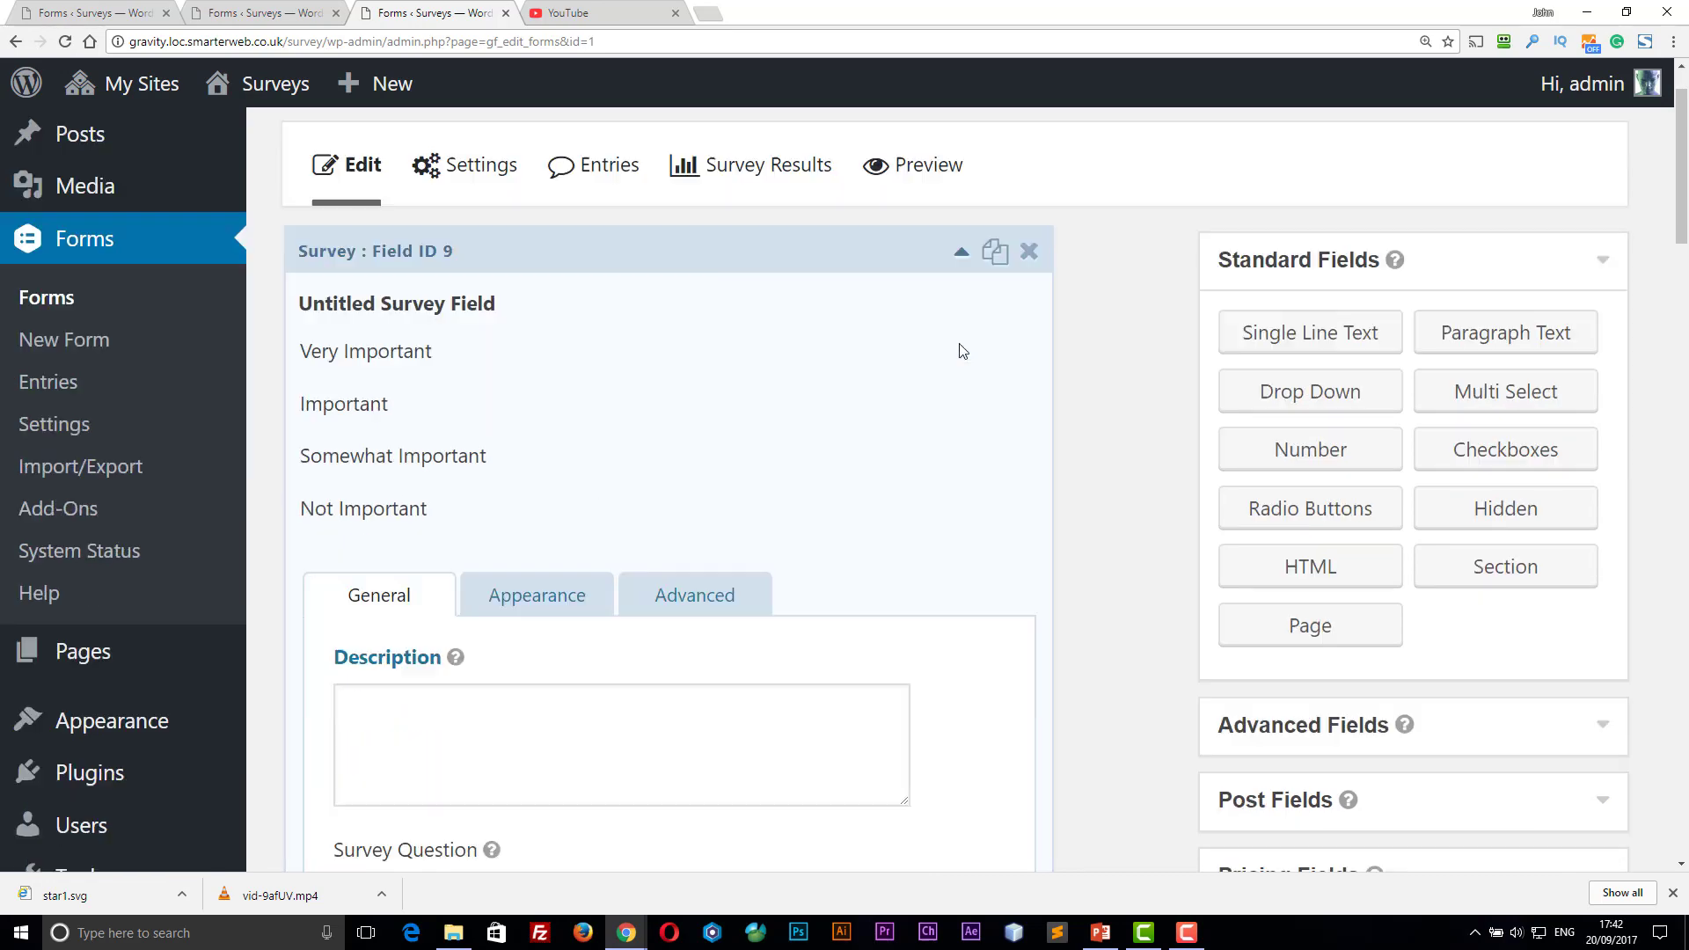
scroll(962, 351, down, 3)
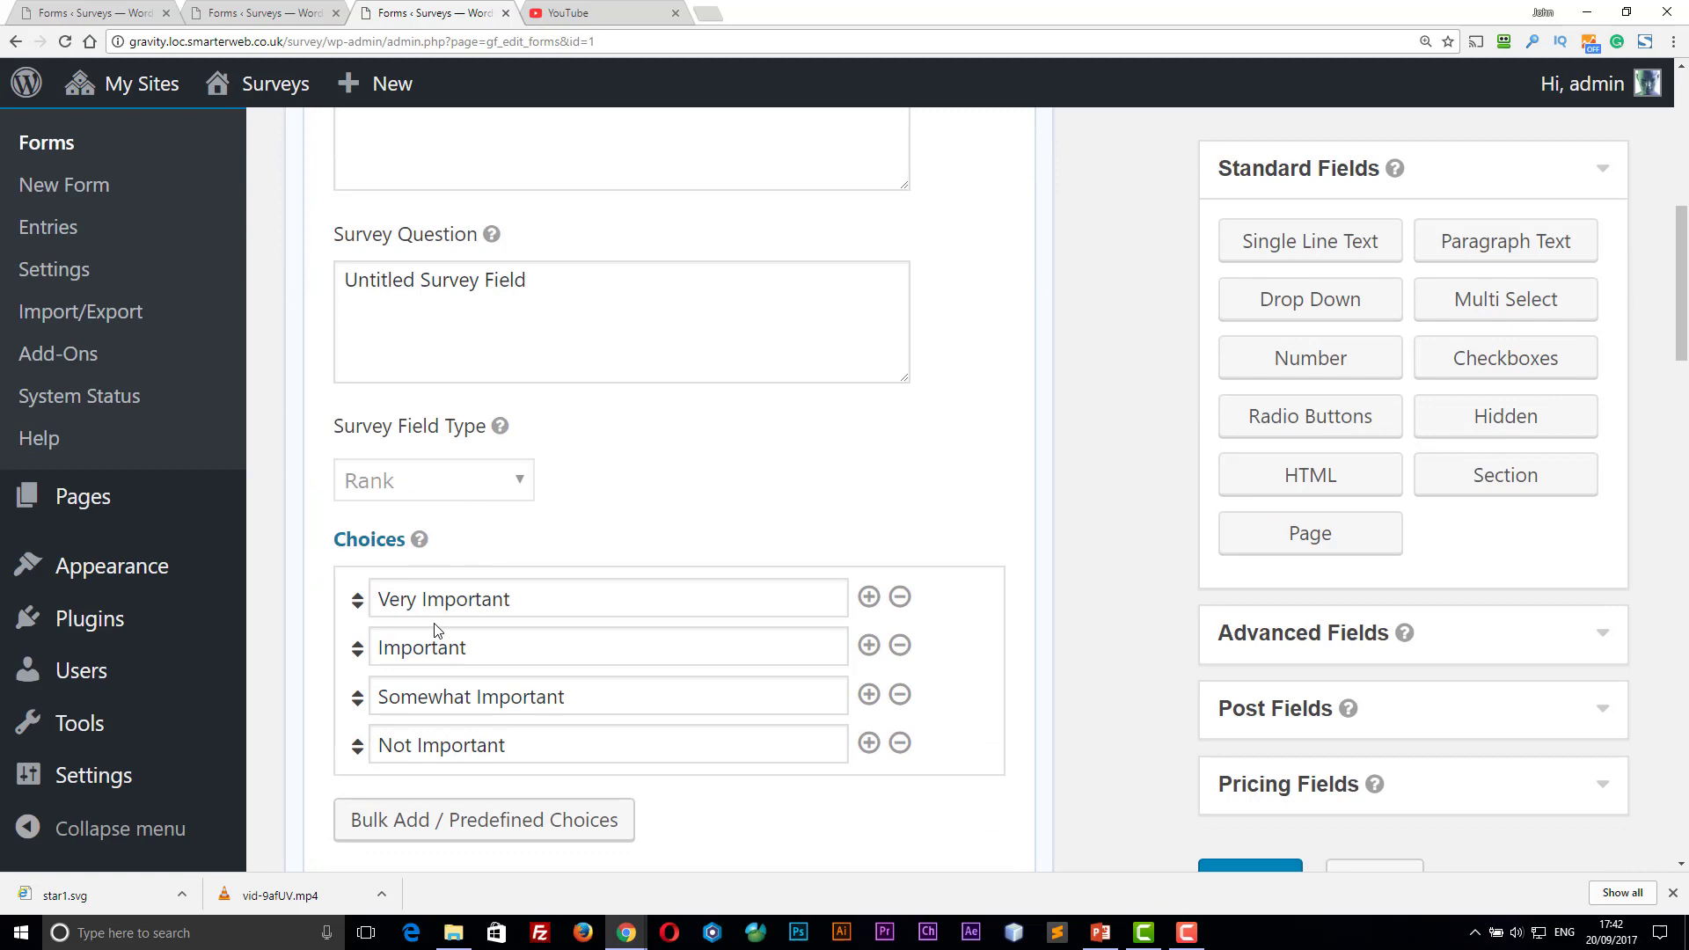
scroll(460, 623, down, 1)
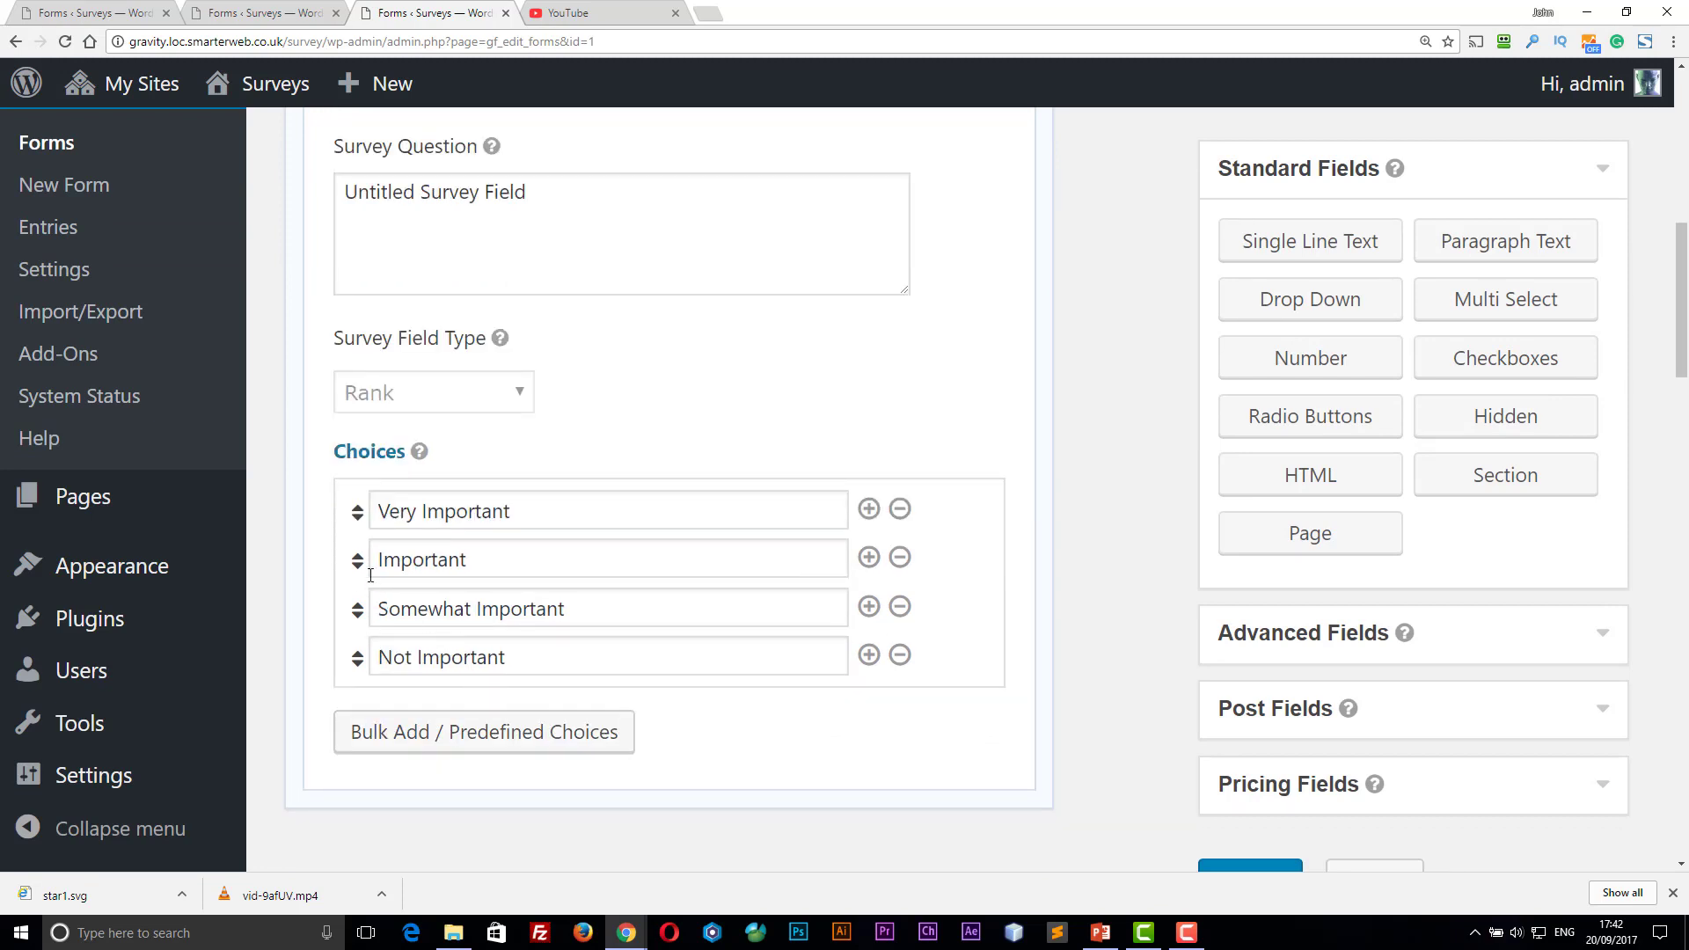
drag(352, 560, 355, 506)
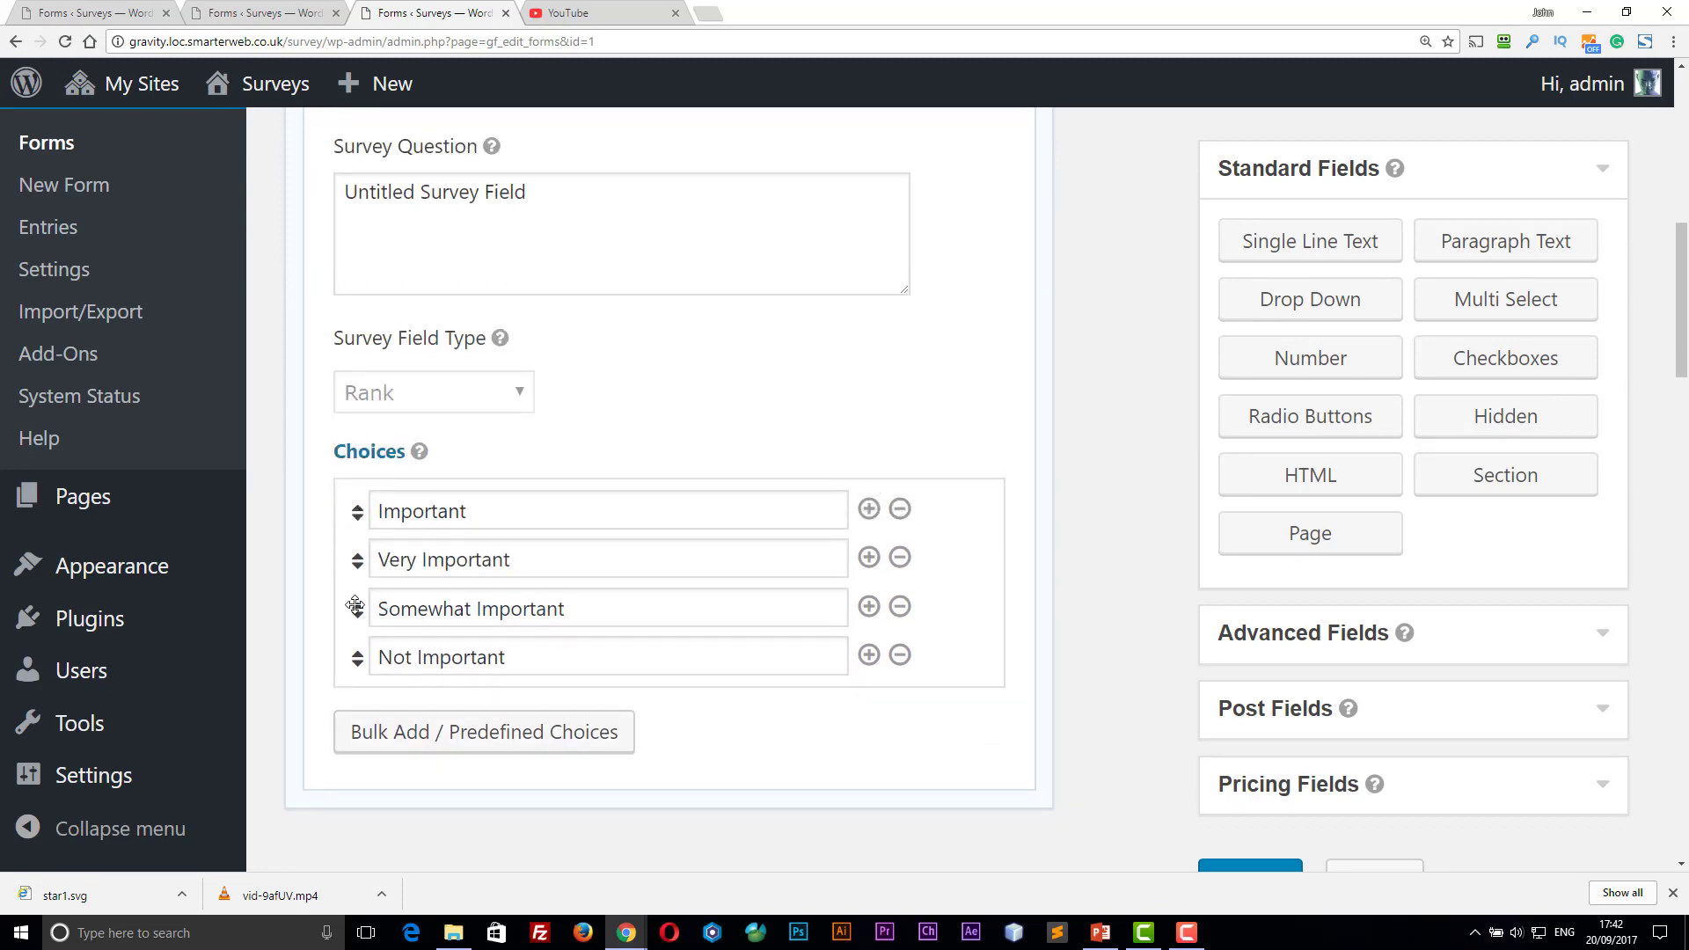
drag(355, 607, 356, 556)
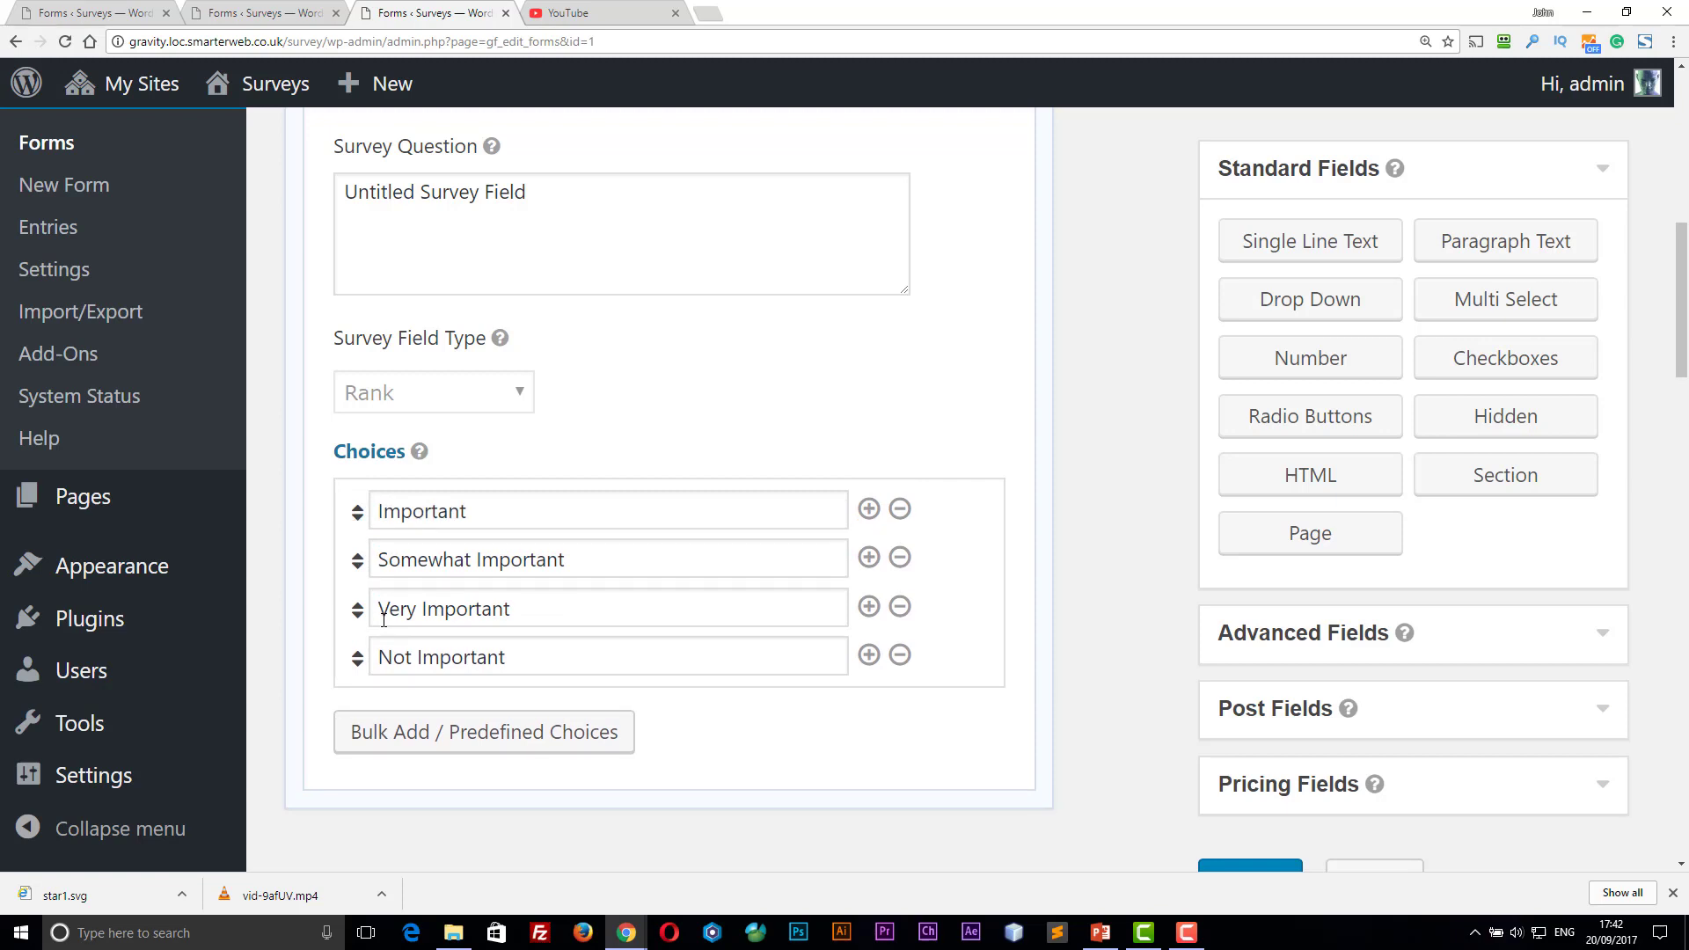
- Browse the Agreement, Importance, Satisfaction, How Long and Comparison preset choice lists
click(511, 742)
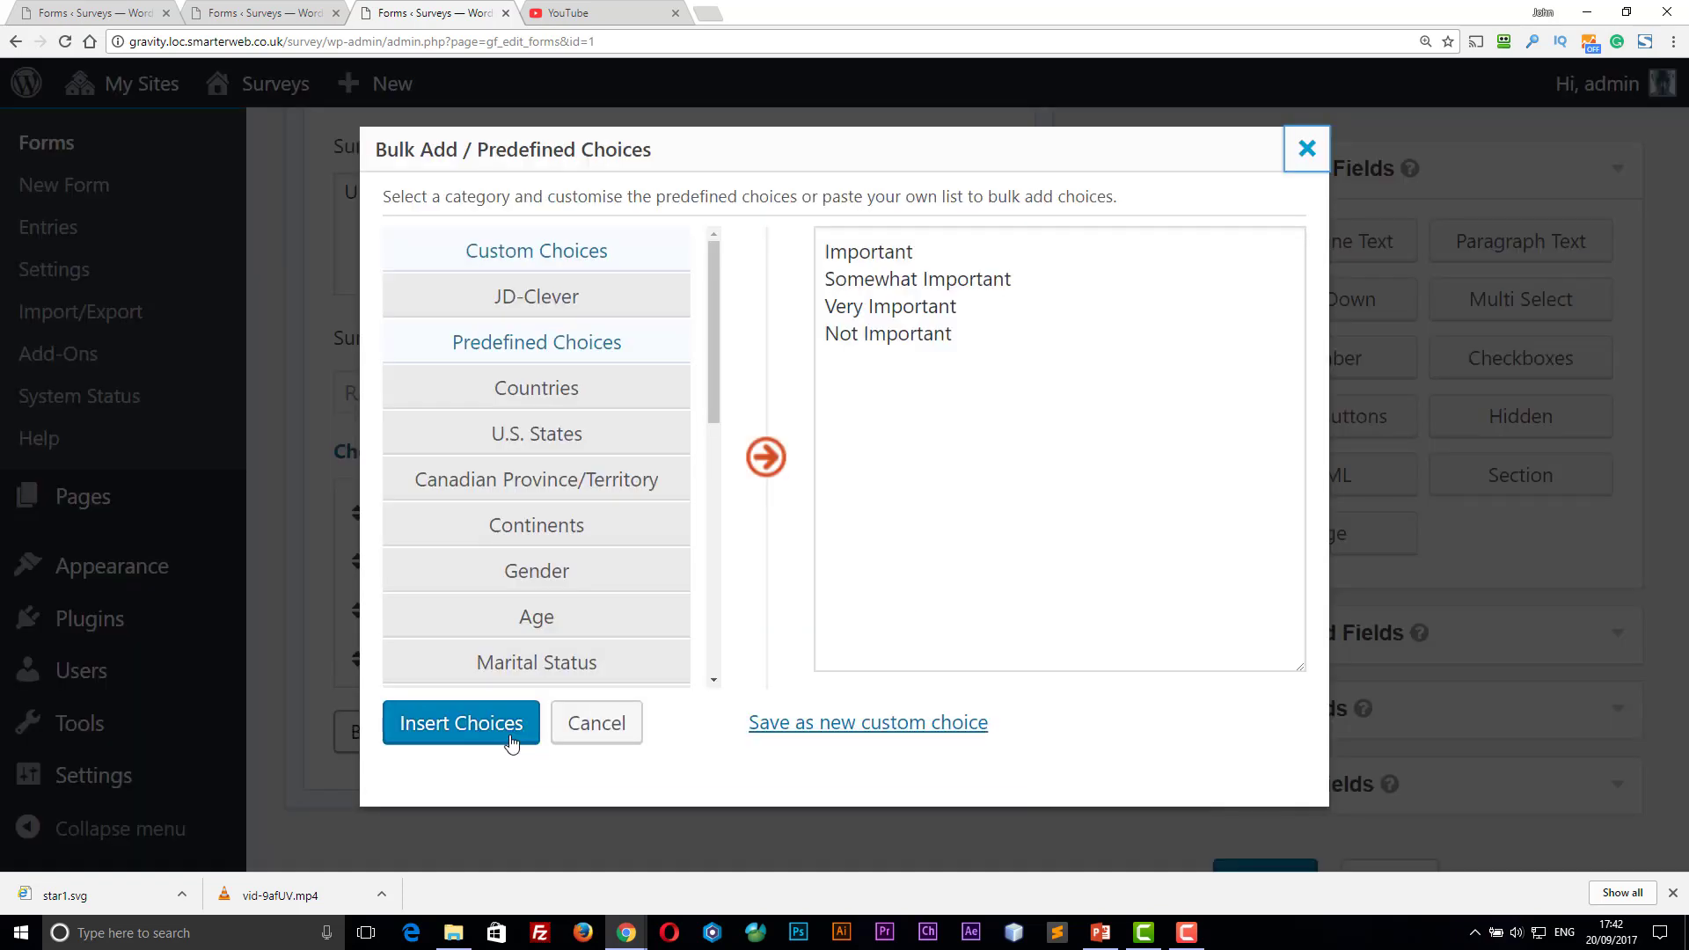
scroll(695, 580, down, 3)
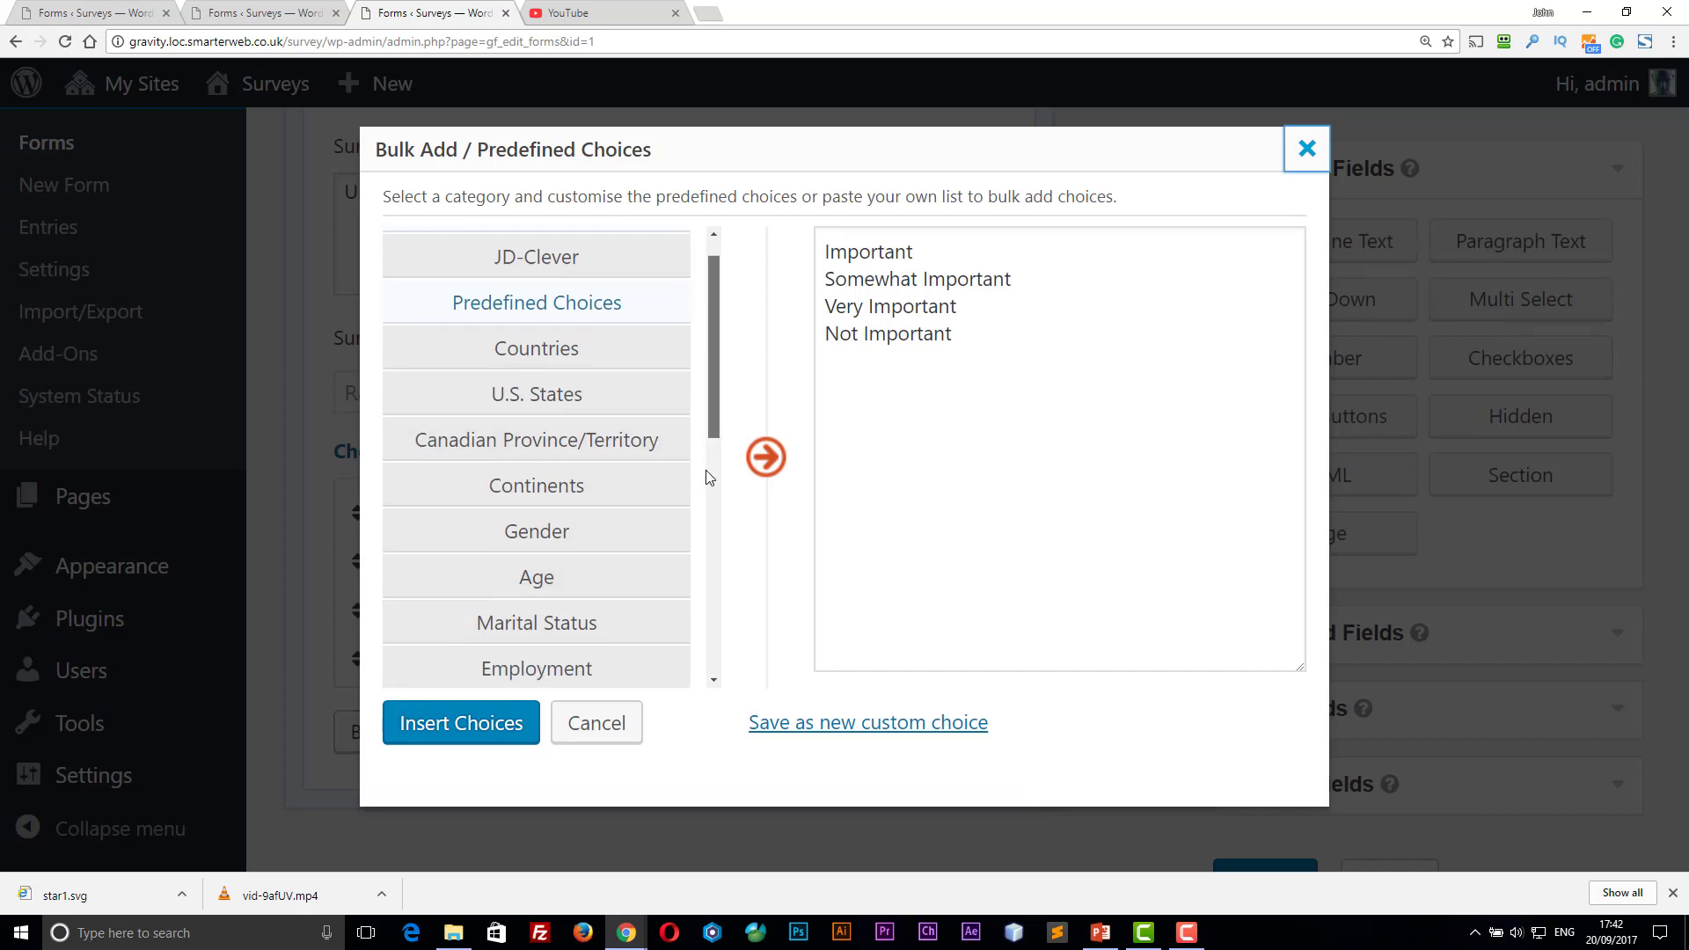
scroll(695, 581, down, 5)
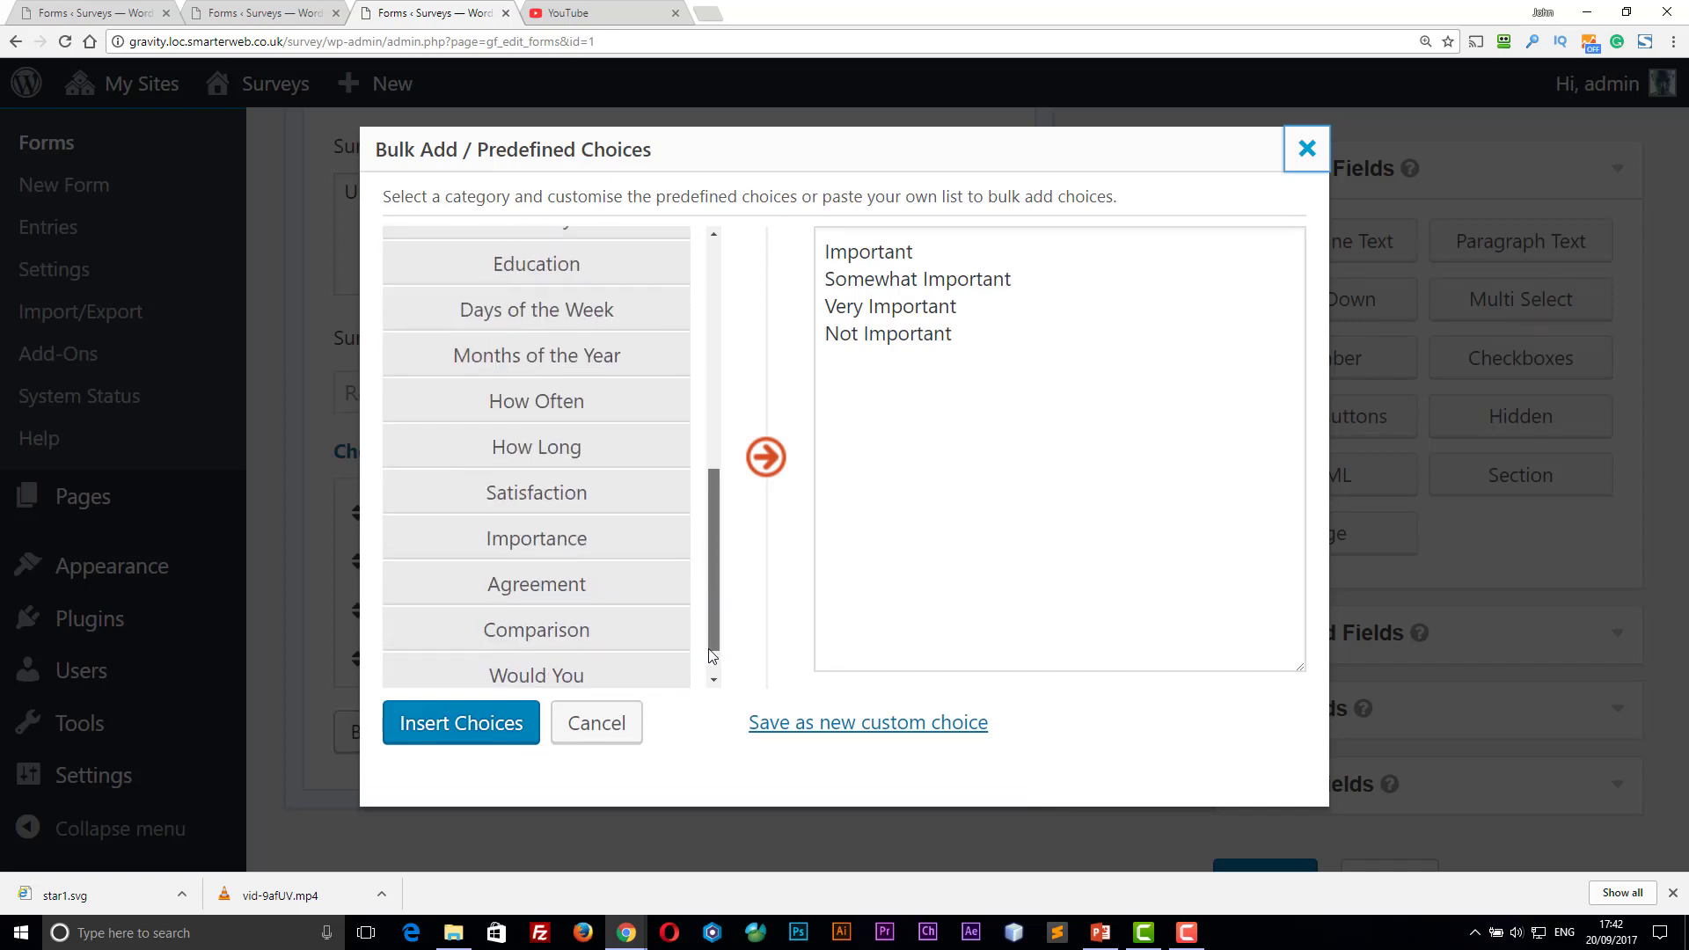
click(574, 566)
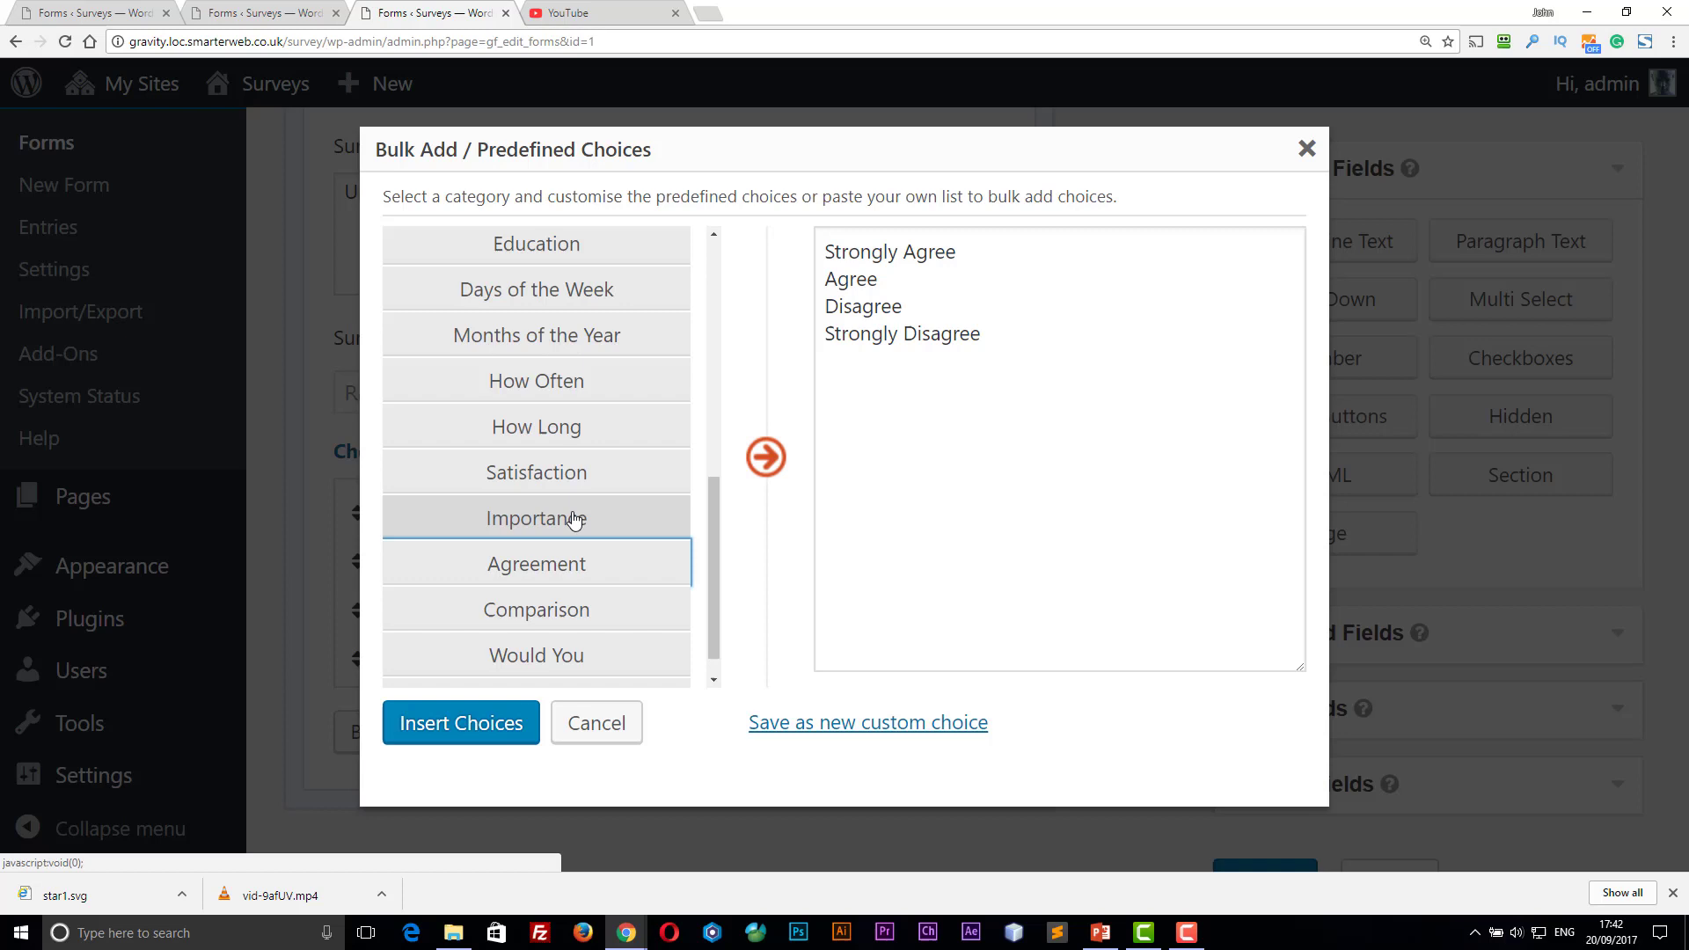
click(561, 519)
click(565, 480)
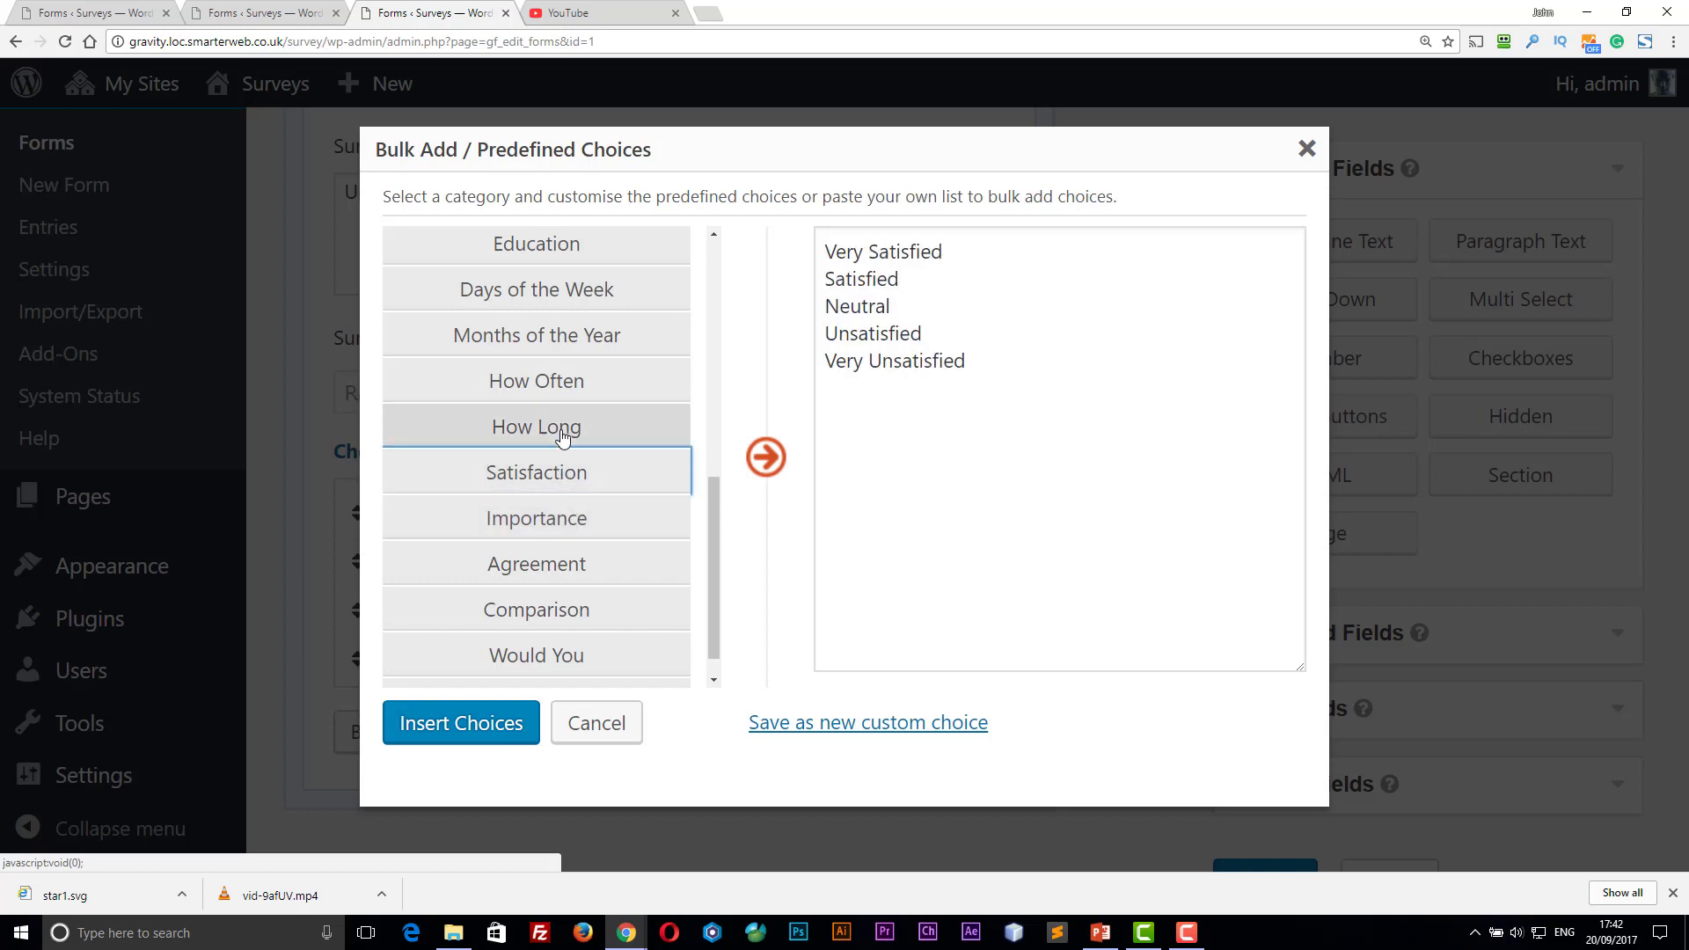
click(537, 429)
click(567, 582)
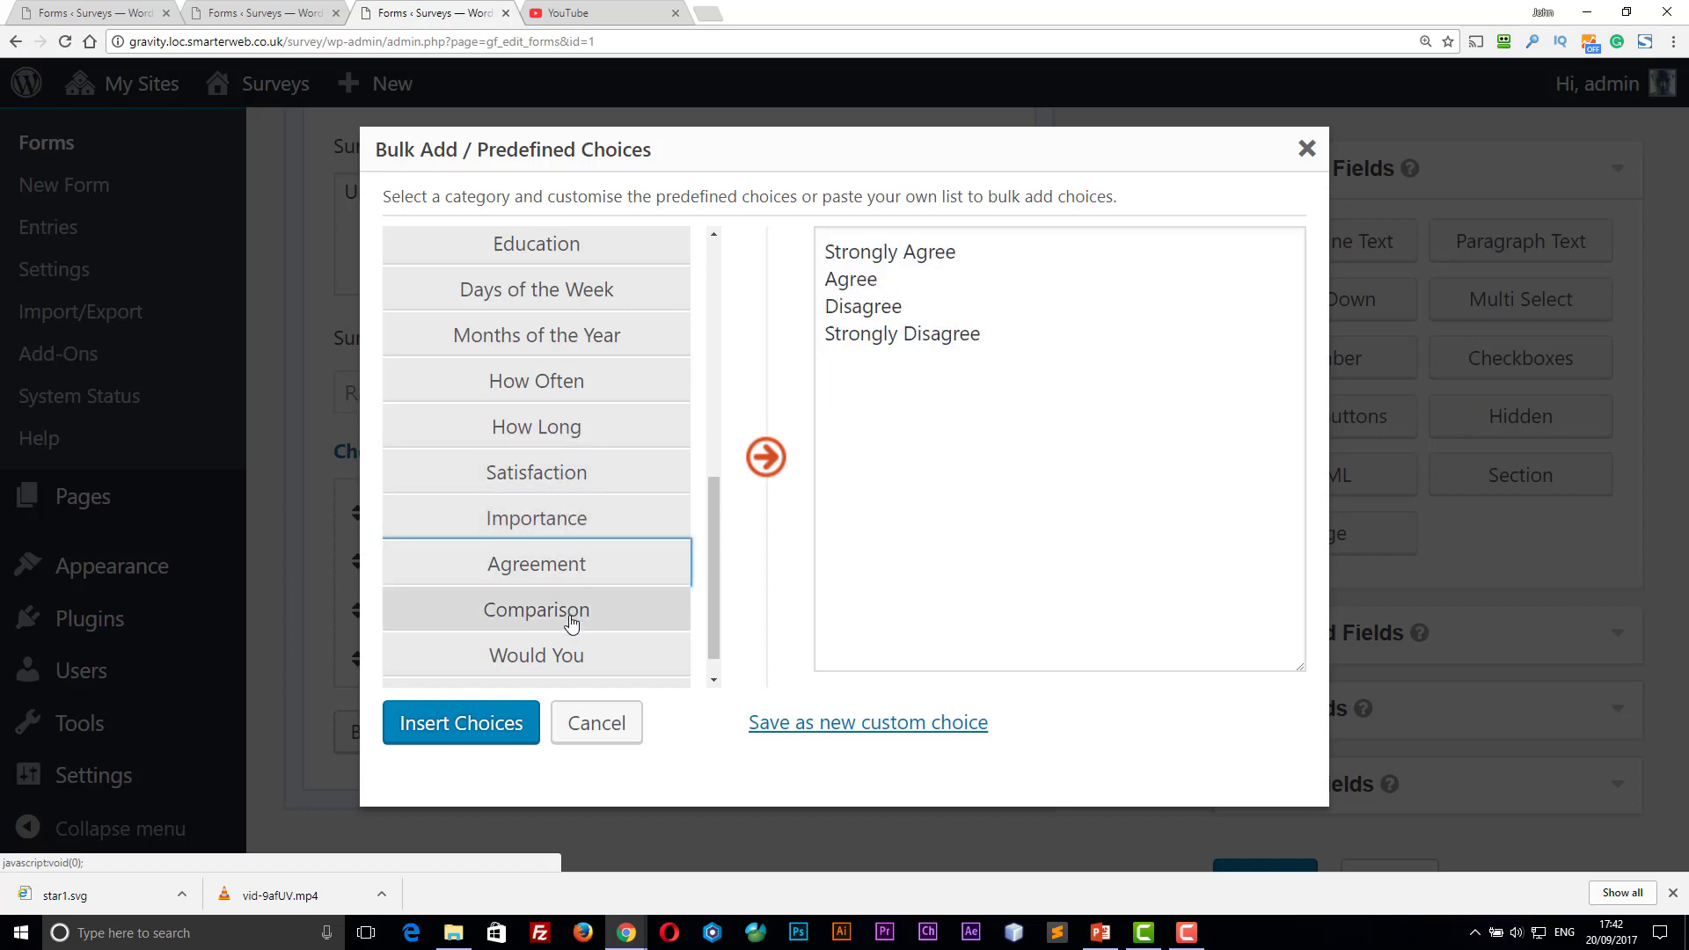
click(572, 611)
click(561, 572)
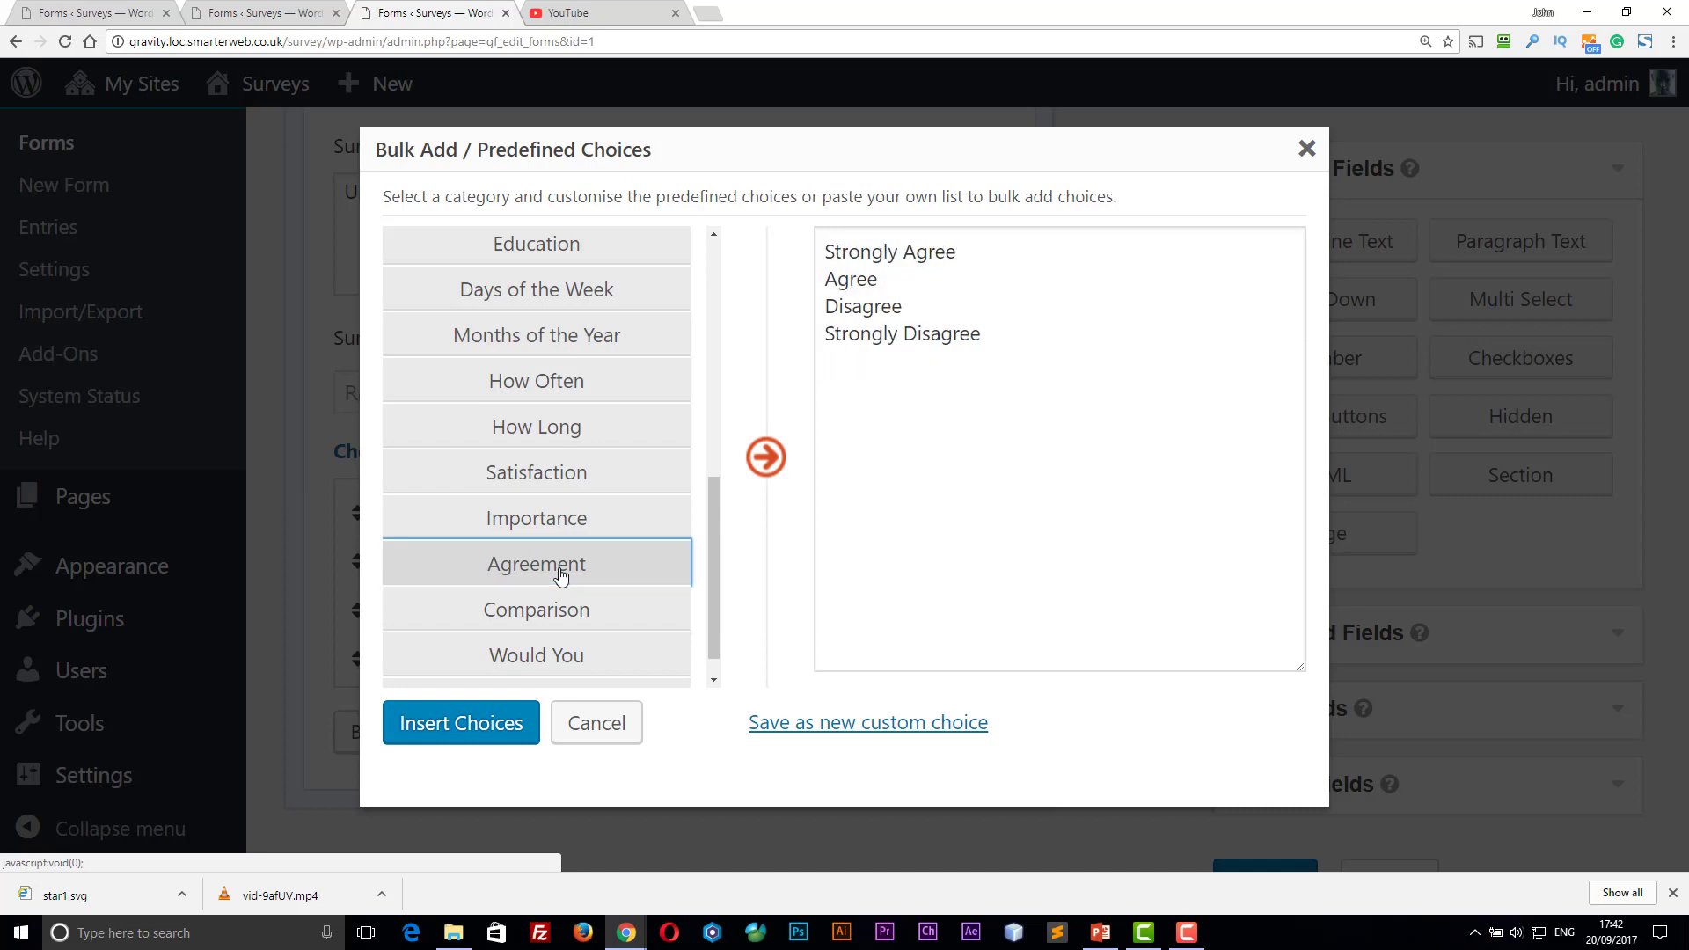
click(568, 610)
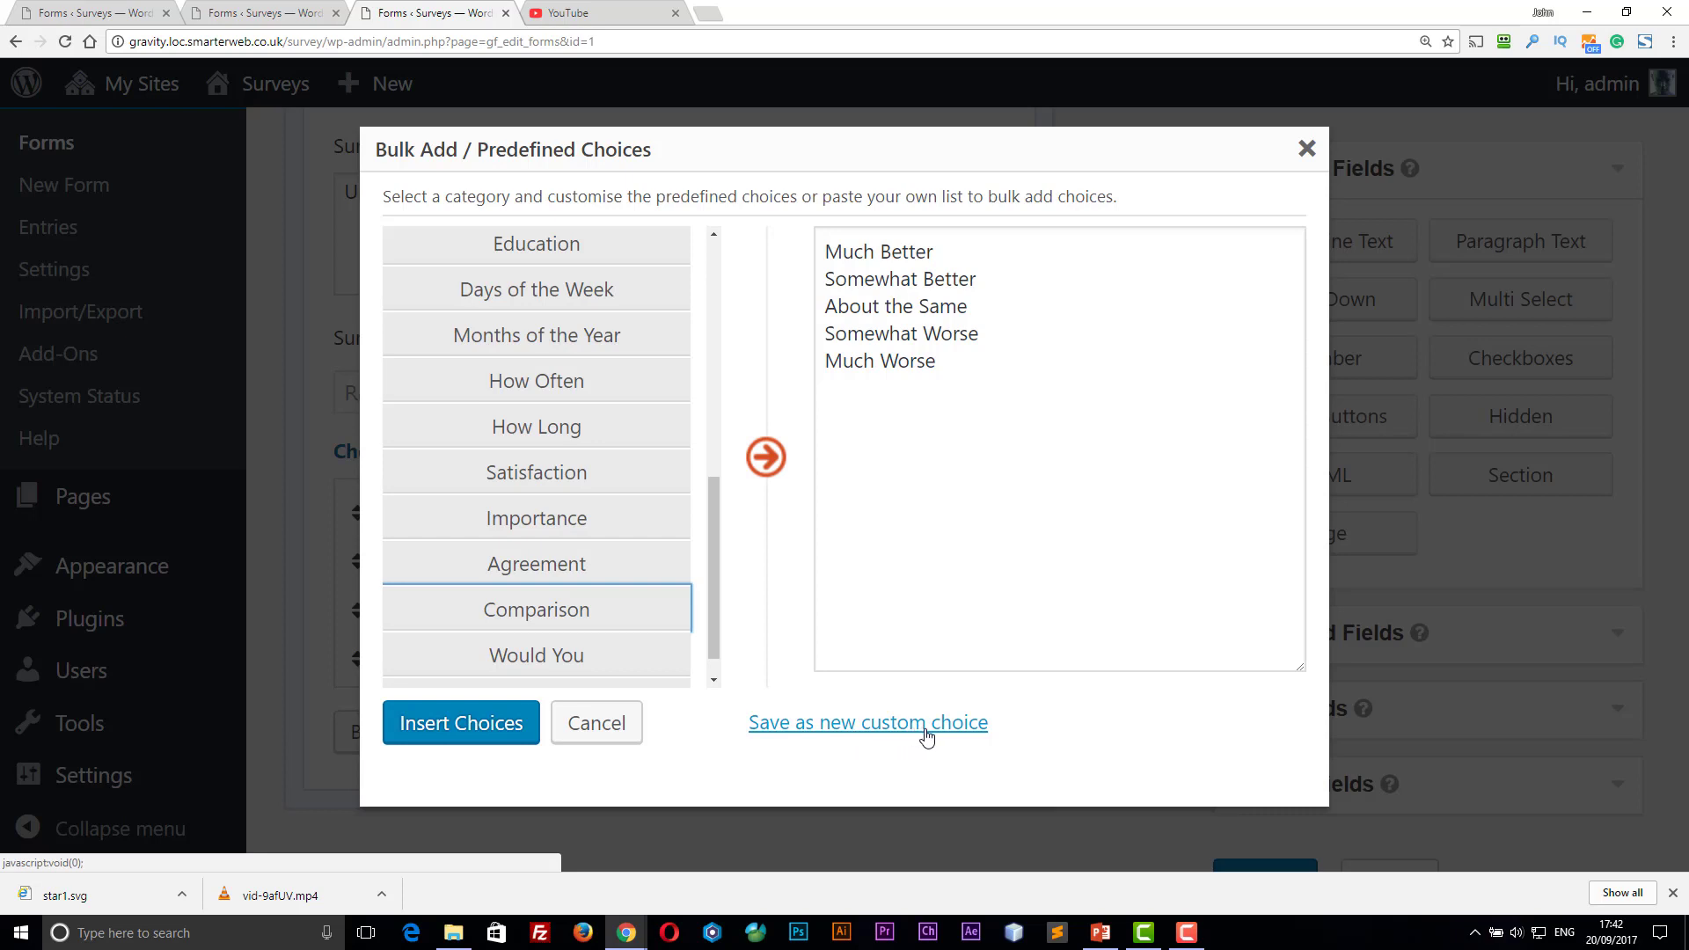
- Insert the saved custom list: Clever, Very Clever, Genius, Just clever, All of the Above
scroll(703, 647, up, 7)
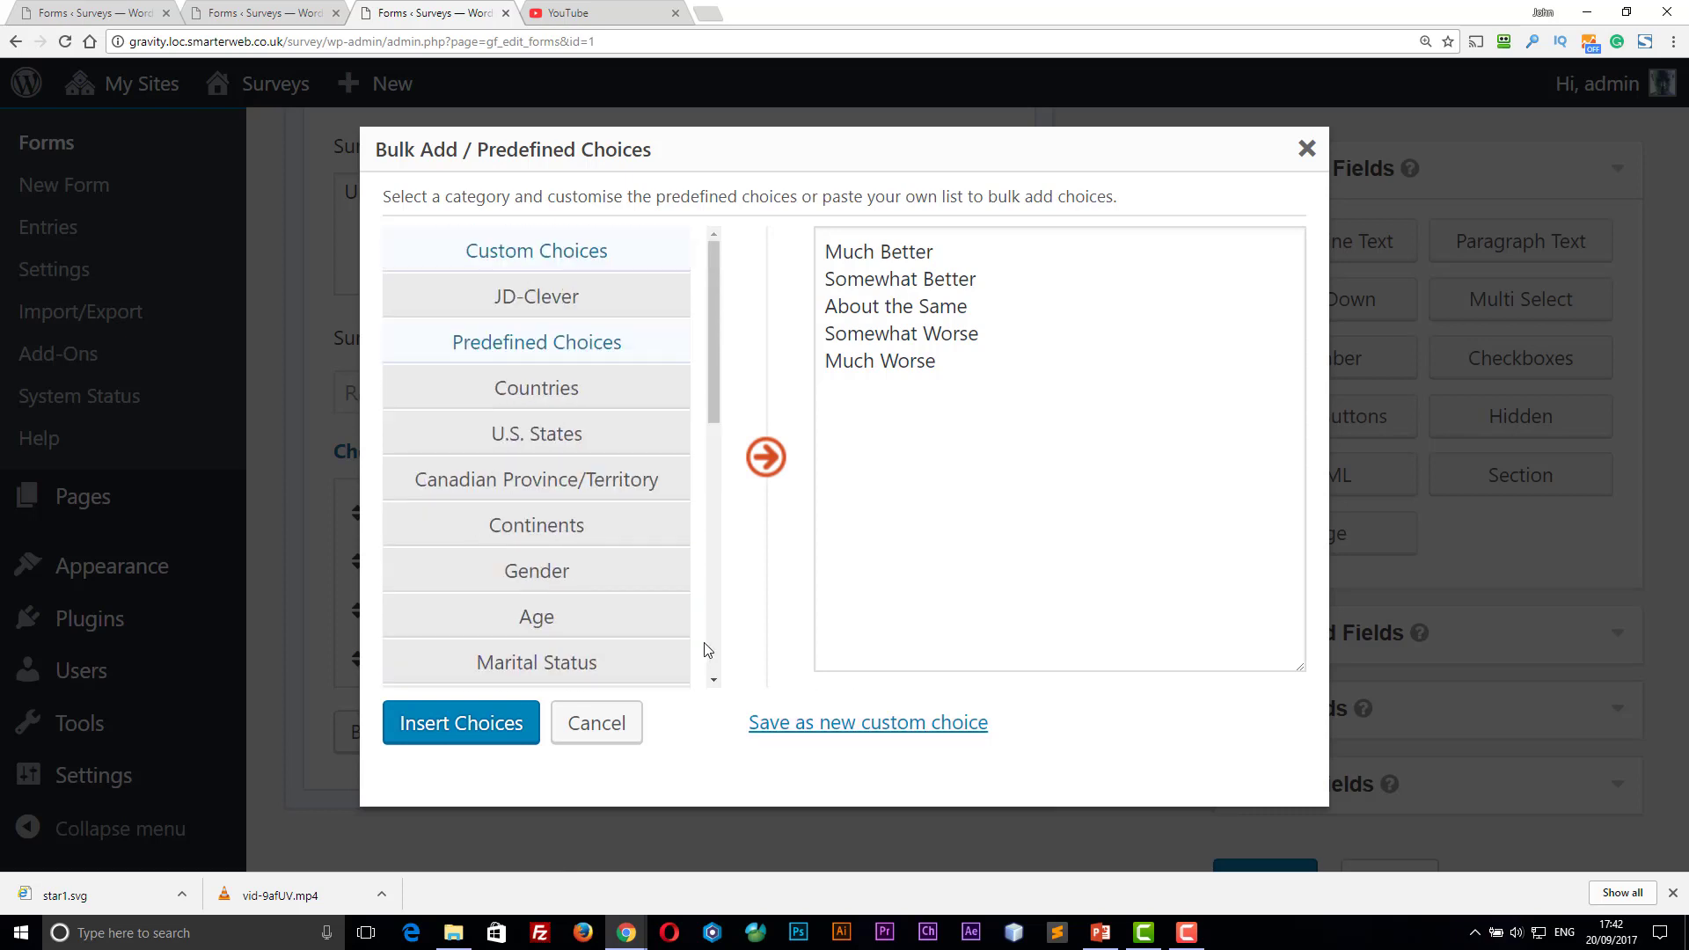
click(556, 296)
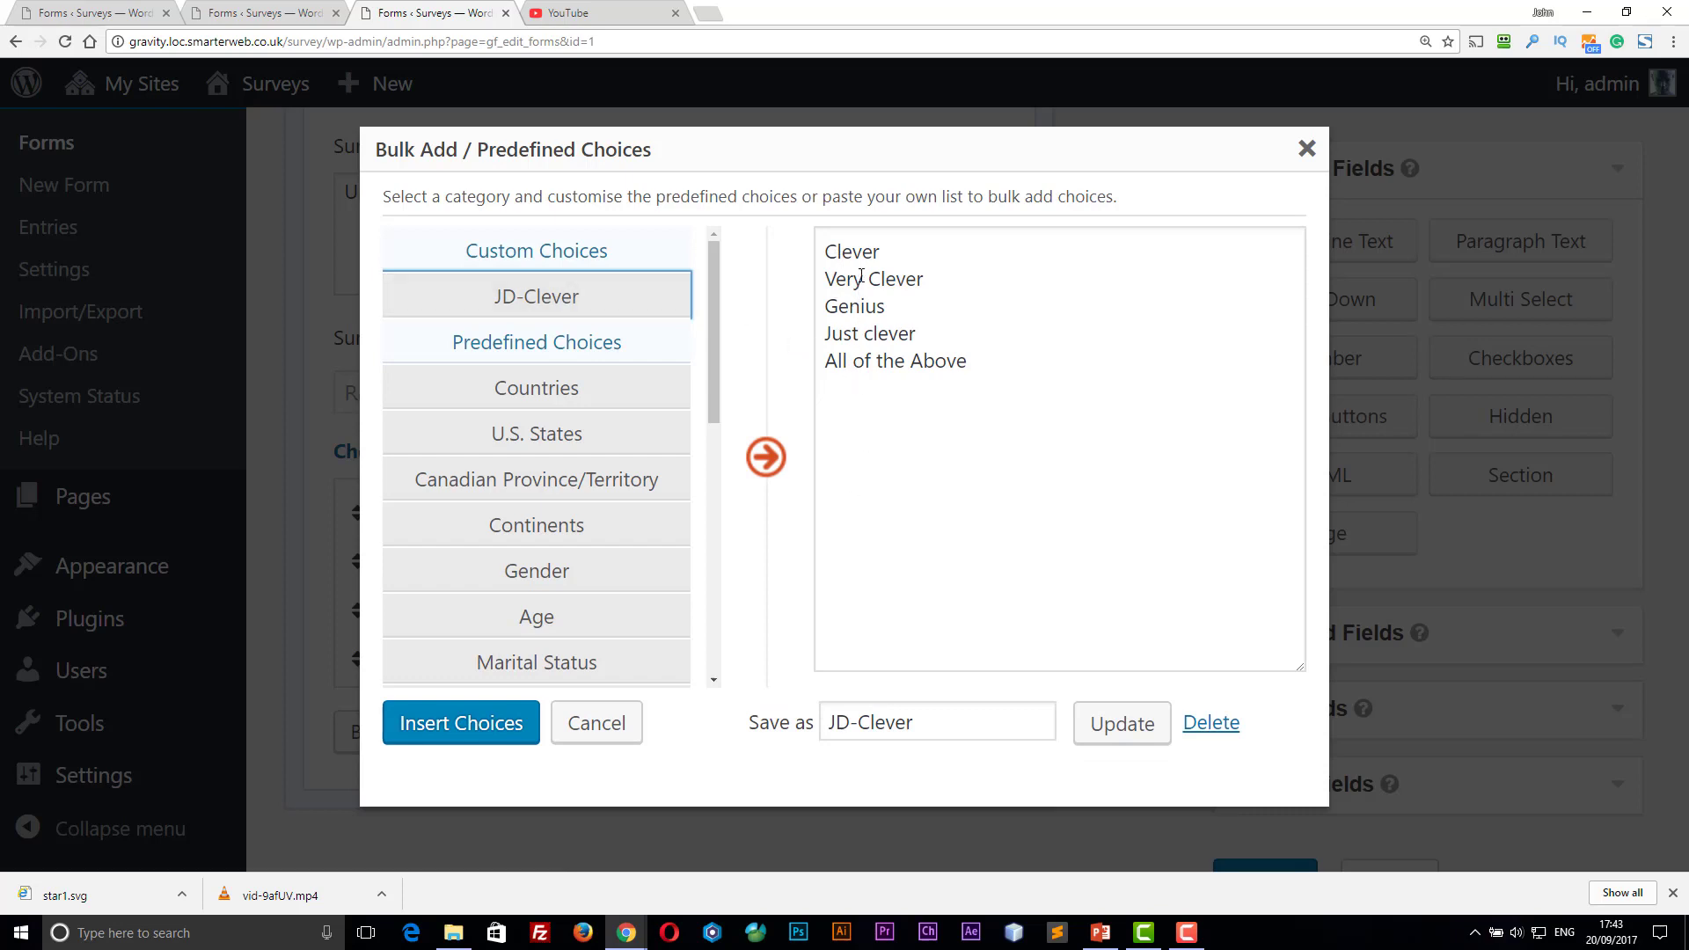
click(491, 723)
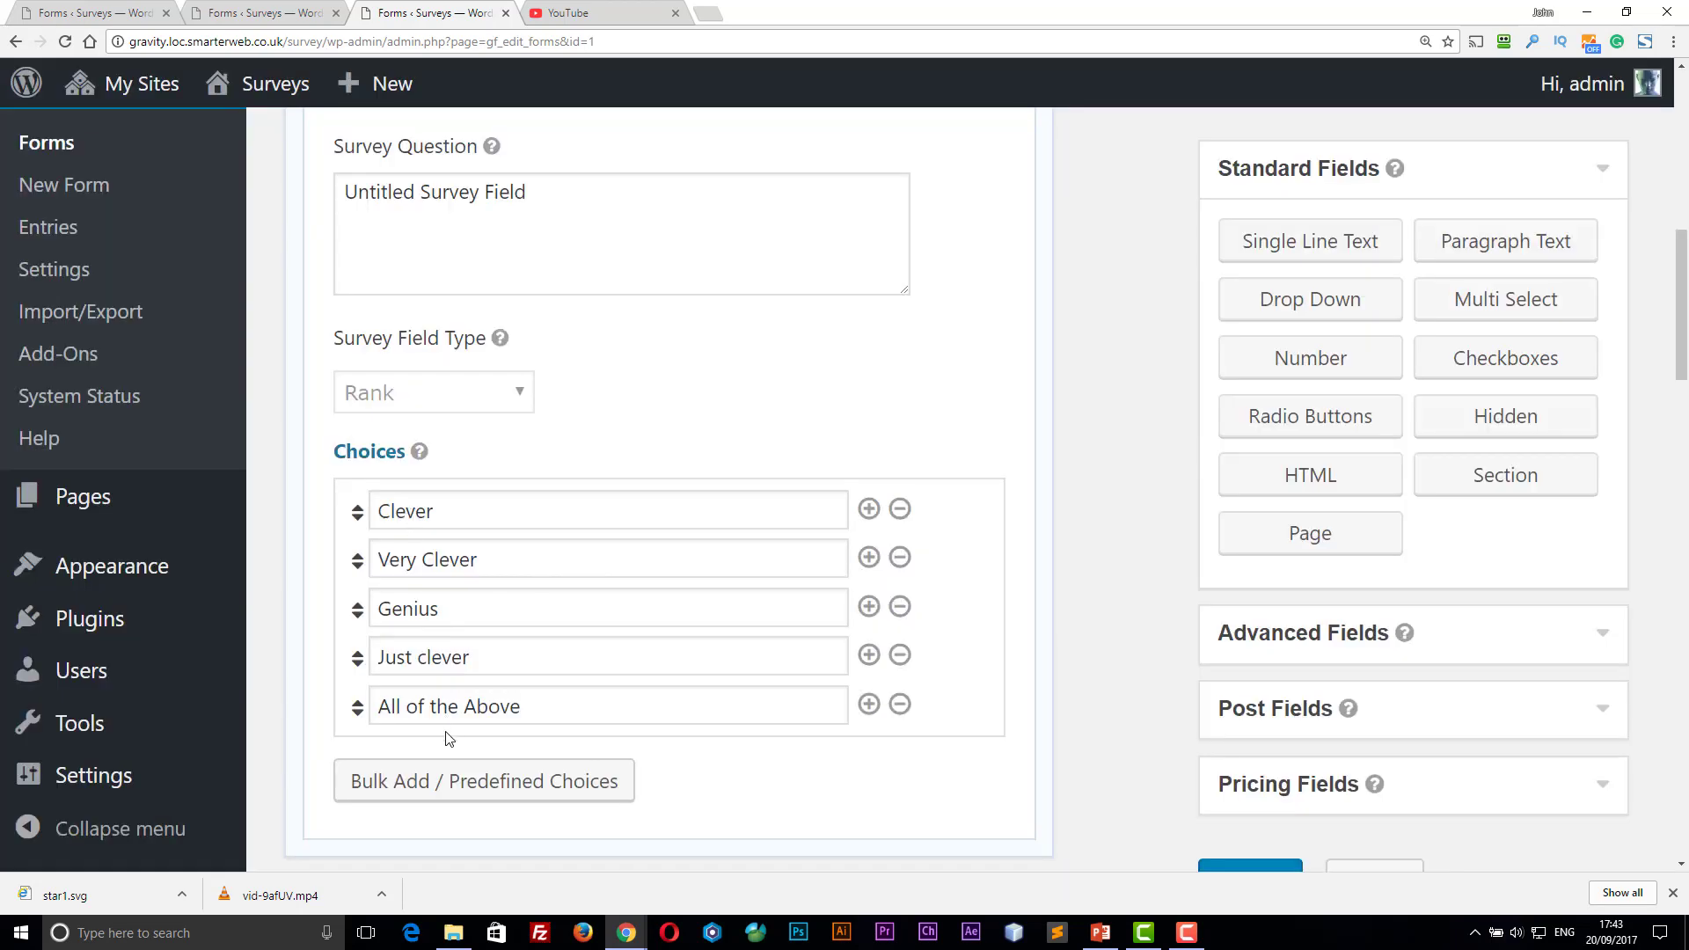
scroll(631, 505, up, 8)
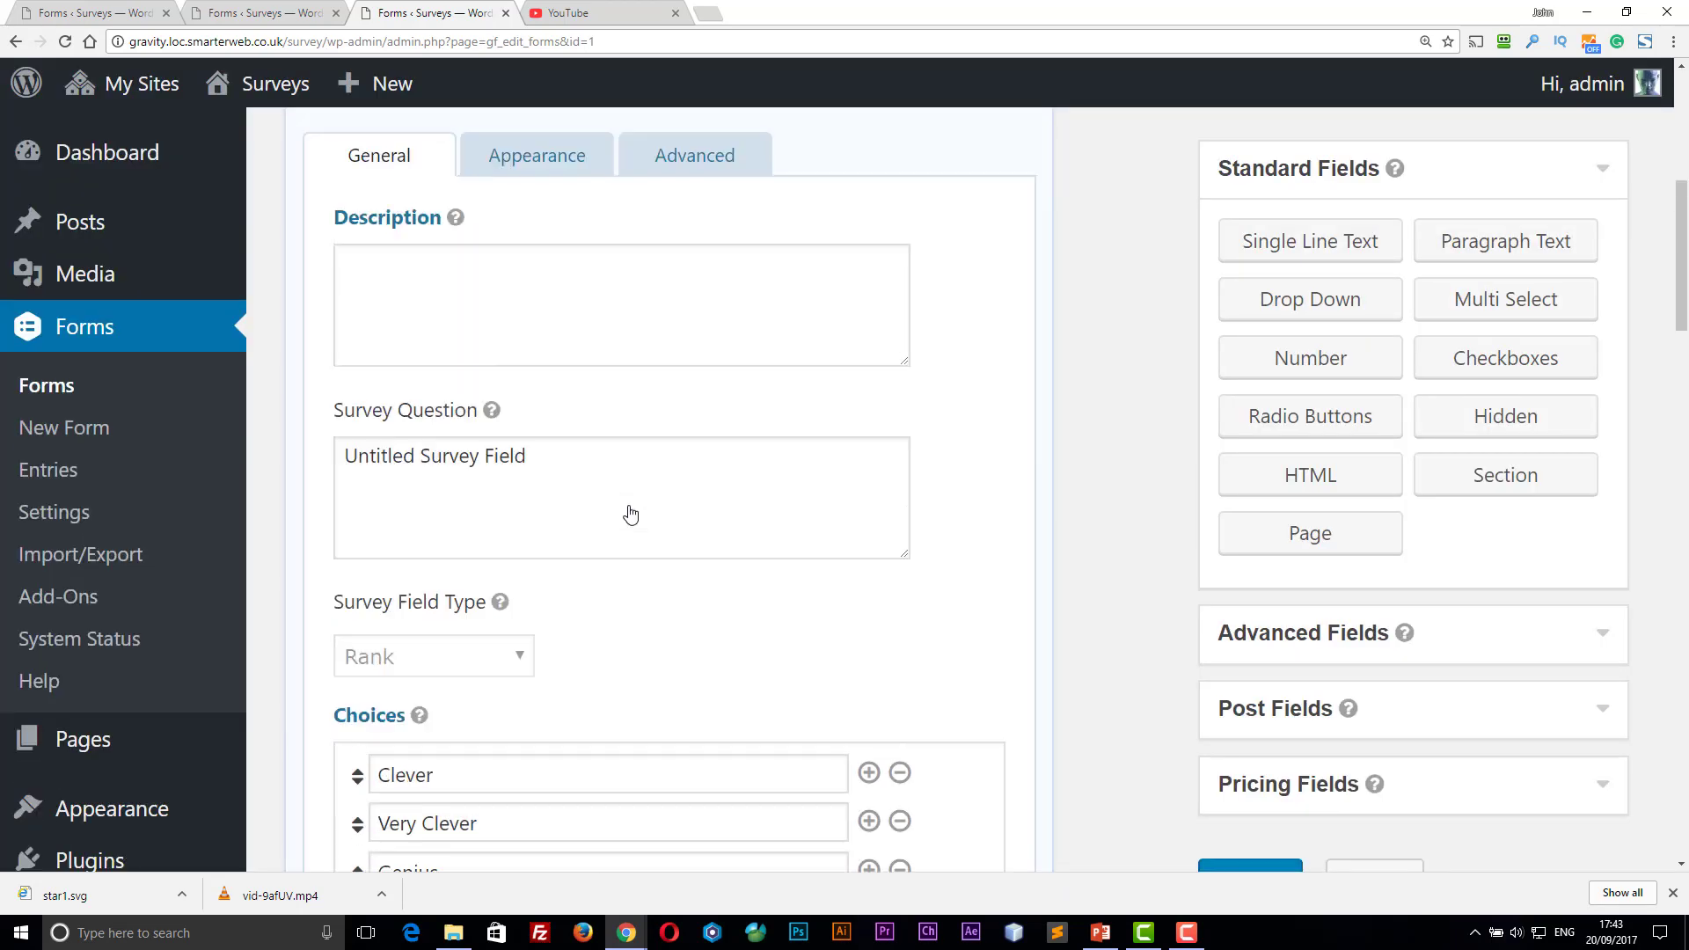
- Move the Default Survey Field's Agree column above Disagree
click(961, 208)
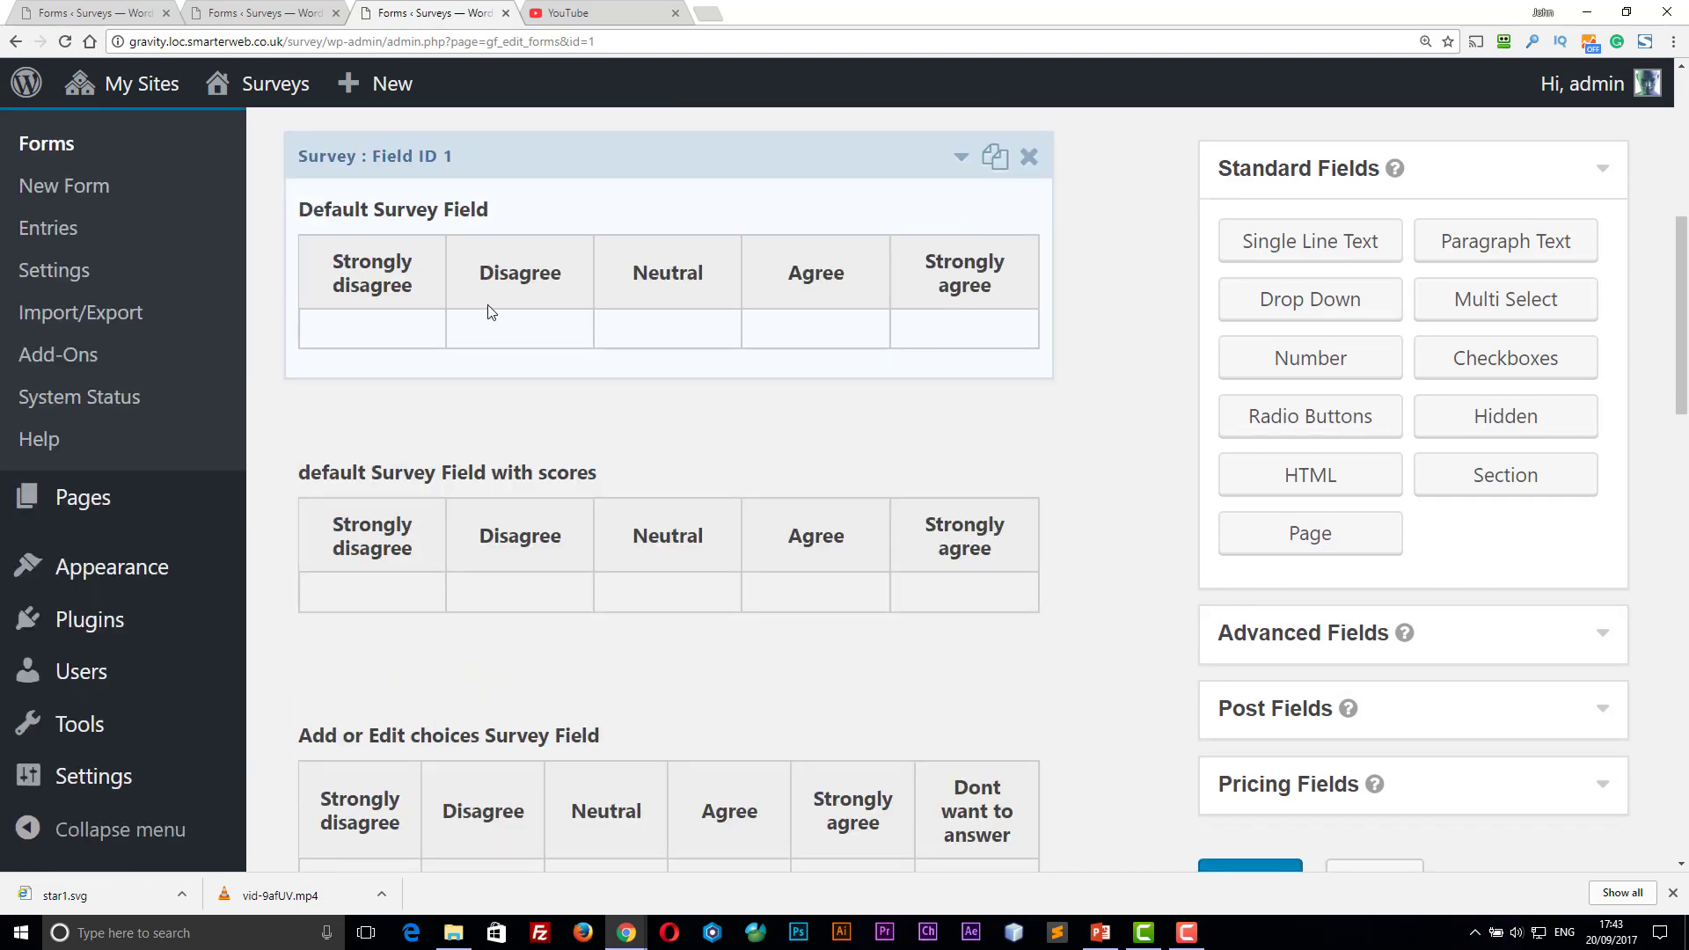
click(962, 158)
scroll(897, 347, down, 5)
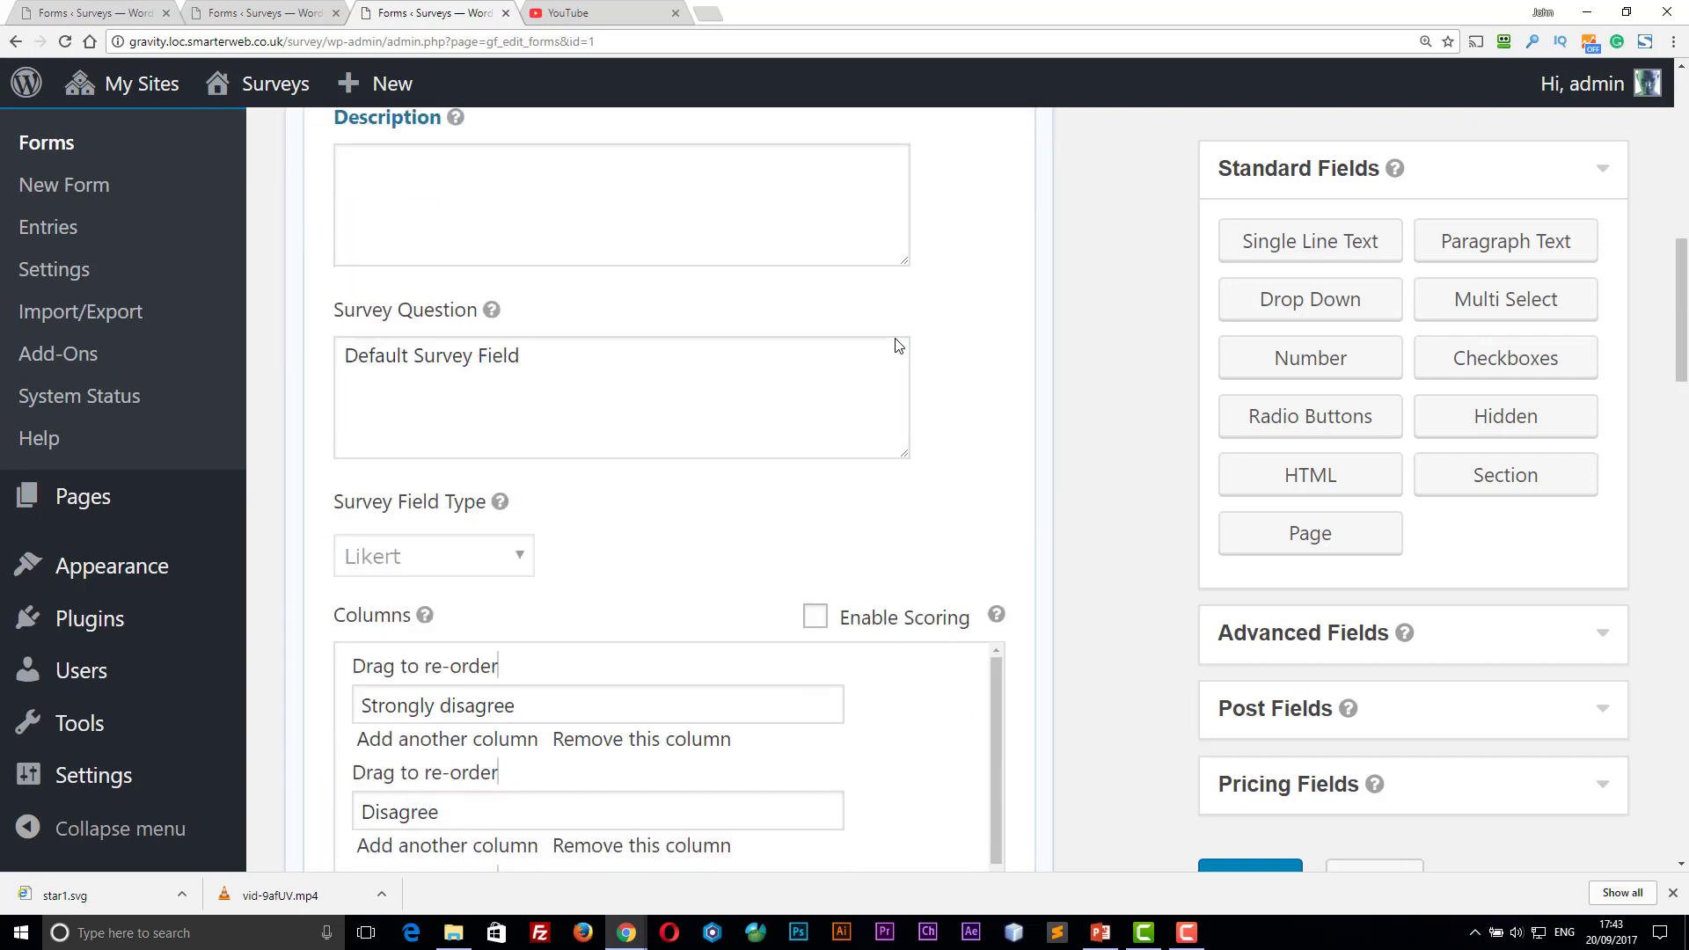
scroll(897, 347, down, 2)
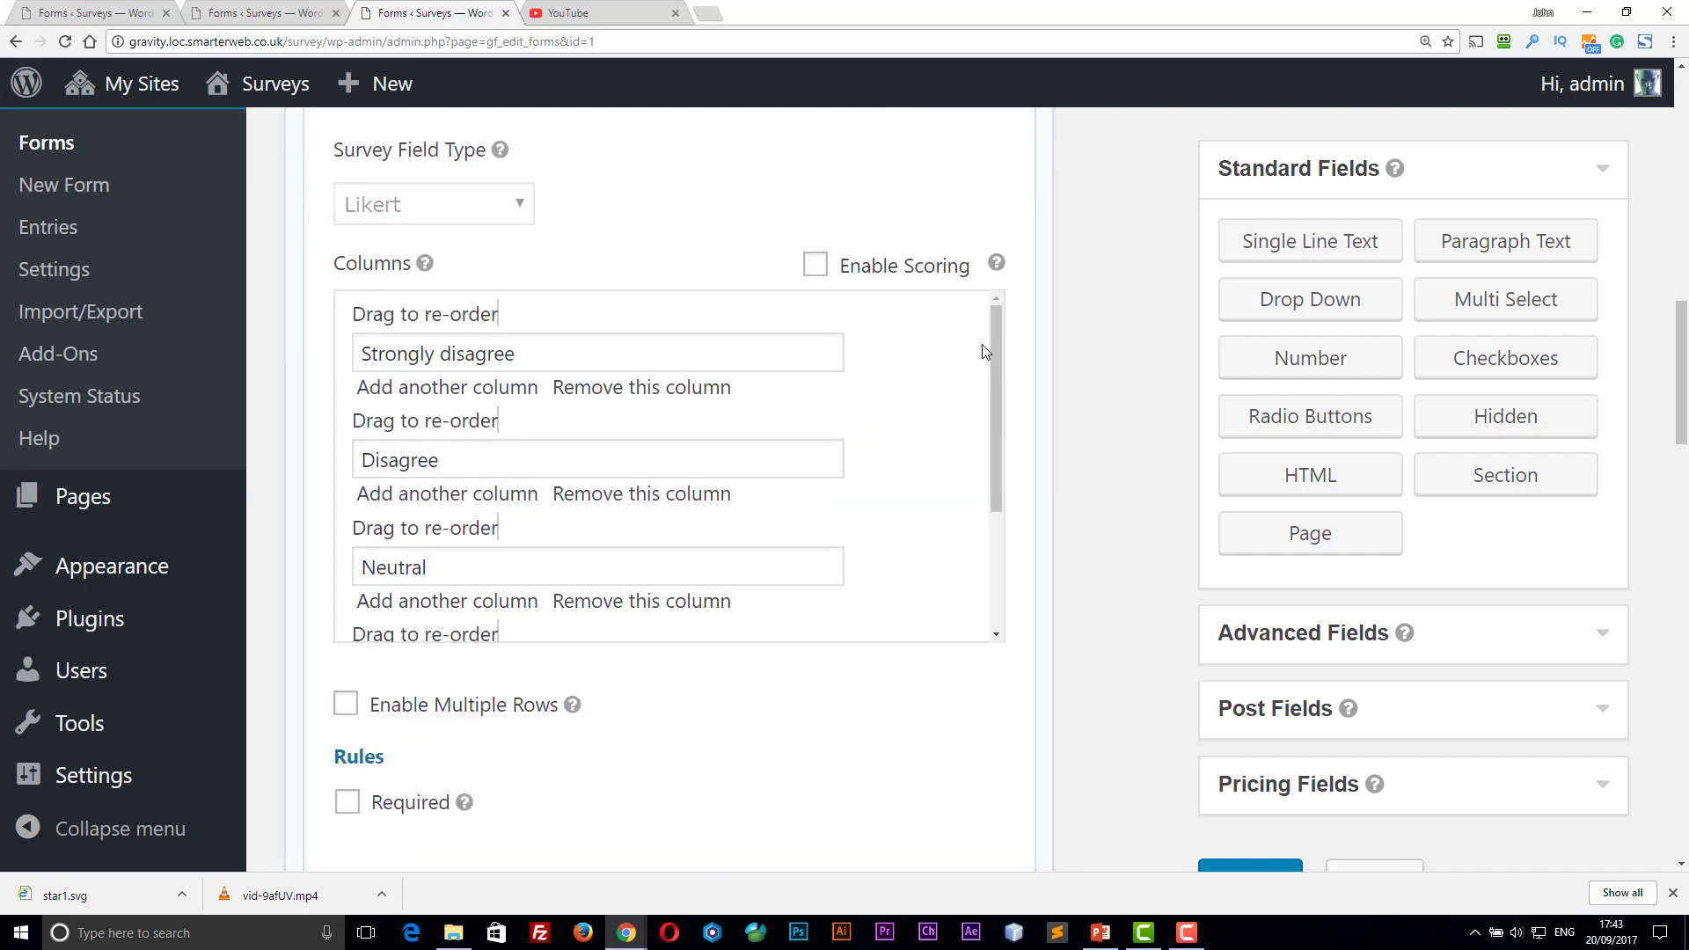
scroll(993, 339, down, 3)
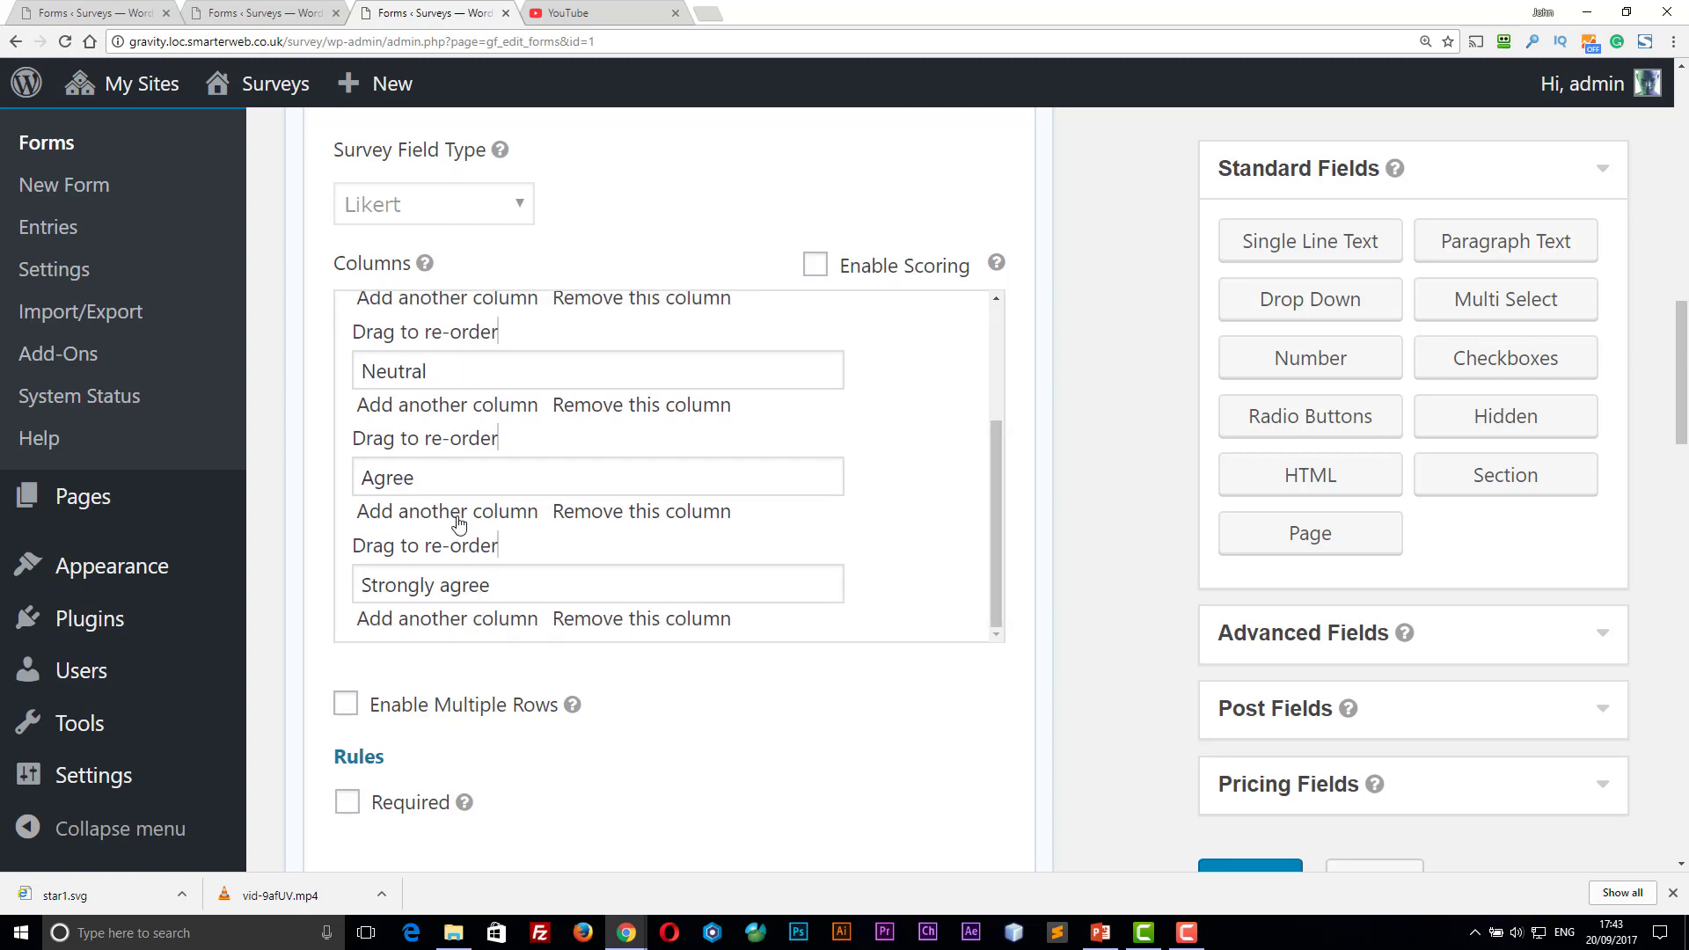
mouse_move(426, 442)
mouse_down()
mouse_move(425, 341)
mouse_move(425, 408)
mouse_up()
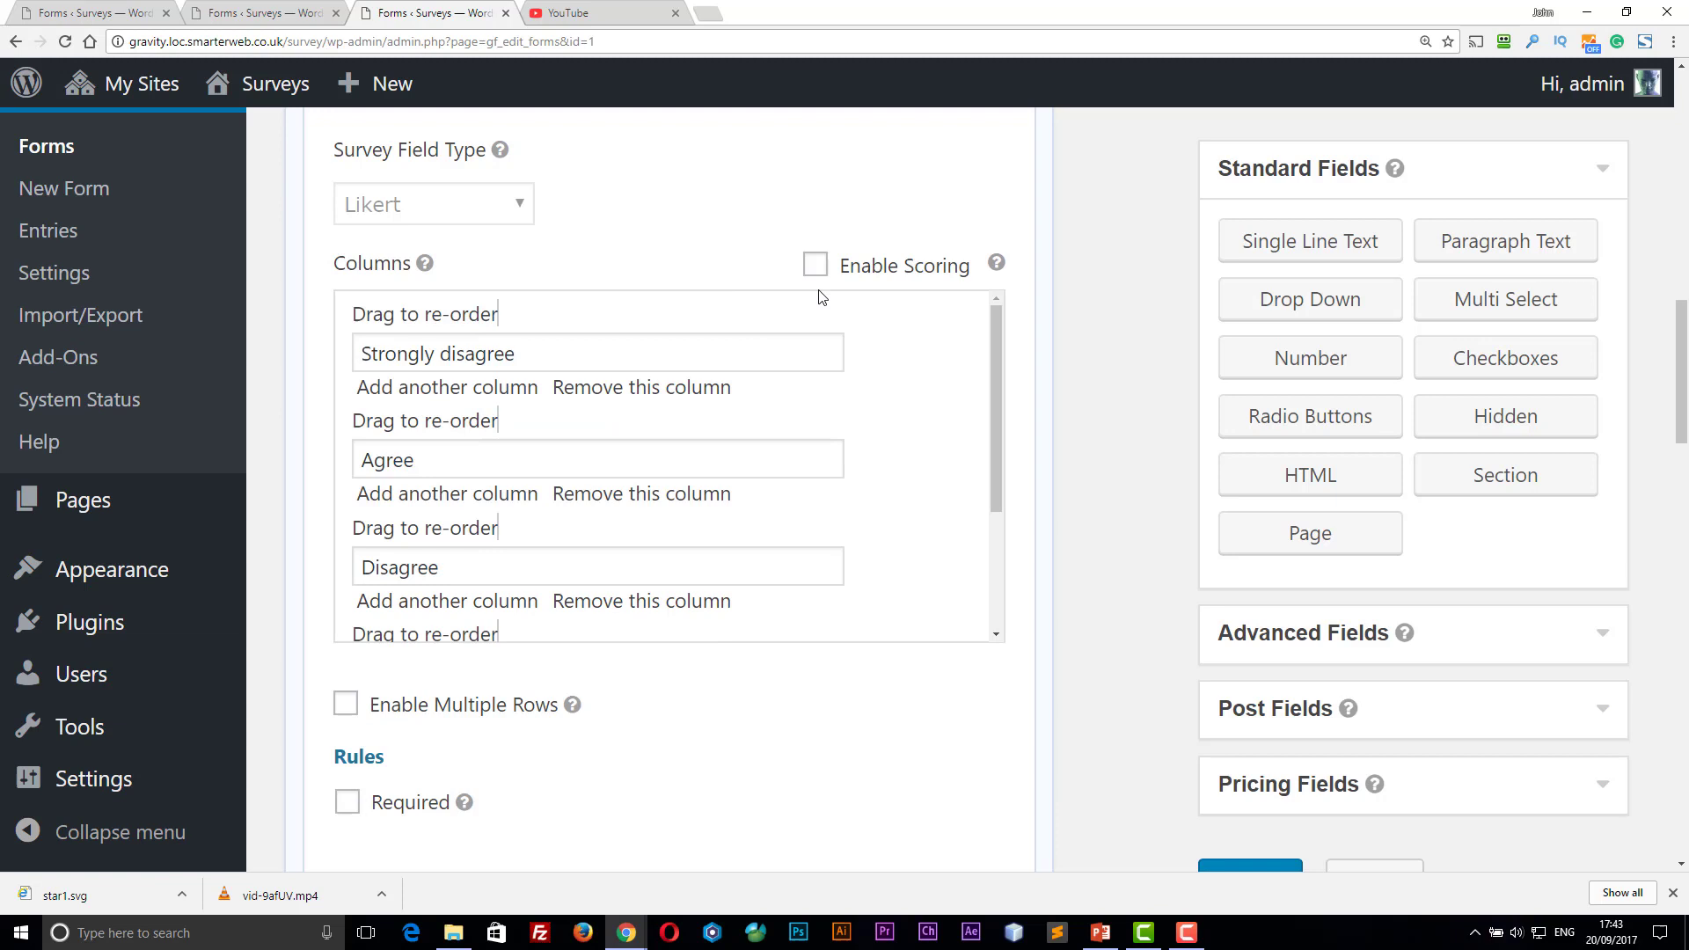
- Enable scoring on the Likert columns, trying multiple rows before switching it back off
click(815, 264)
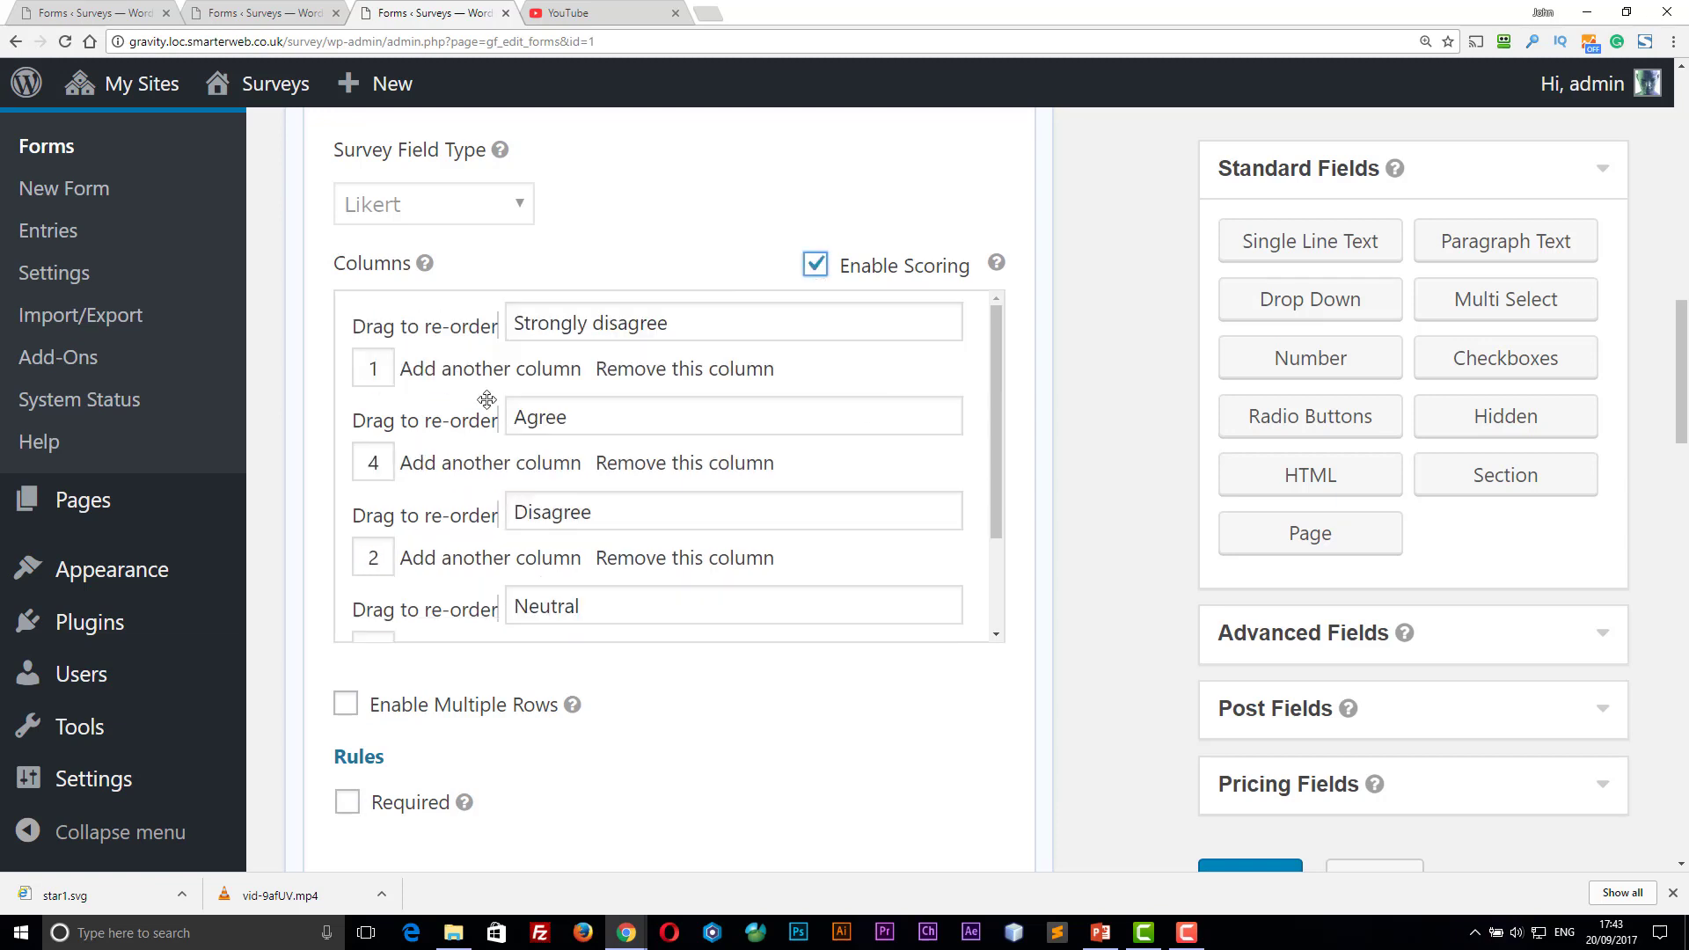
scroll(374, 557, down, 5)
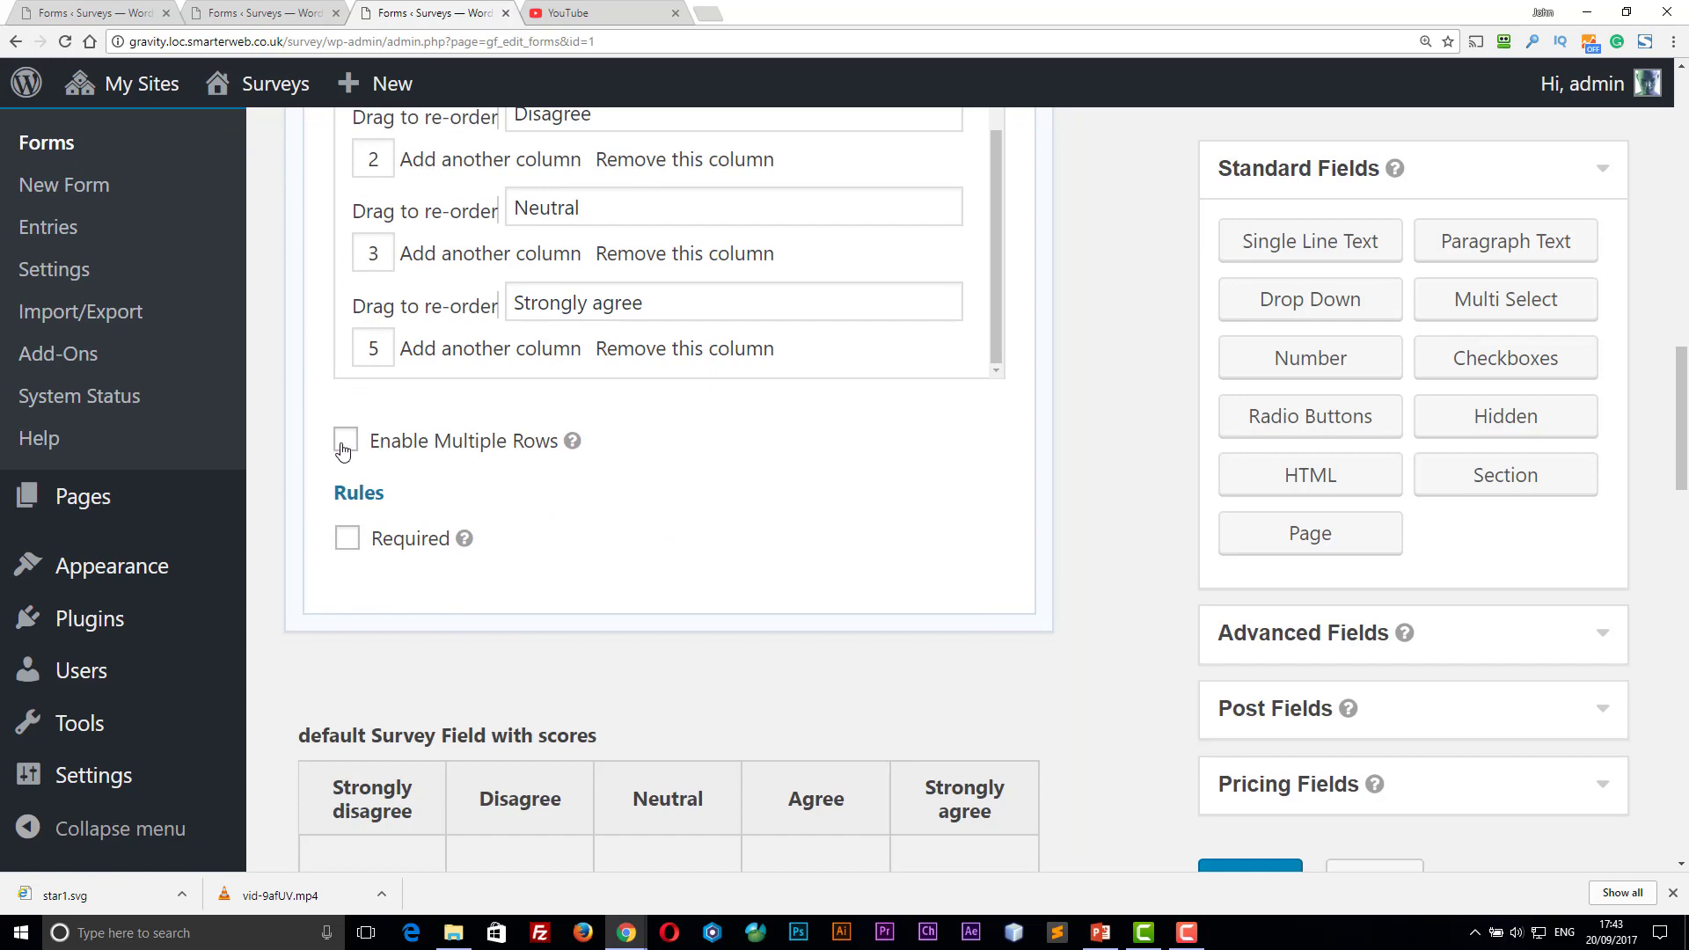
click(345, 440)
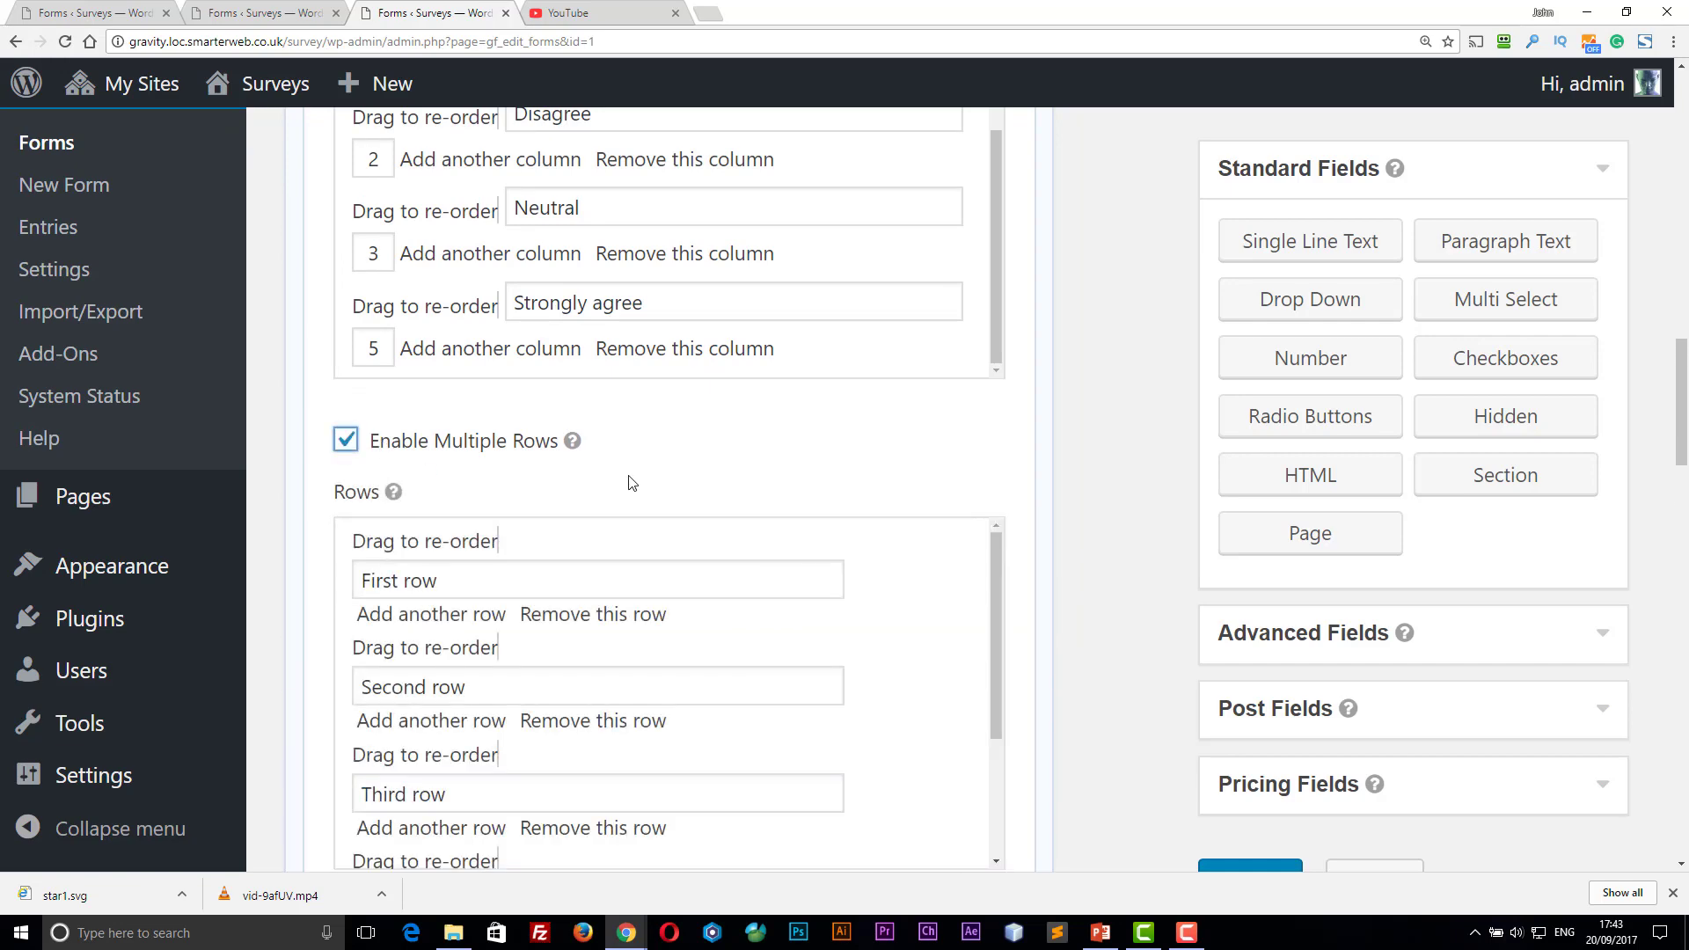
scroll(630, 482, down, 3)
scroll(513, 482, up, 5)
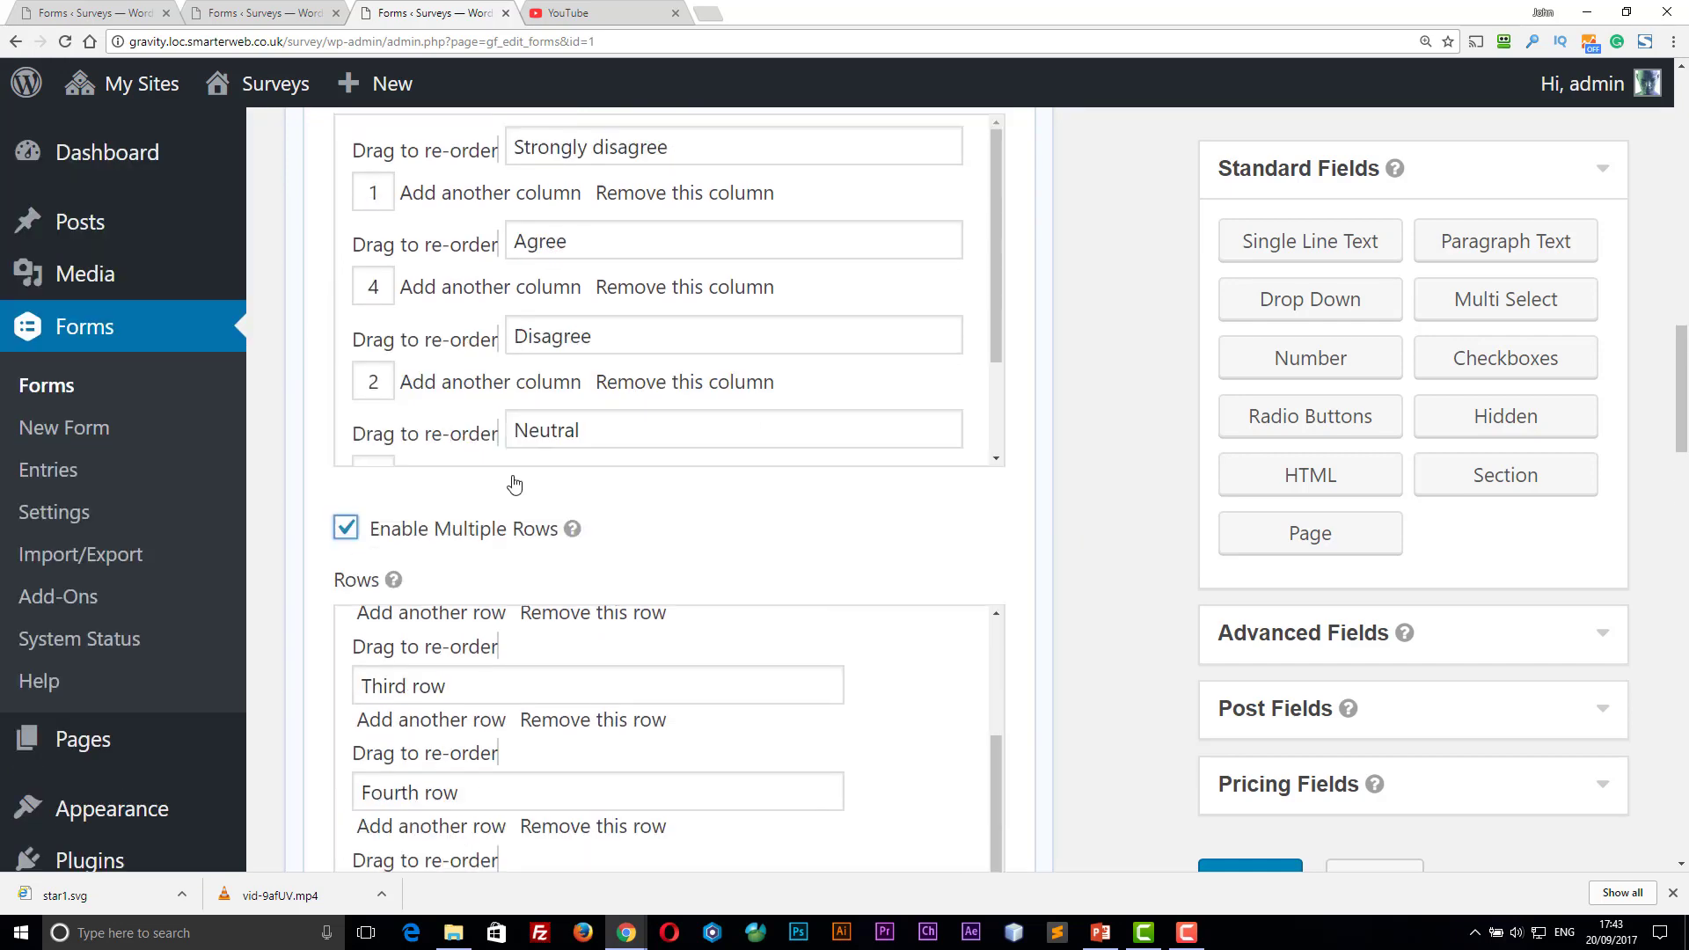
click(346, 529)
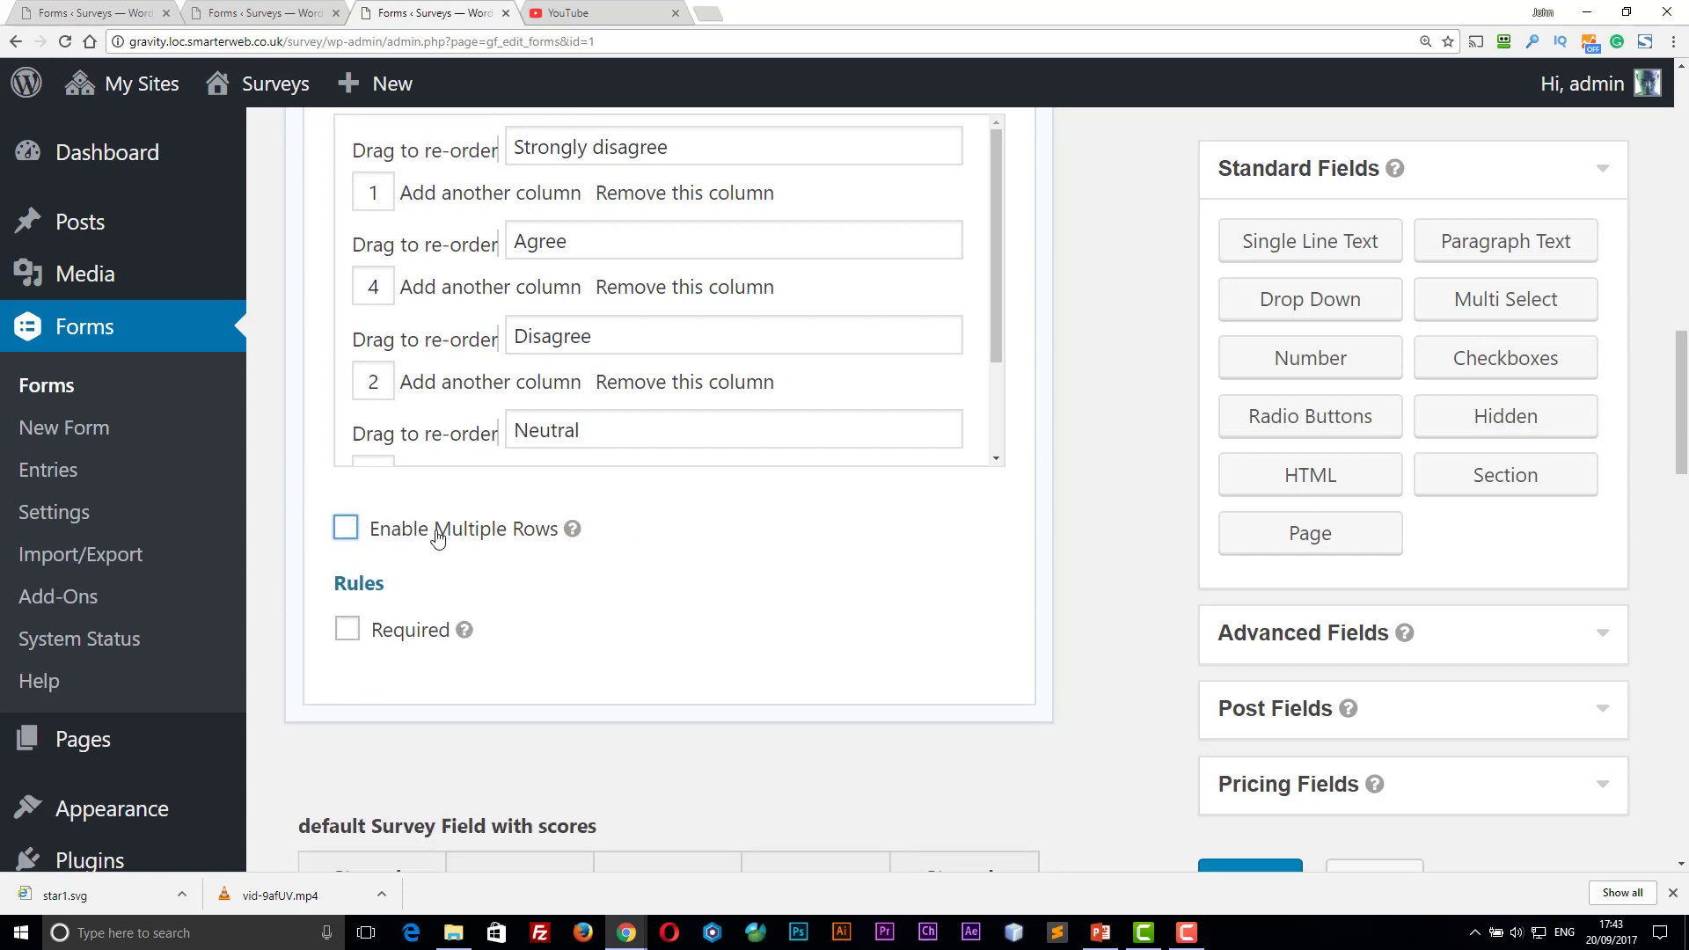
scroll(435, 535, up, 10)
scroll(444, 531, up, 1)
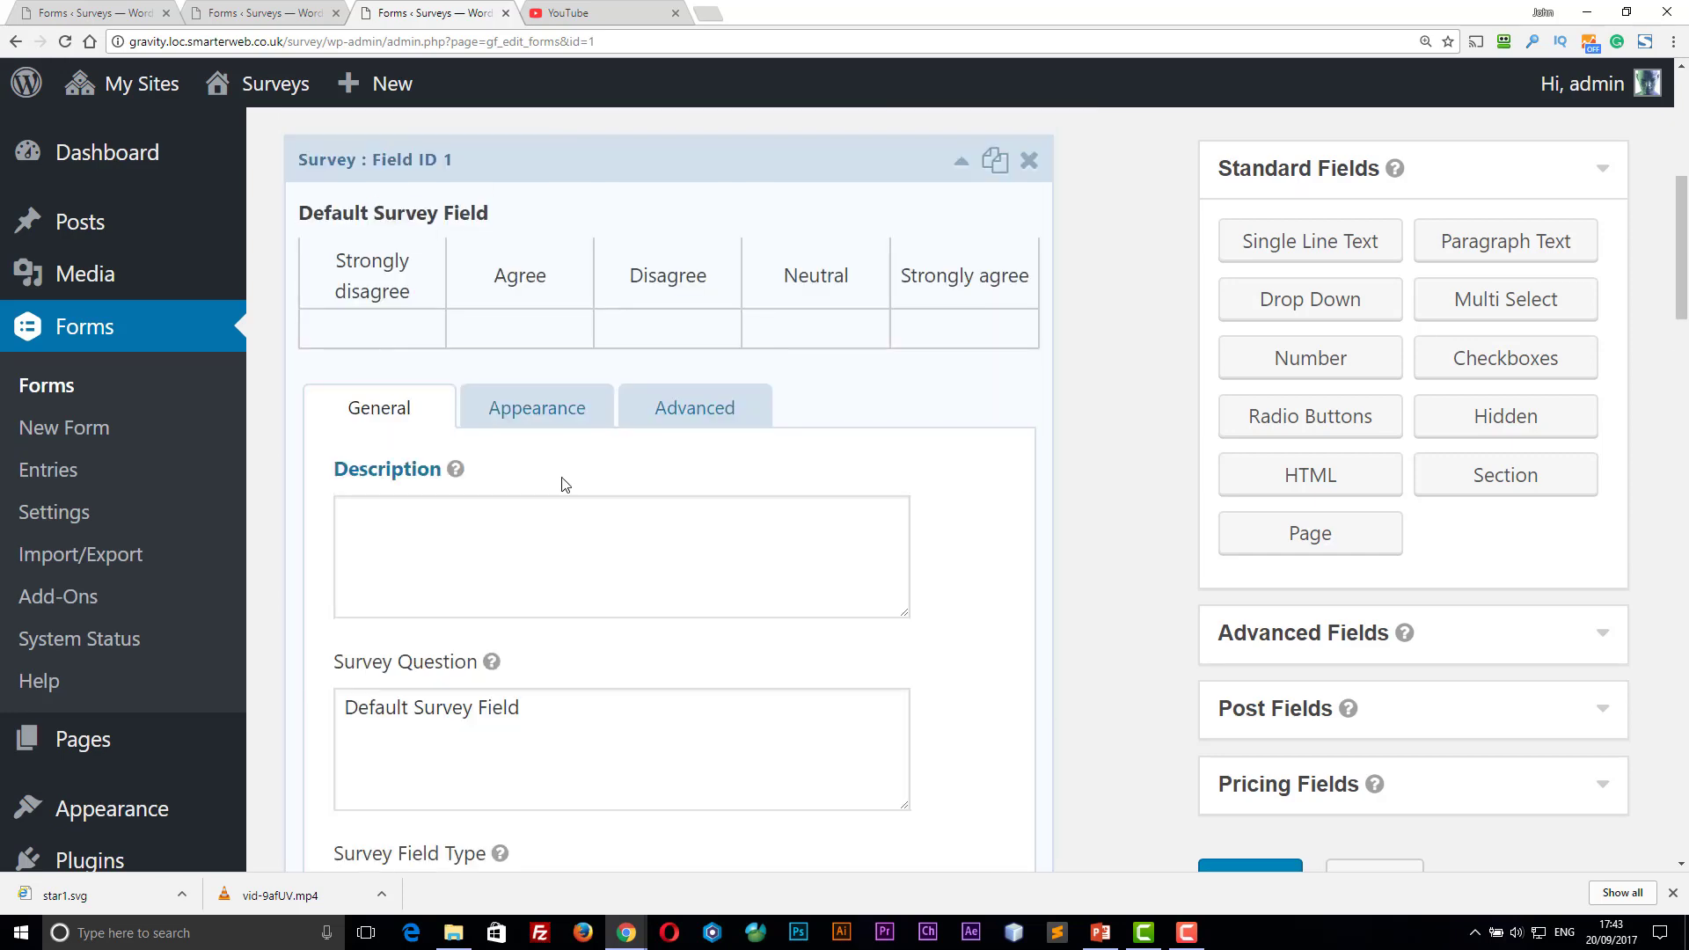
- Collapse the Default Survey Field and review the Add or Edit choices question's settings
click(962, 164)
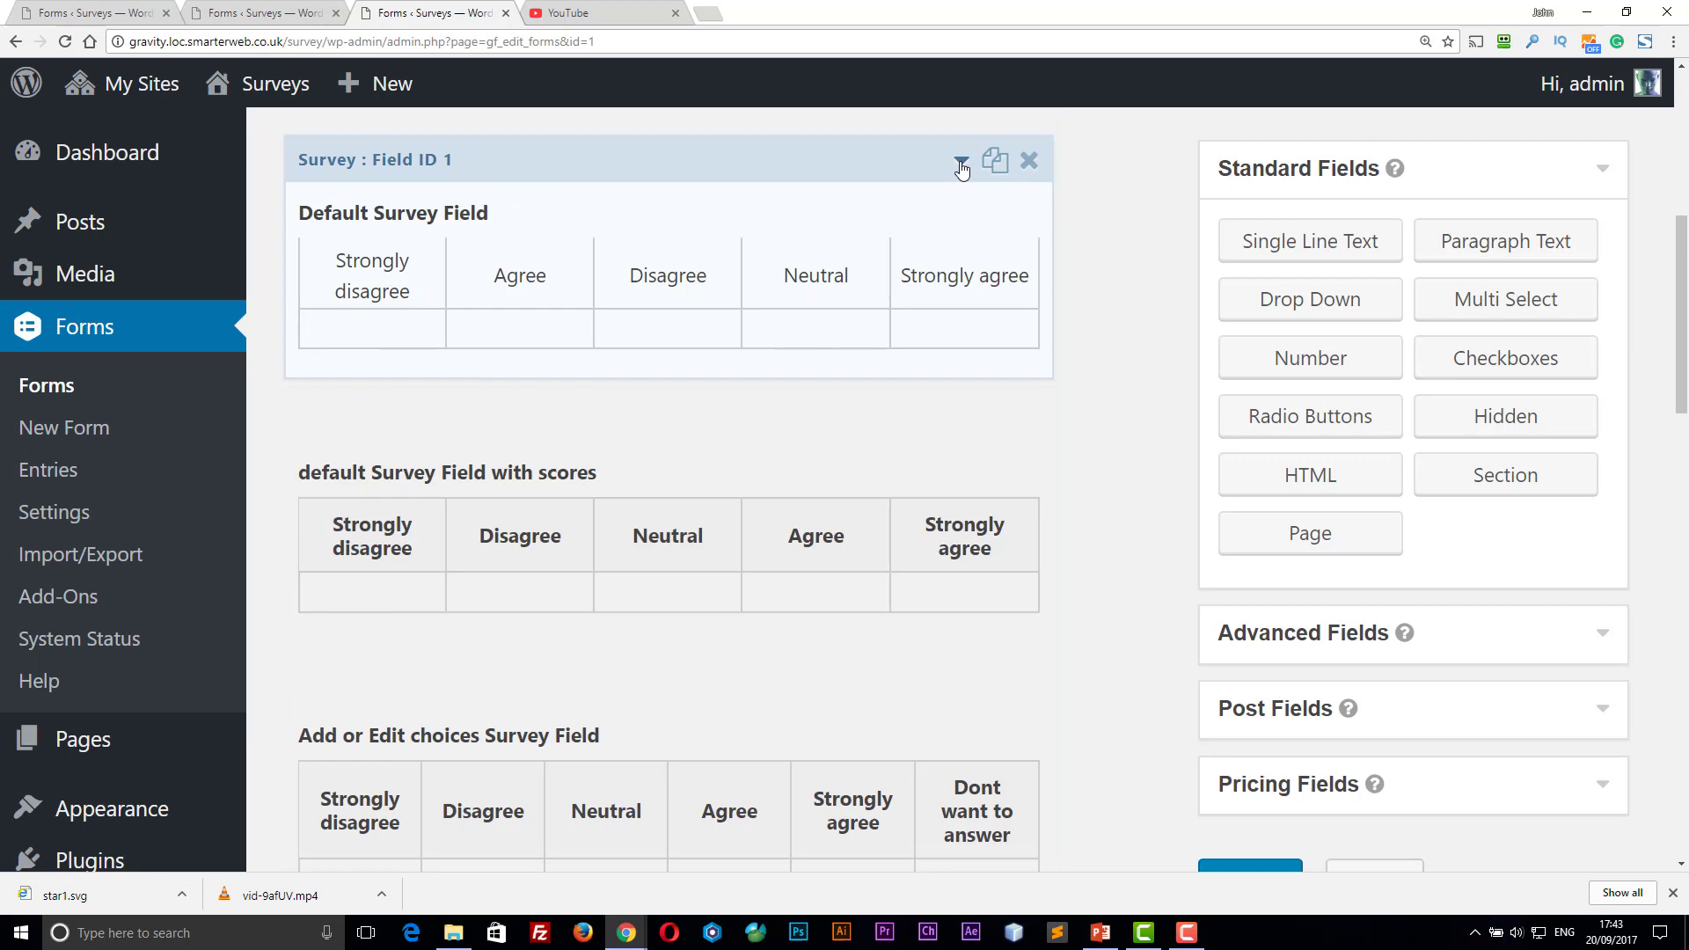
scroll(836, 366, down, 3)
click(763, 489)
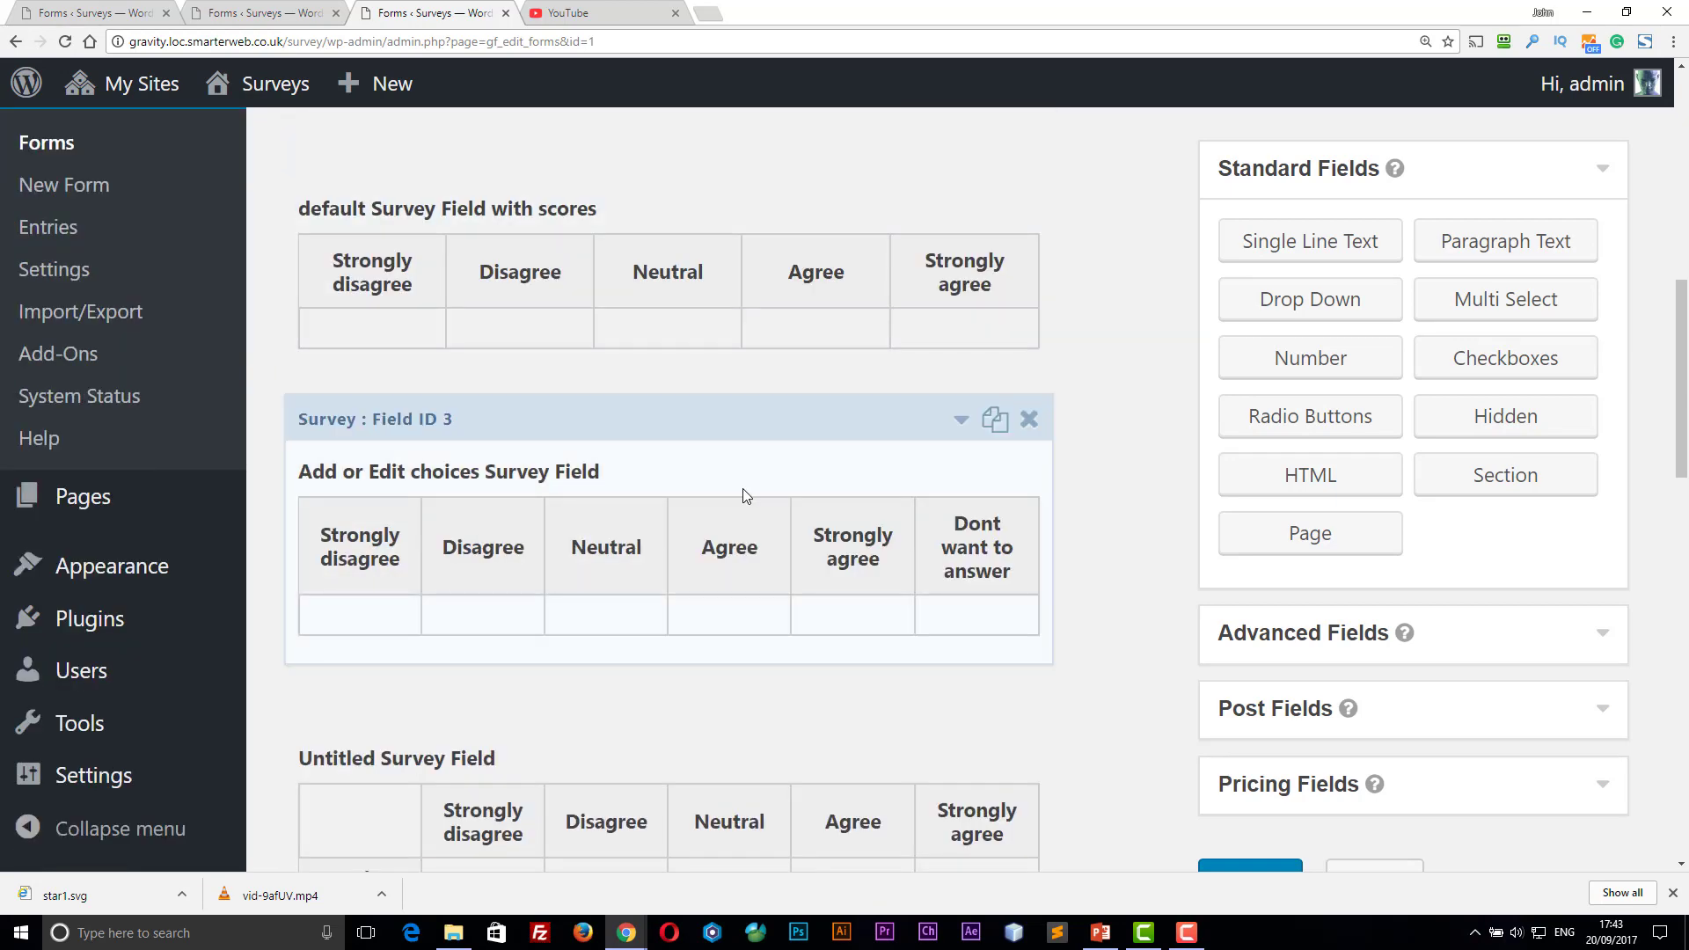
click(962, 425)
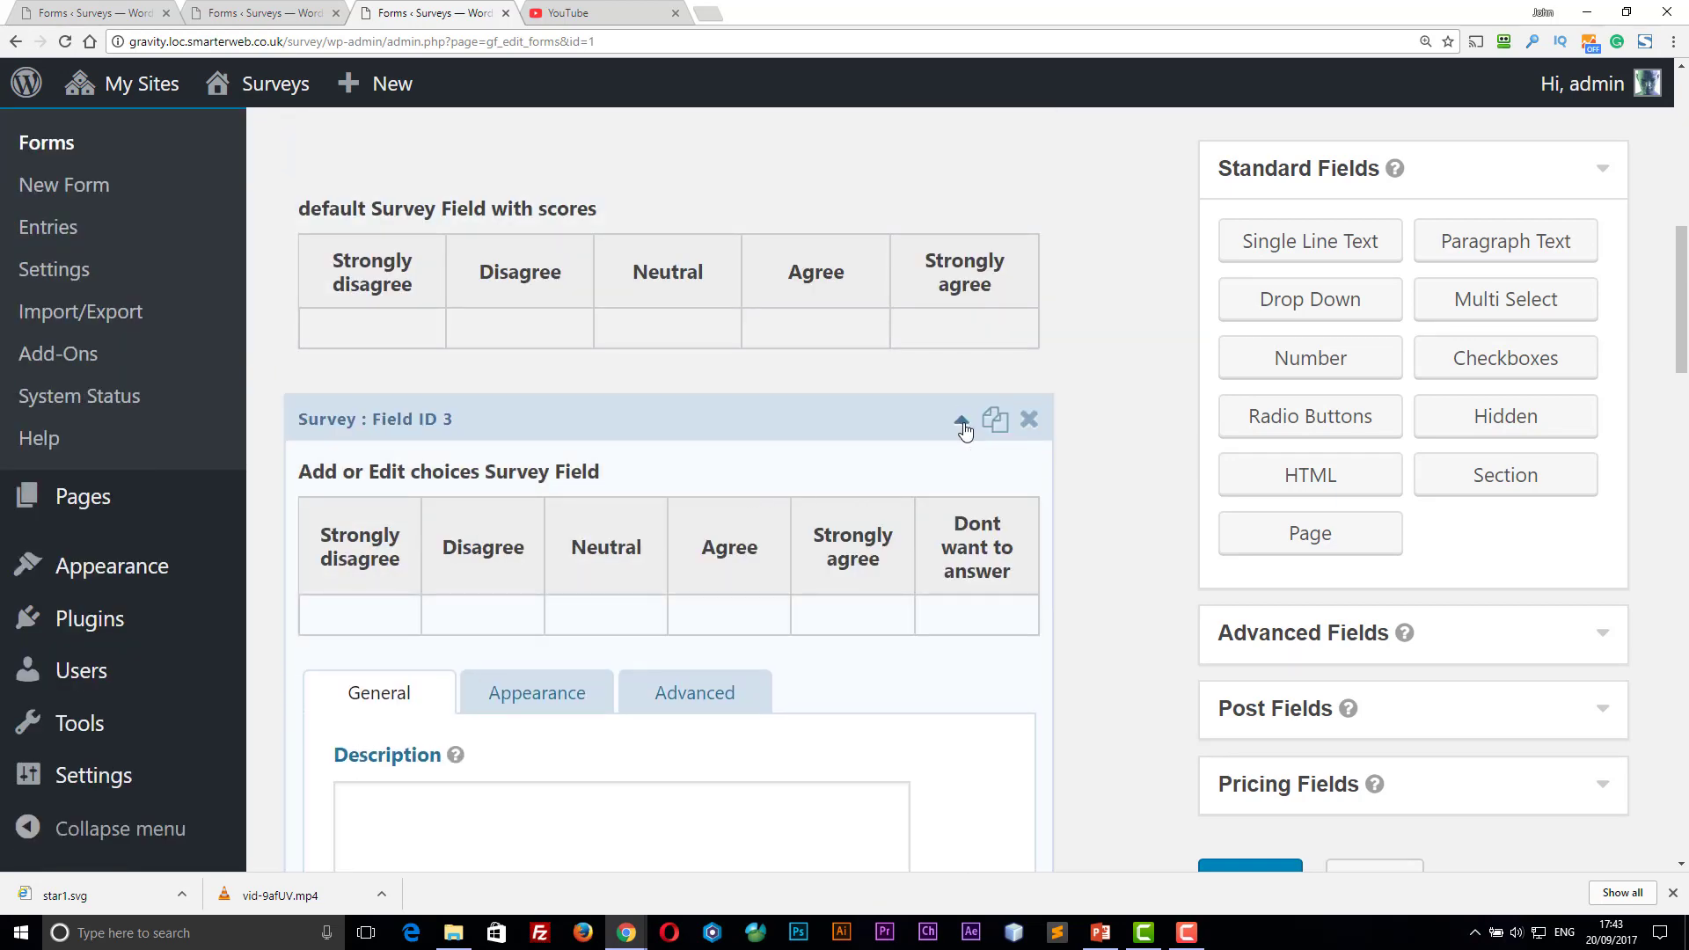
scroll(962, 426, down, 5)
scroll(714, 469, down, 8)
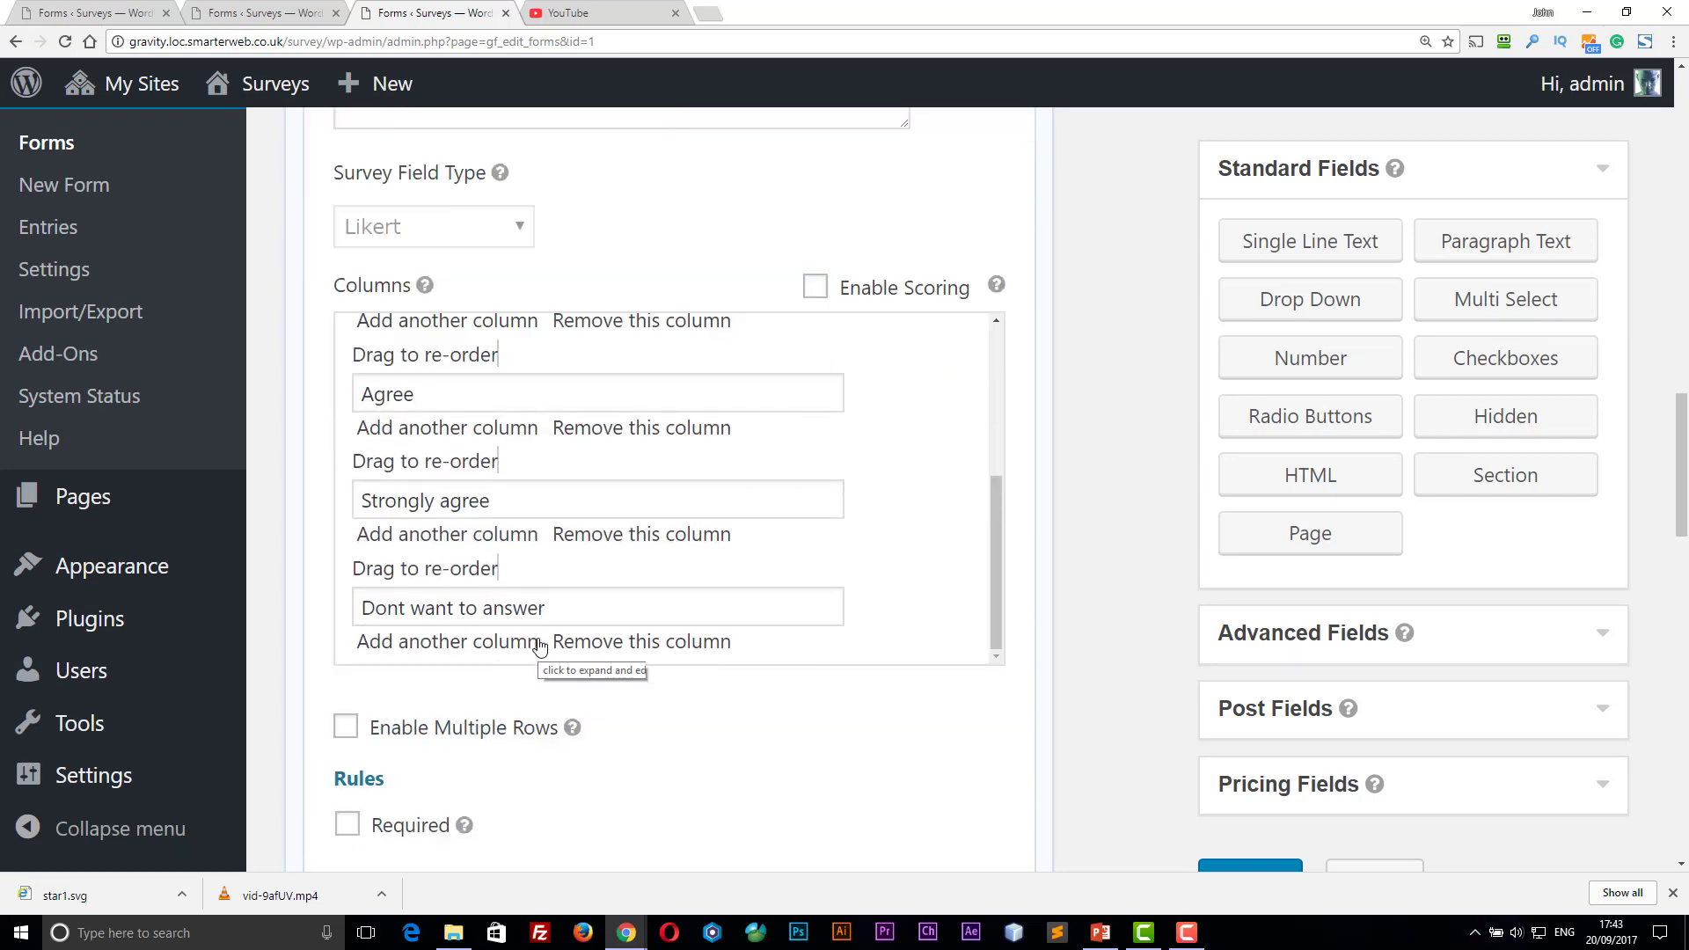
scroll(755, 552, up, 5)
scroll(757, 548, up, 5)
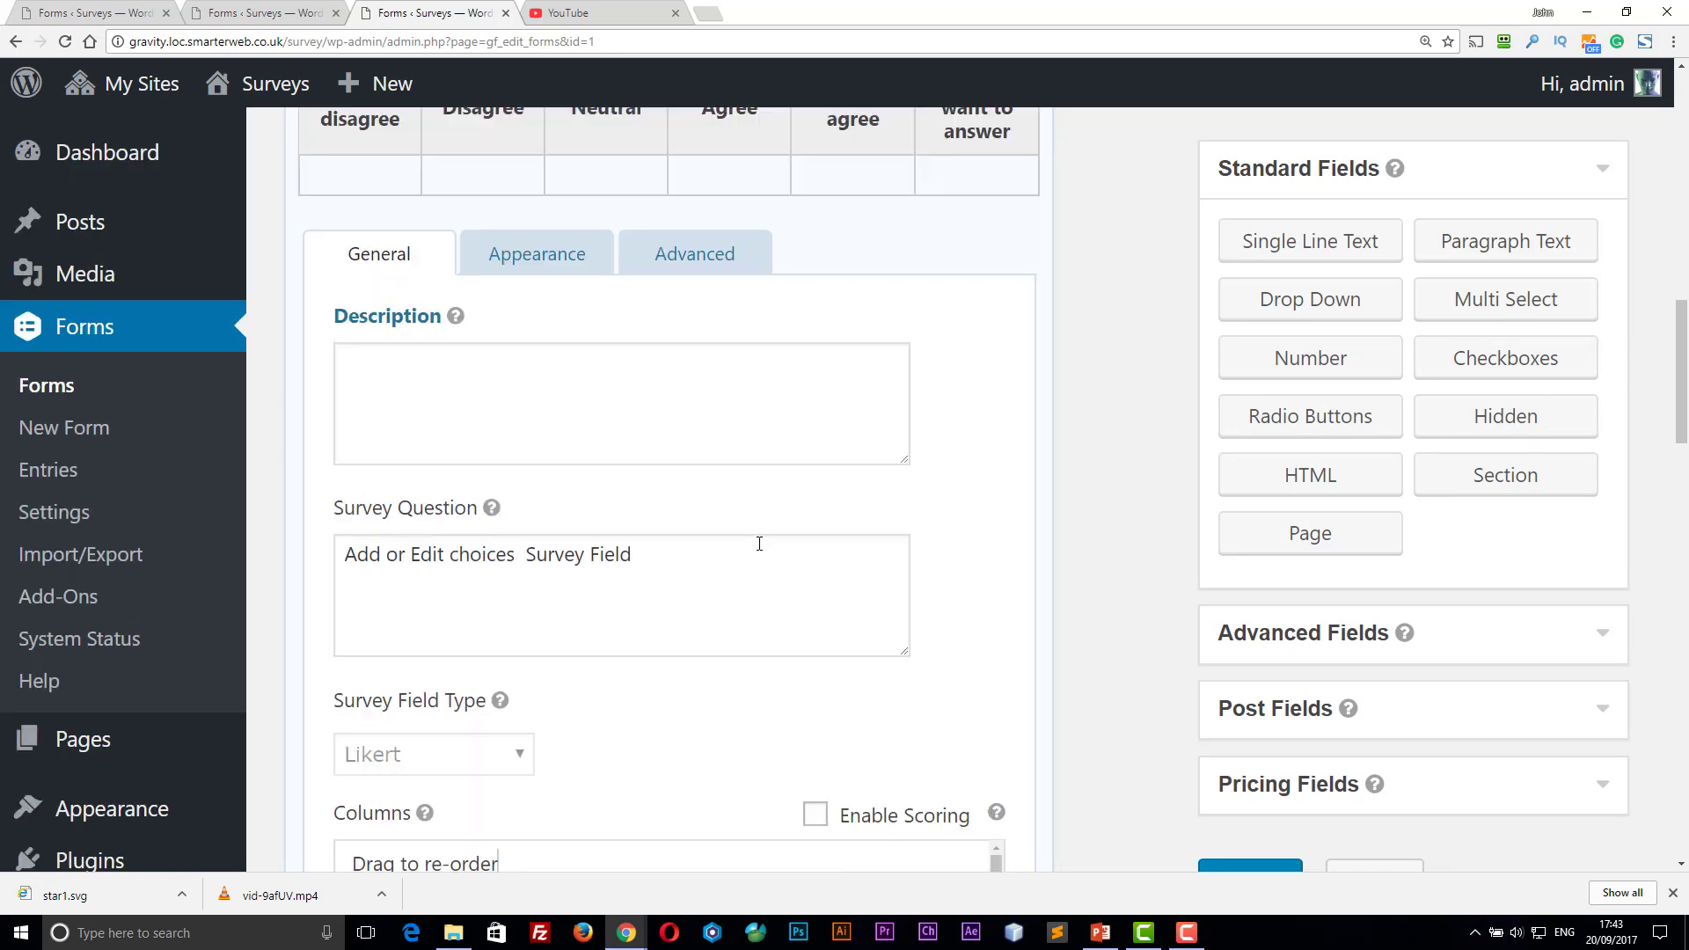
scroll(759, 544, up, 5)
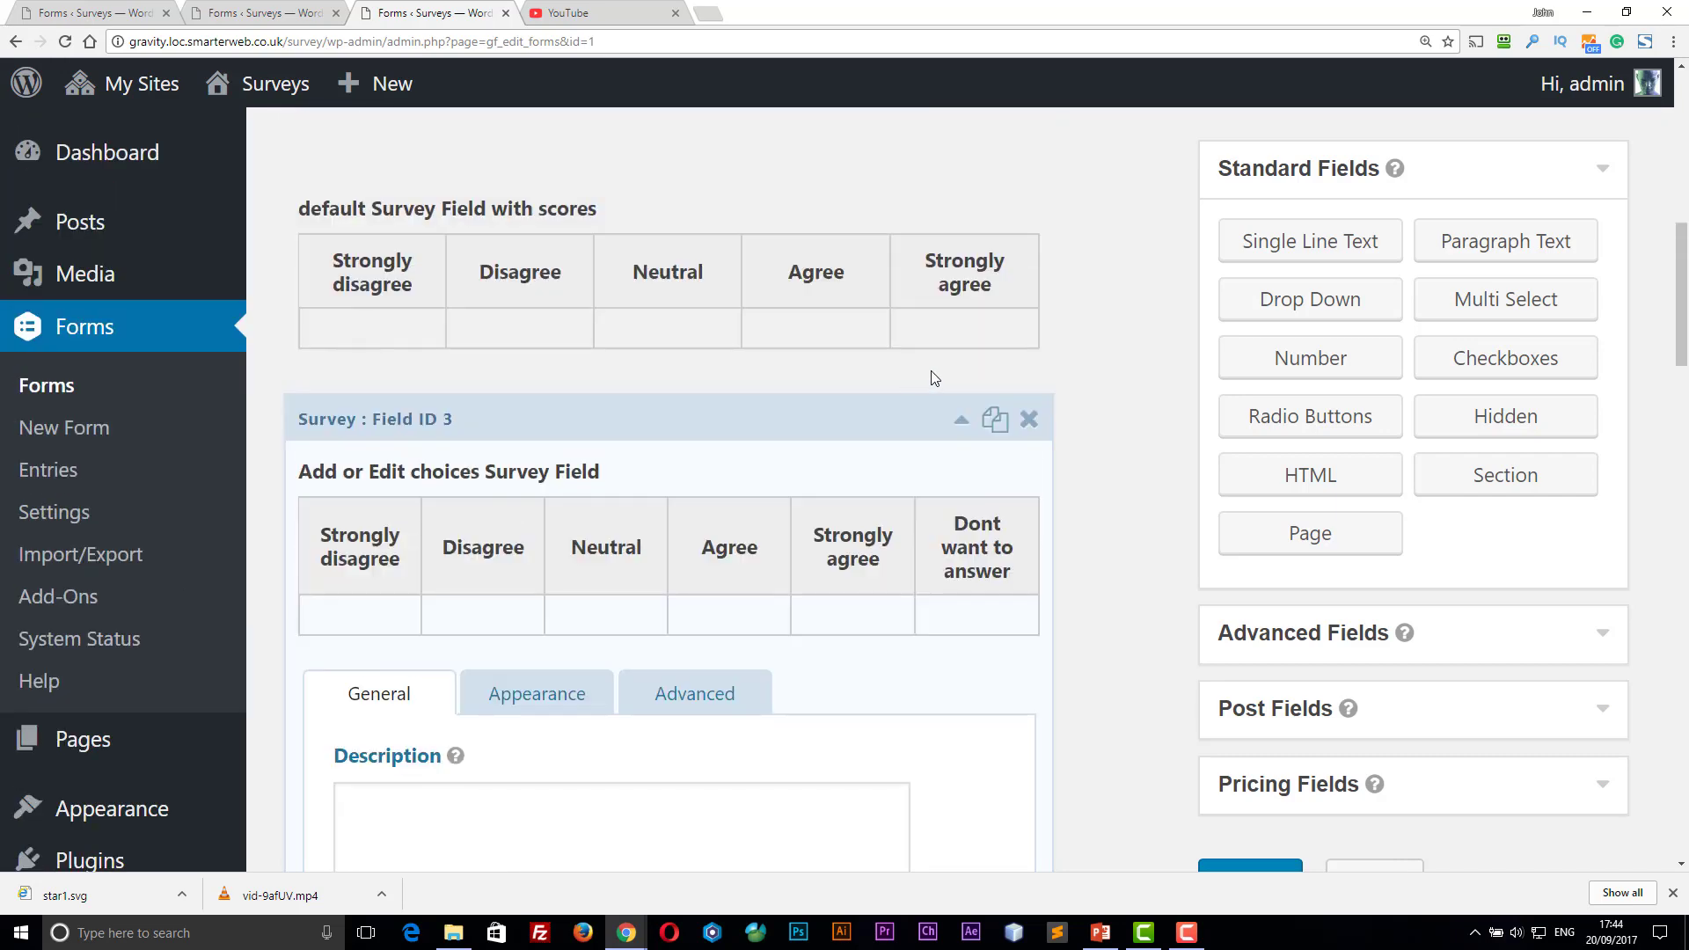
scroll(935, 378, up, 1)
click(963, 513)
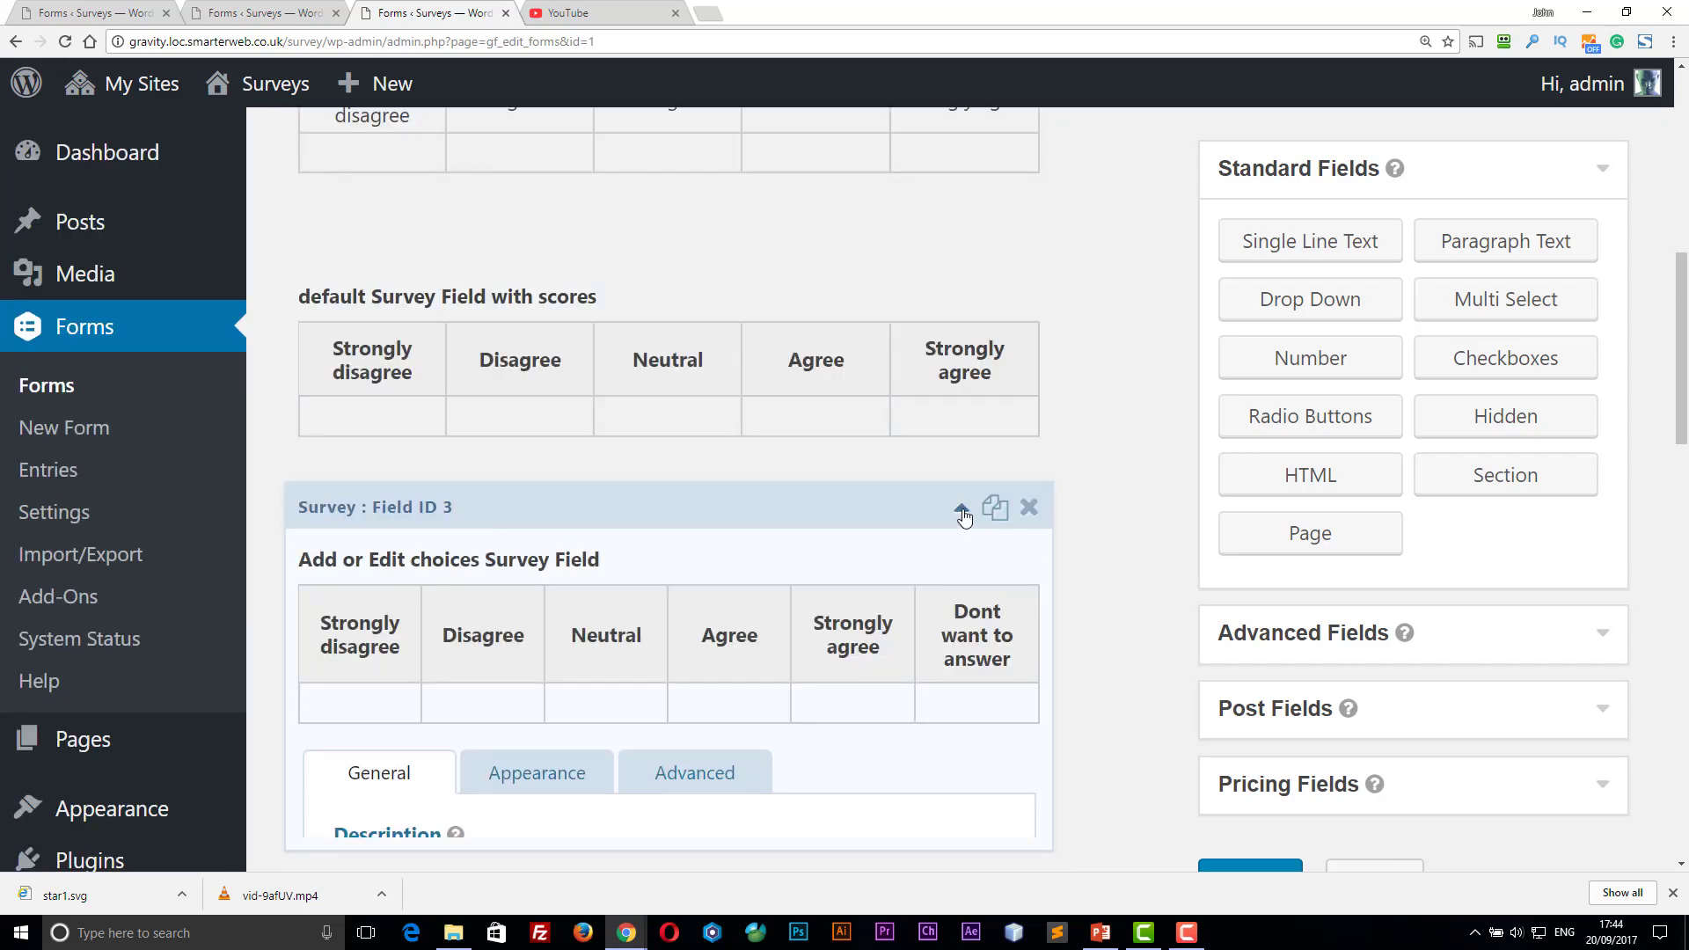
- Review the Untitled Survey Field's settings, then collapse them
scroll(964, 513, down, 5)
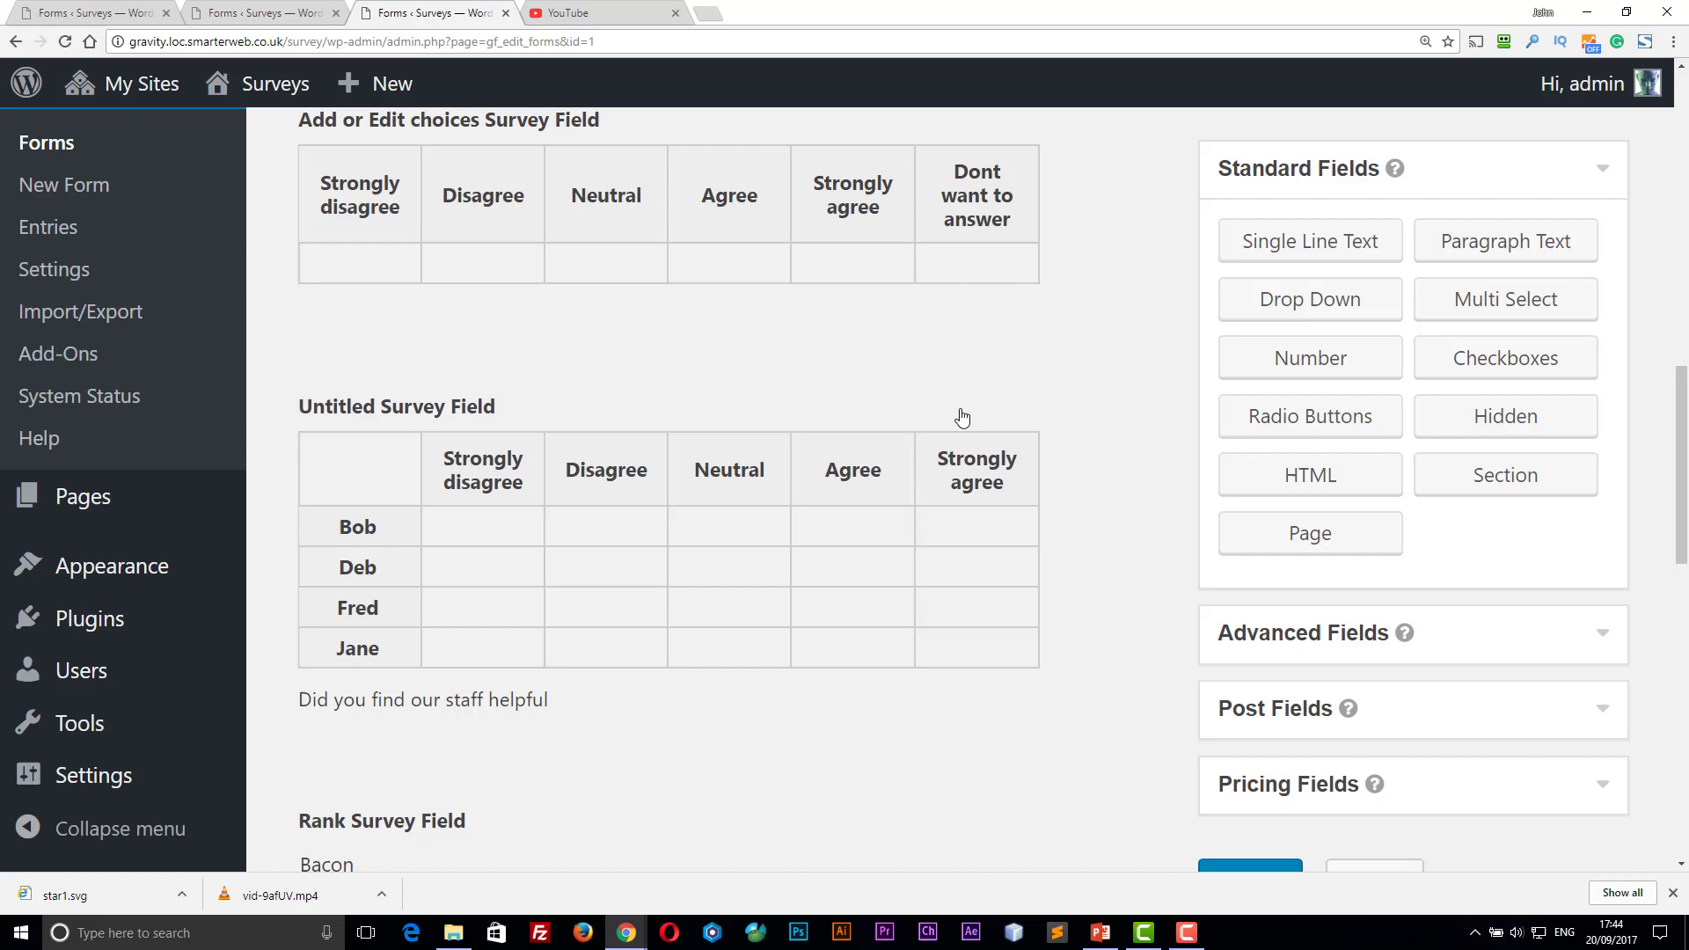
click(931, 415)
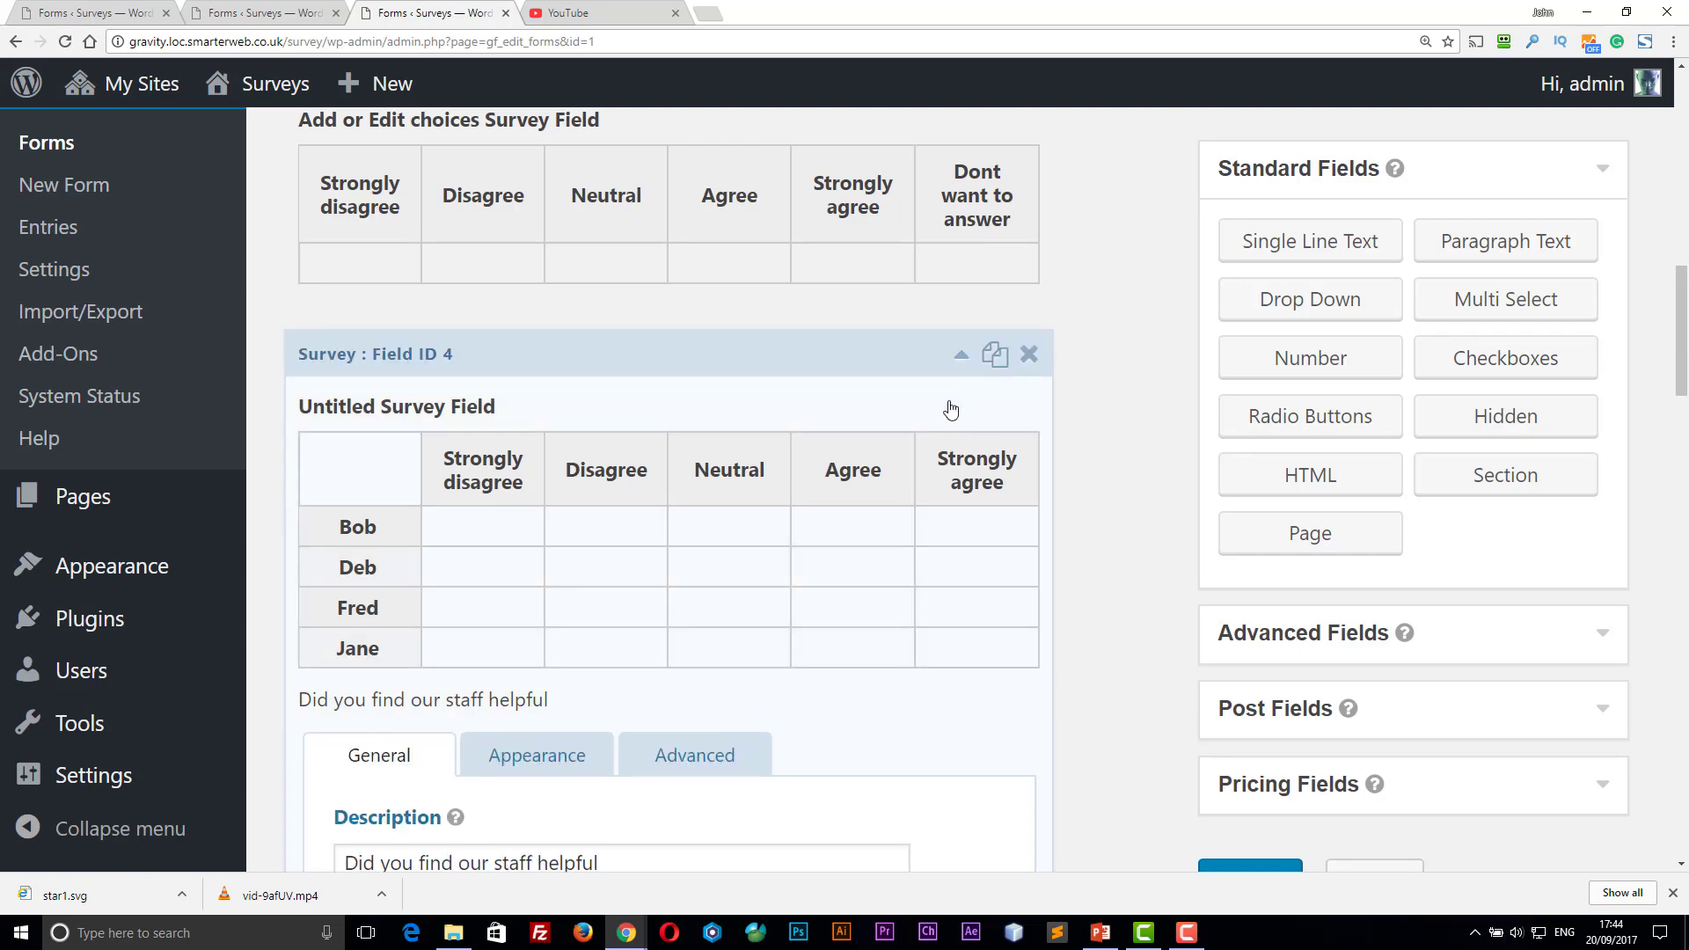
scroll(878, 453, down, 10)
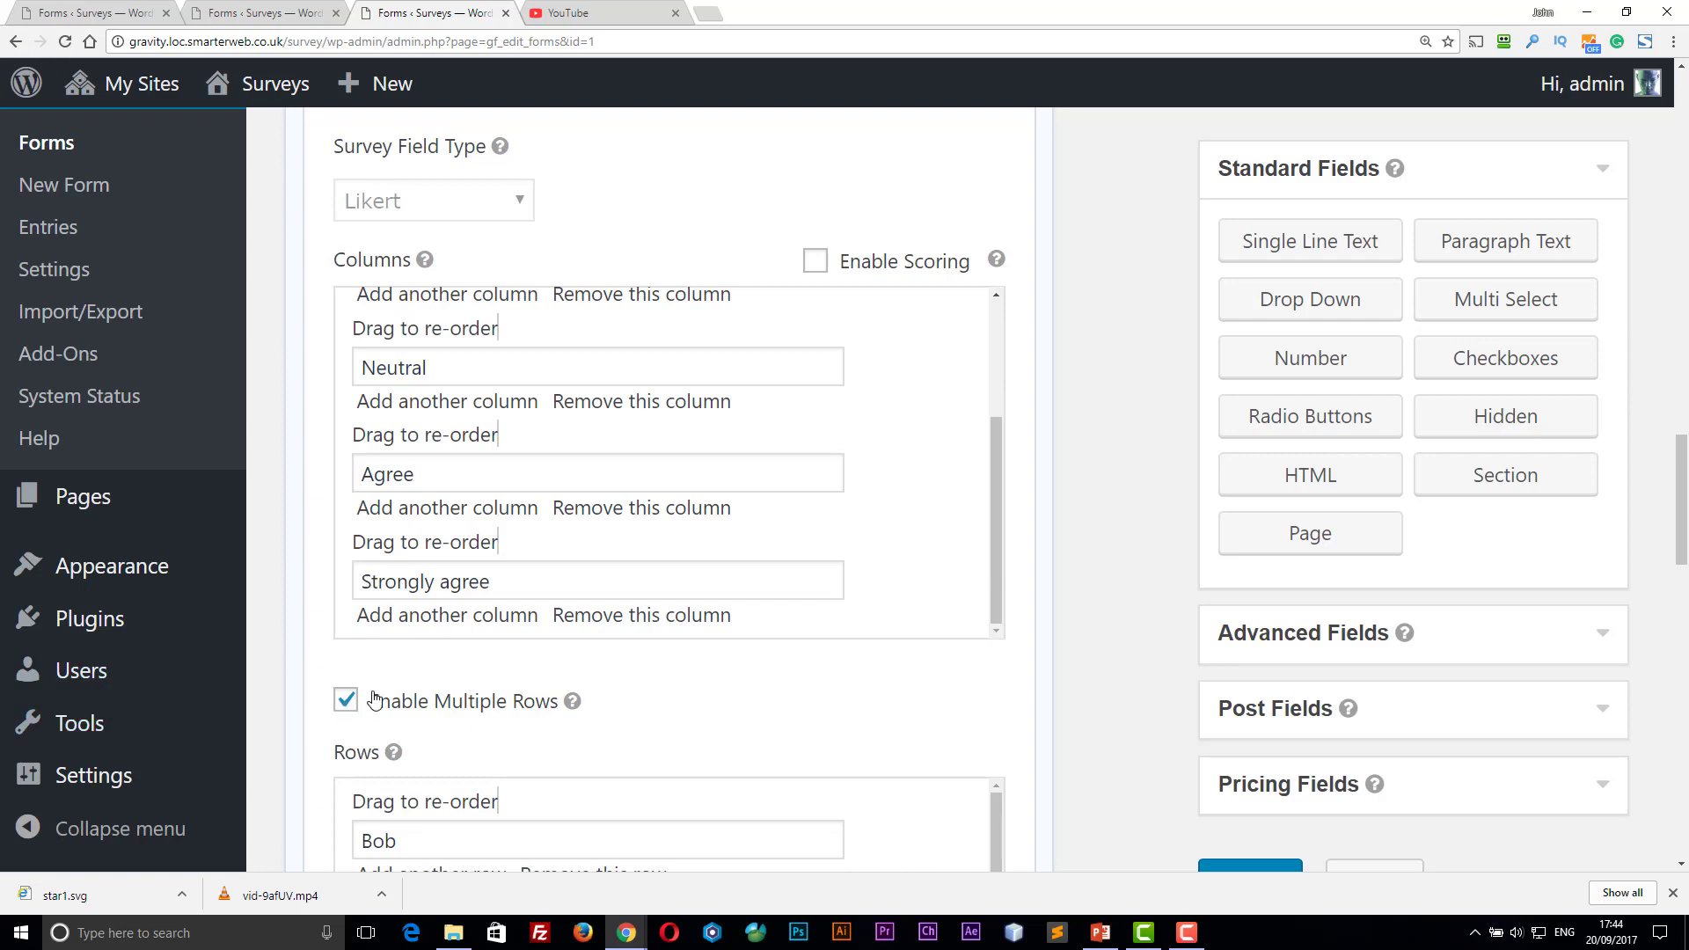
scroll(858, 603, down, 8)
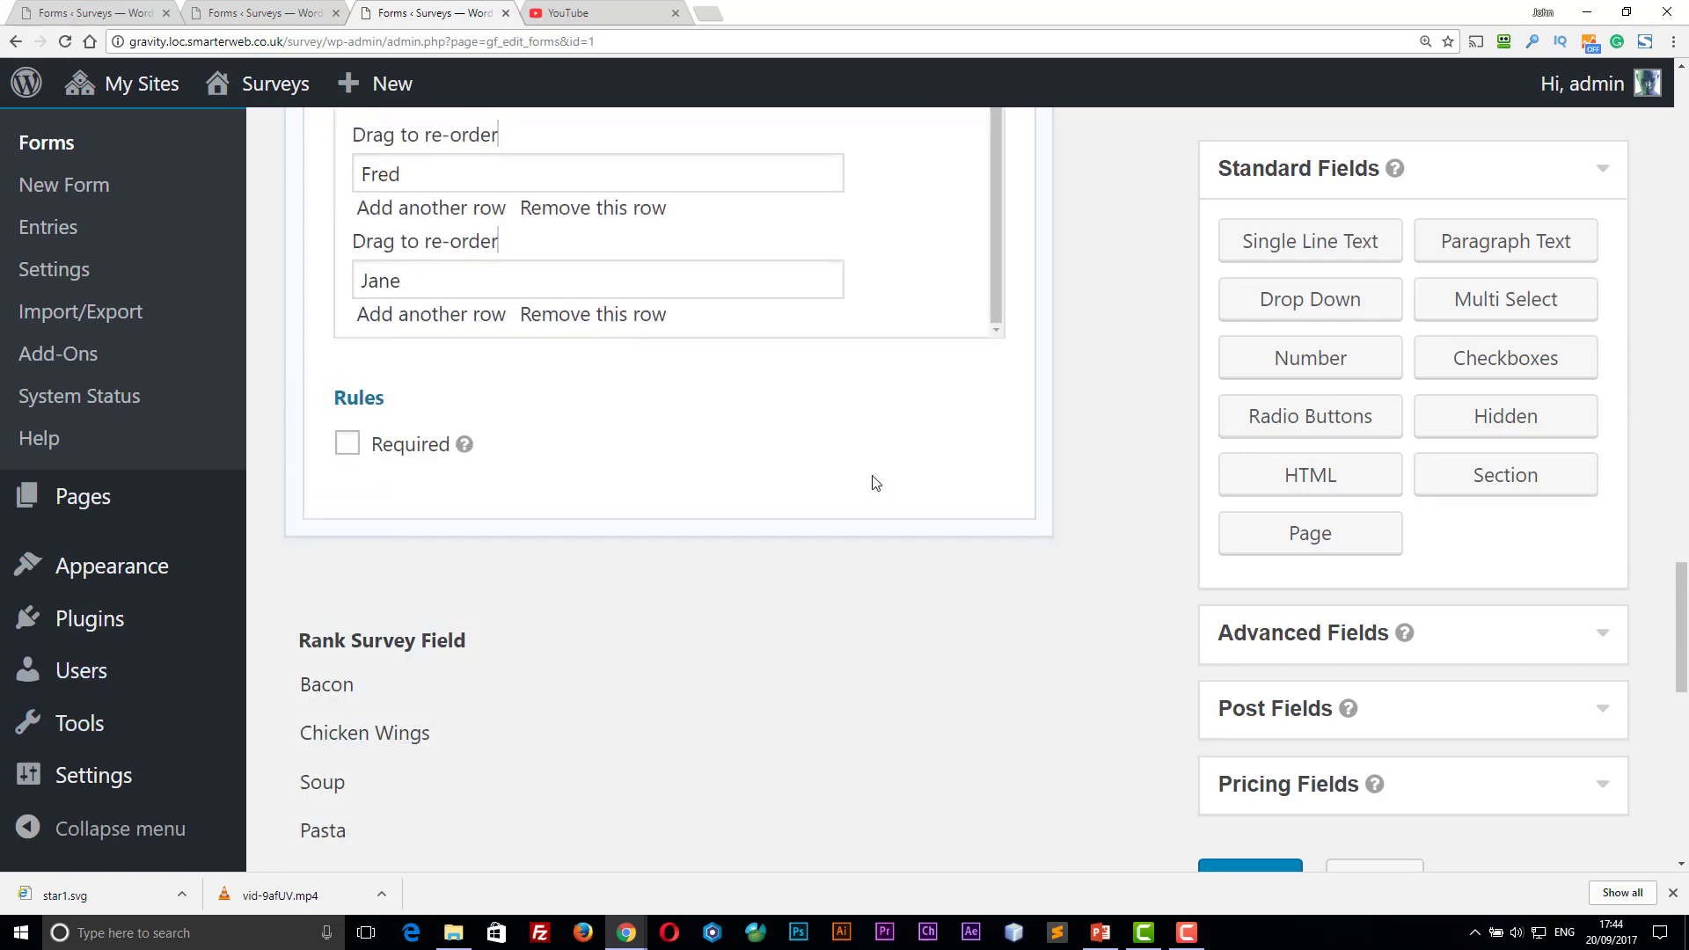
scroll(875, 483, up, 10)
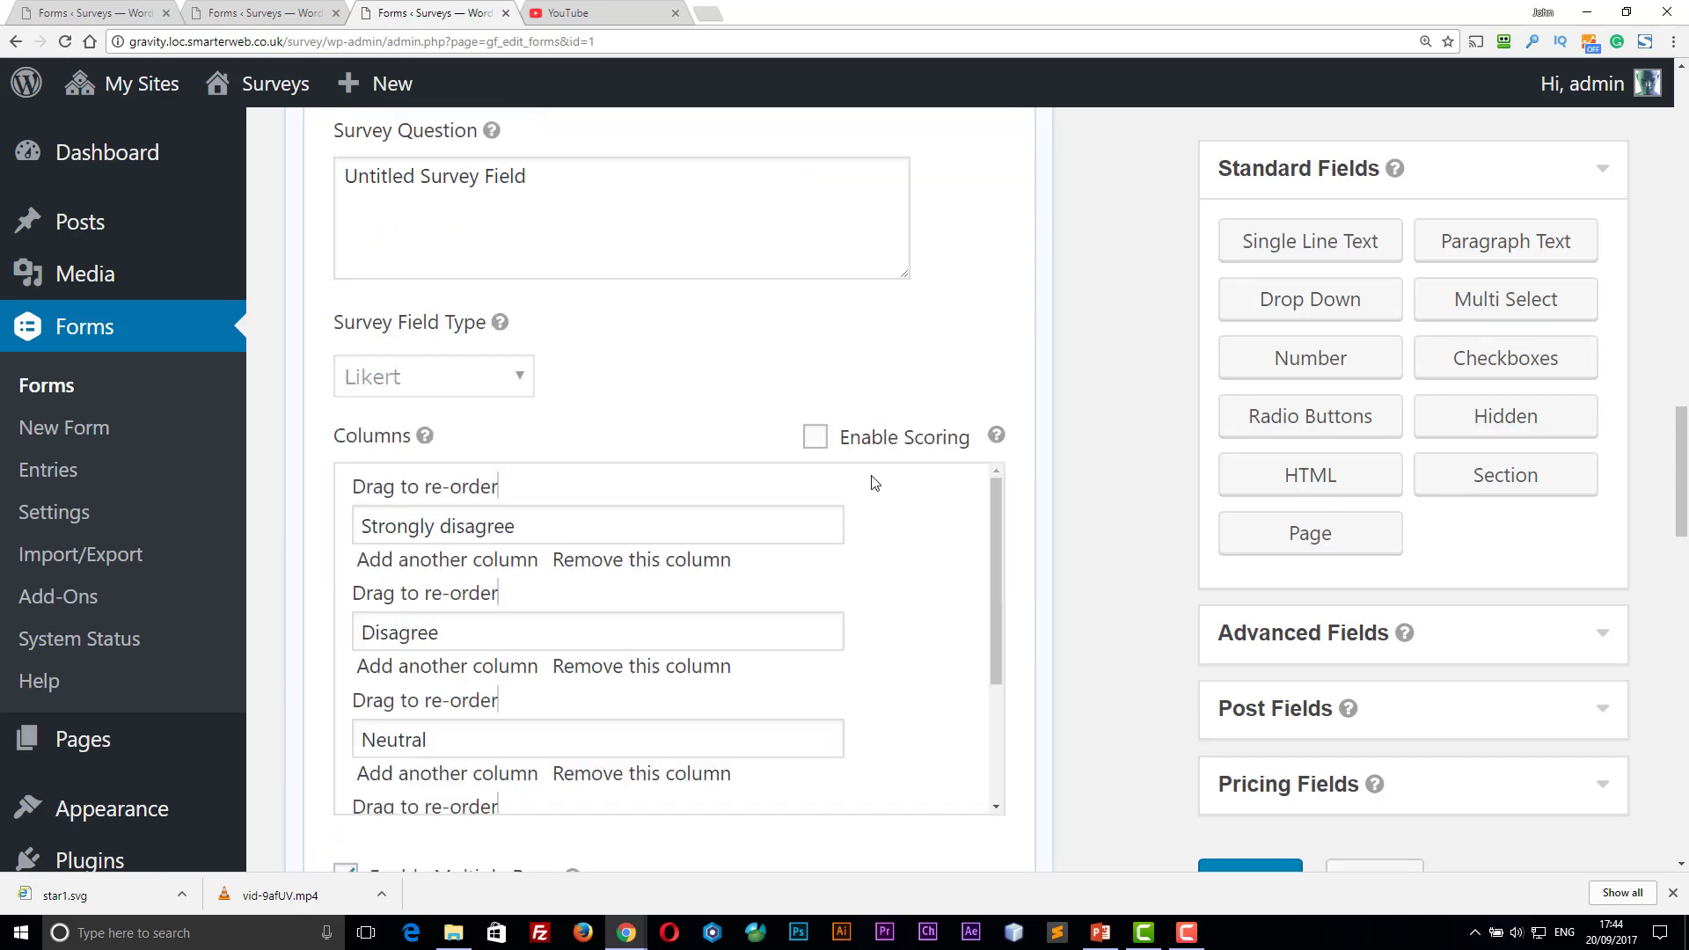
scroll(874, 483, up, 15)
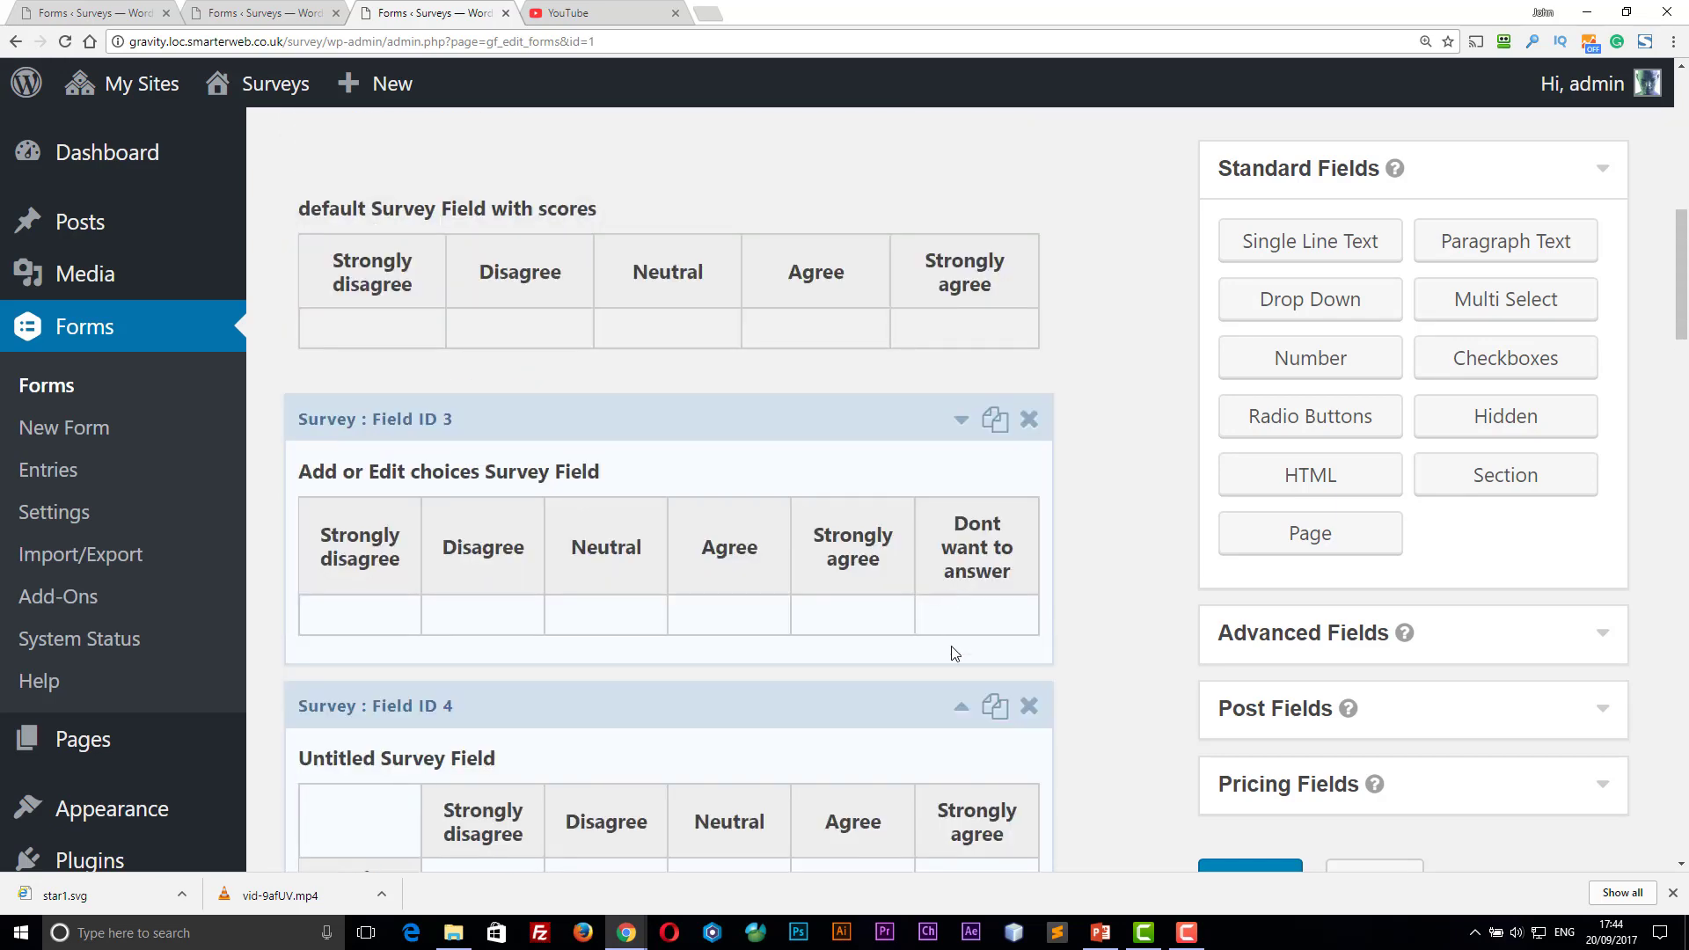
click(963, 709)
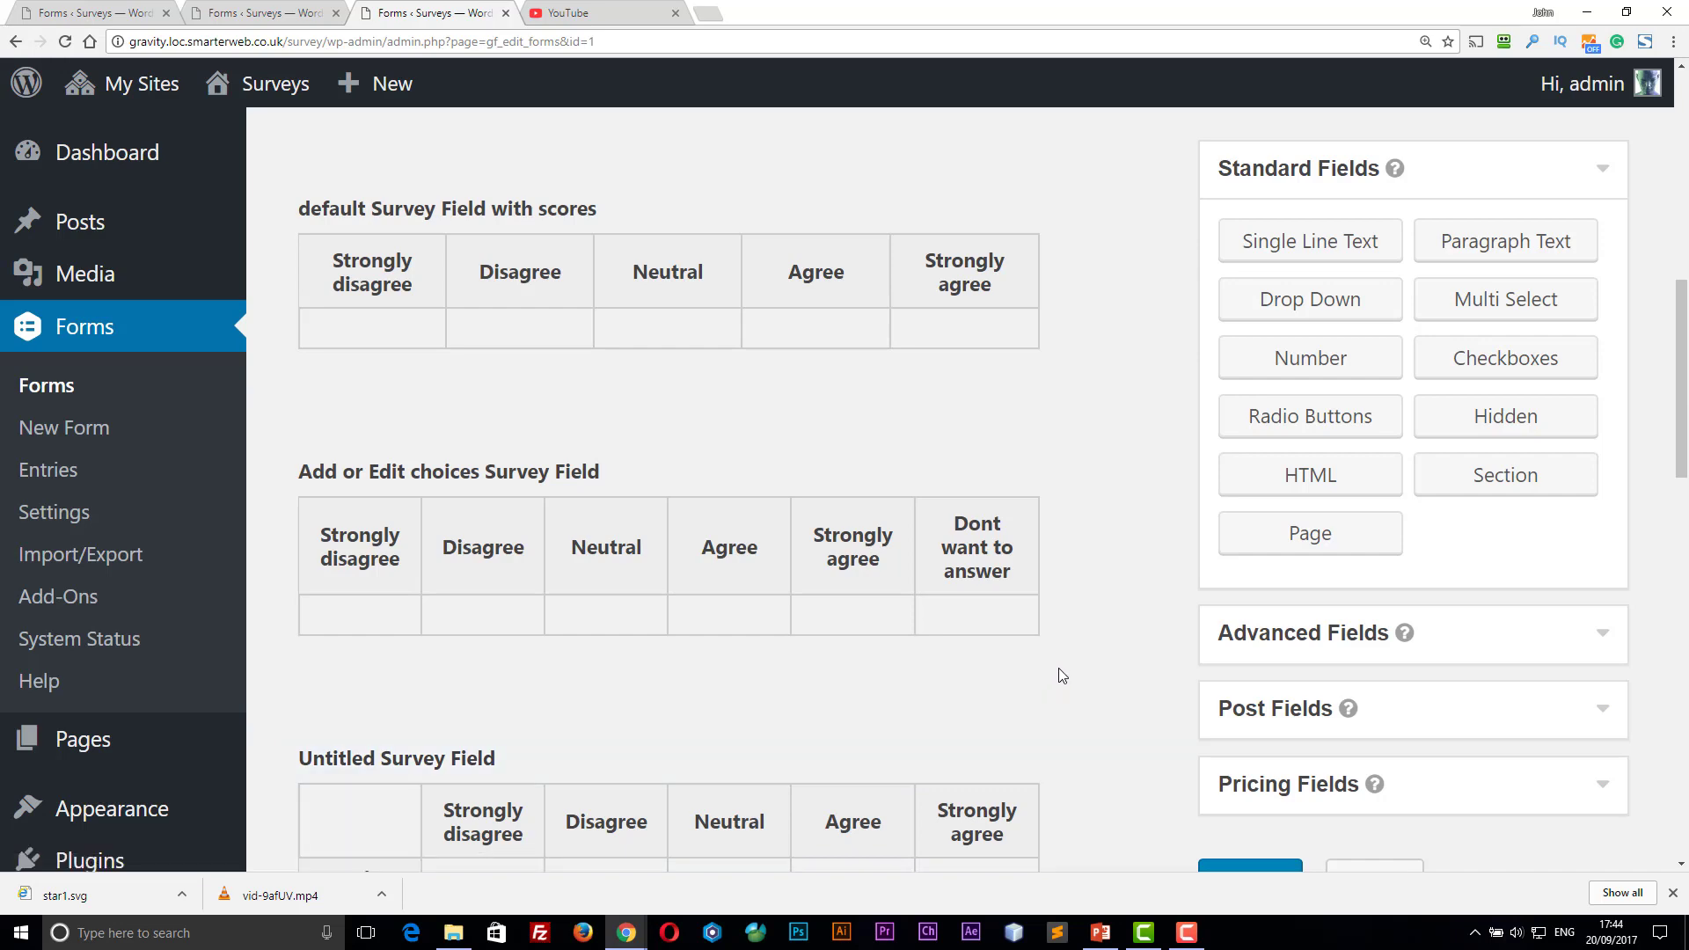
scroll(1073, 667, down, 1)
scroll(1074, 664, down, 7)
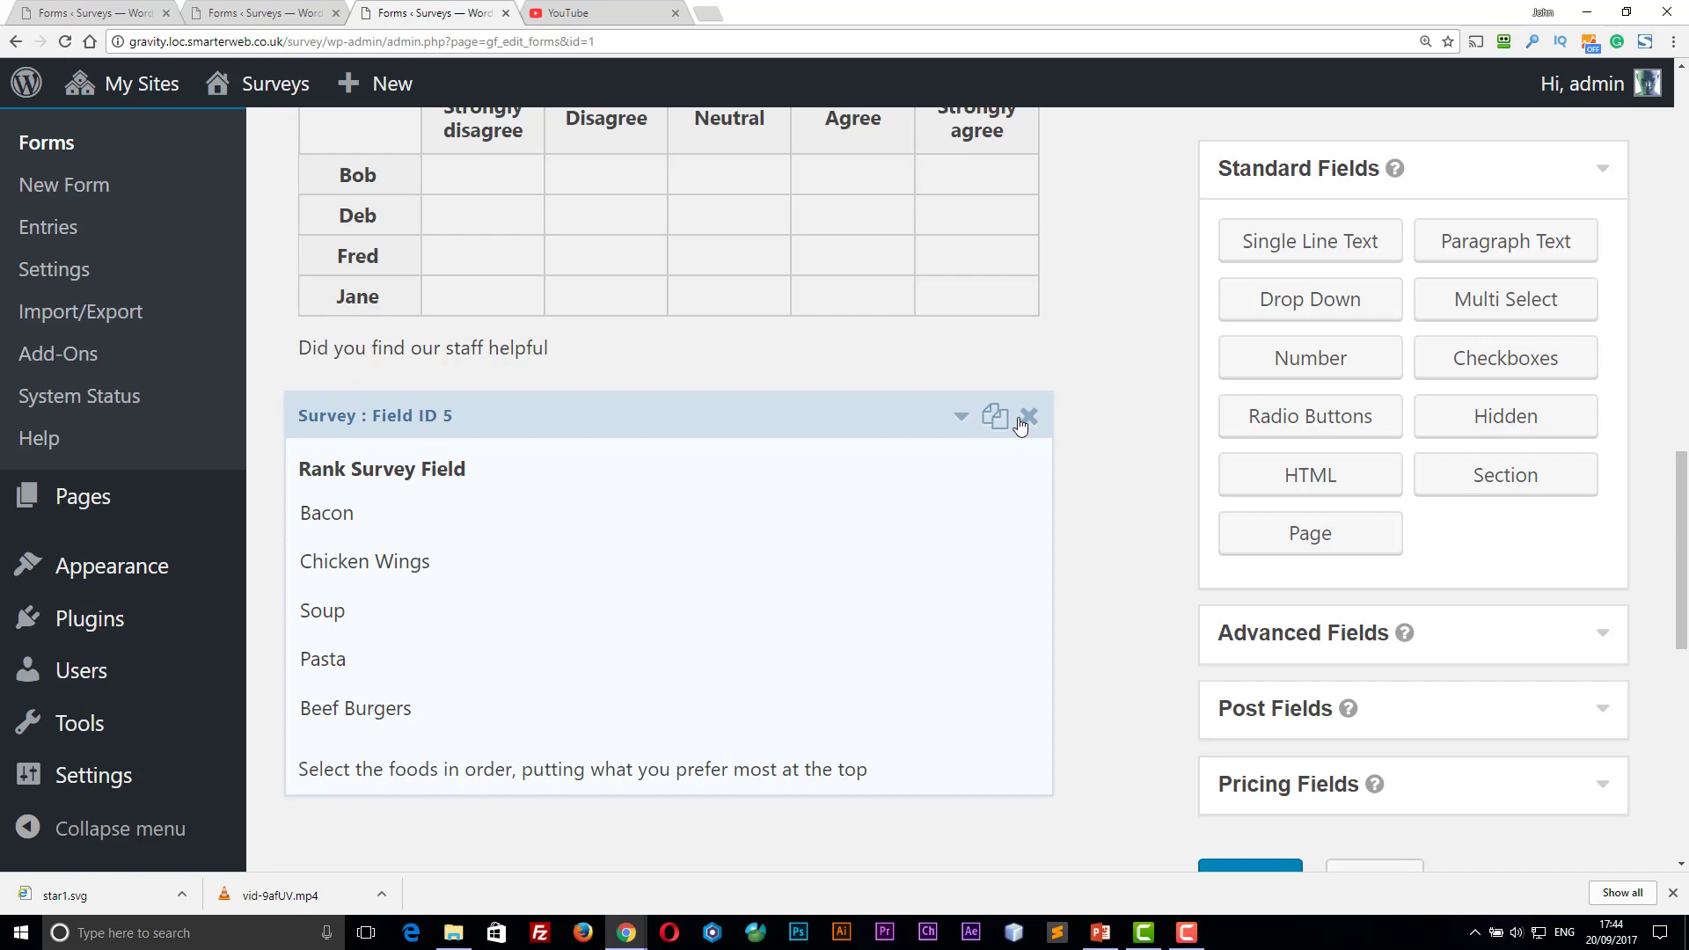
click(962, 420)
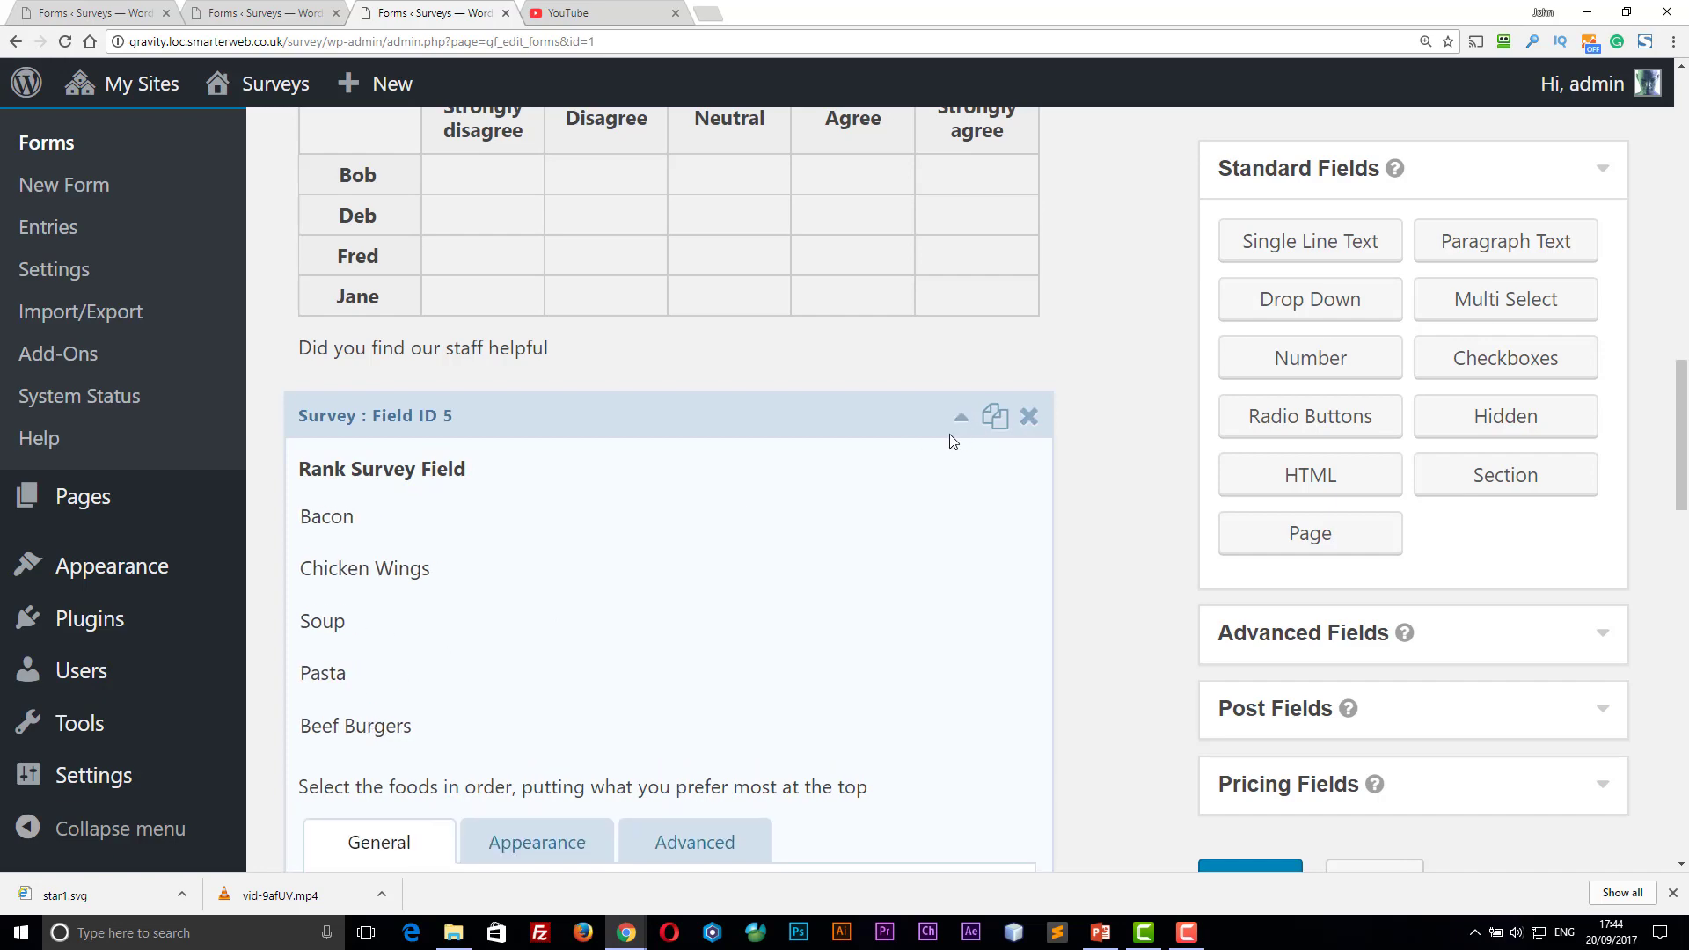
scroll(949, 441, down, 5)
scroll(953, 441, down, 3)
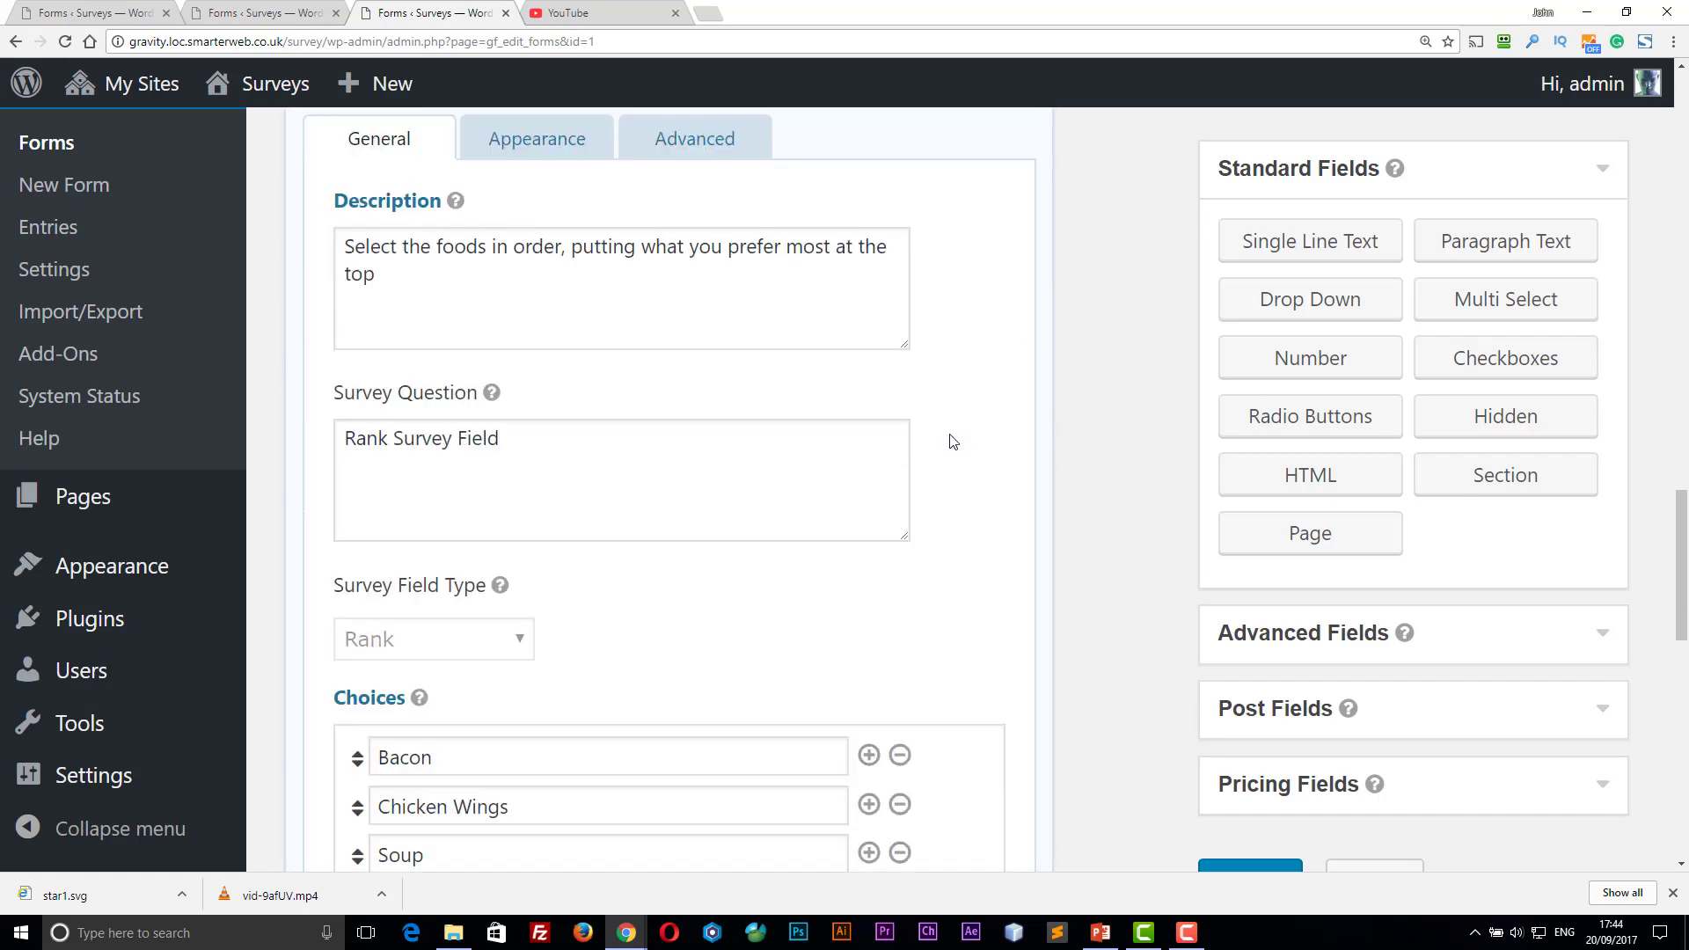
scroll(953, 440, down, 3)
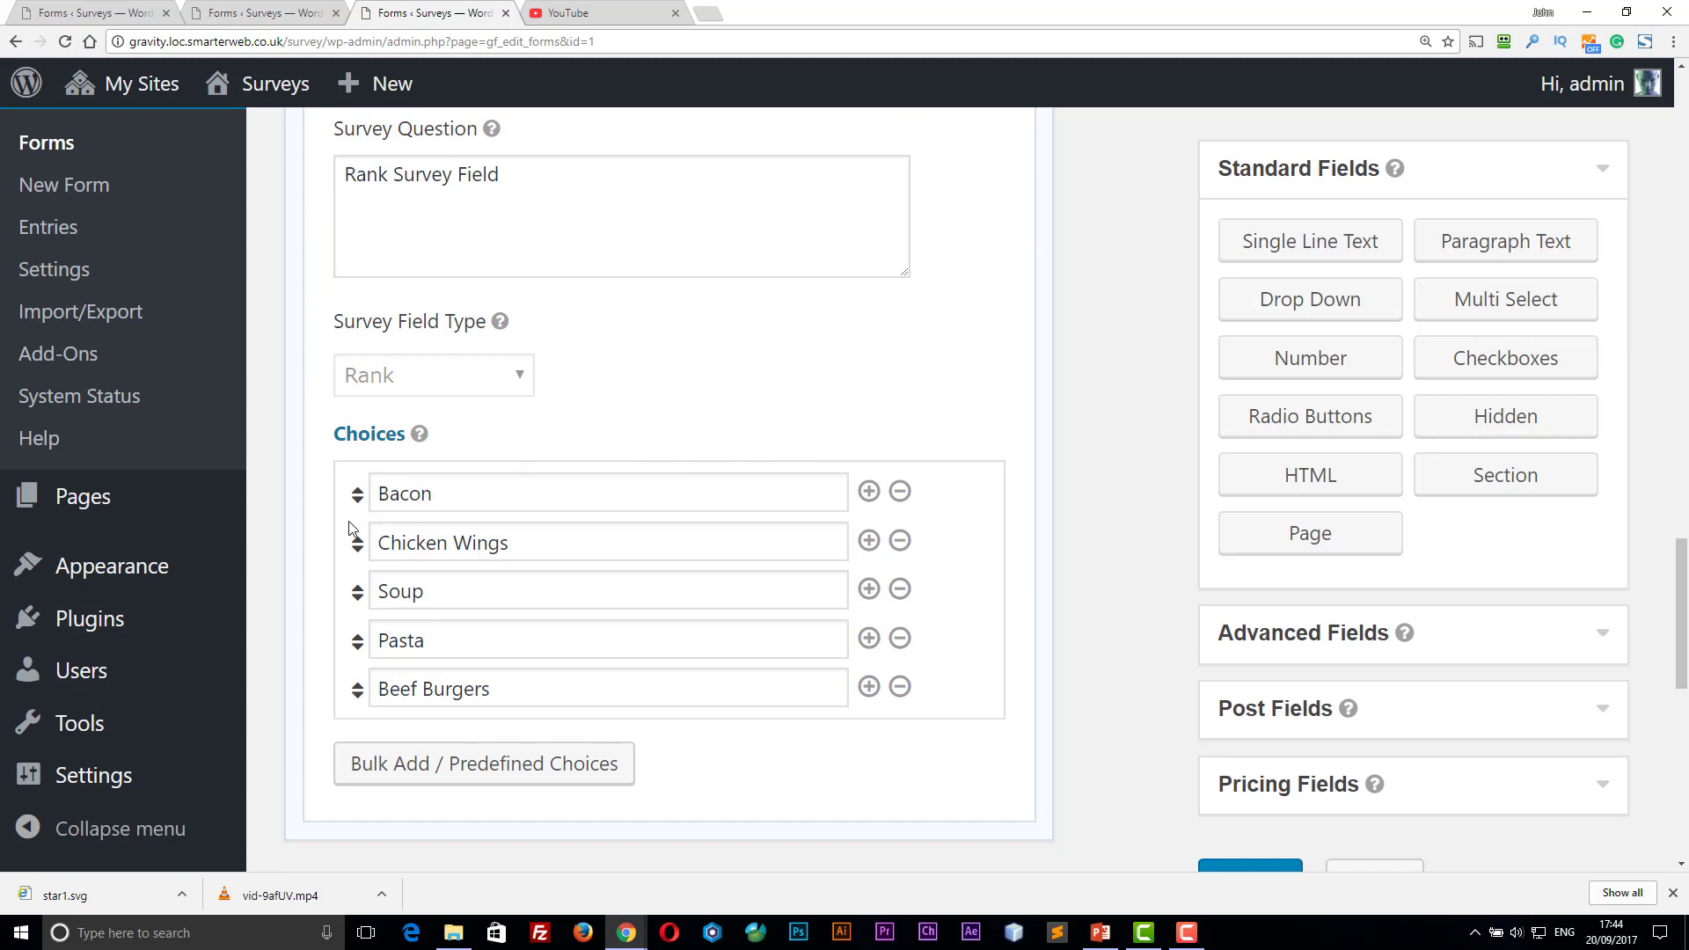
drag(357, 494, 359, 544)
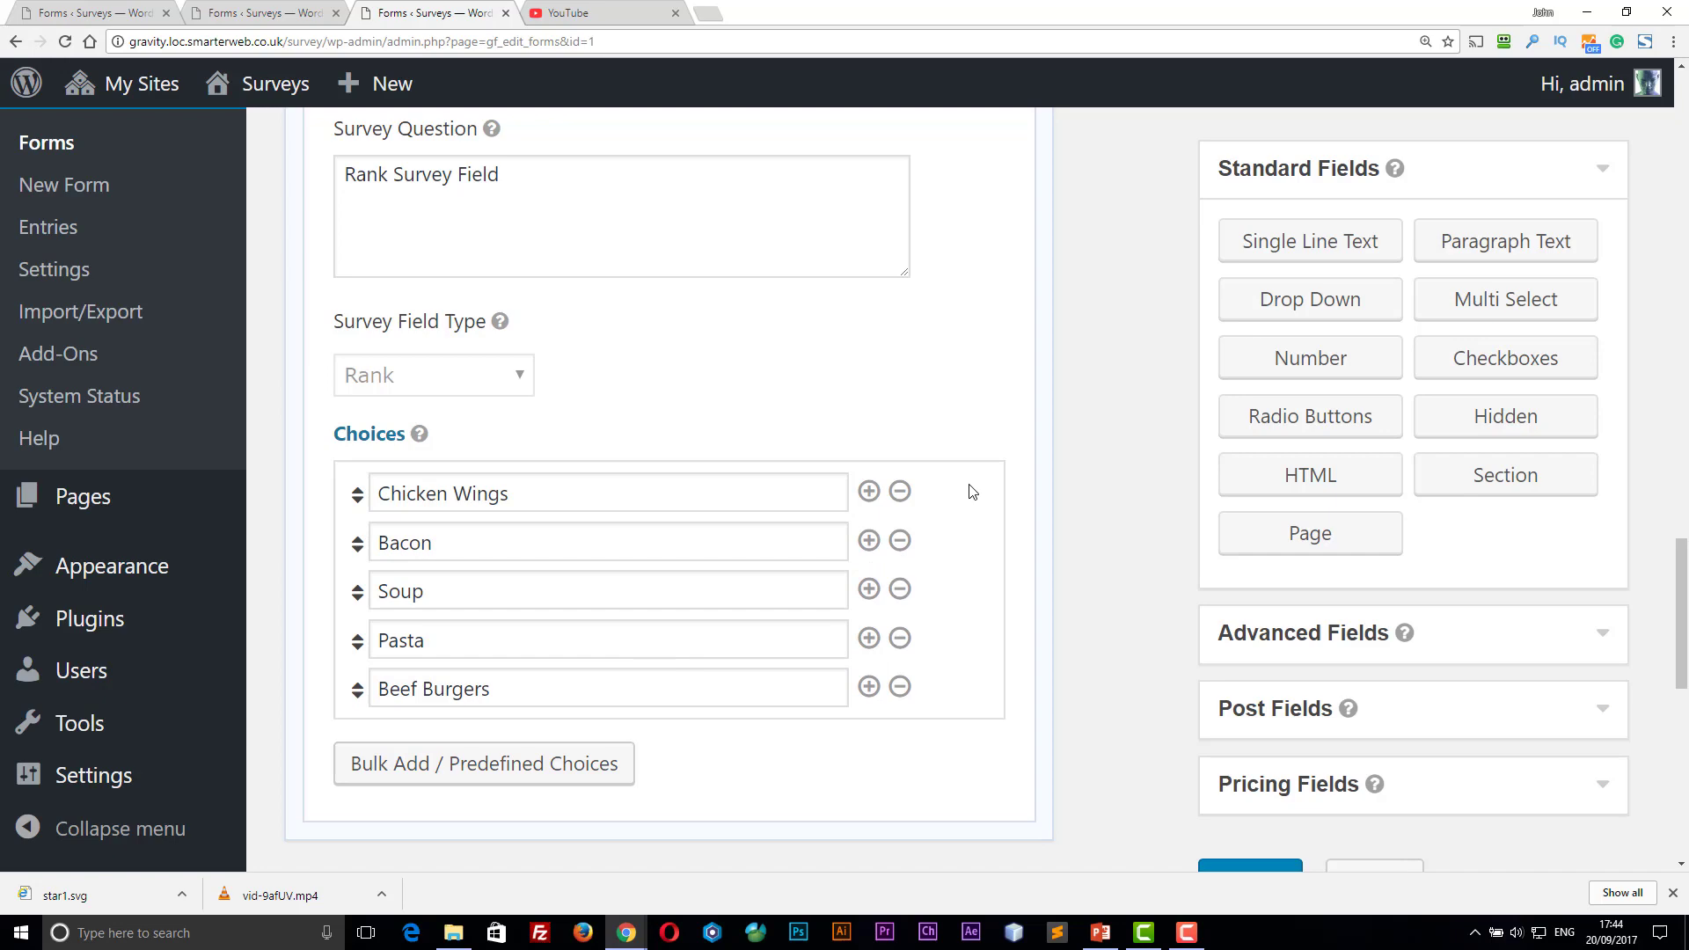
scroll(956, 466, up, 6)
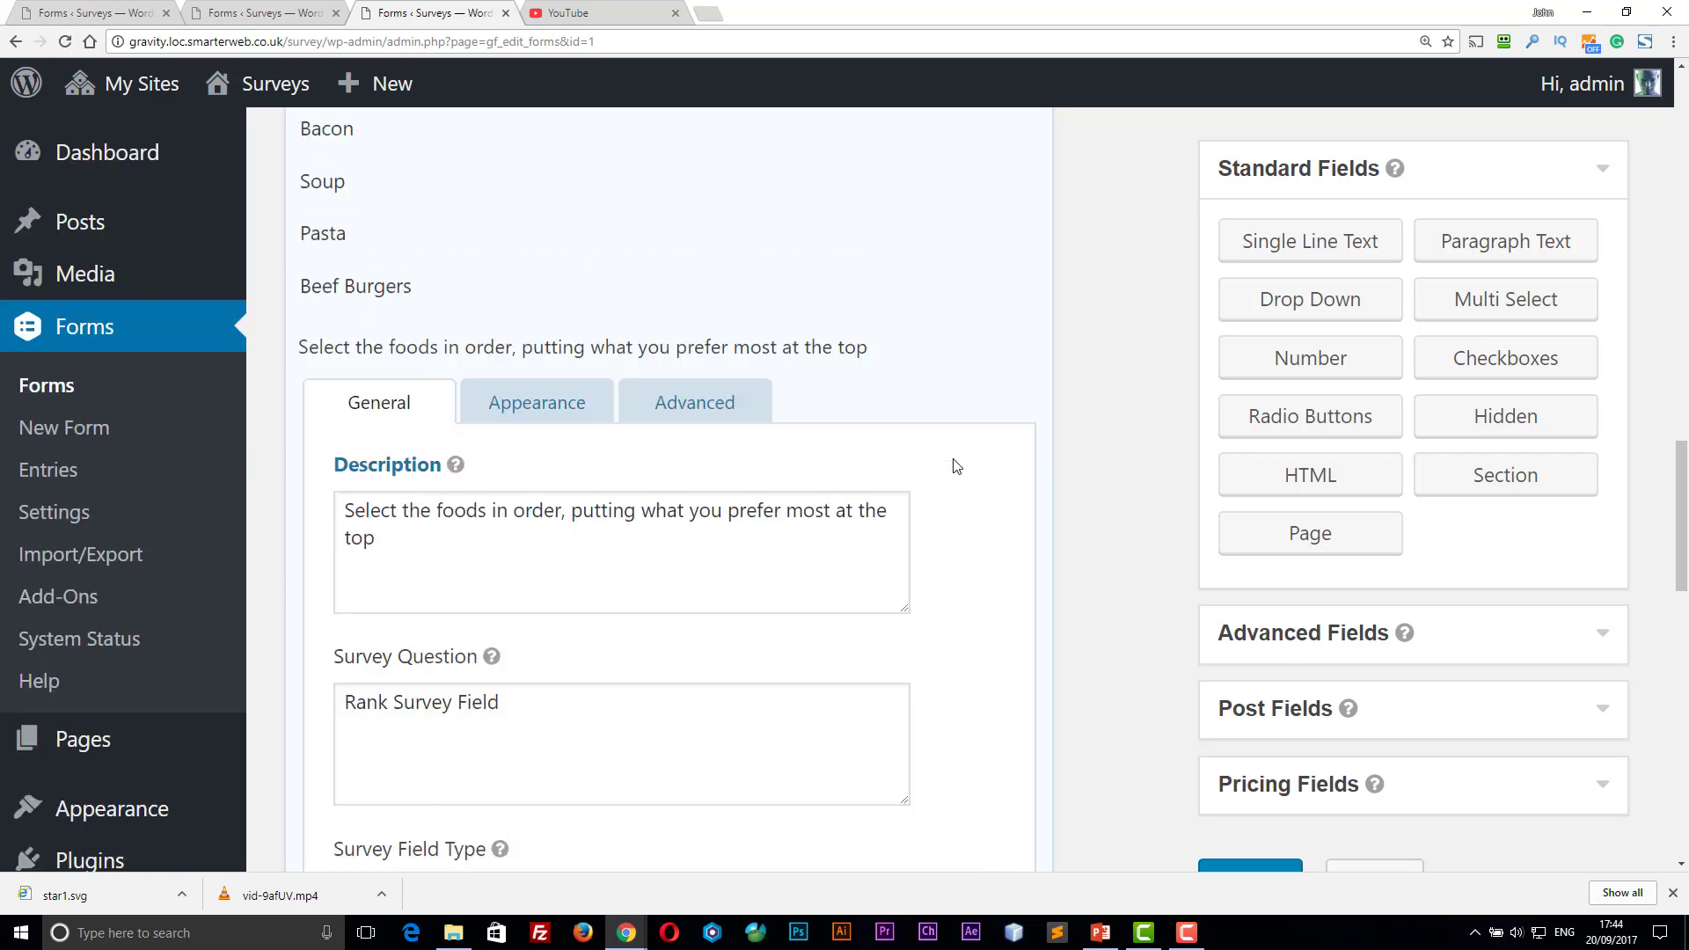
scroll(956, 459, up, 3)
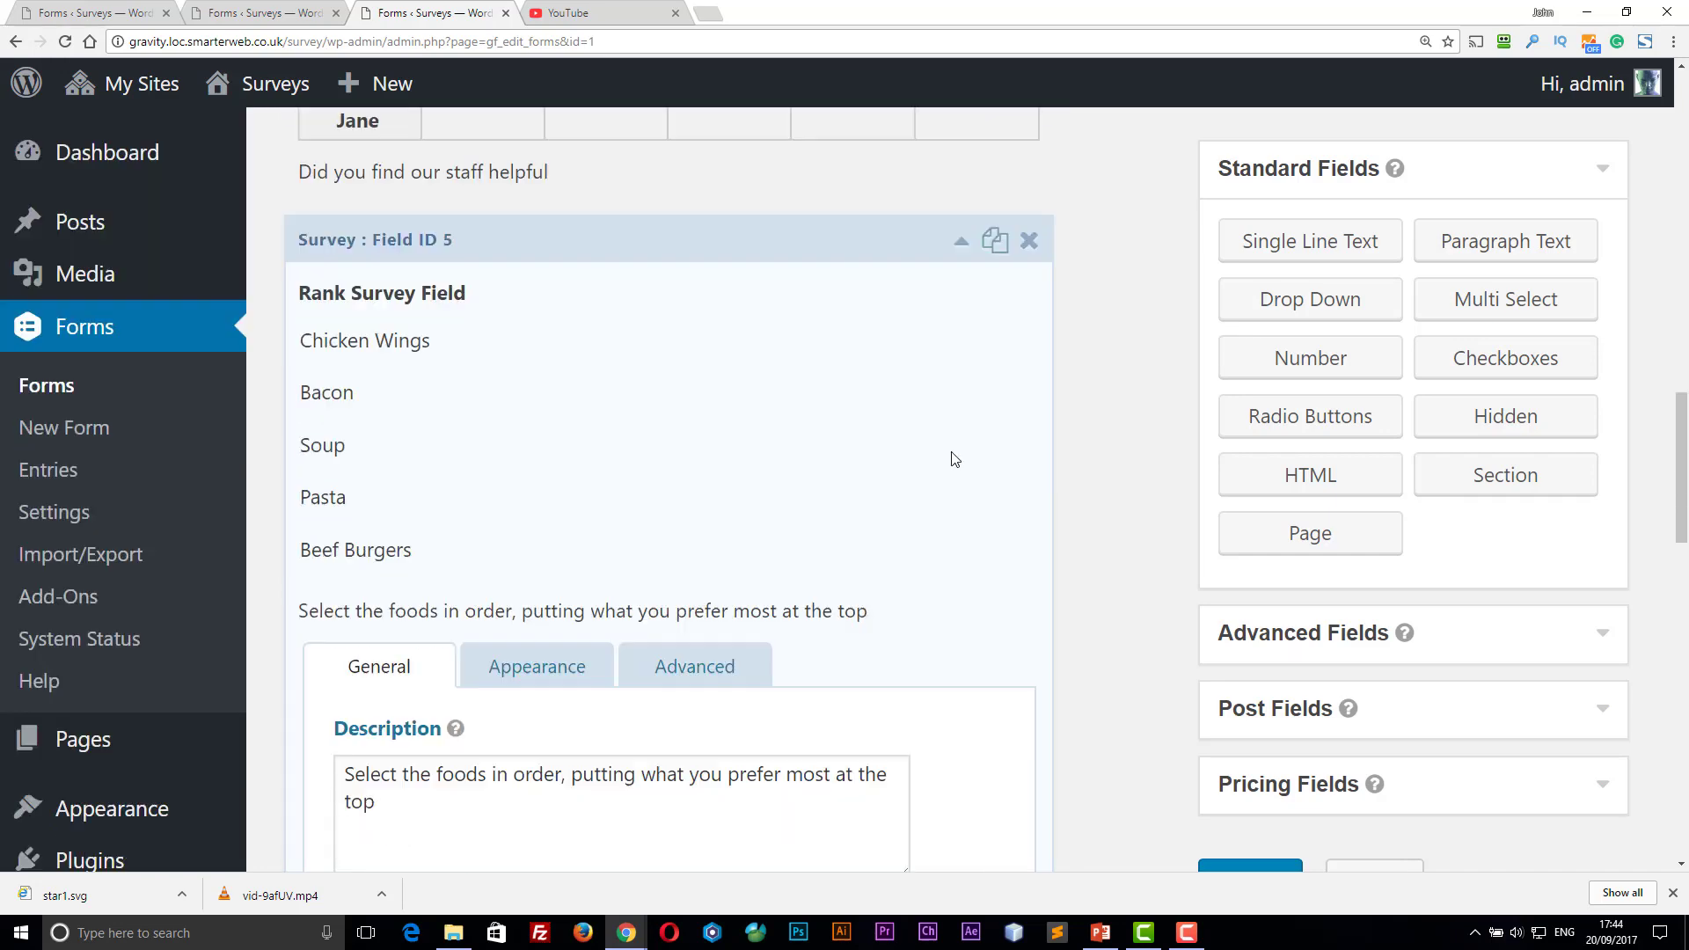
click(961, 241)
scroll(953, 519, down, 4)
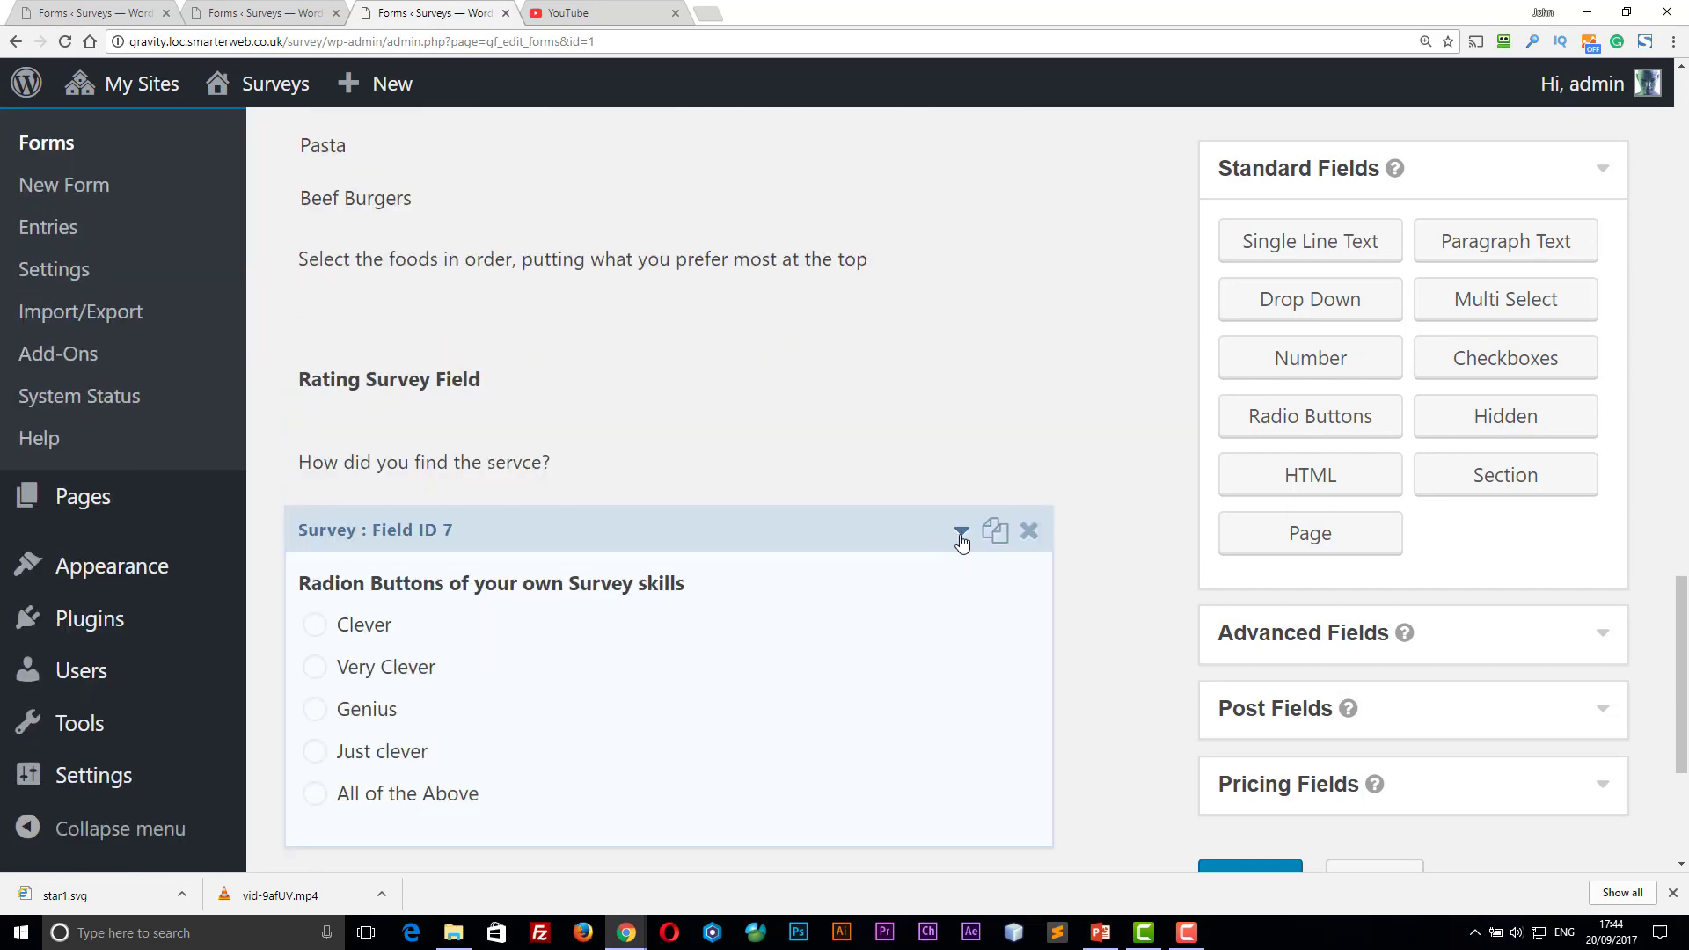
click(961, 533)
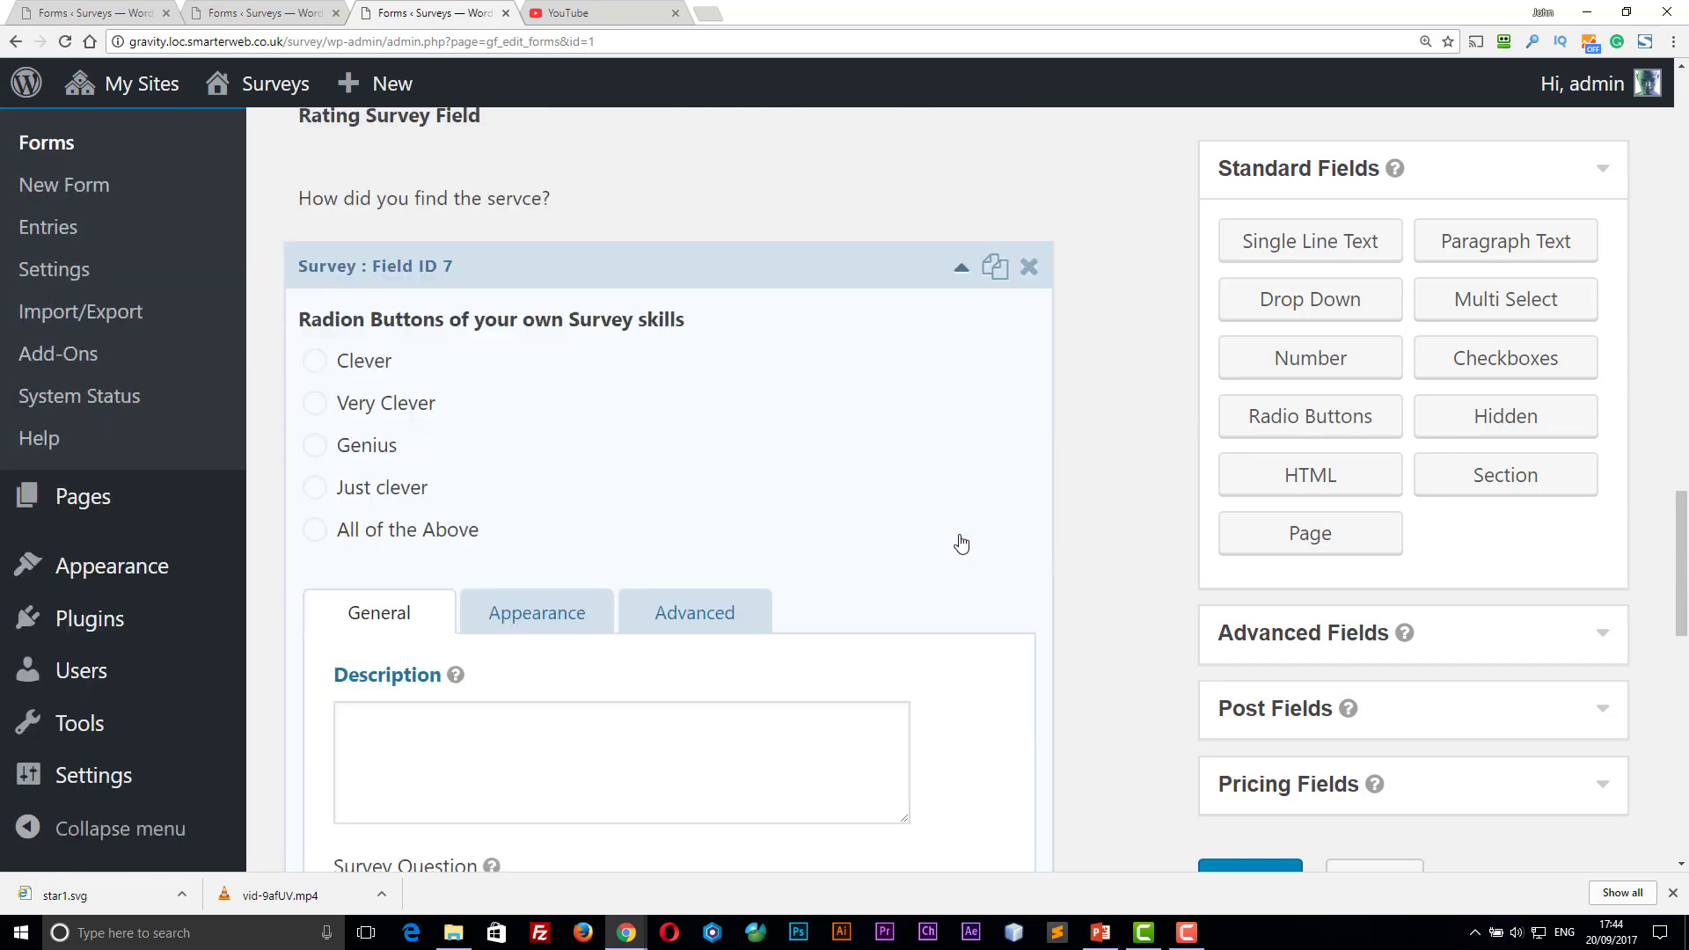
scroll(962, 542, down, 4)
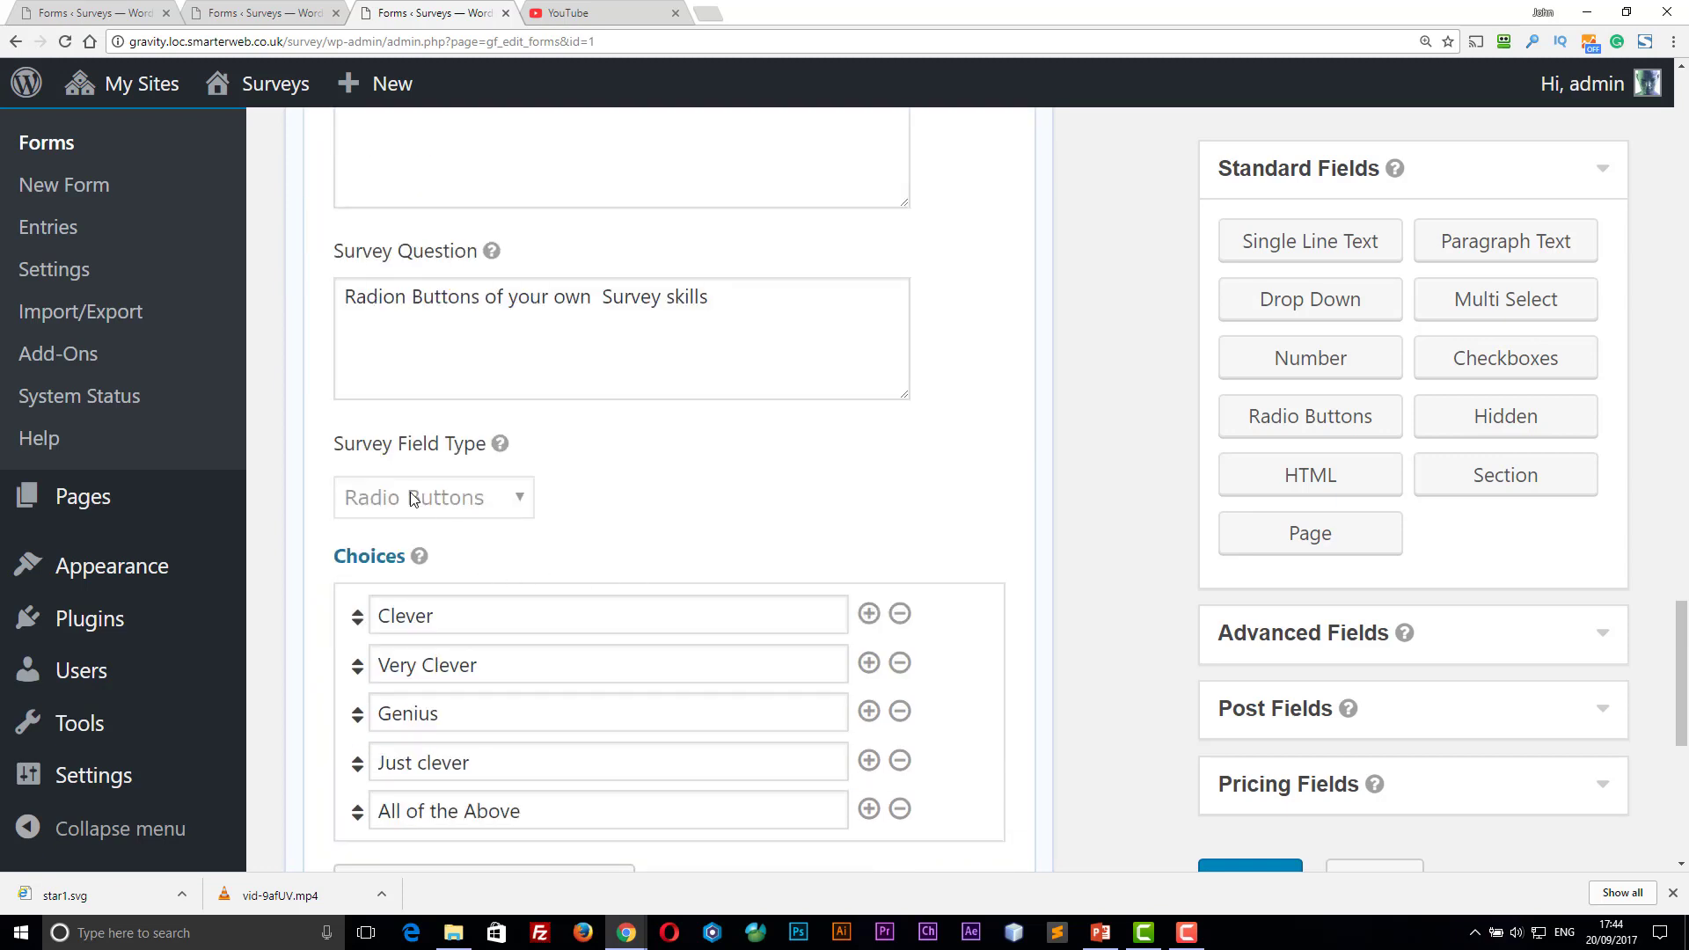
scroll(407, 479, down, 2)
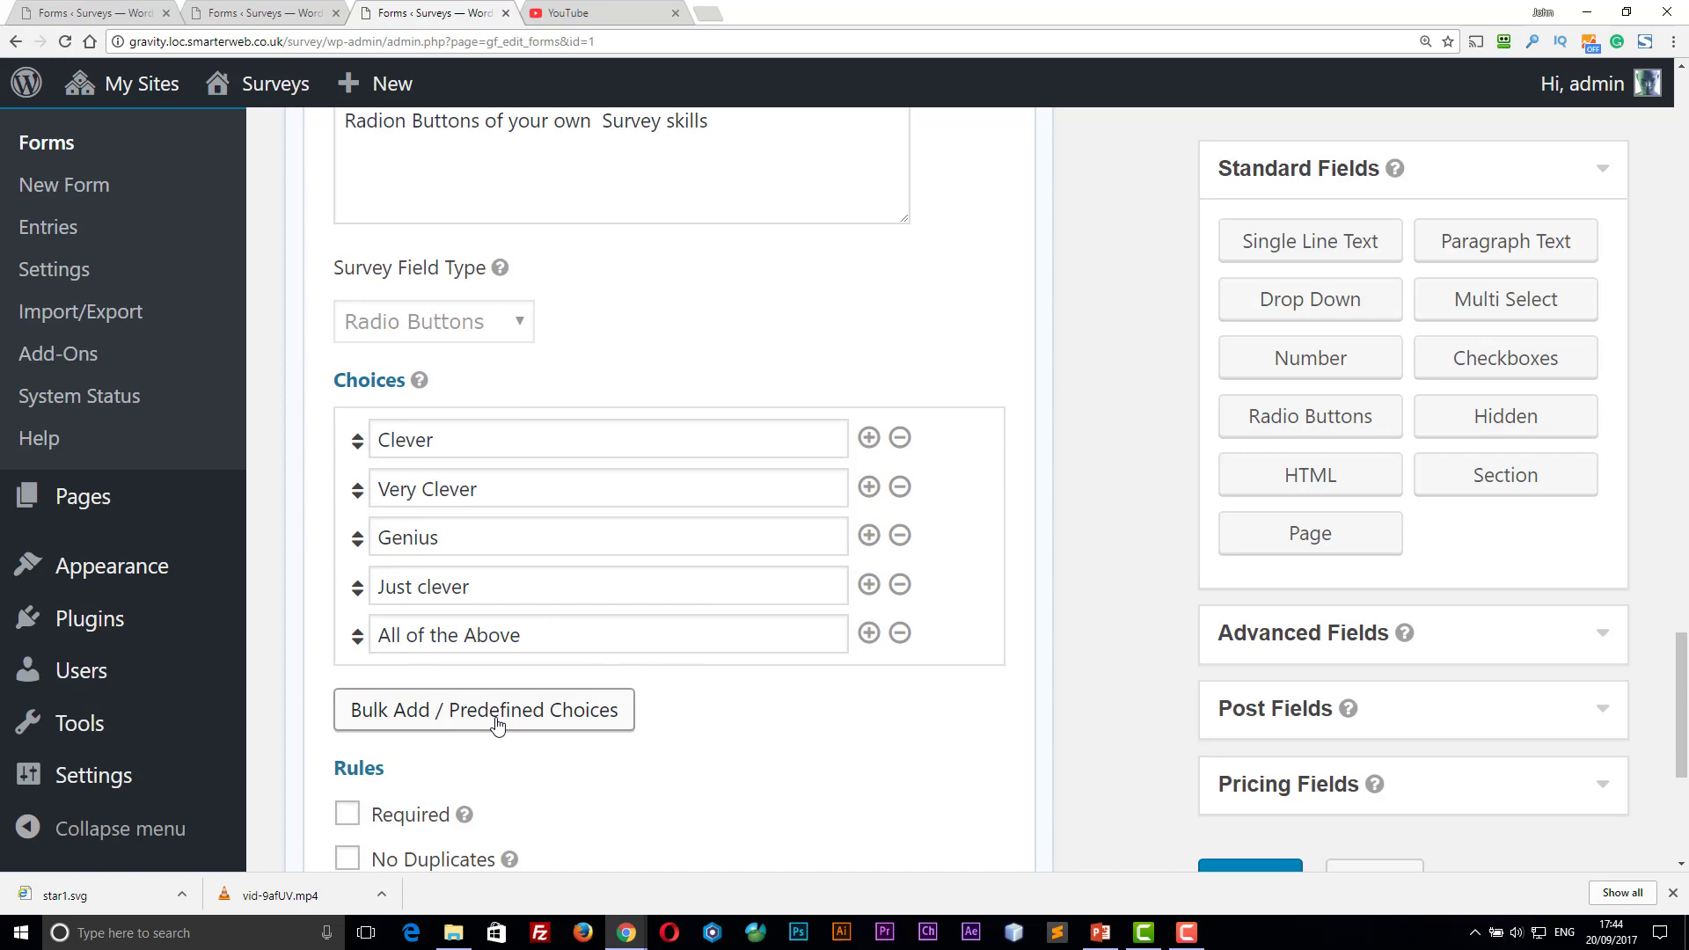
scroll(780, 509, up, 8)
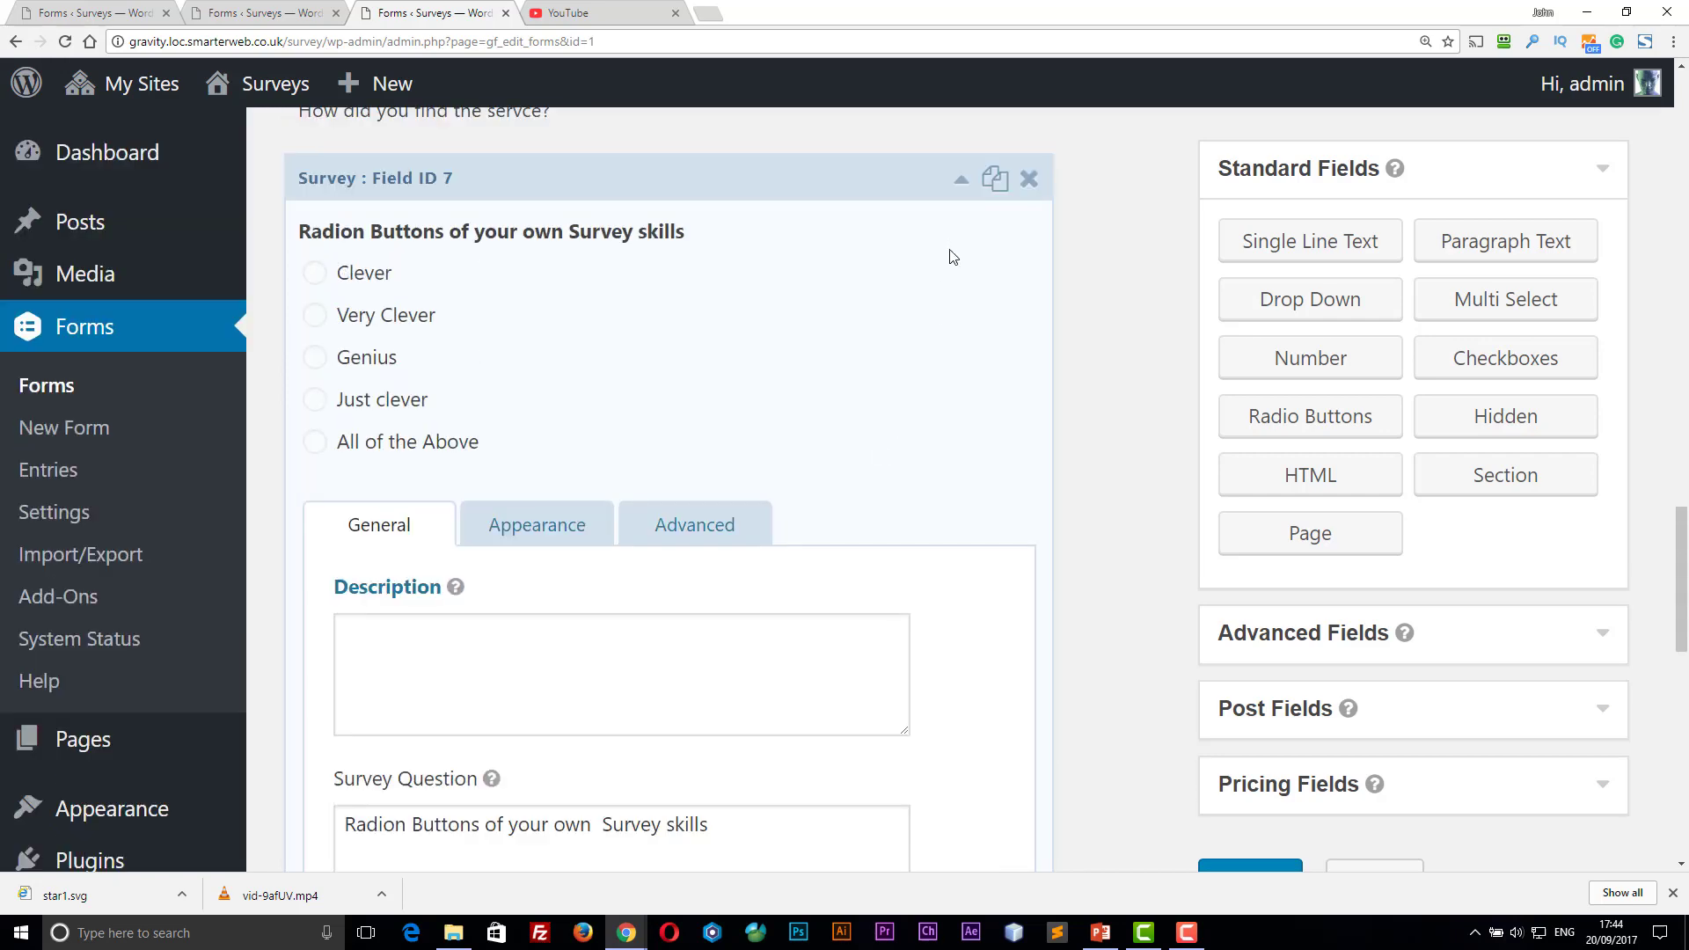
click(962, 180)
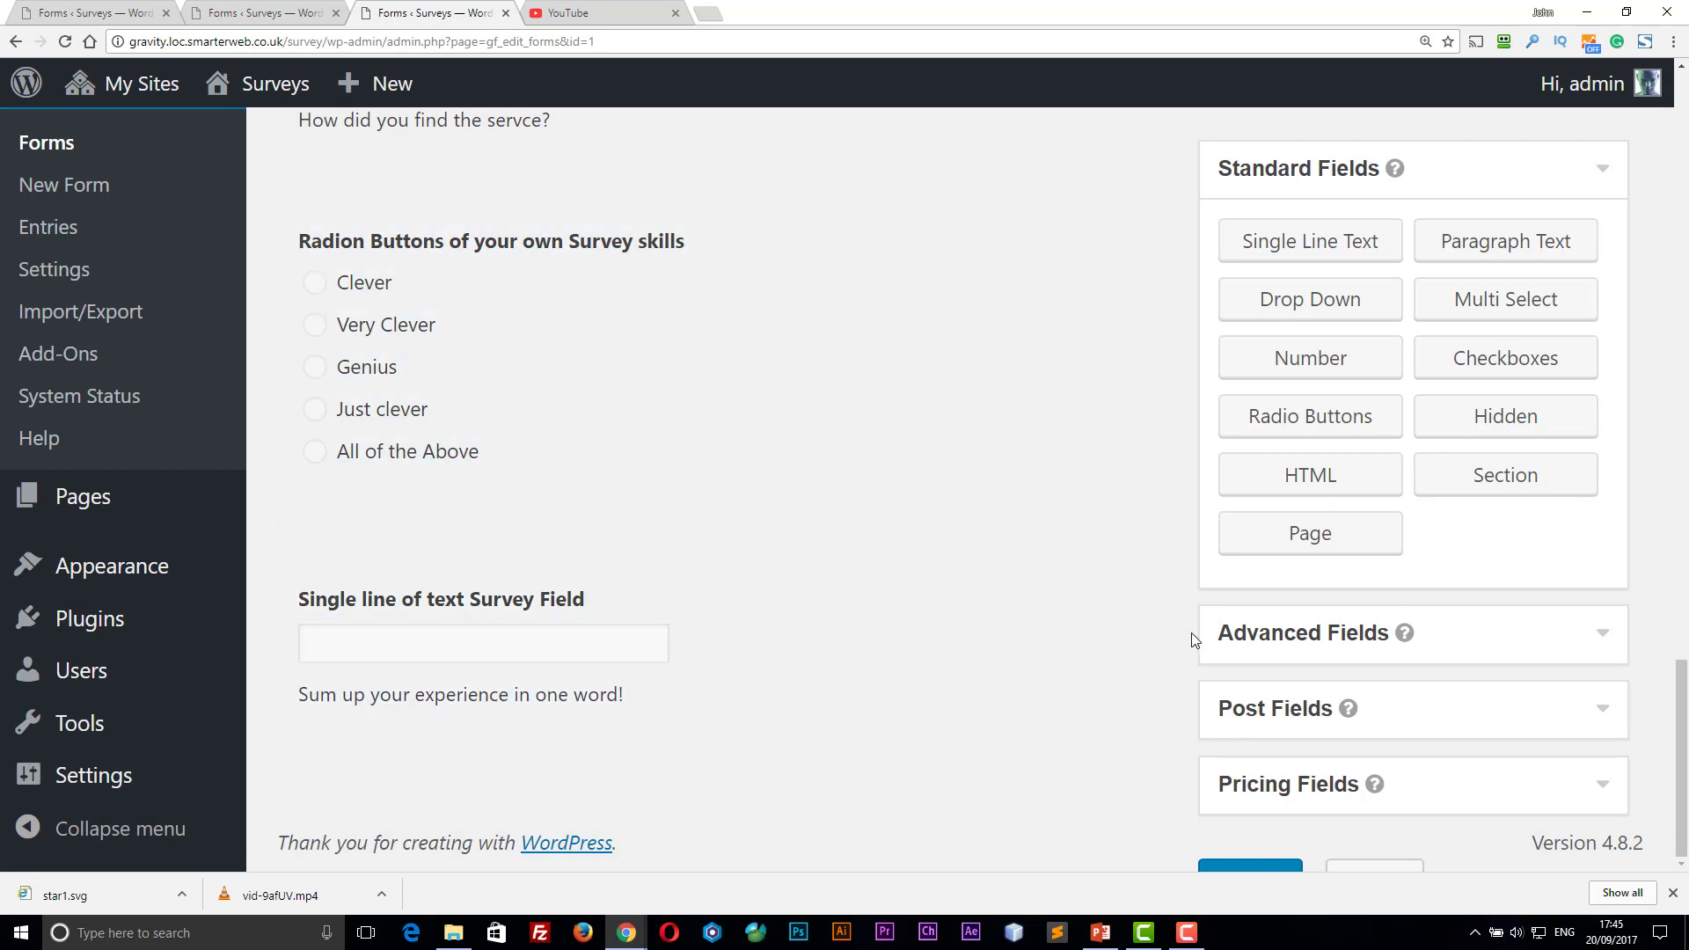
- Add a Survey field from Advanced Fields and expand the new Field ID 10 settings
click(1605, 638)
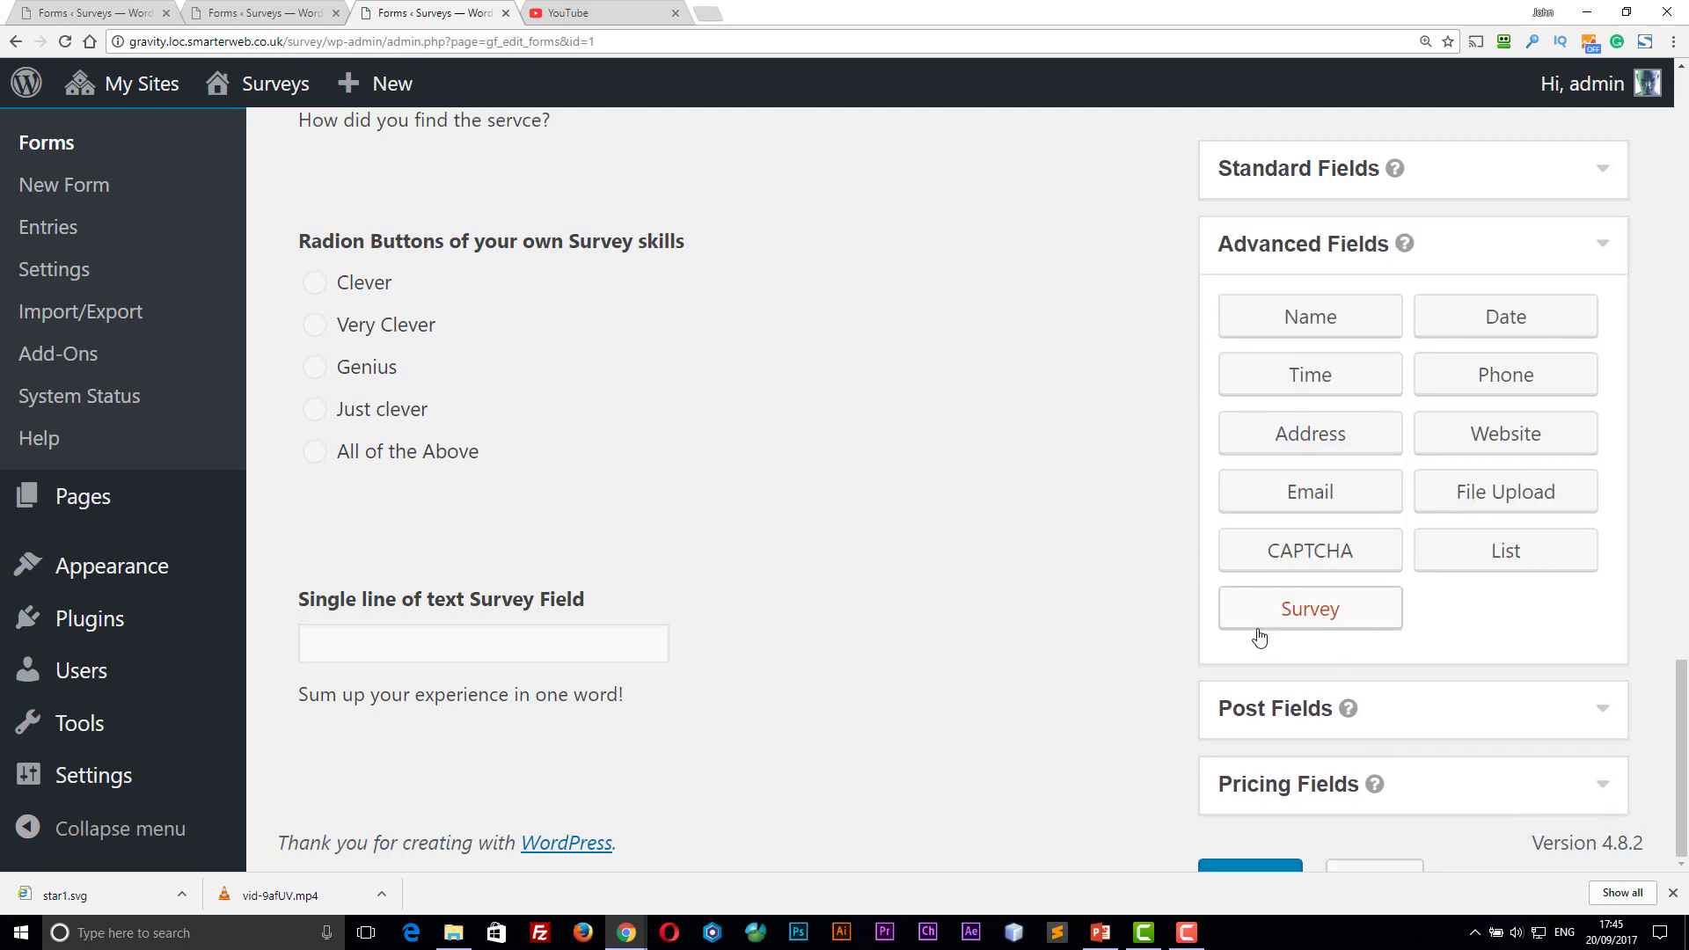
click(1277, 616)
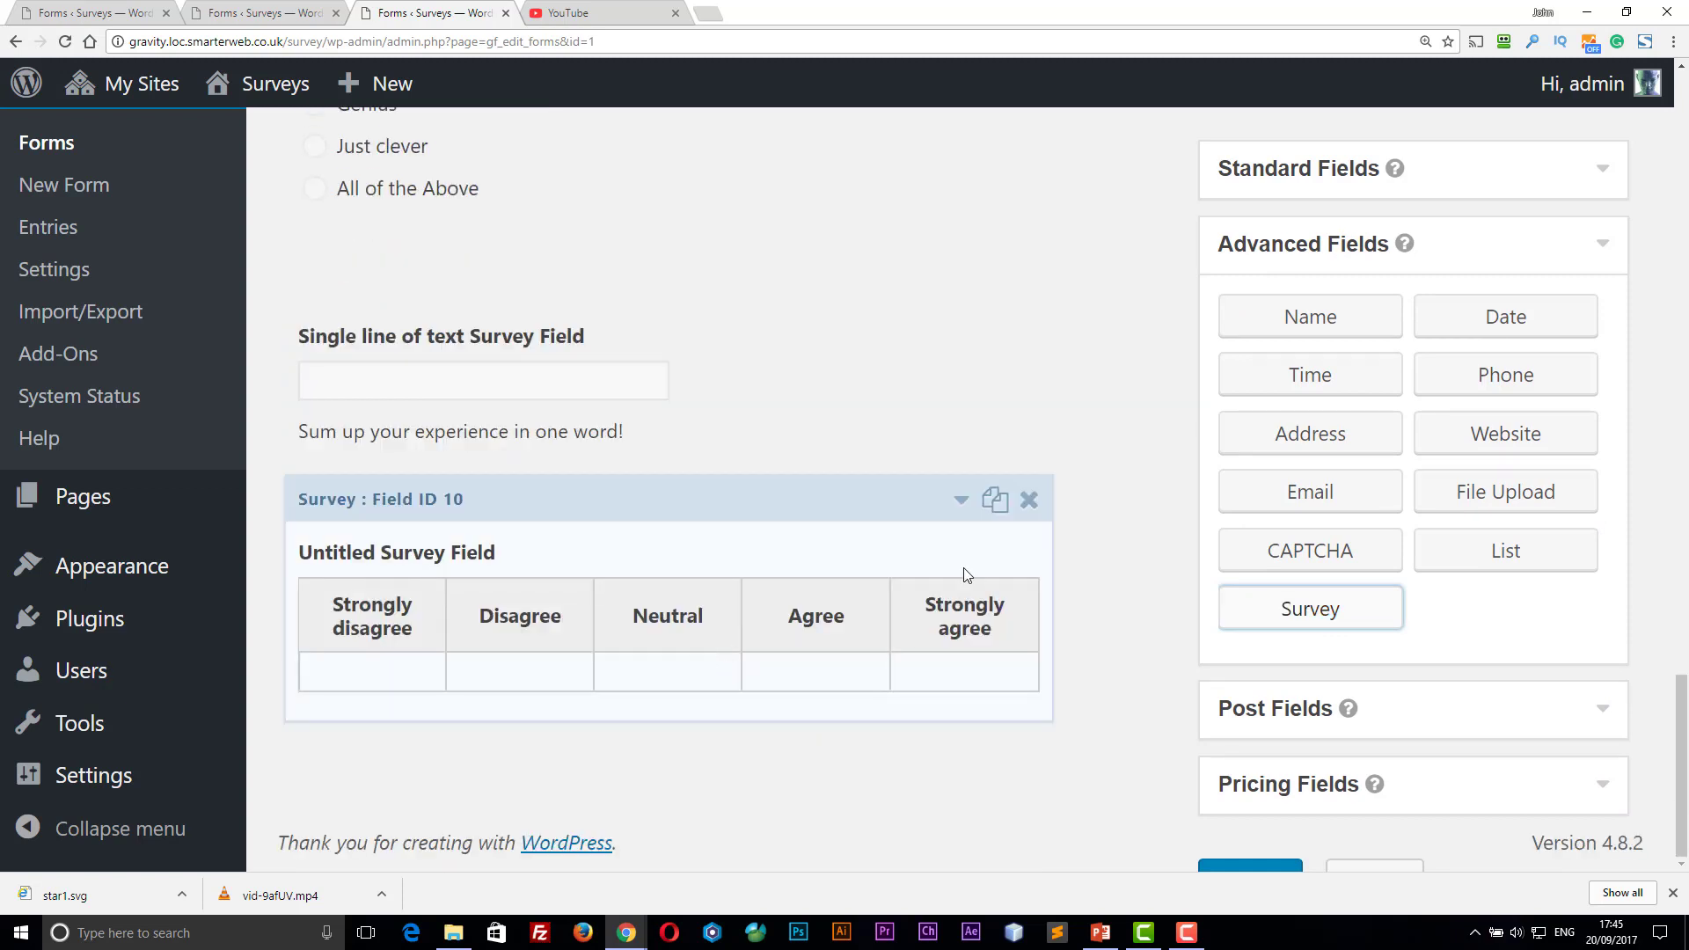
click(962, 503)
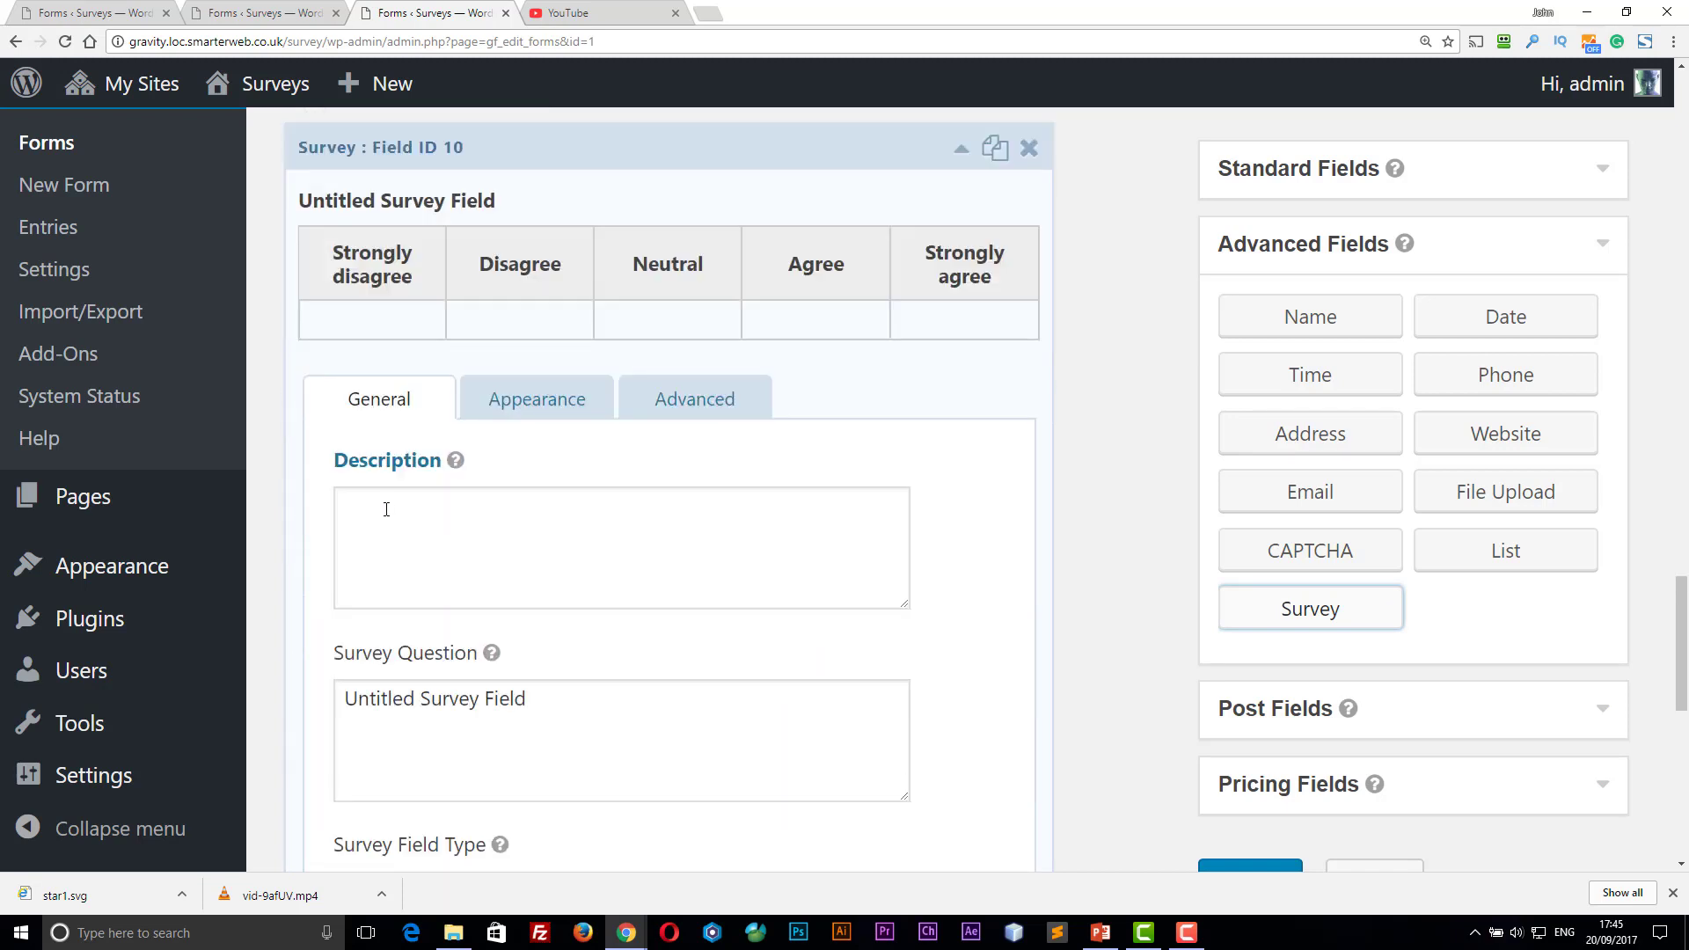
- Title the new question 'my question' with the description 'we wanted to ask this'
click(388, 515)
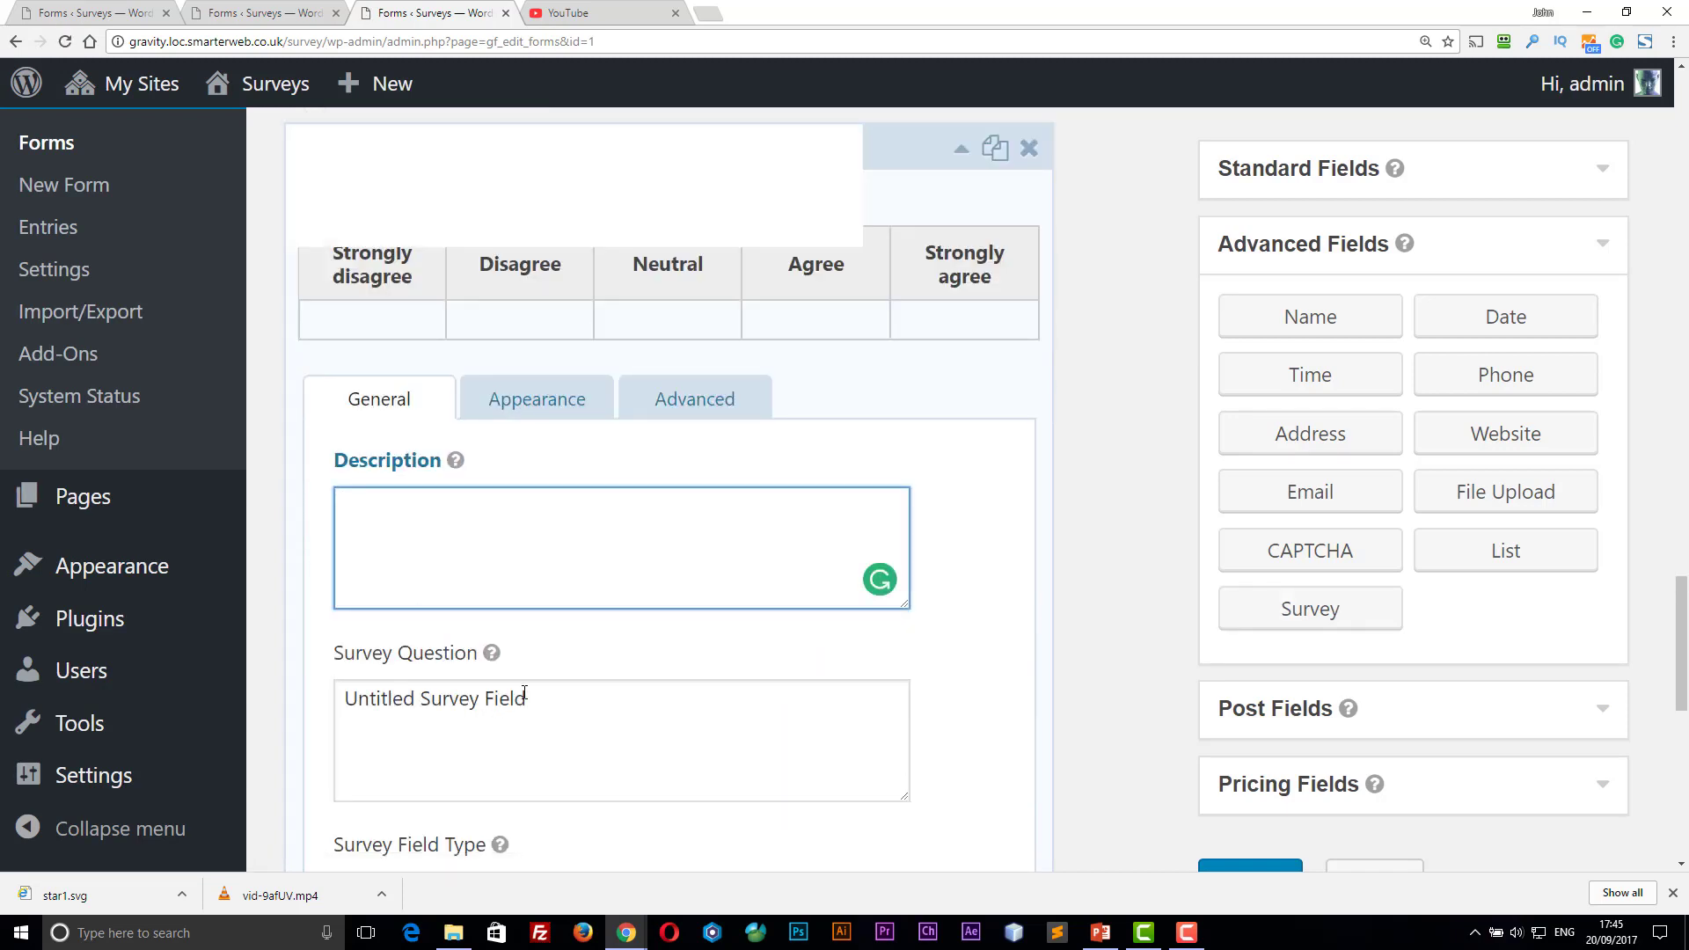
key(Tab)
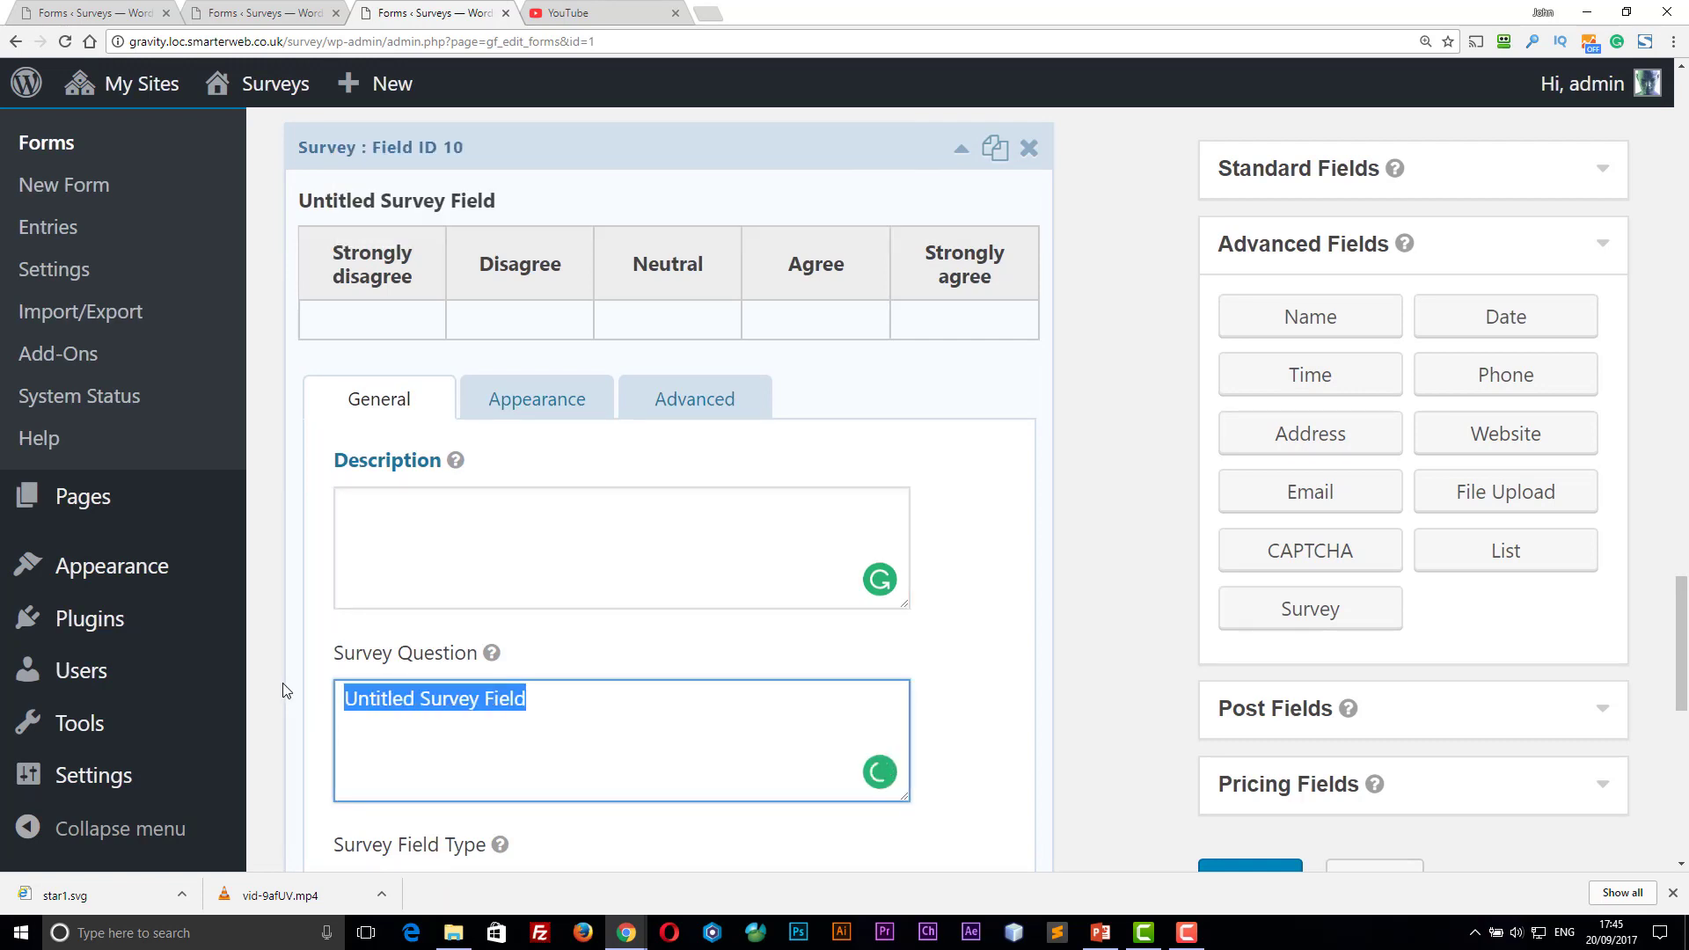
text(my q)
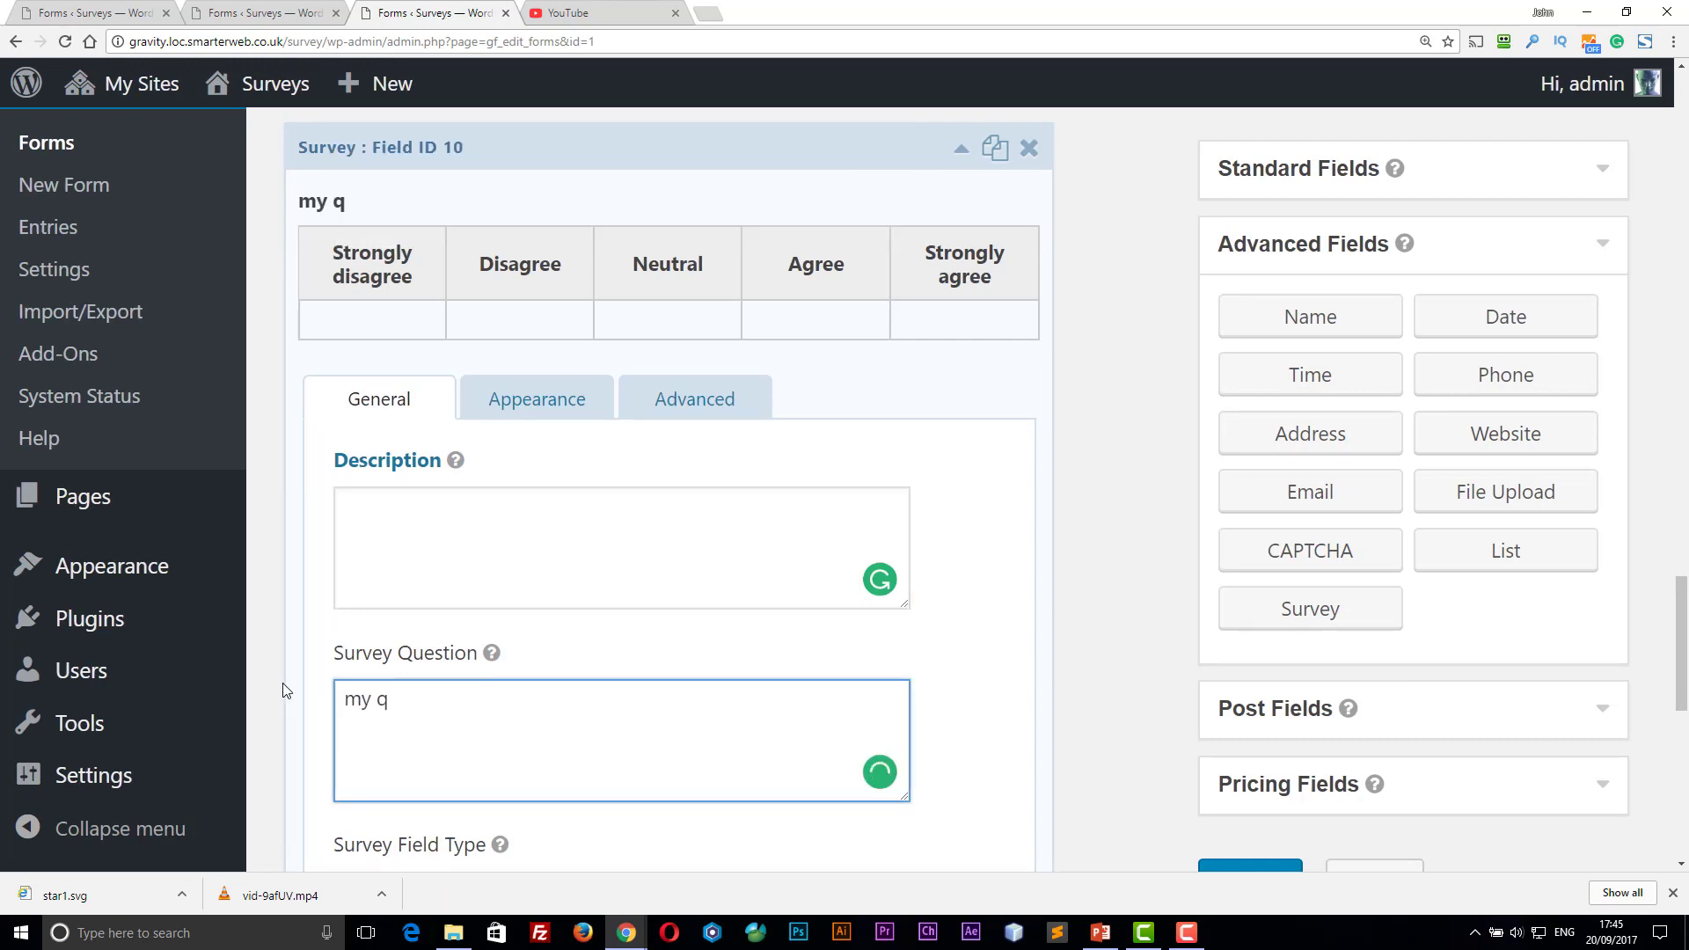
text(uestion)
key(Tab)
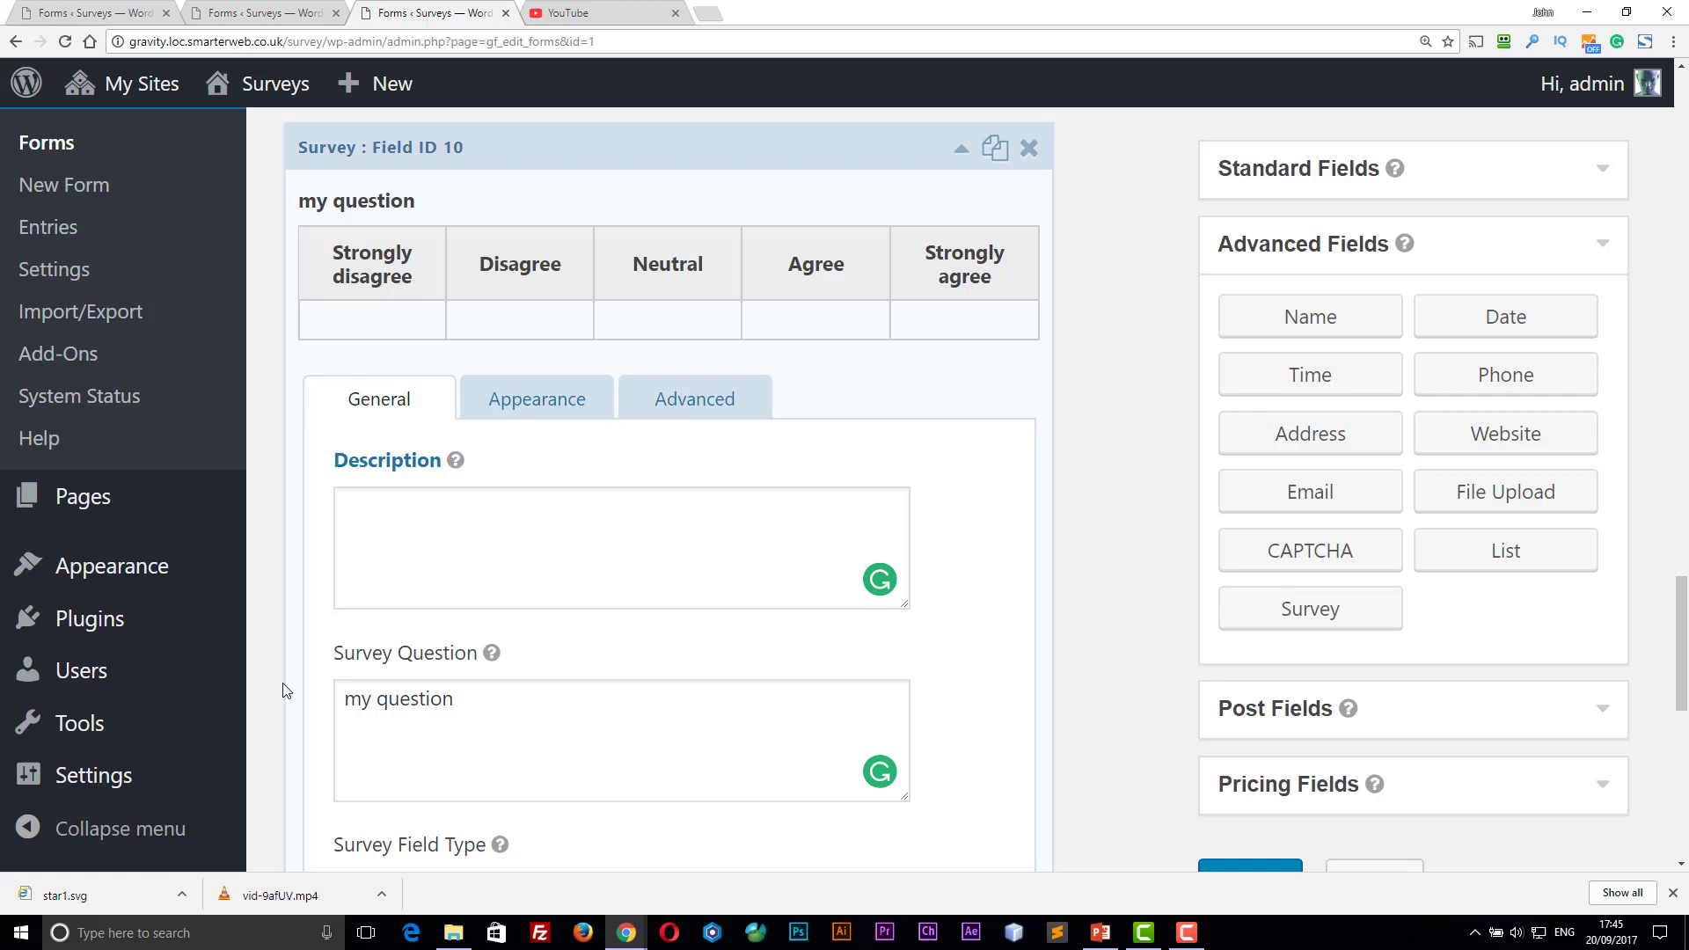
click(437, 526)
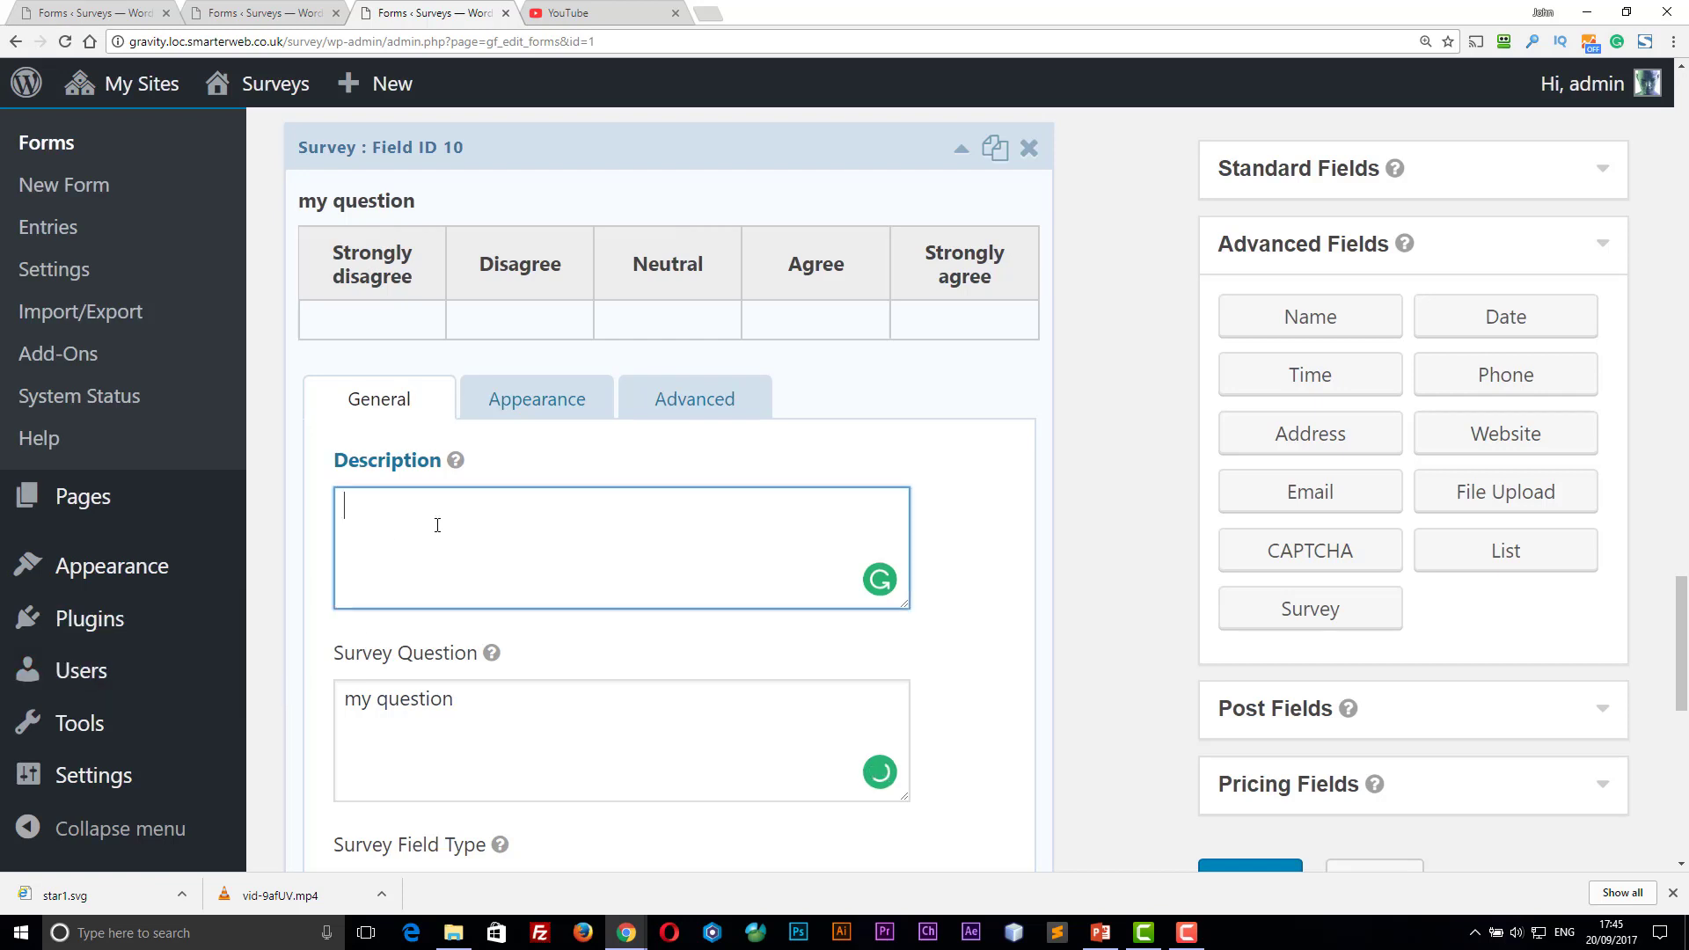
text(we wanted to ask this)
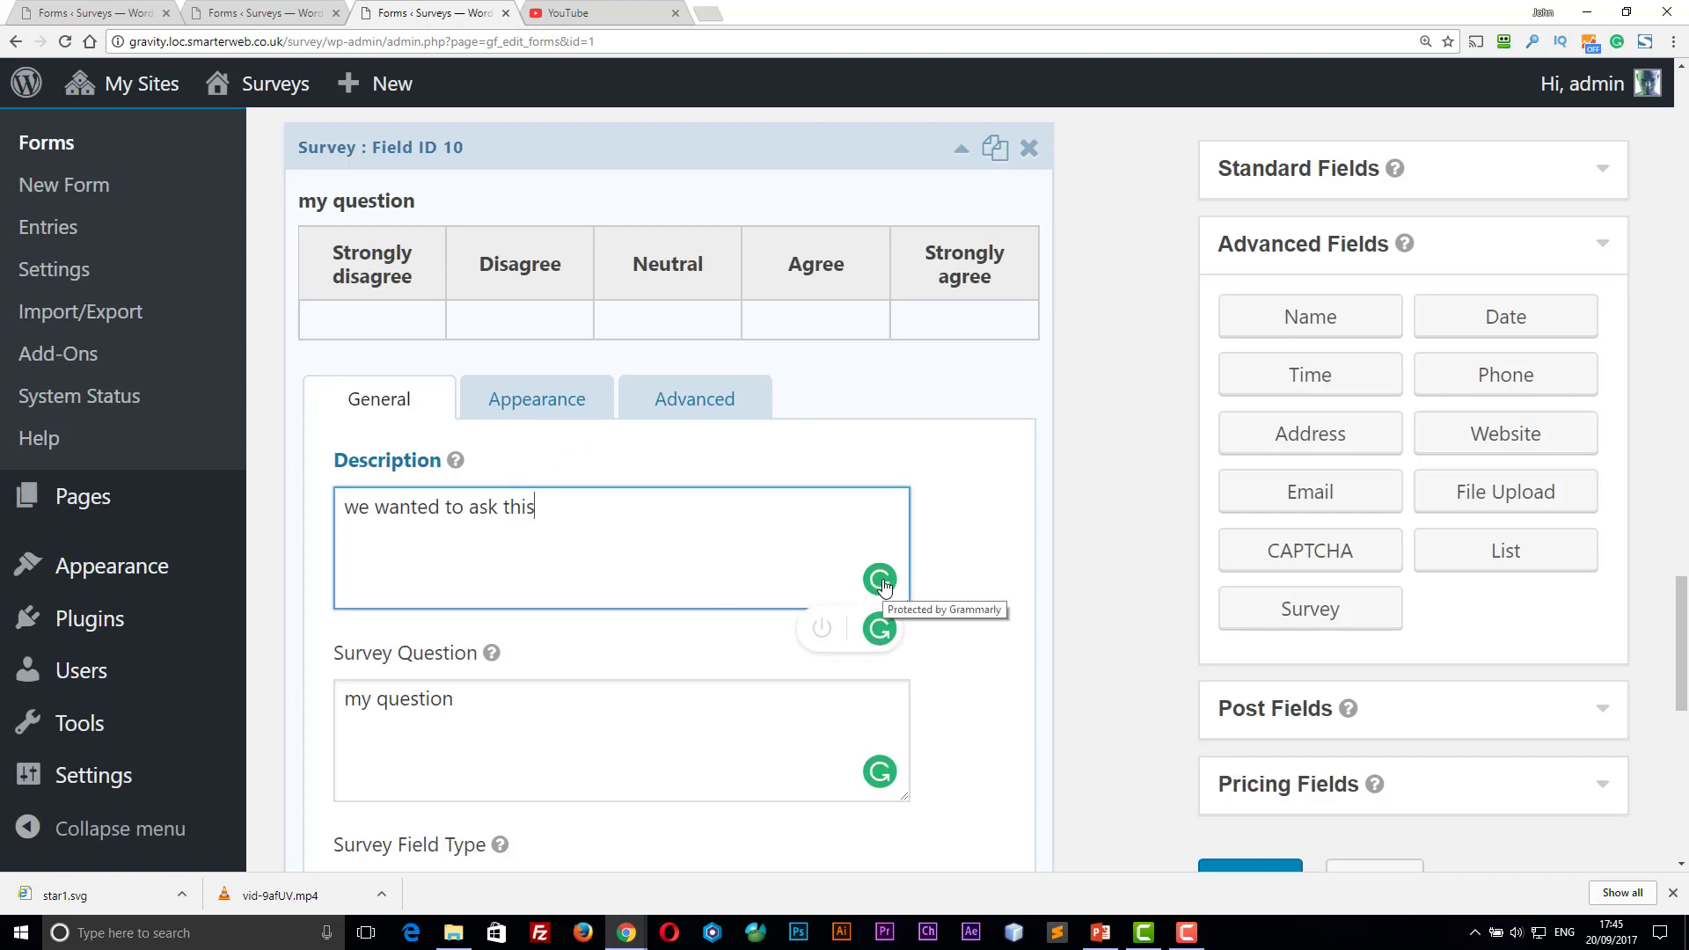
- Turn off Grammarly checking for this site from the extension popup
click(1619, 44)
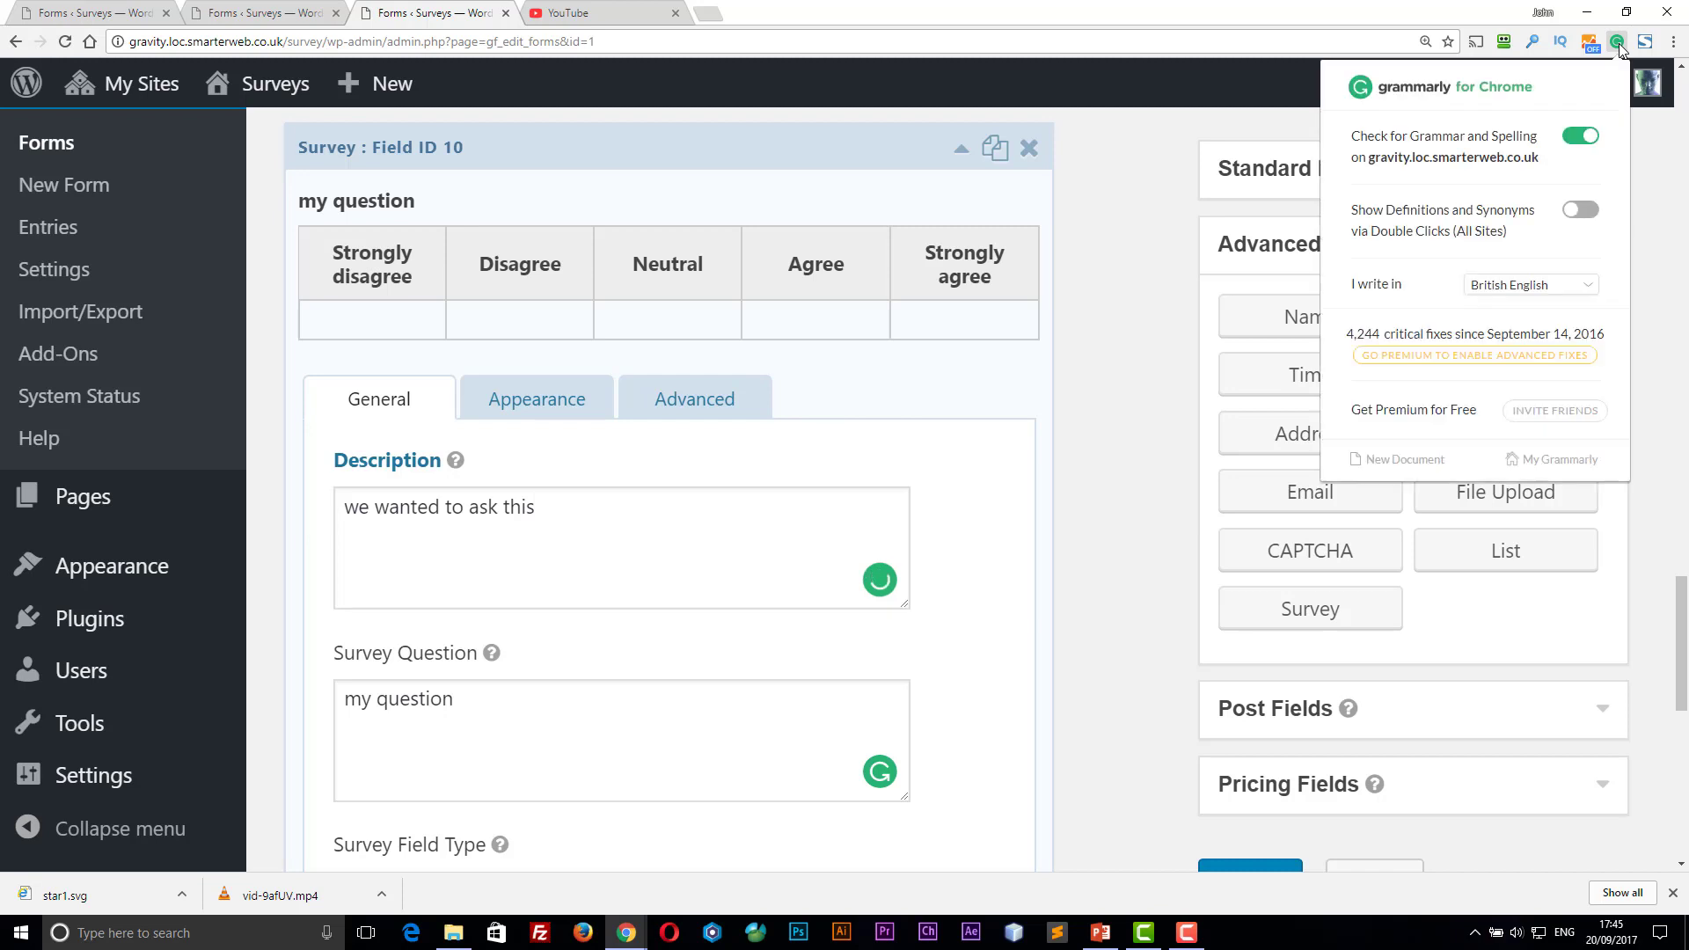
click(1581, 139)
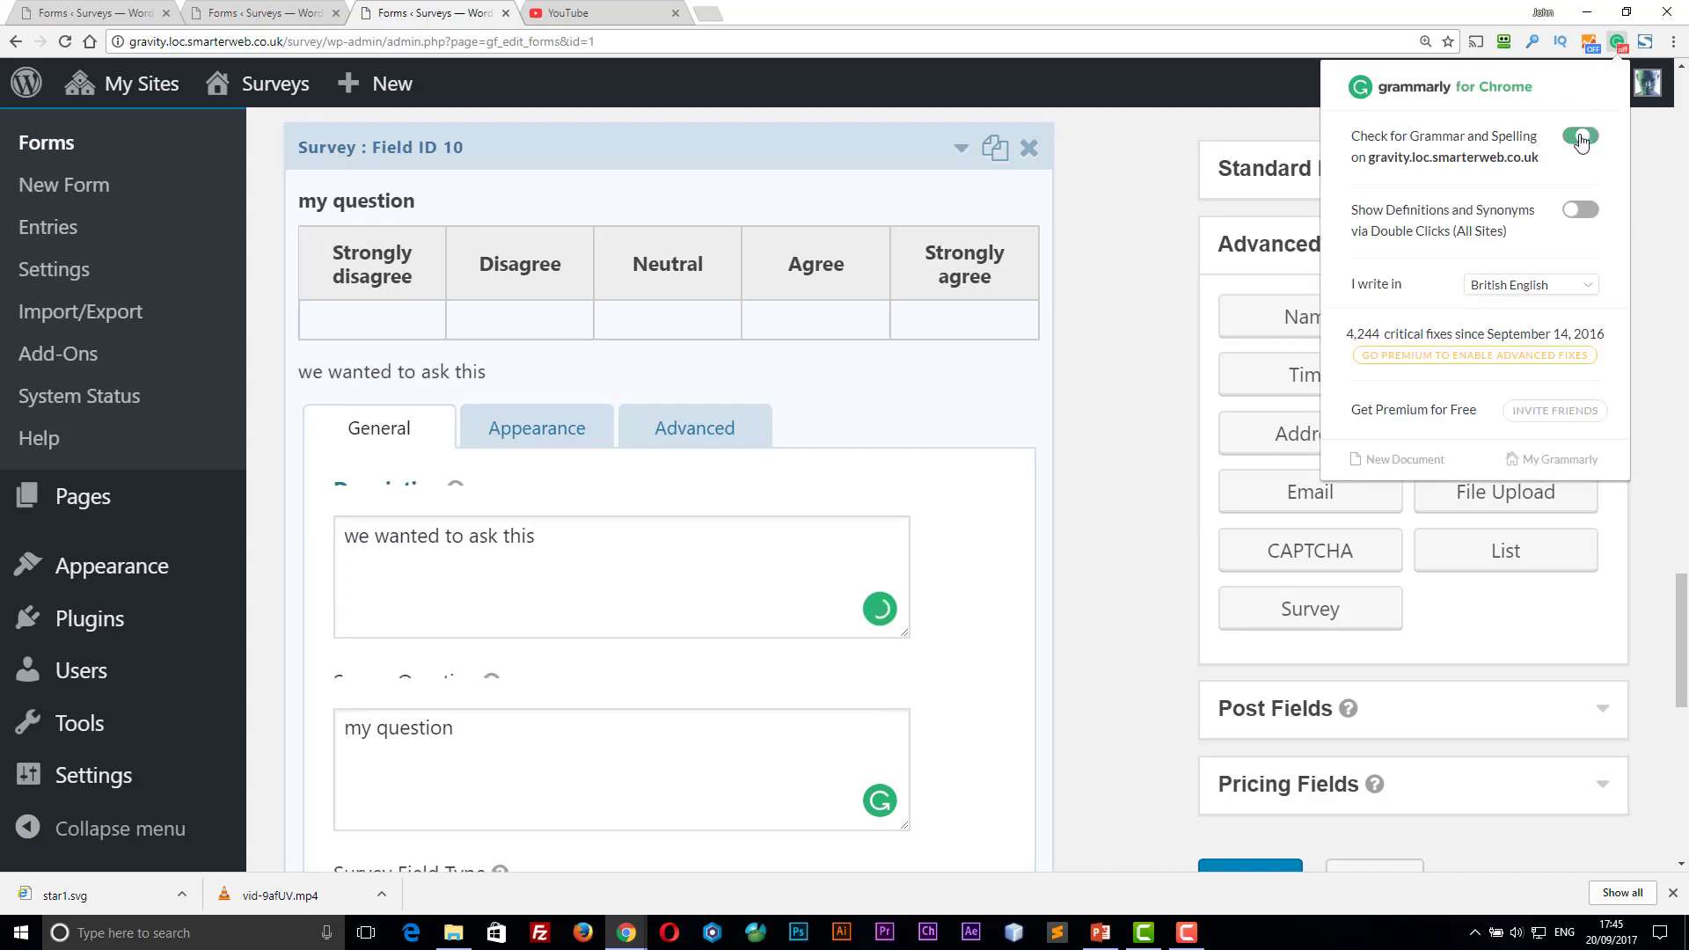
click(1129, 301)
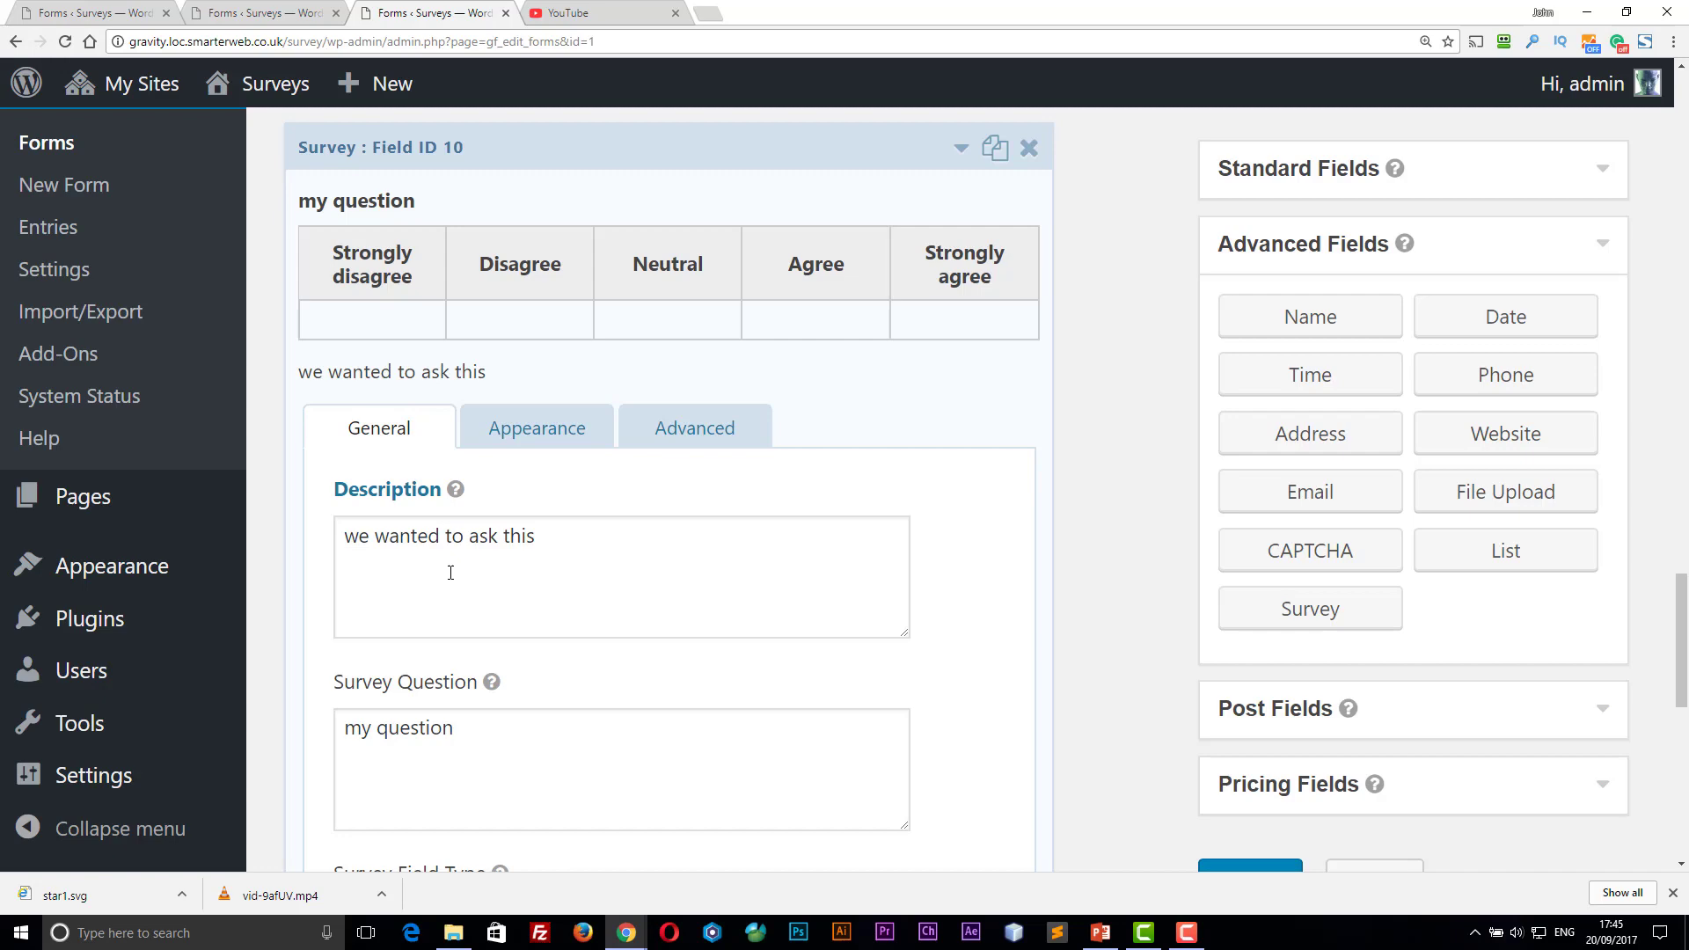
- Look over the Likert field's General settings and columns, then show its Appearance settings
scroll(451, 579, down, 2)
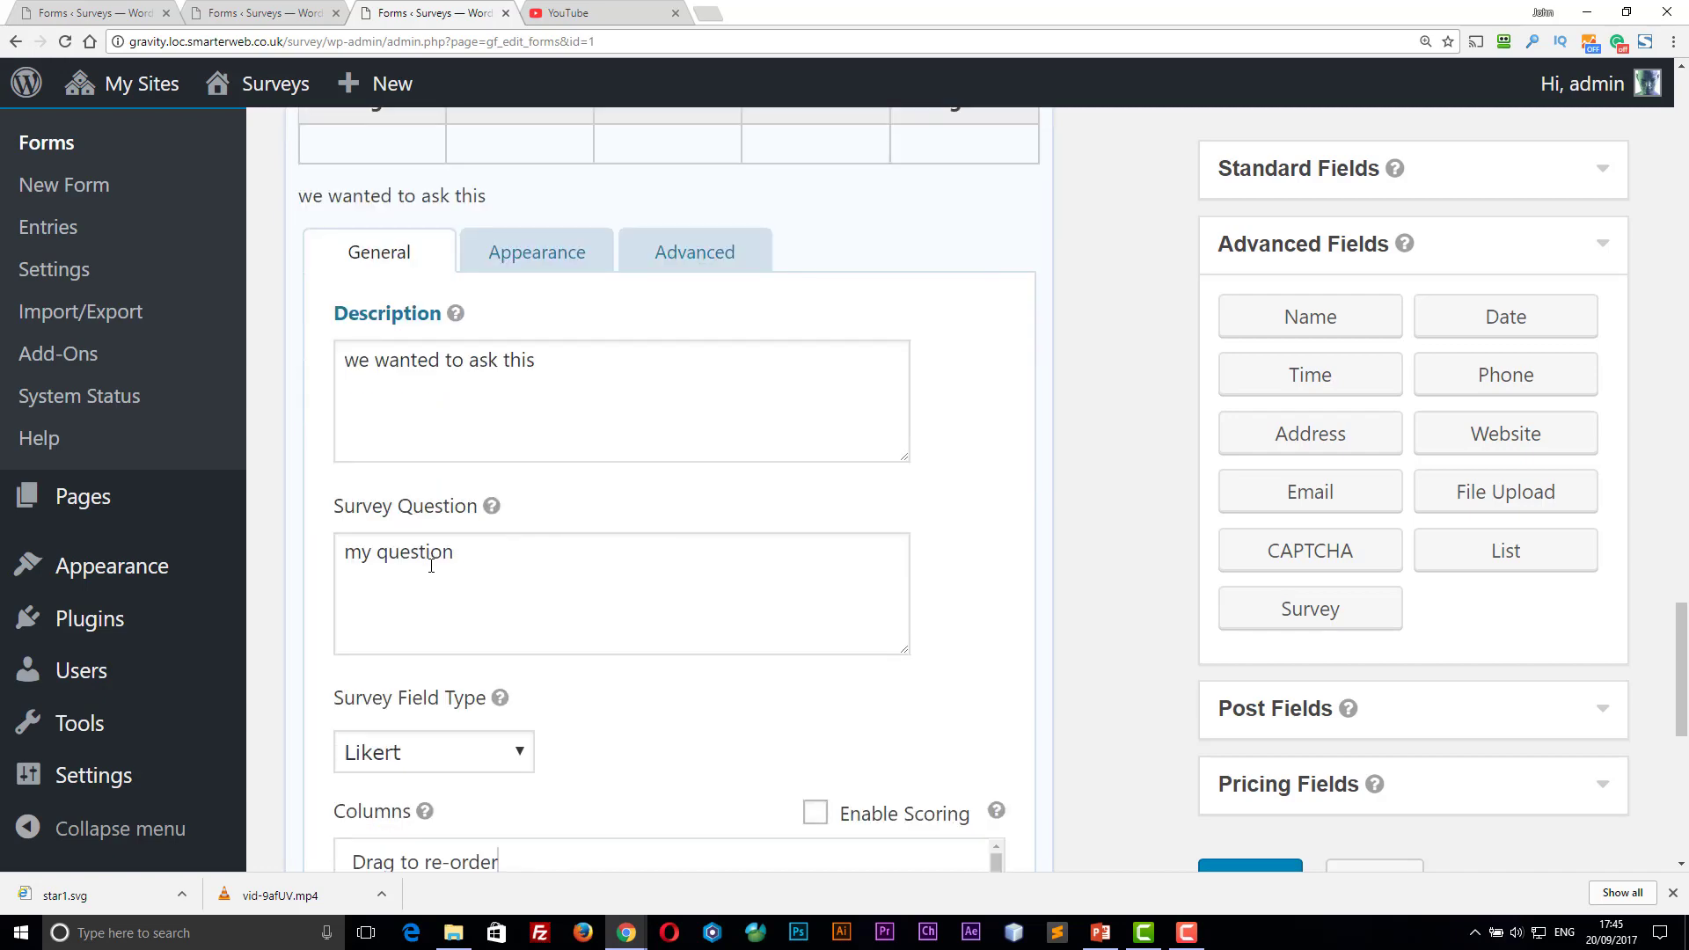
scroll(431, 566, up, 3)
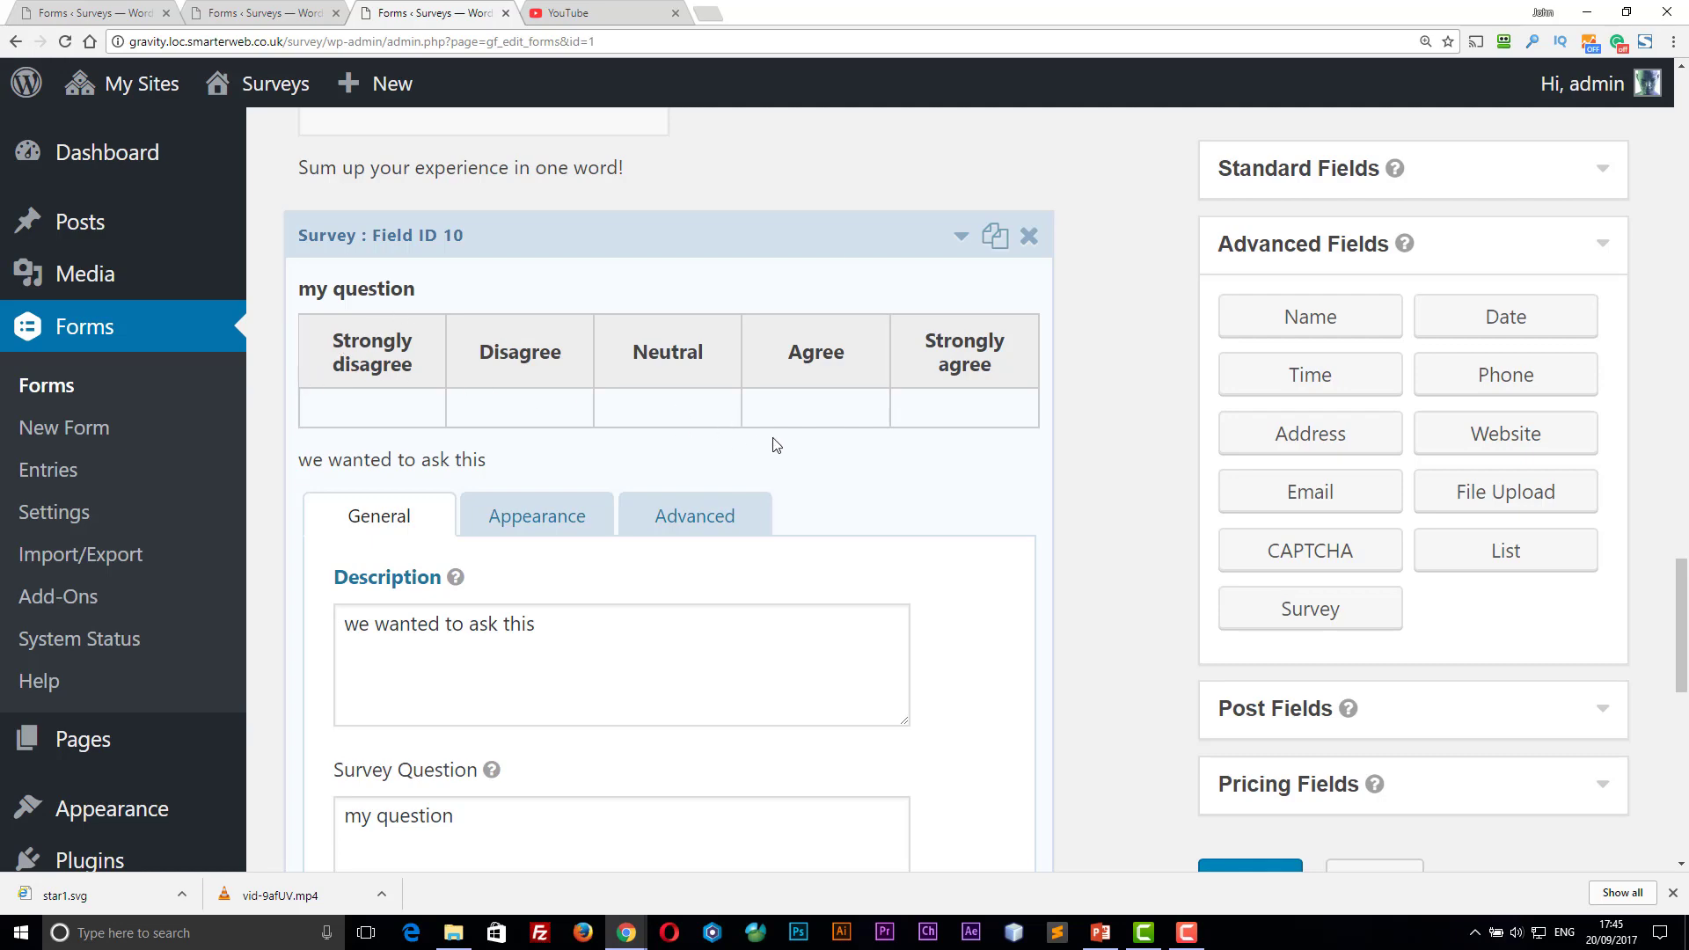
scroll(787, 445, down, 5)
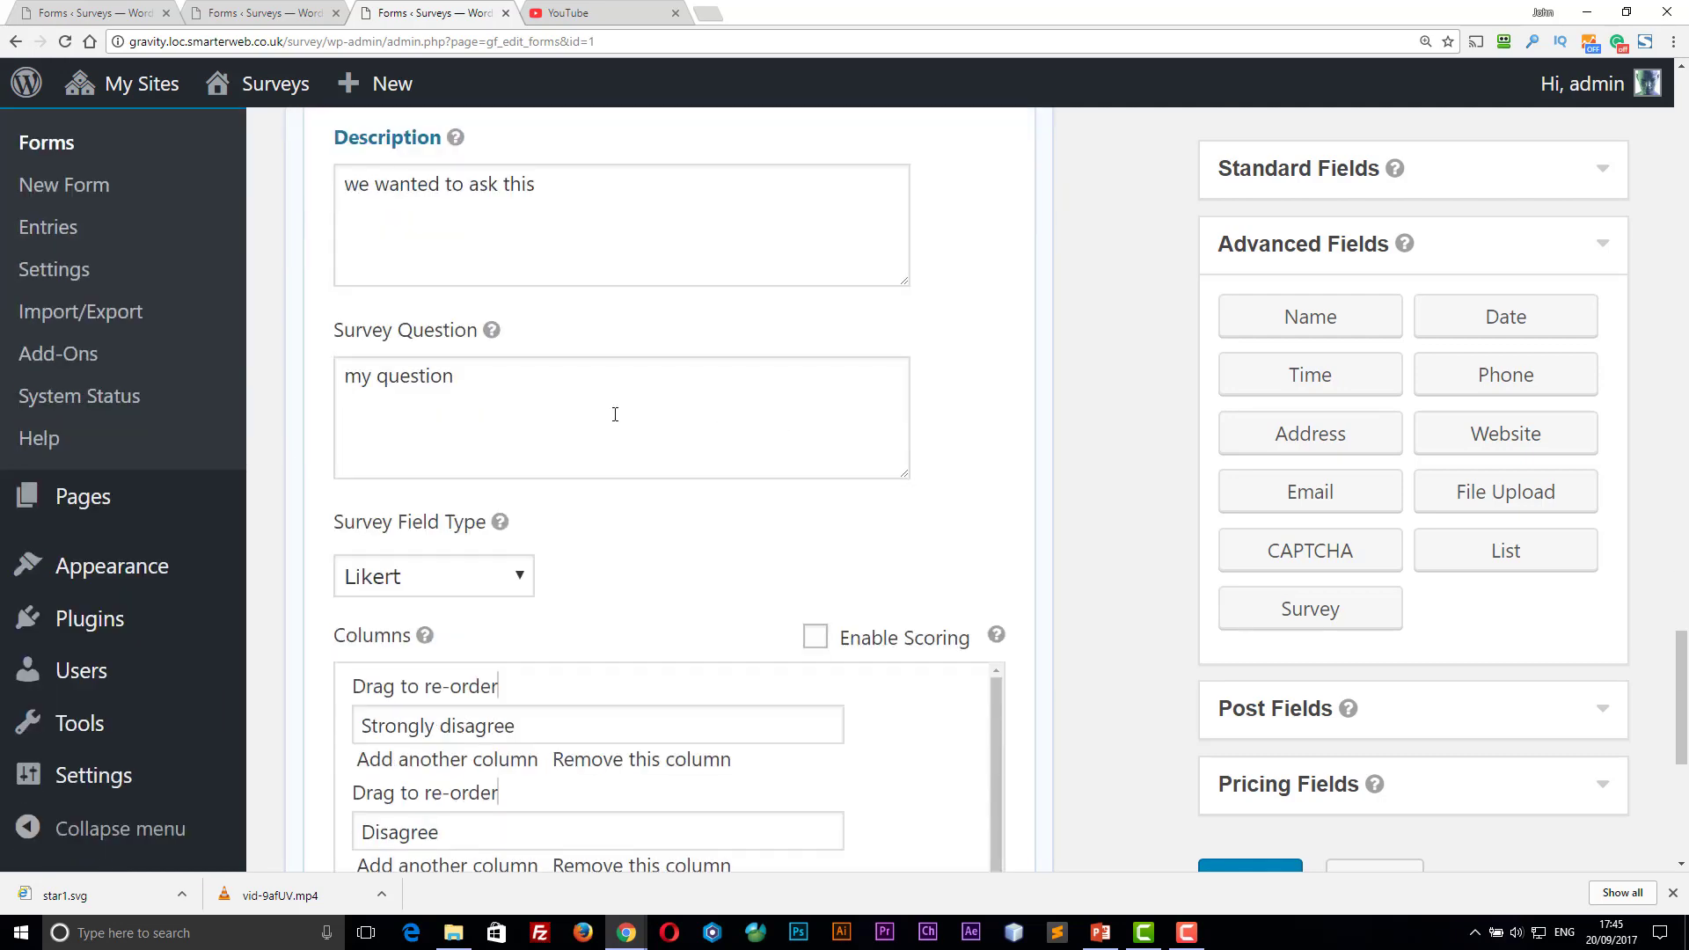
scroll(551, 409, down, 8)
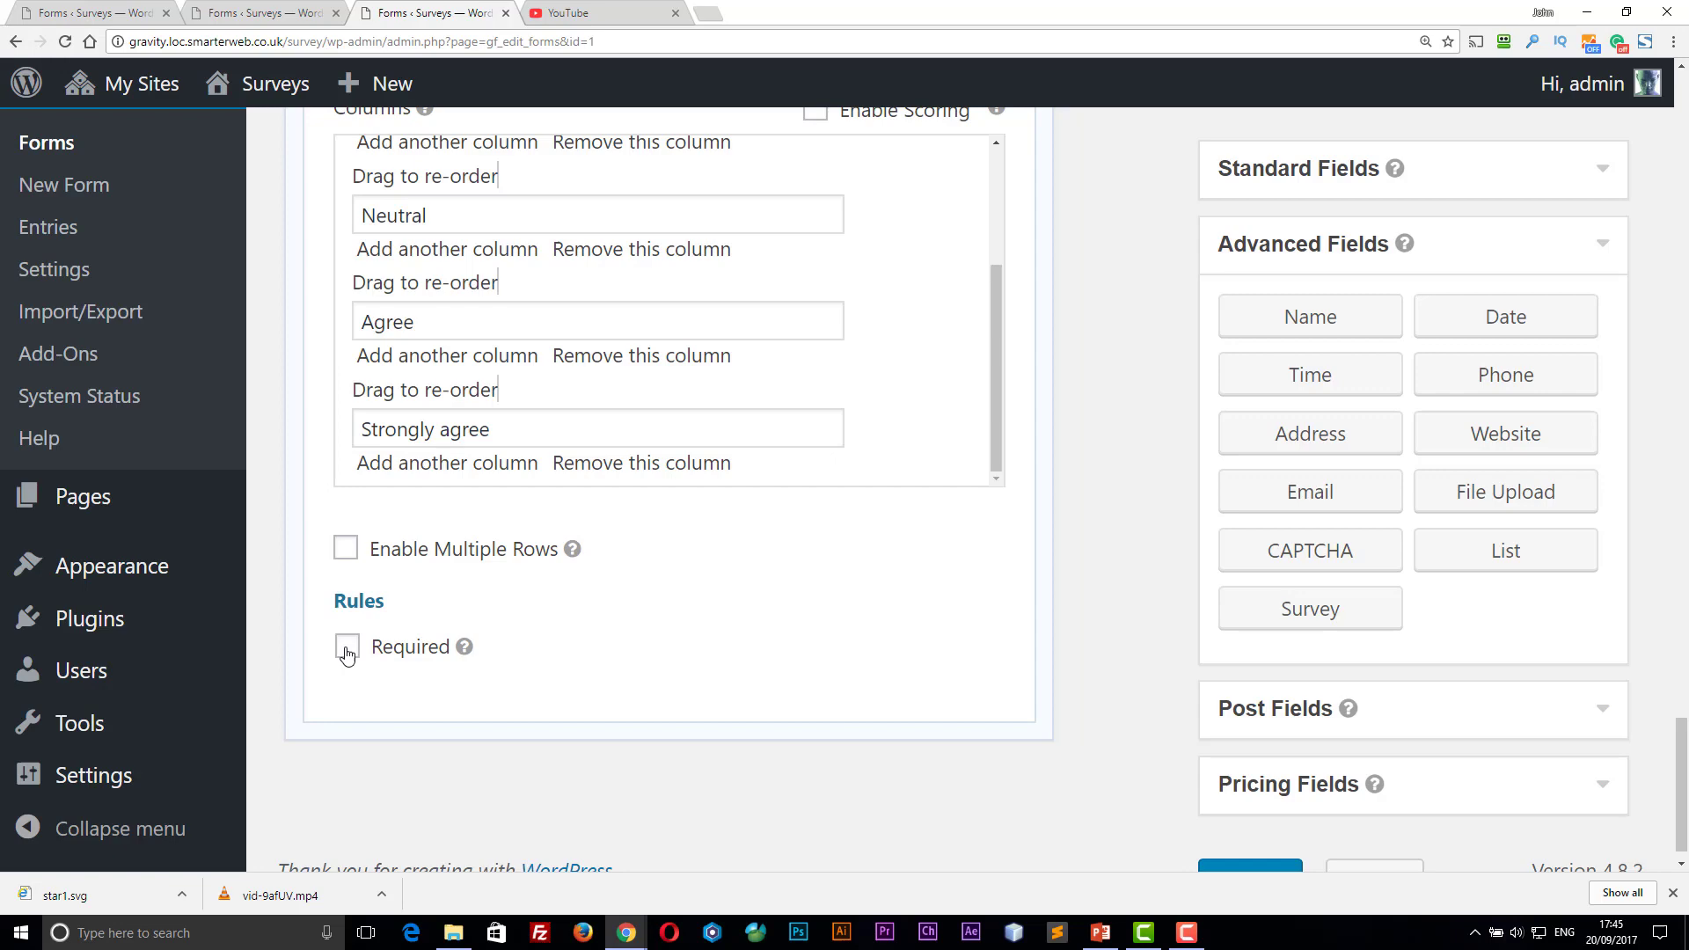
scroll(343, 656, up, 10)
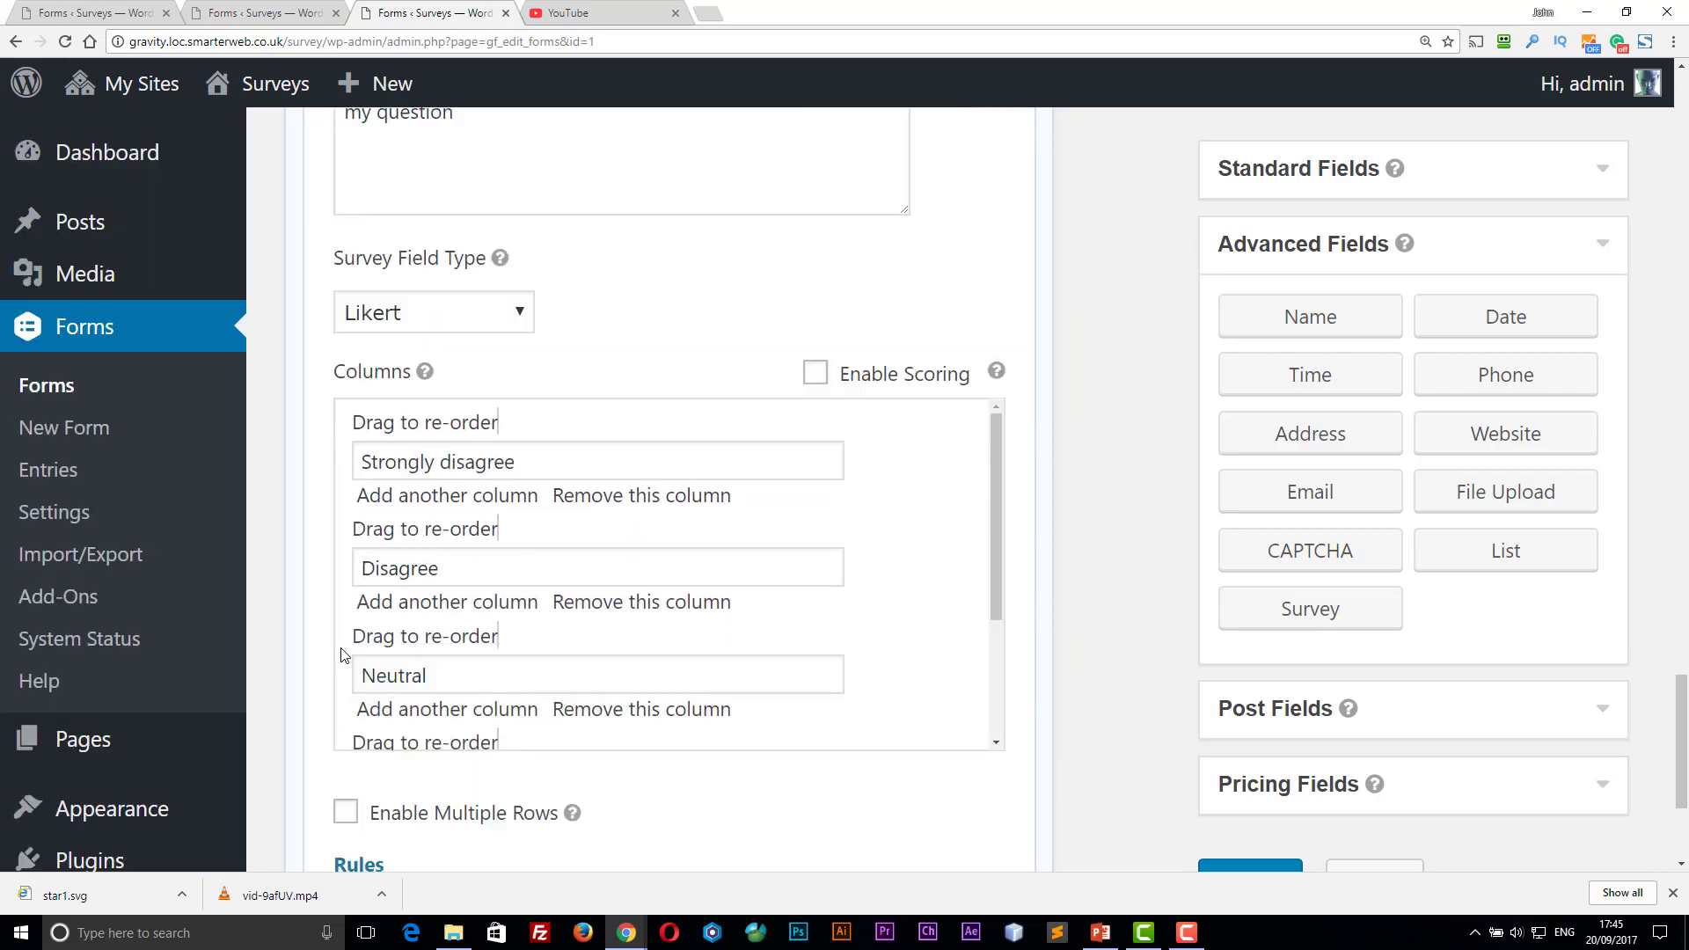
scroll(568, 537, up, 2)
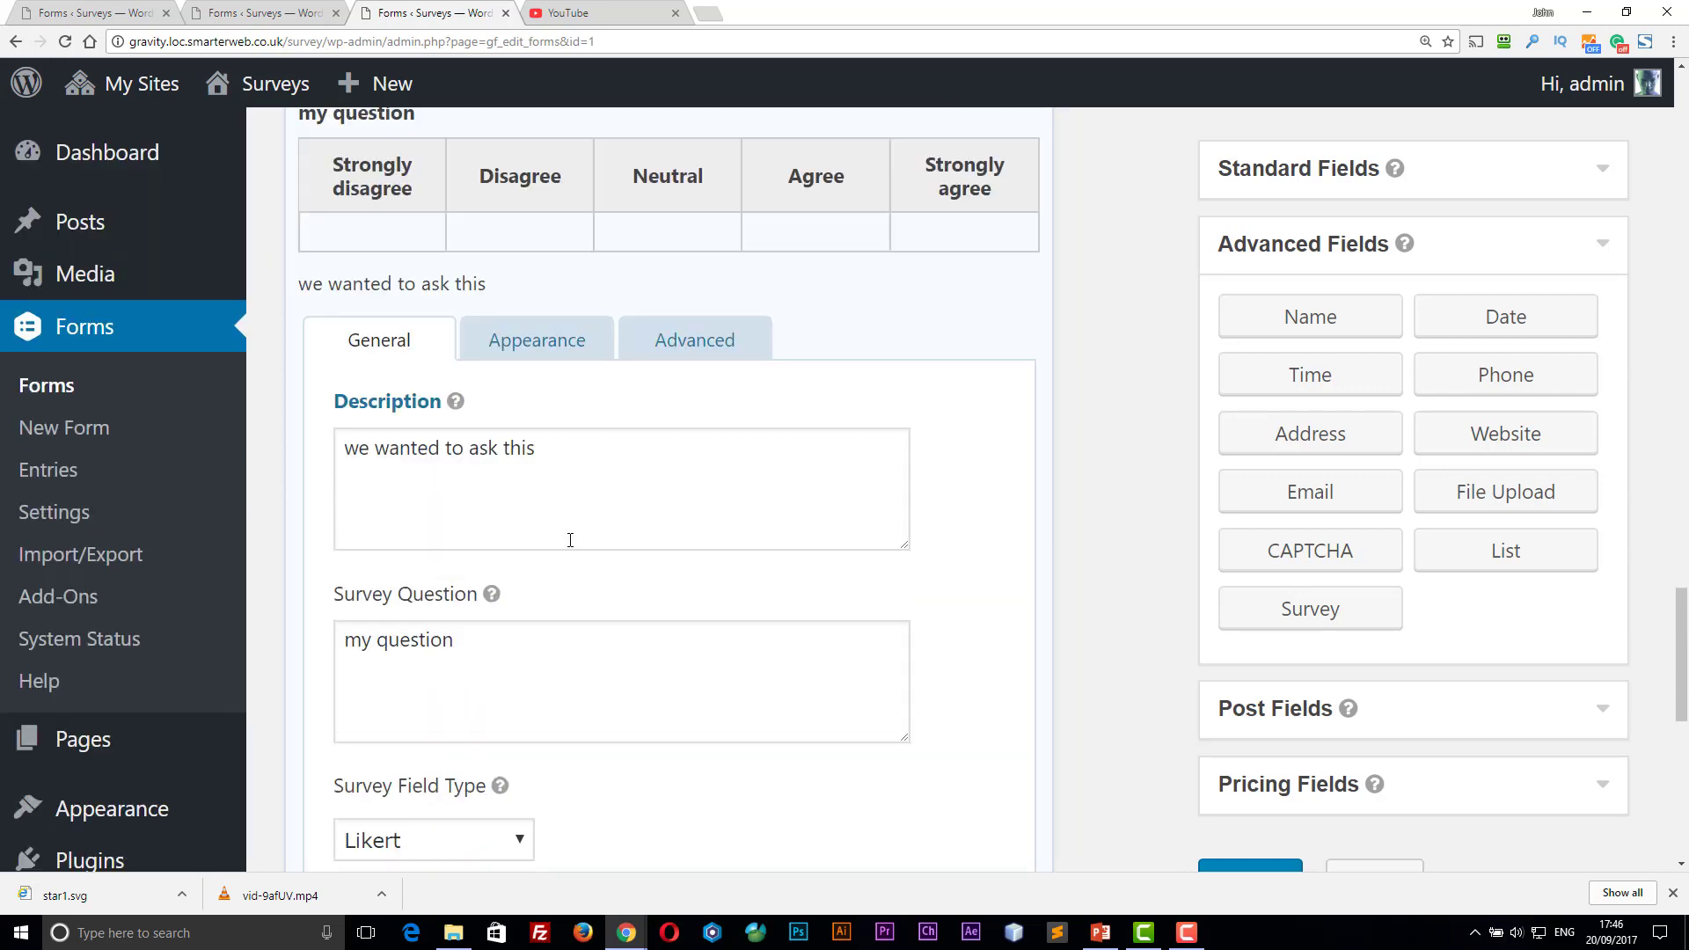
click(573, 334)
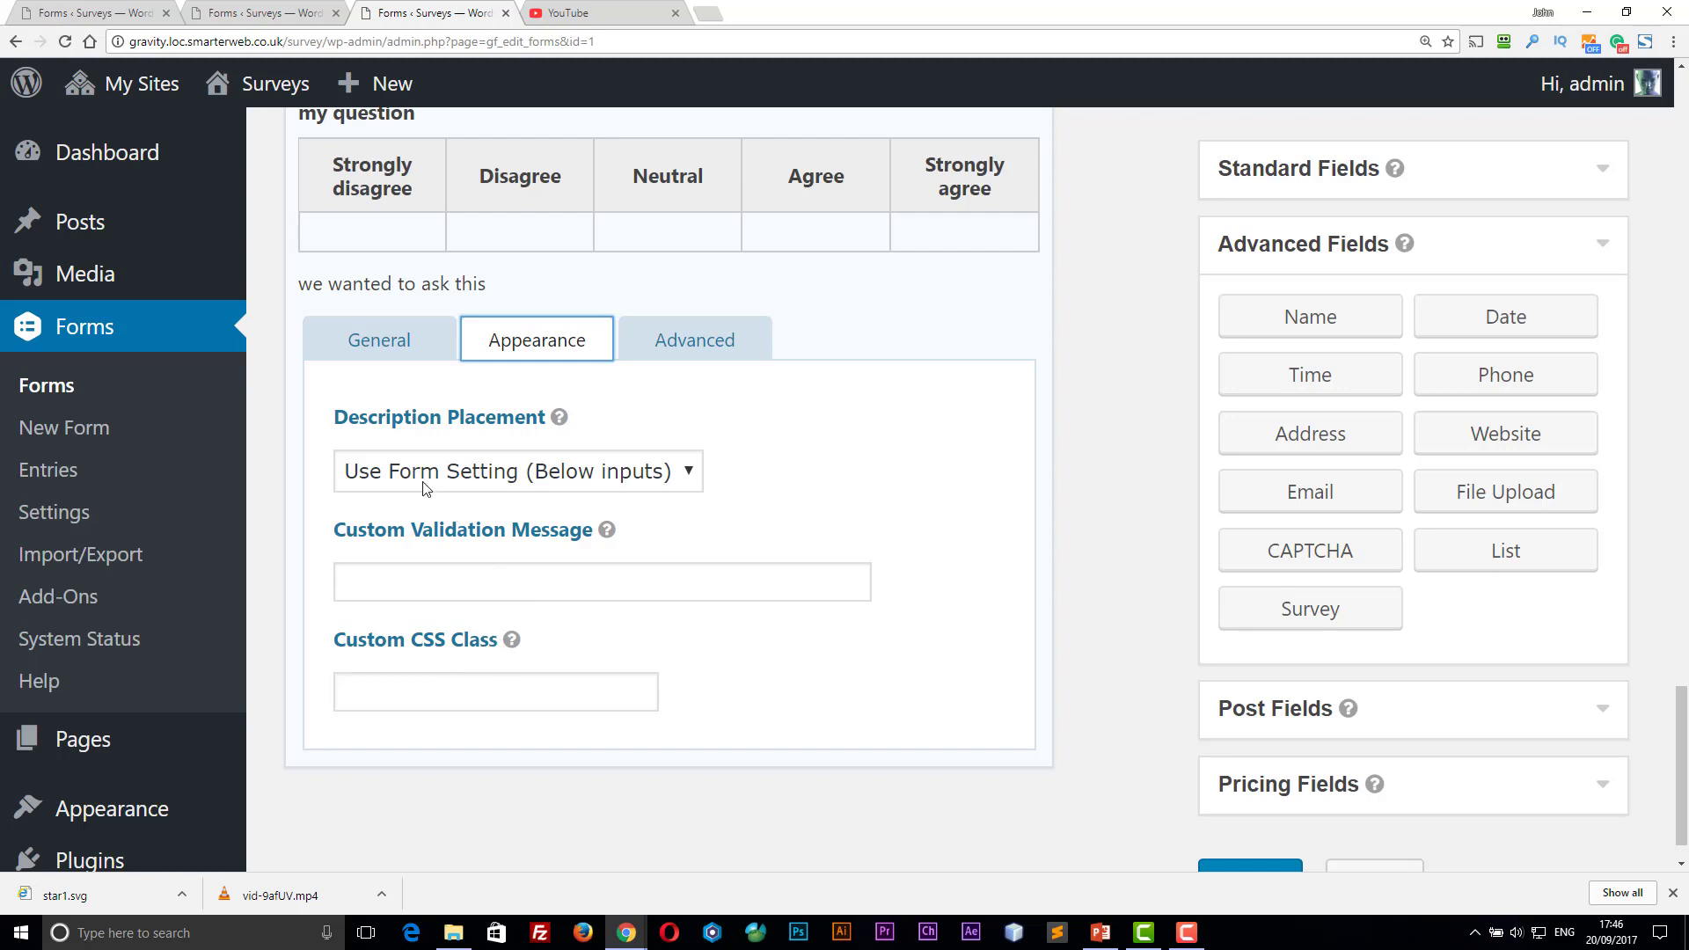
- Place the Likert field's description above the inputs and show its Advanced settings
click(460, 695)
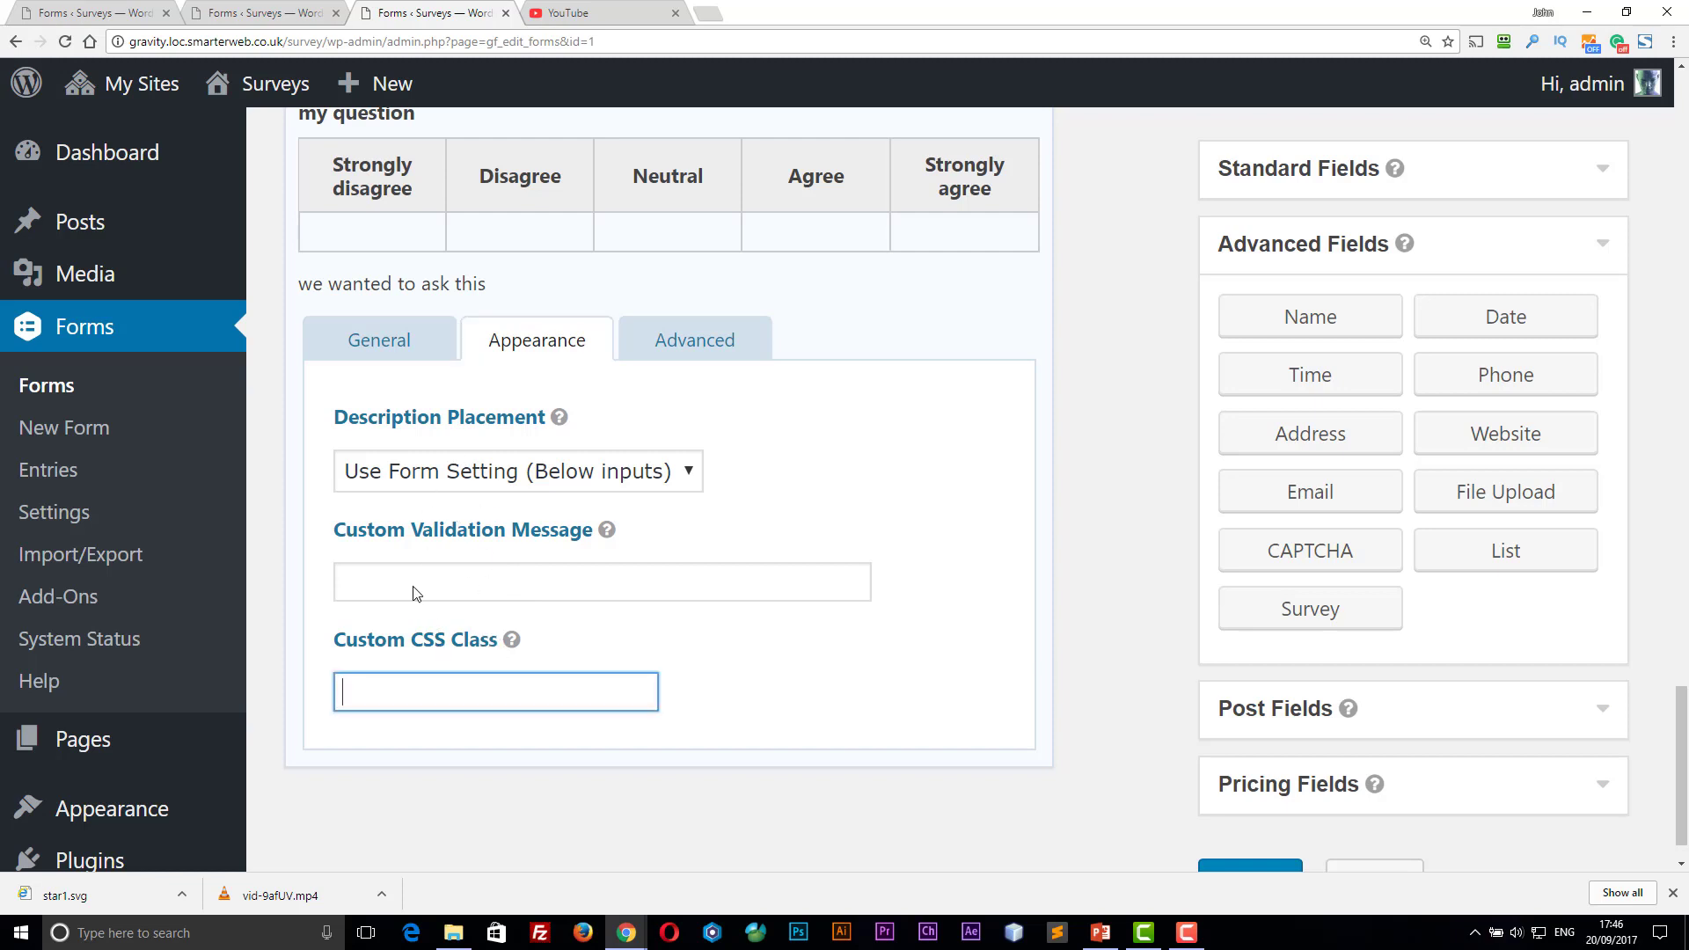
click(426, 477)
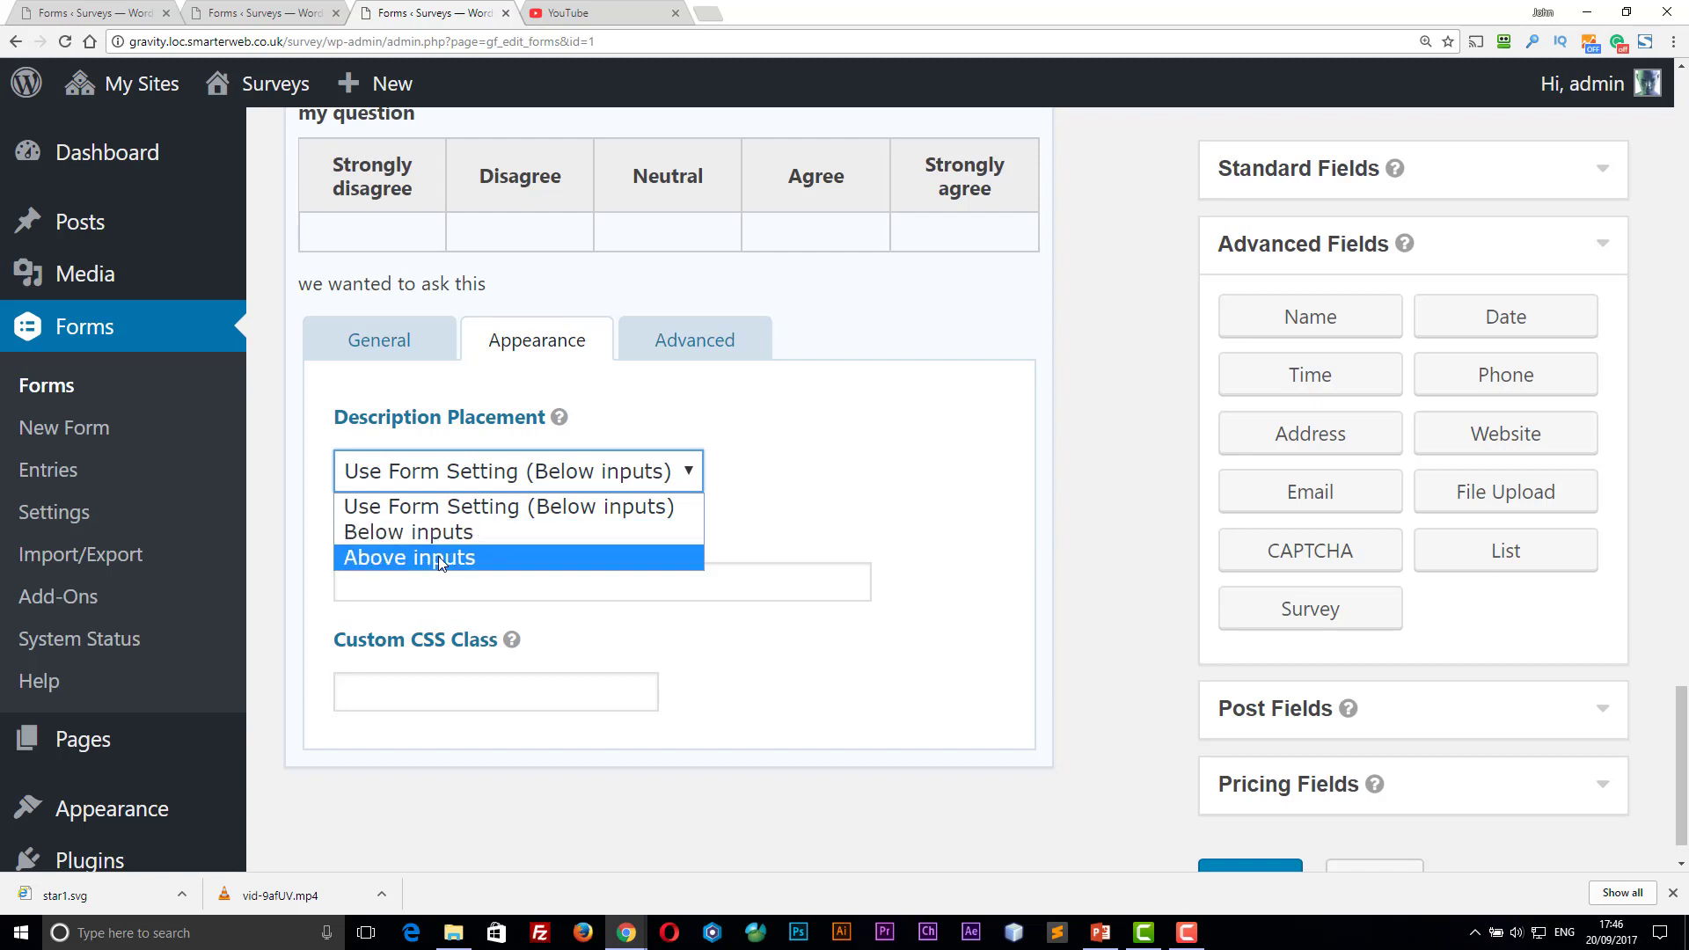
click(712, 570)
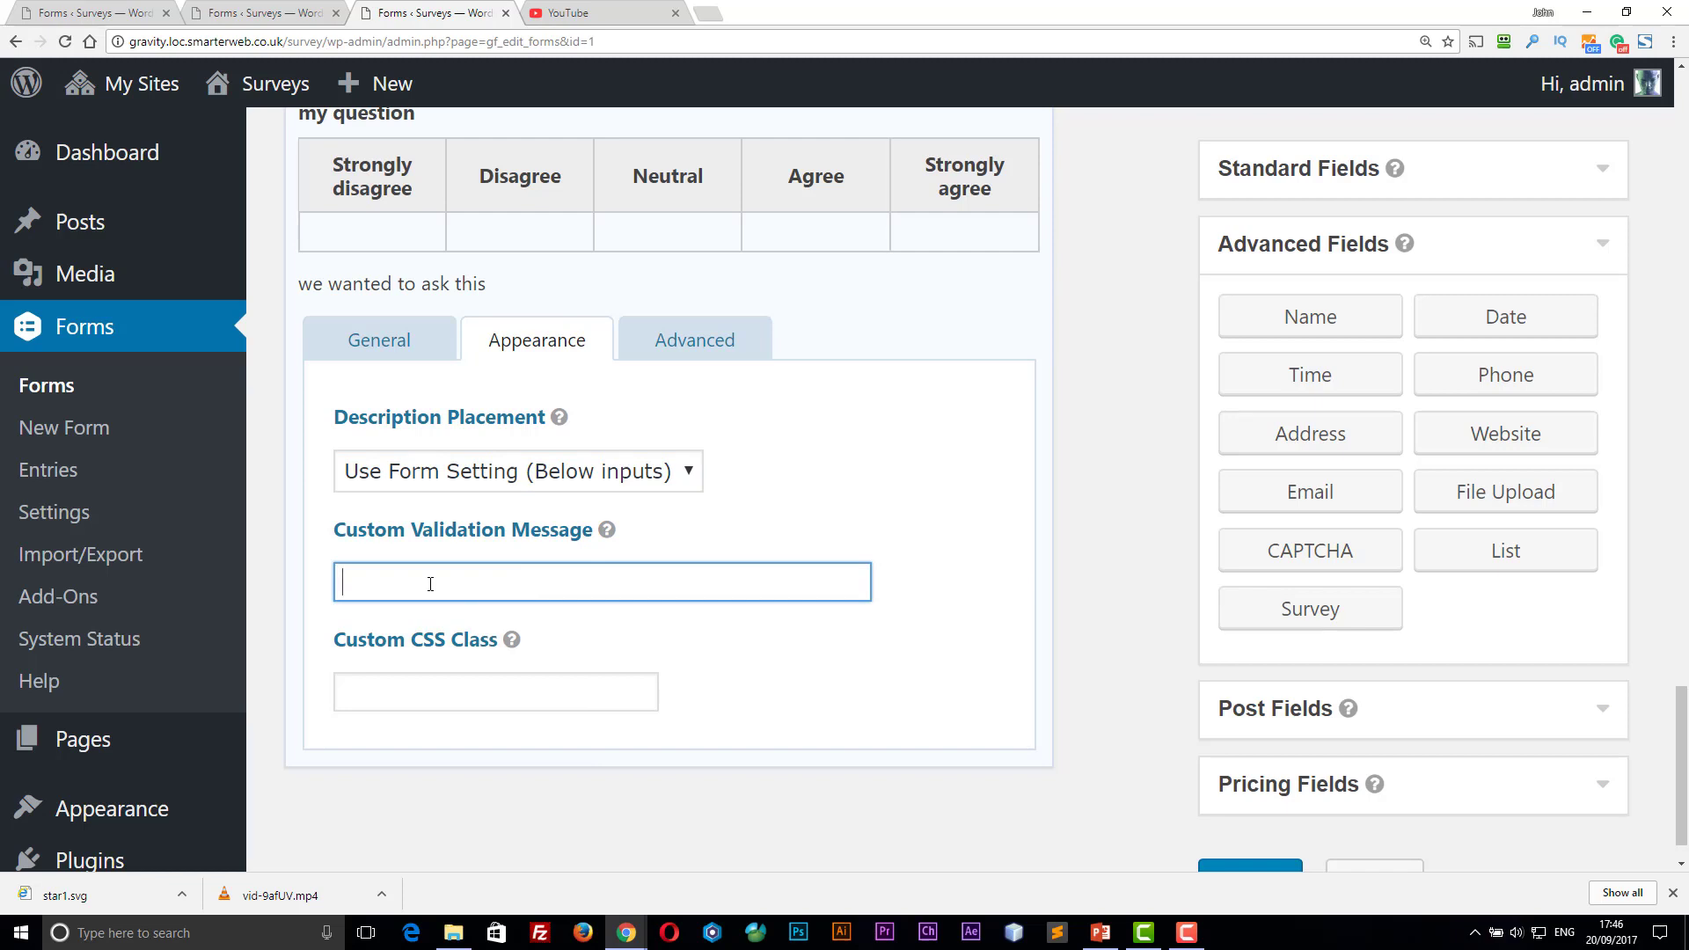
click(685, 343)
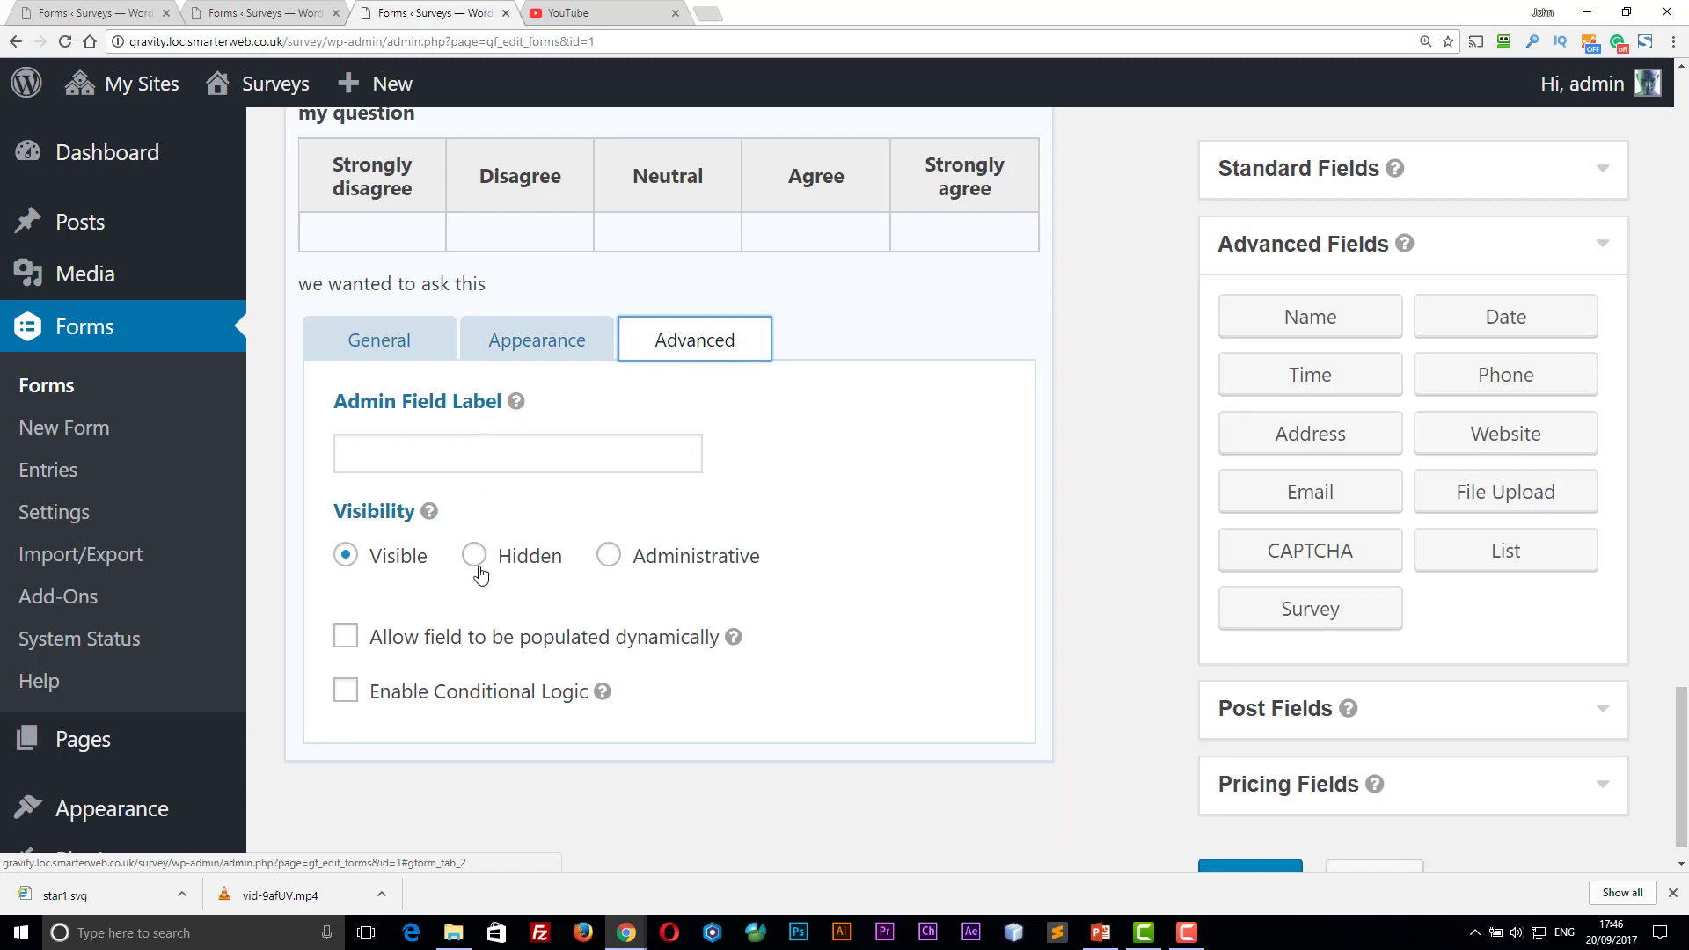
- Enable conditional logic: show this field if All match, Rating Survey is Terrible
click(346, 693)
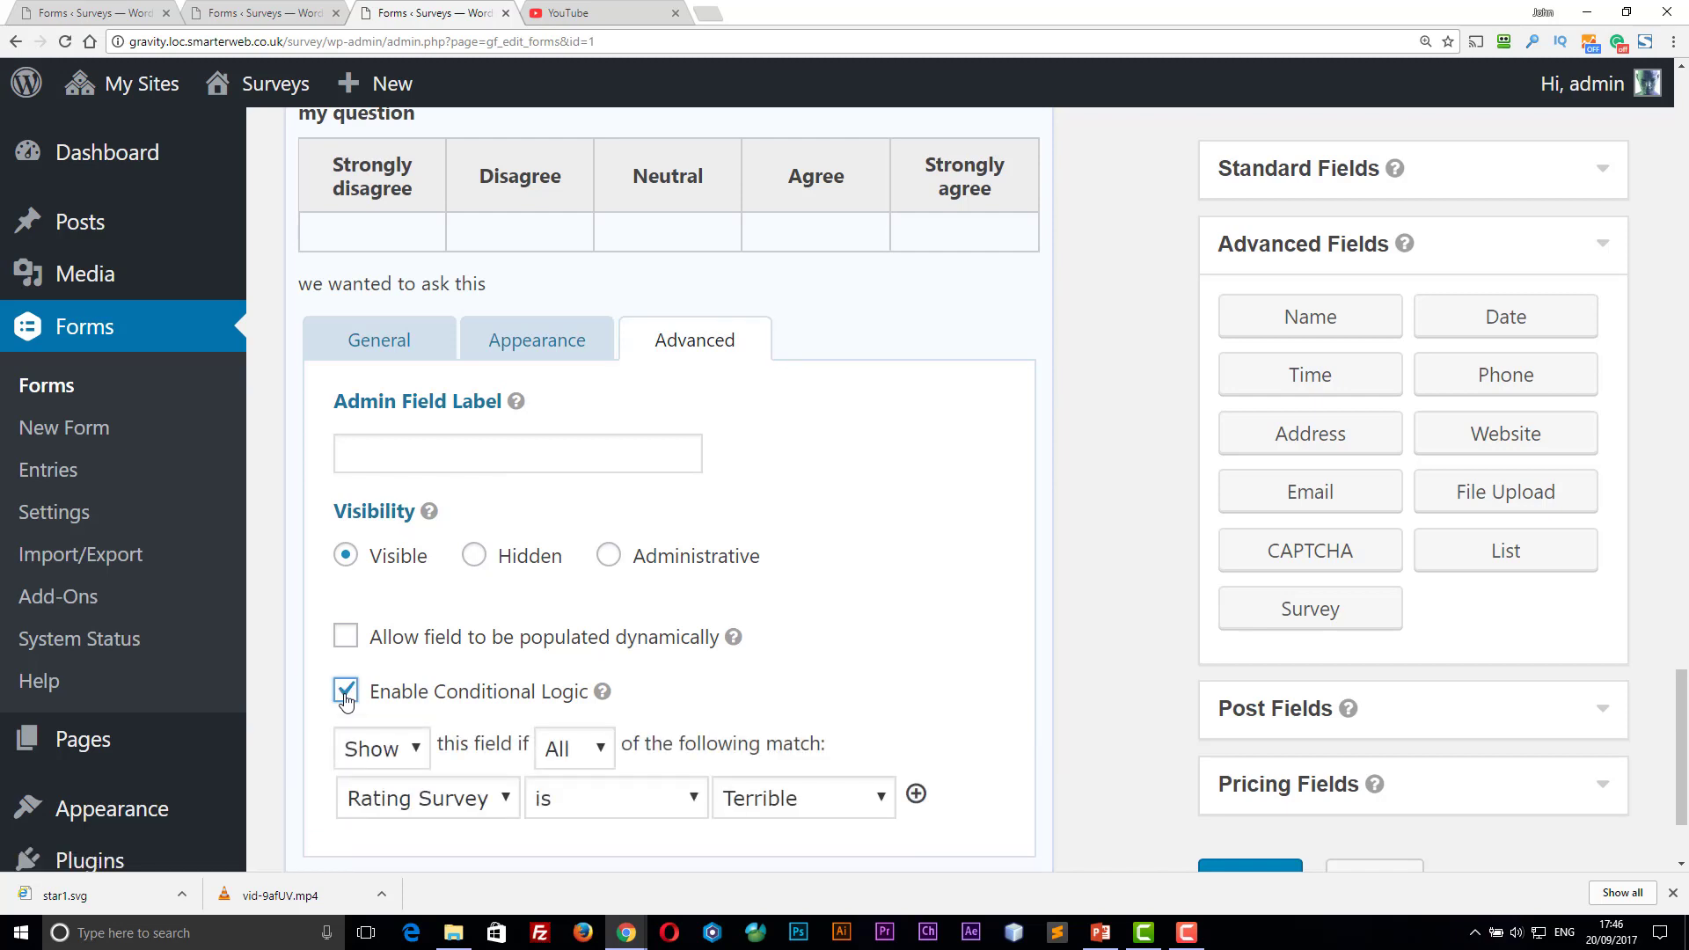
scroll(814, 661, down, 1)
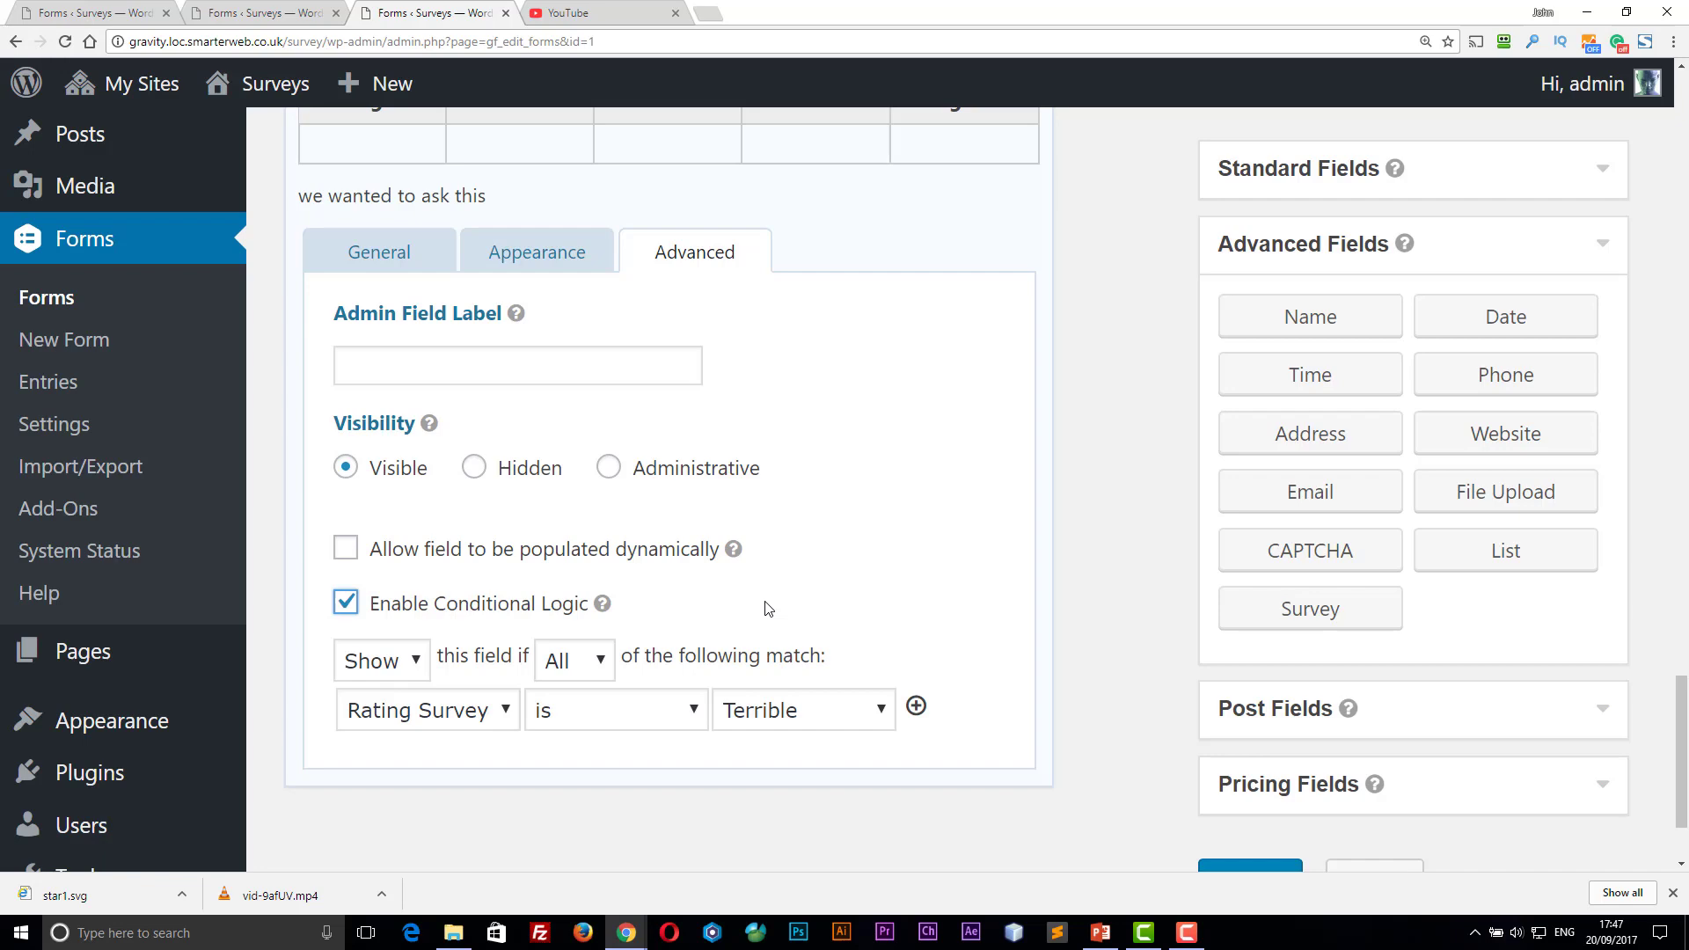
- Collapse the Likert field's settings and go to Forms > Entries, triggering an unsaved-changes warning
scroll(906, 511, up, 4)
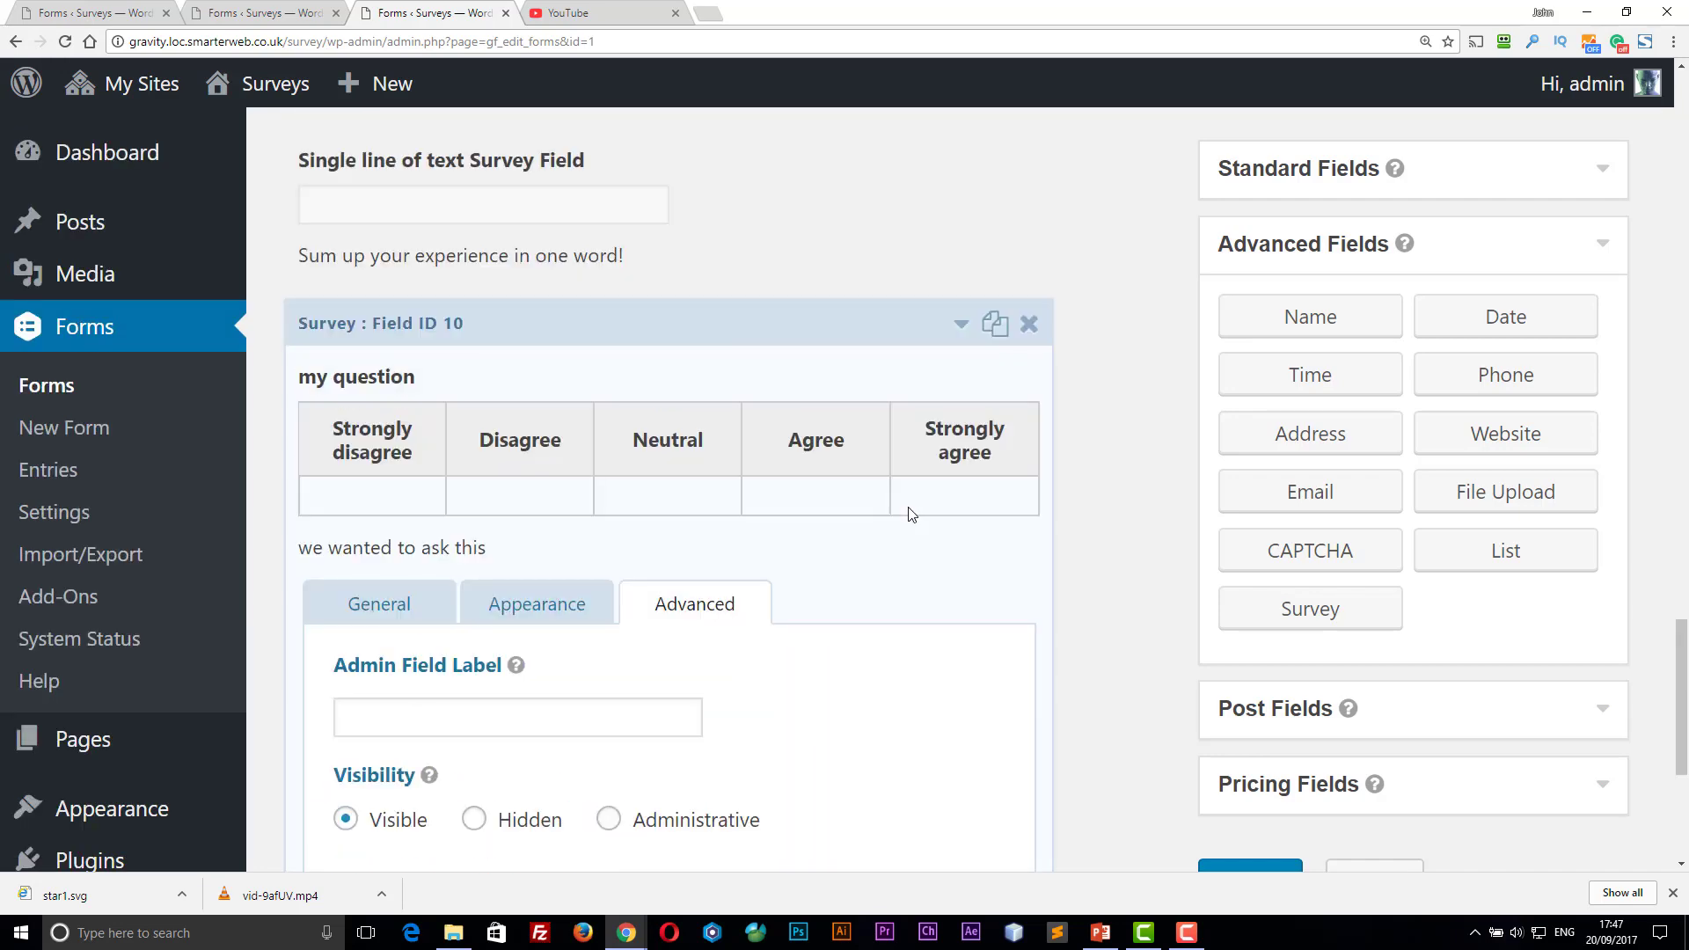
click(961, 326)
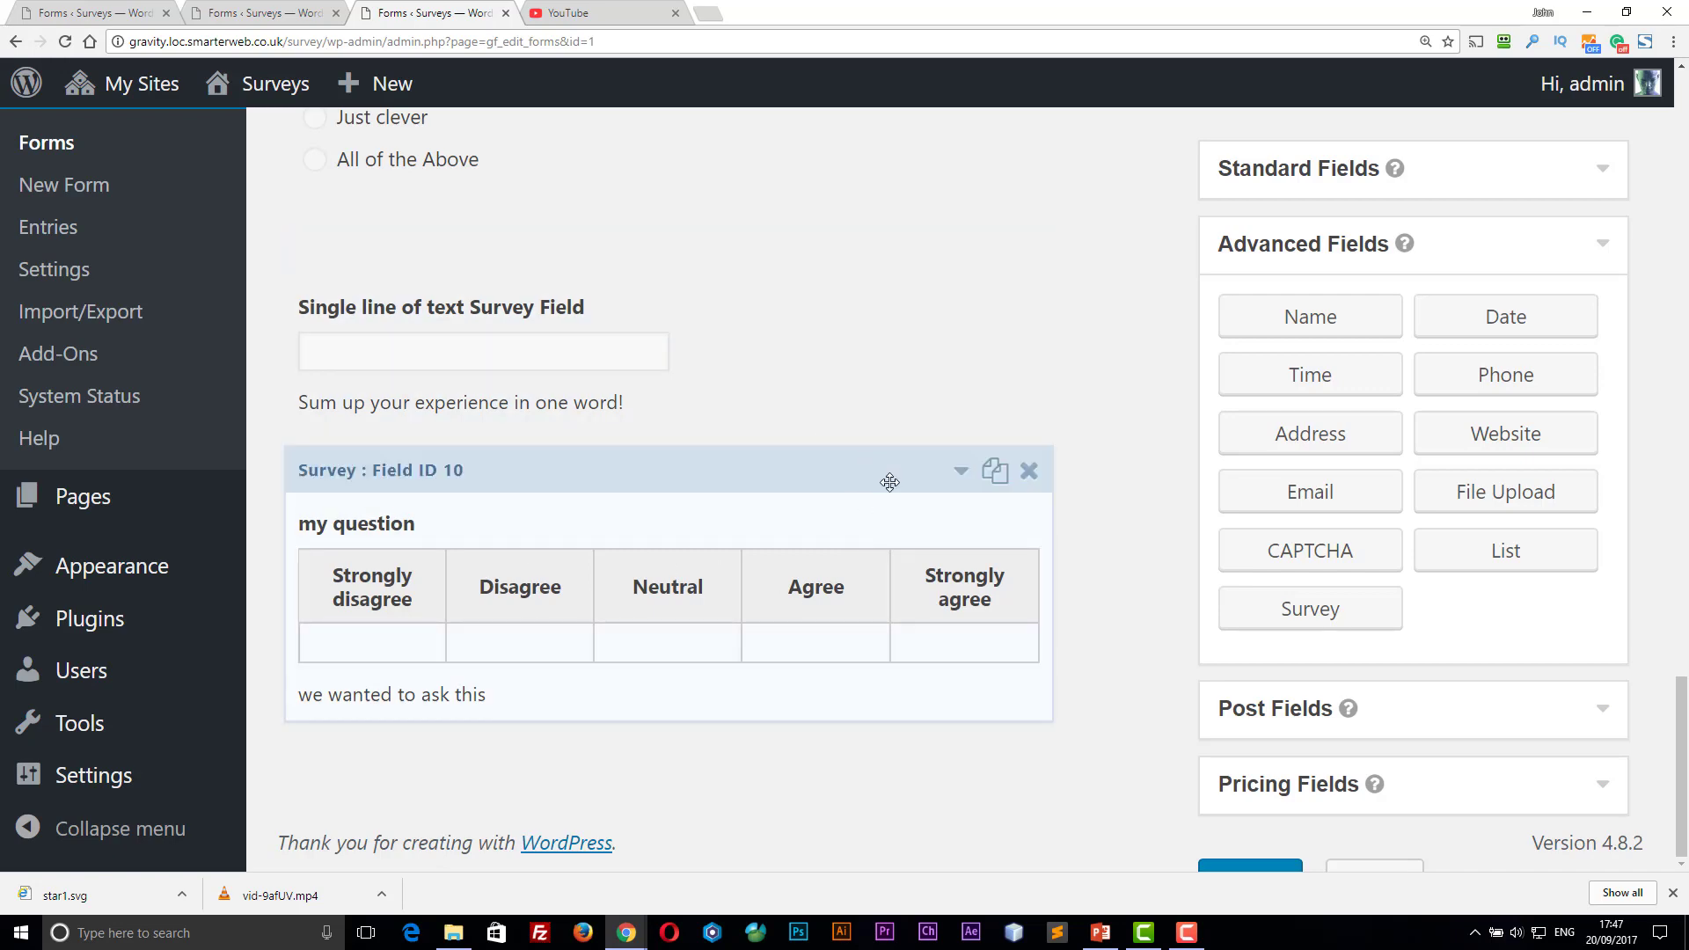
scroll(879, 484, up, 2)
scroll(649, 479, up, 8)
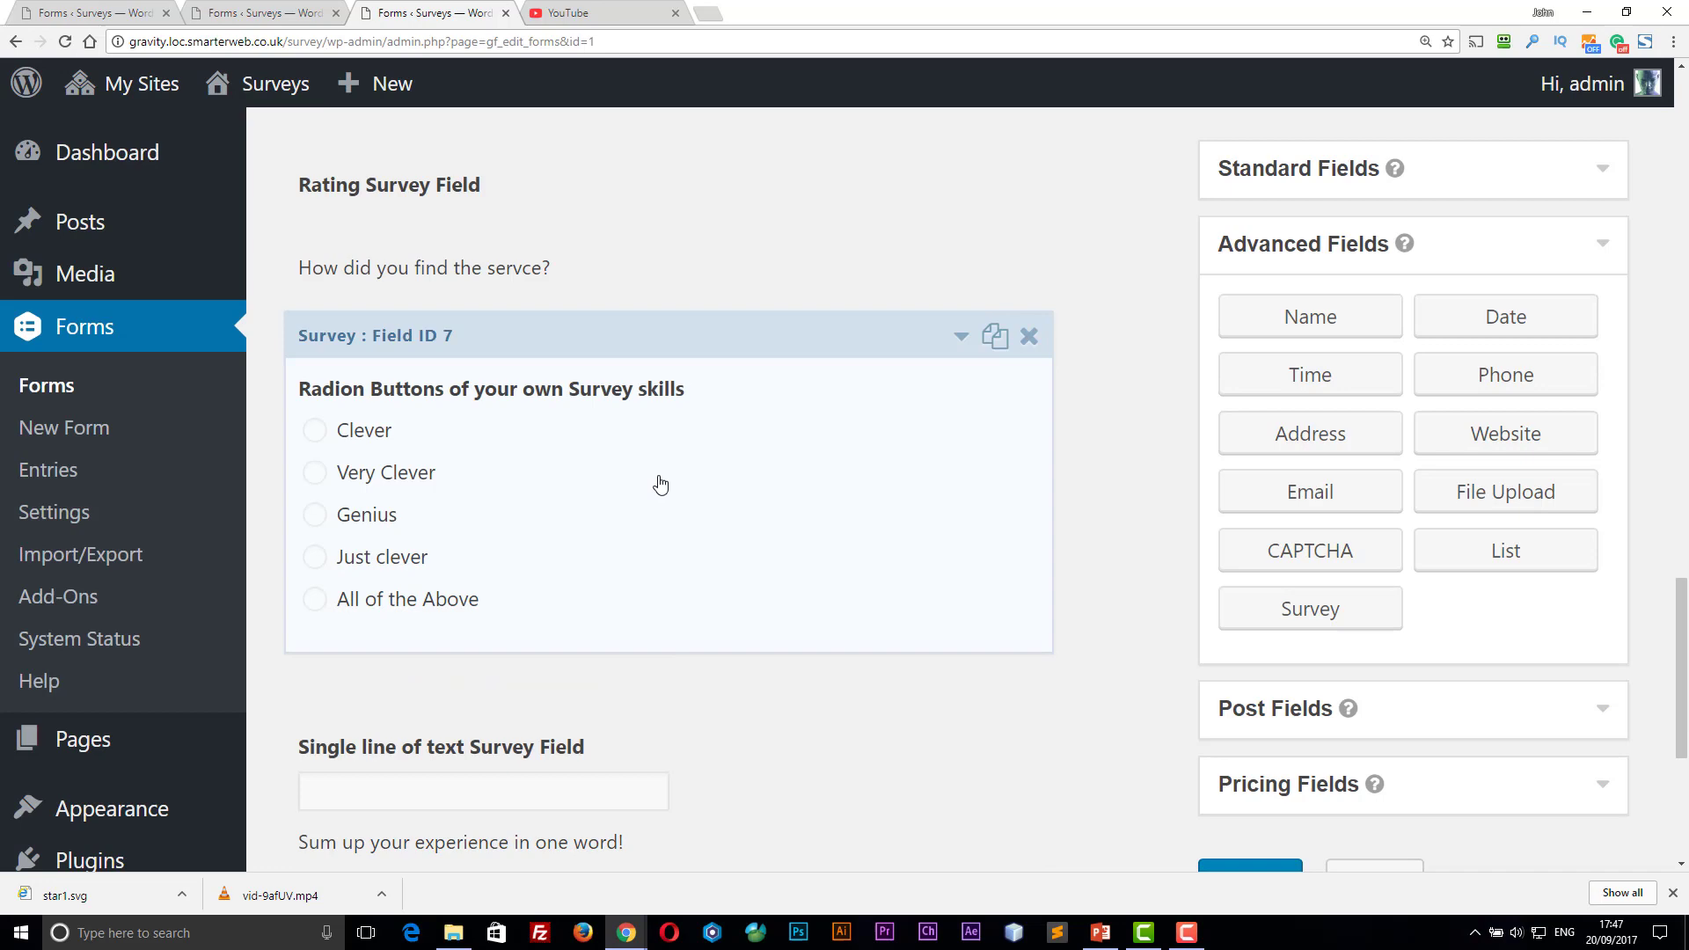
scroll(729, 485, up, 2)
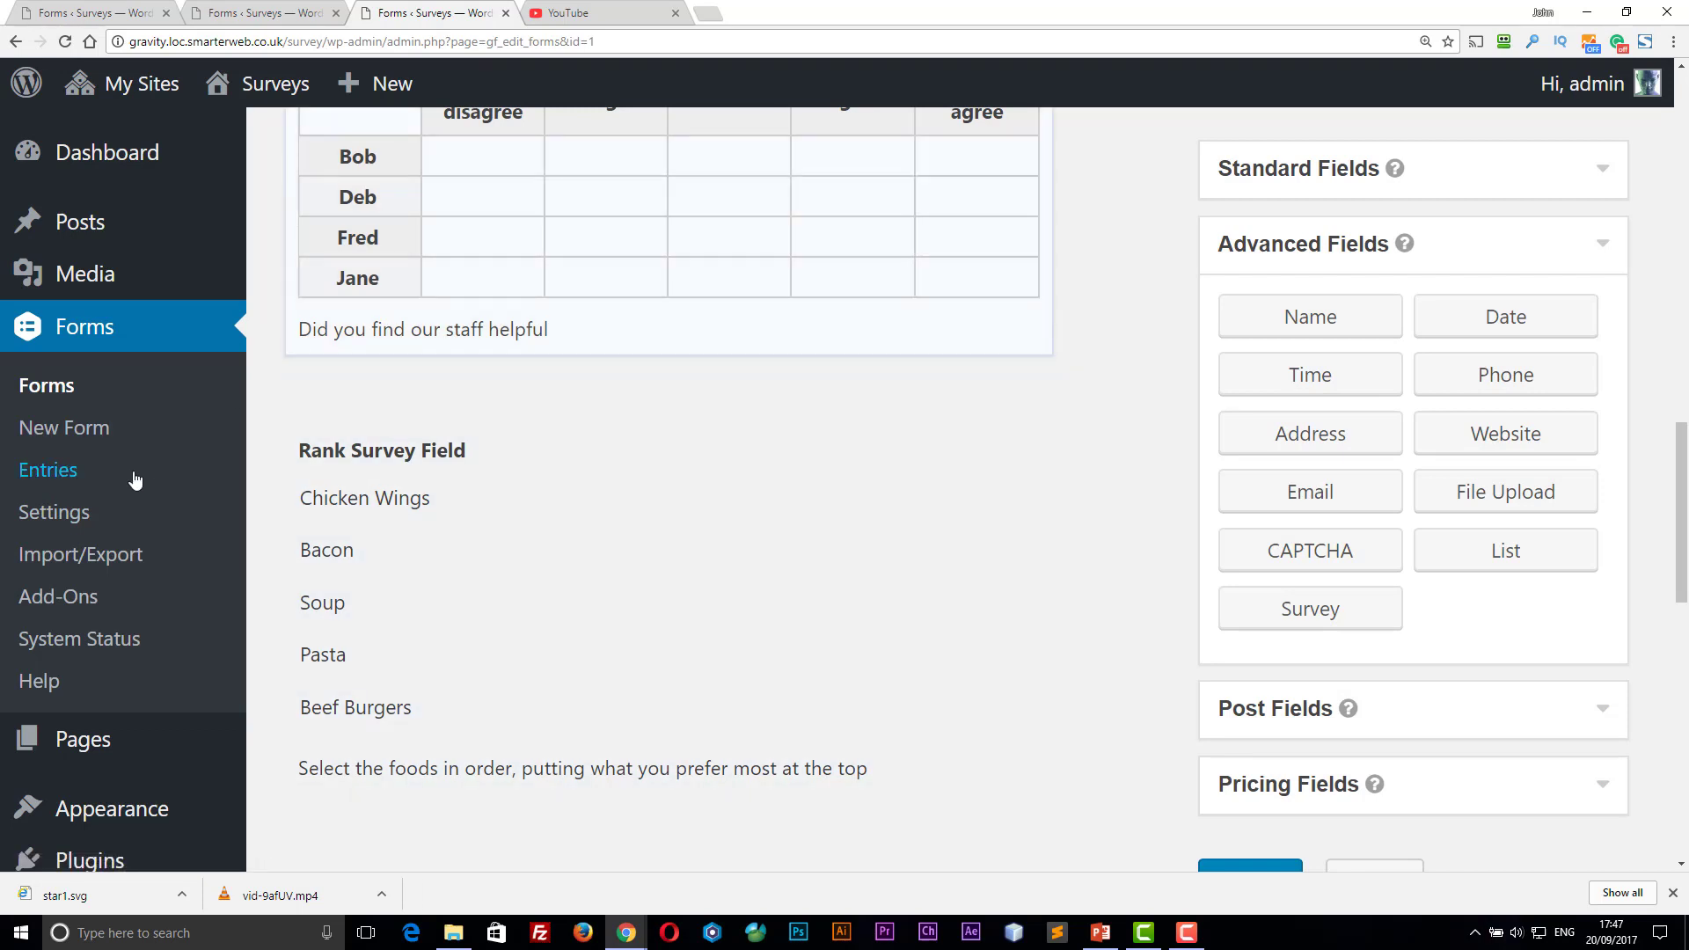
click(52, 471)
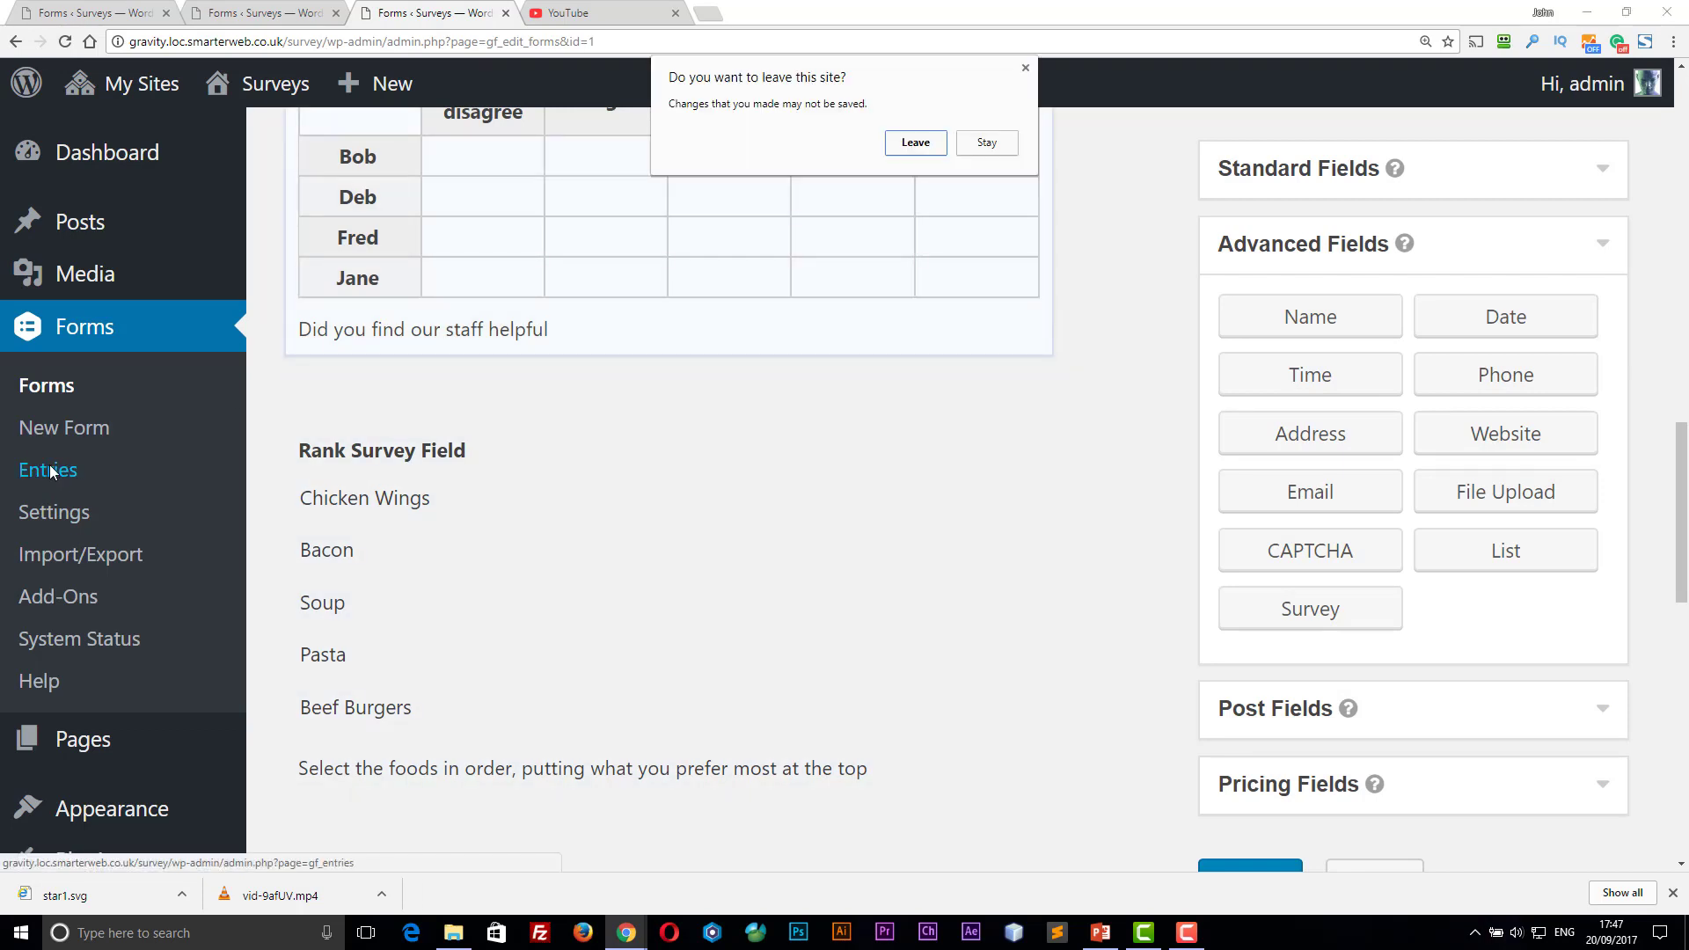
- Leave the editor without saving and look through the Demo form's two survey entries
click(912, 146)
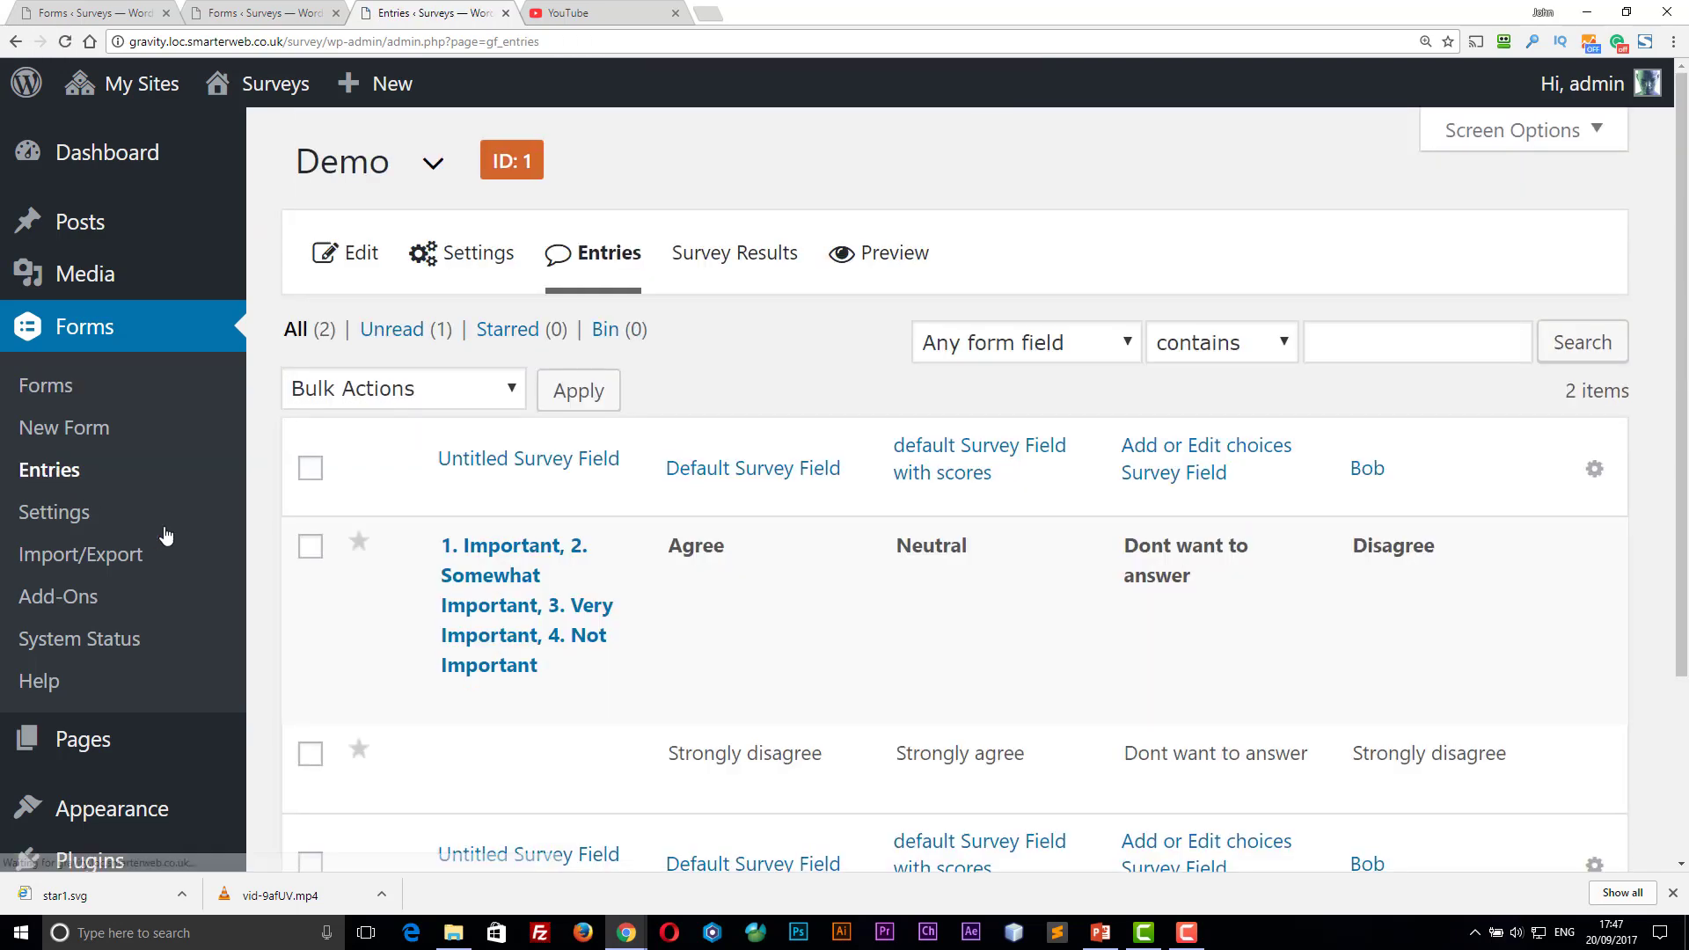
scroll(347, 577, down, 3)
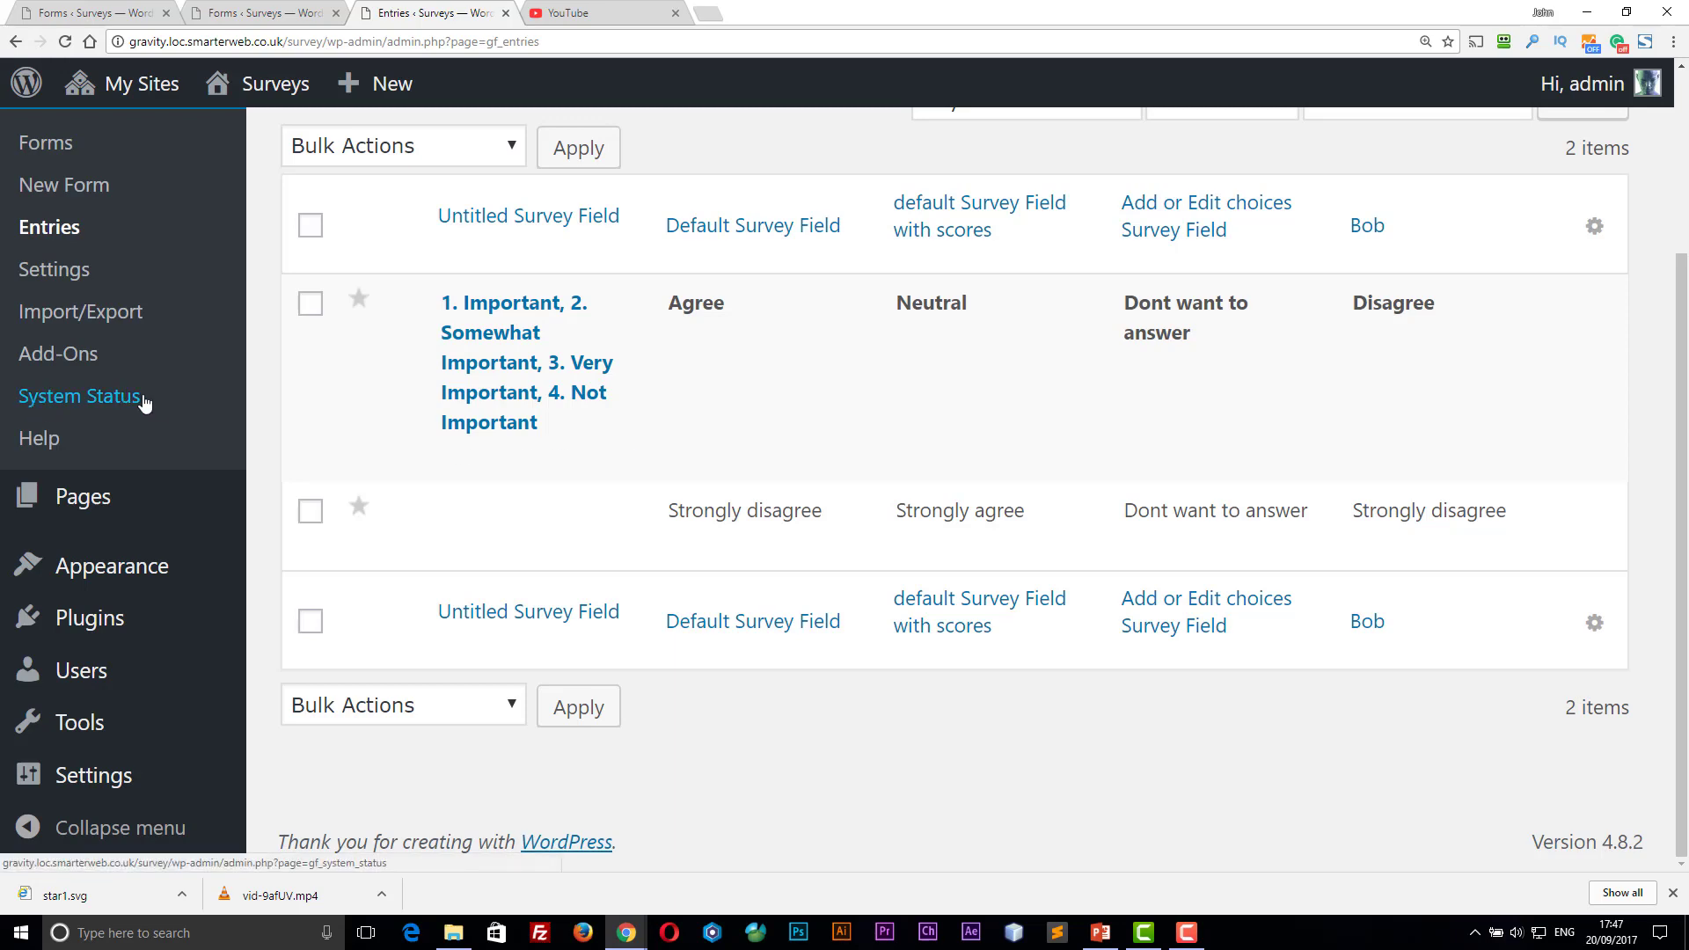
scroll(362, 417, up, 3)
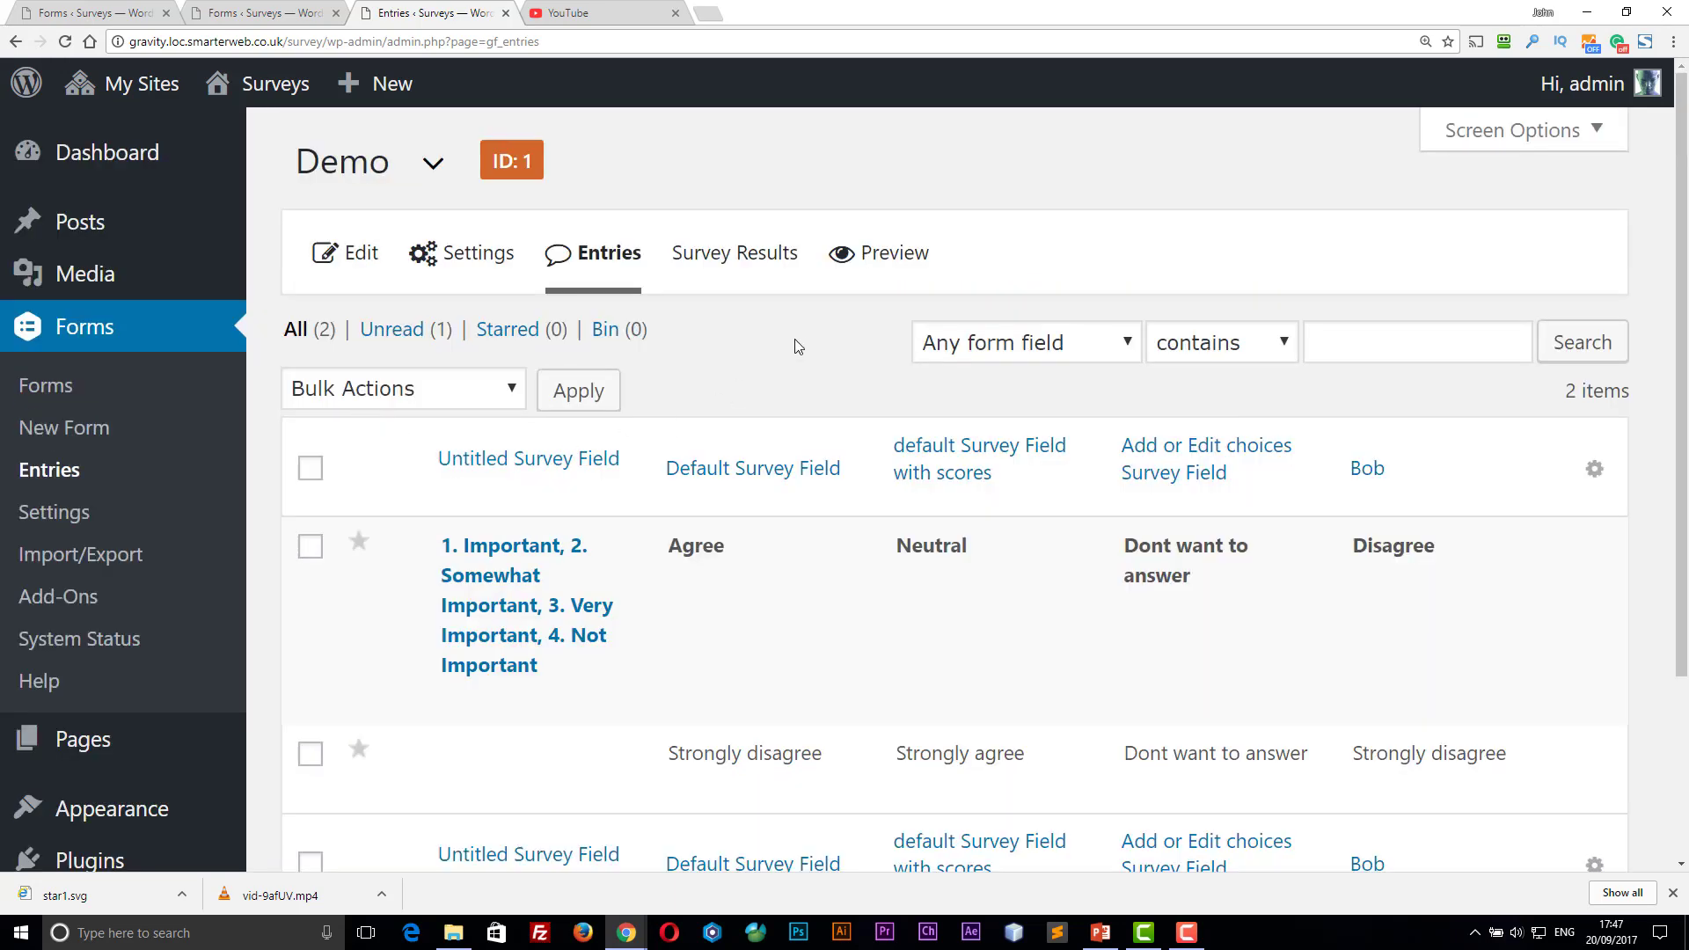
- Open Survey Results, try the Start and End date filters without choosing dates, and review the scores
click(731, 256)
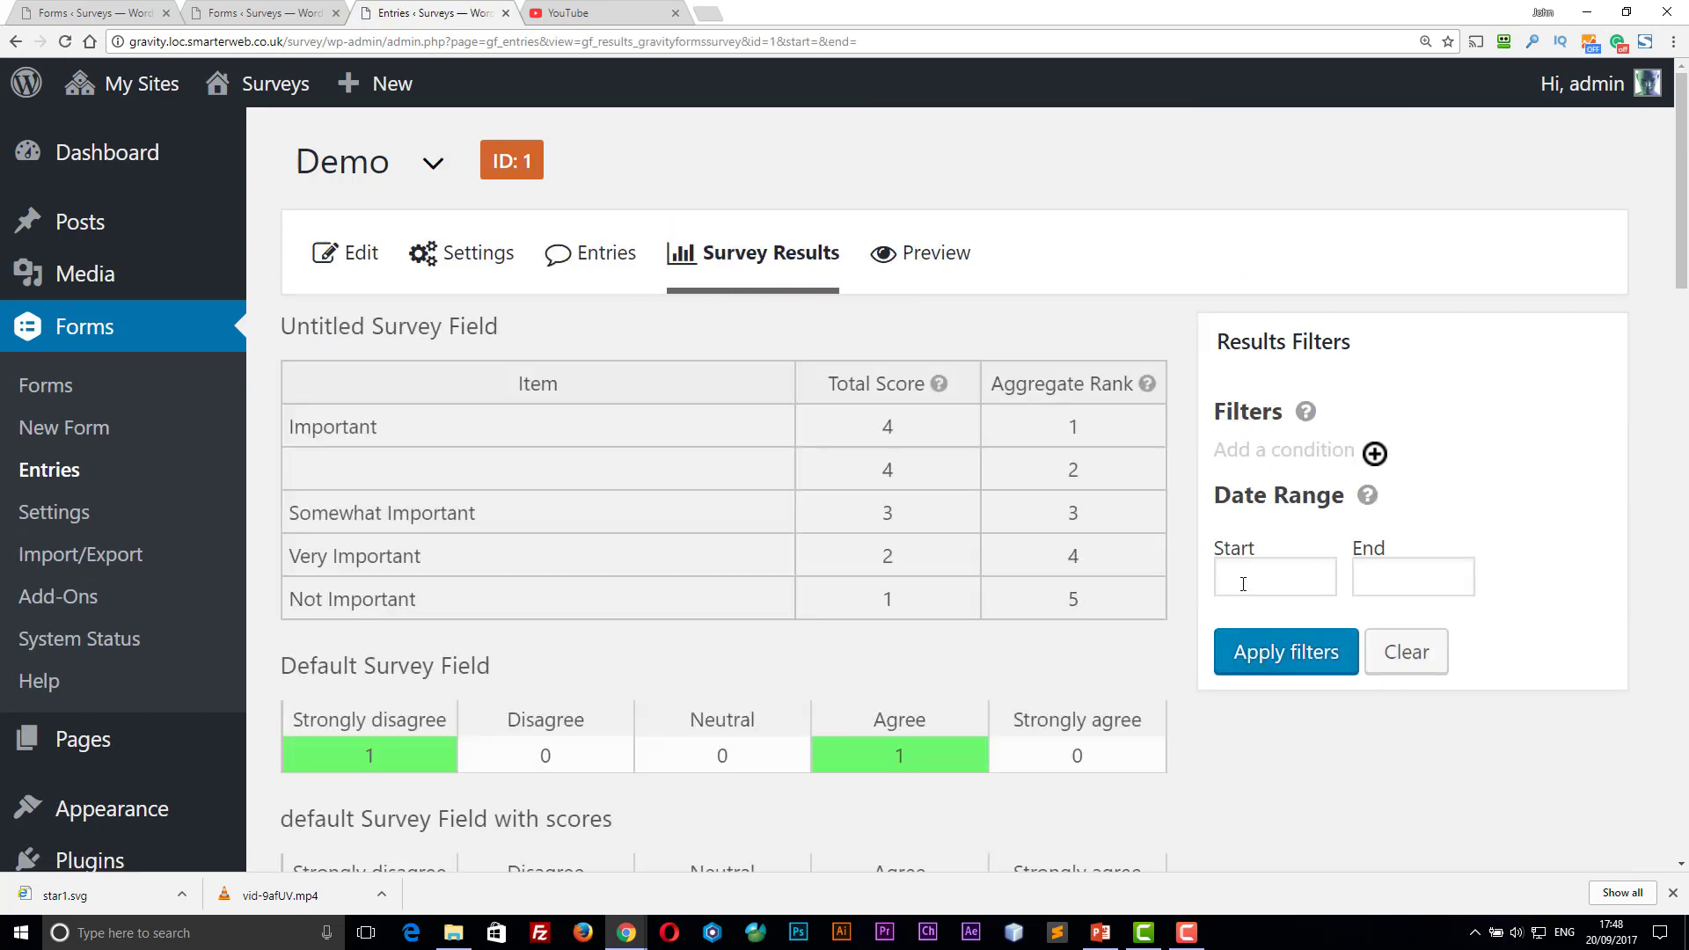
click(1272, 581)
click(1362, 583)
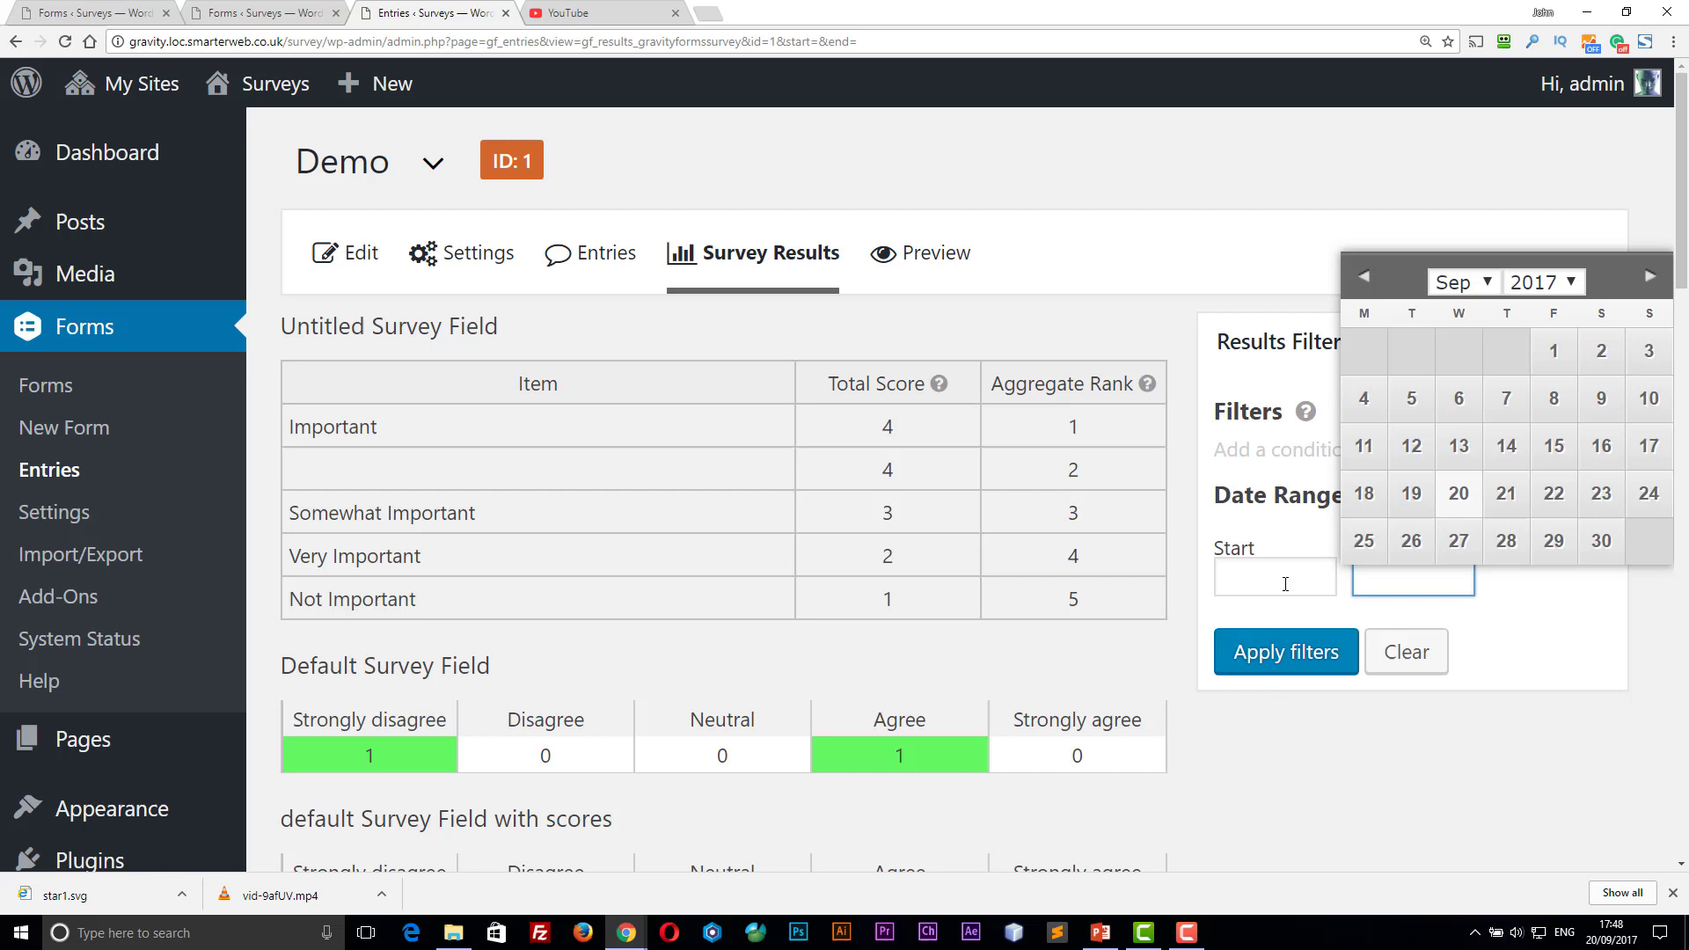
click(714, 416)
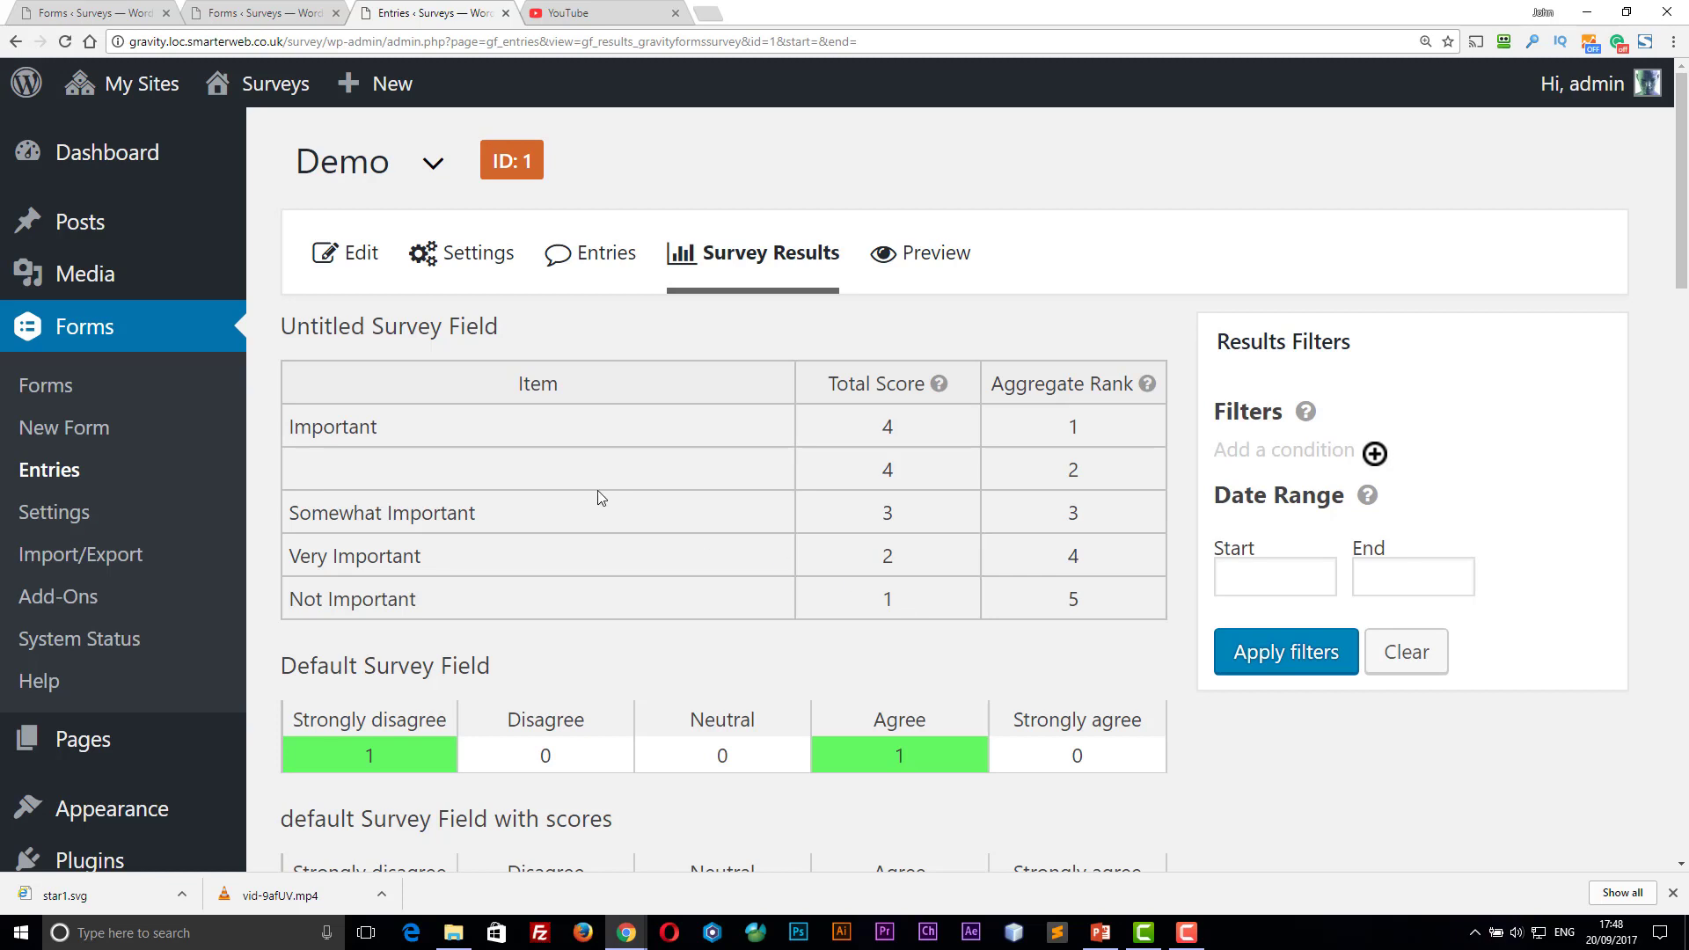
scroll(464, 440, down, 1)
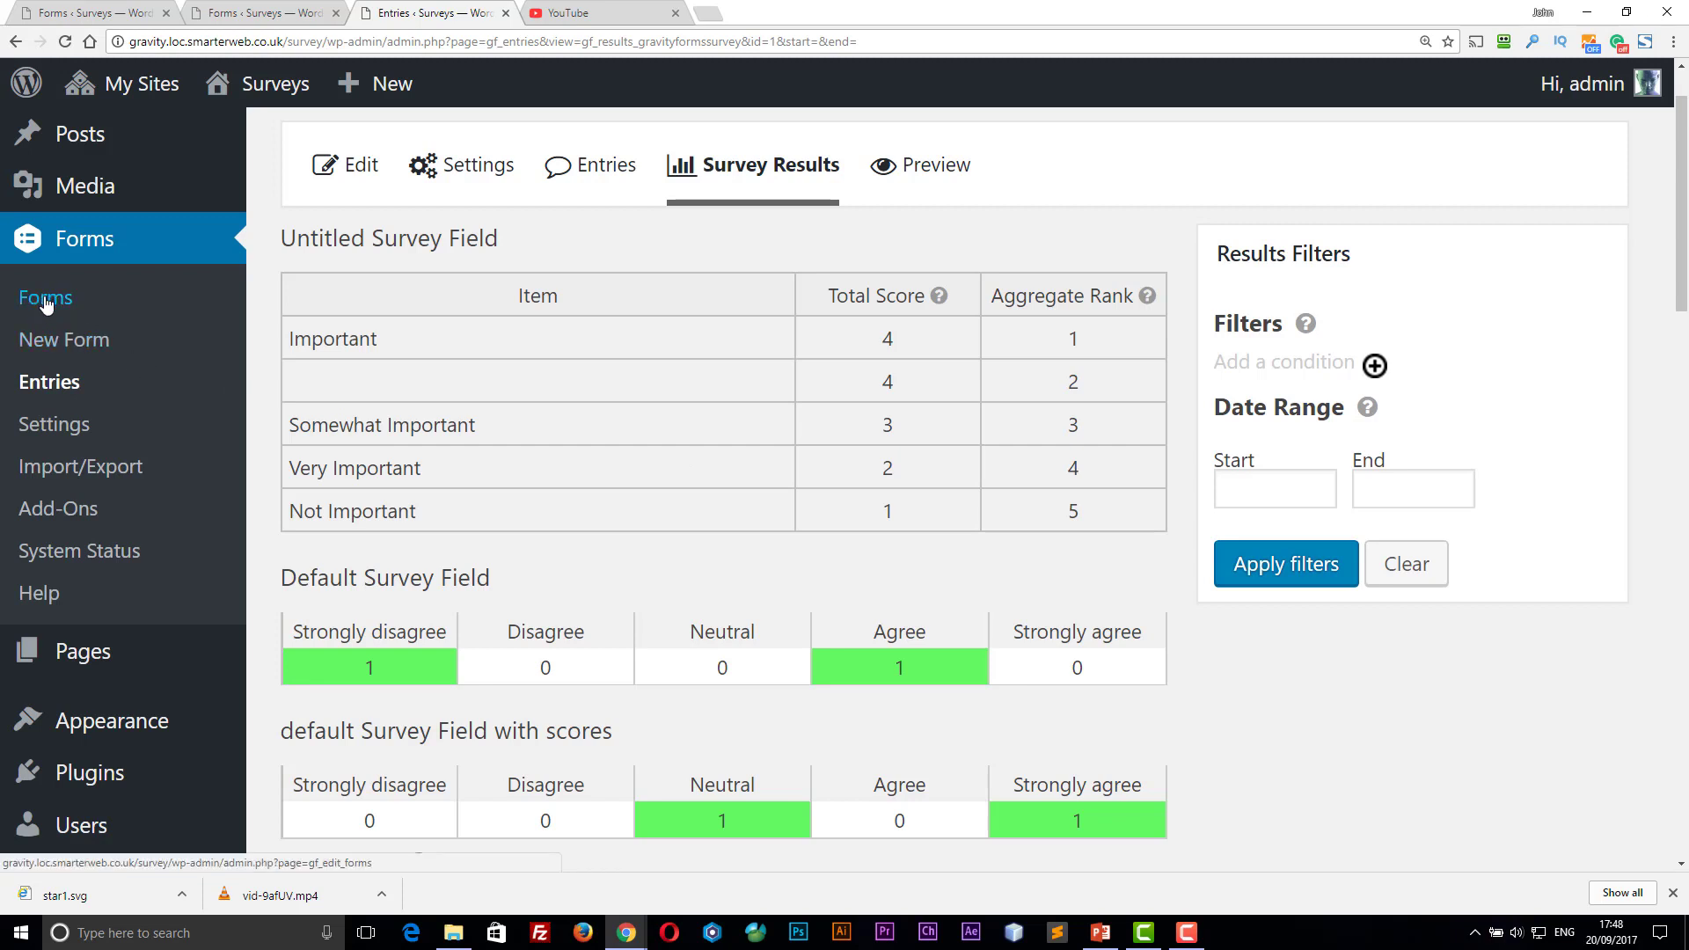
scroll(633, 378, down, 3)
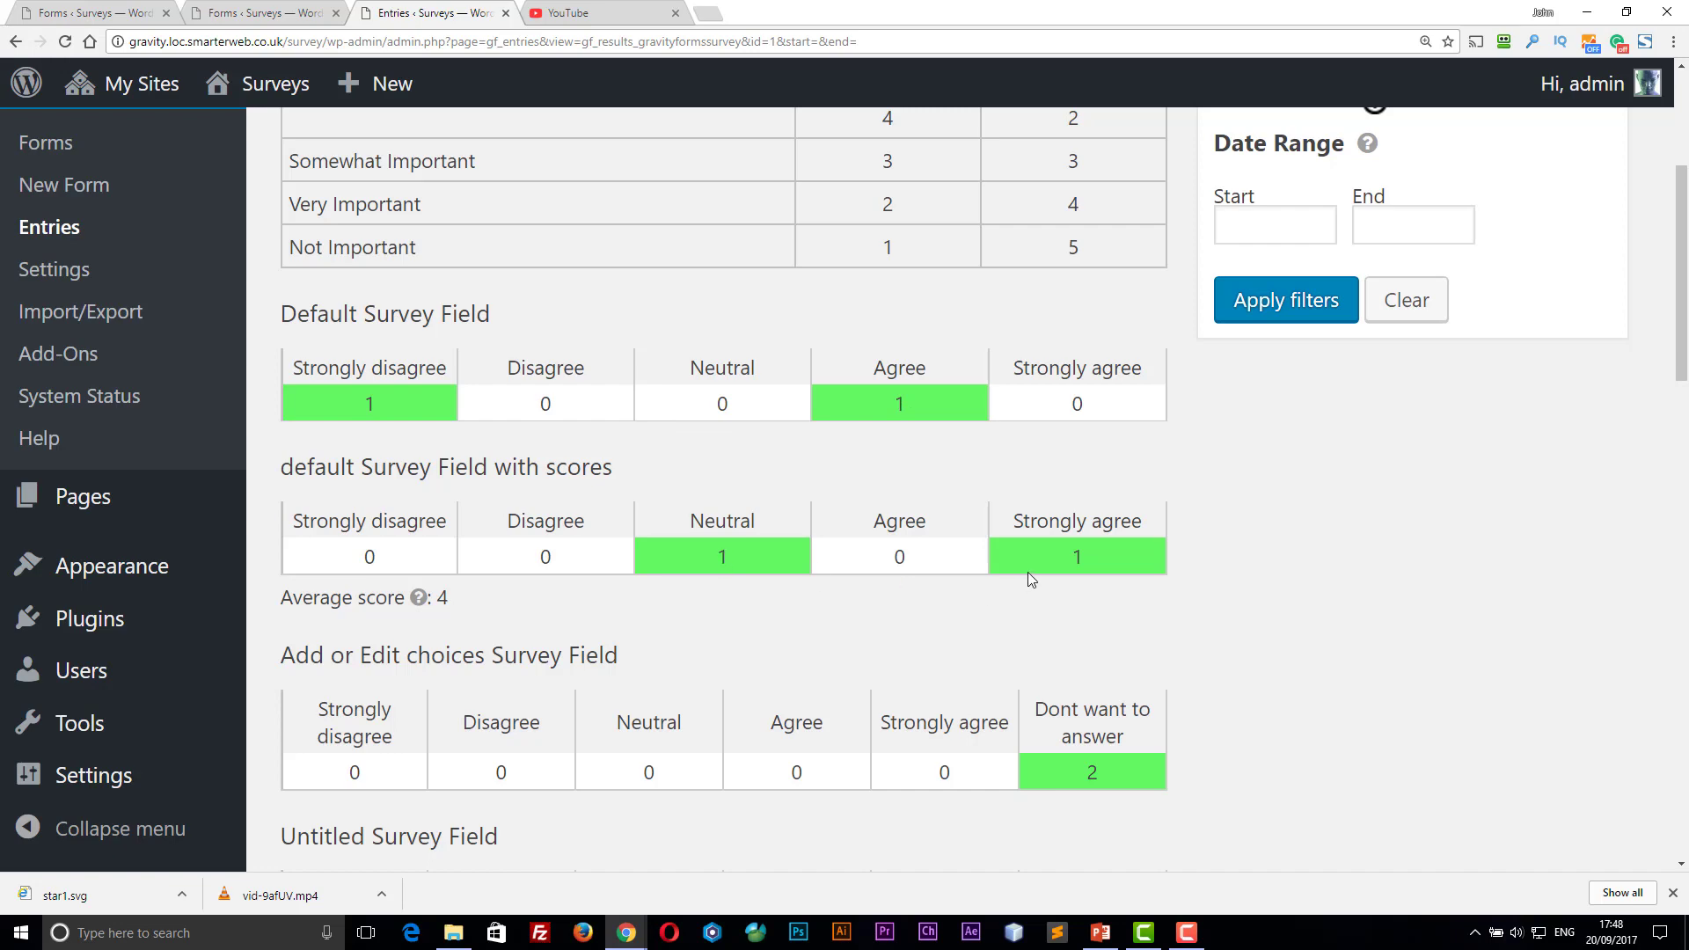
scroll(1027, 572, down, 2)
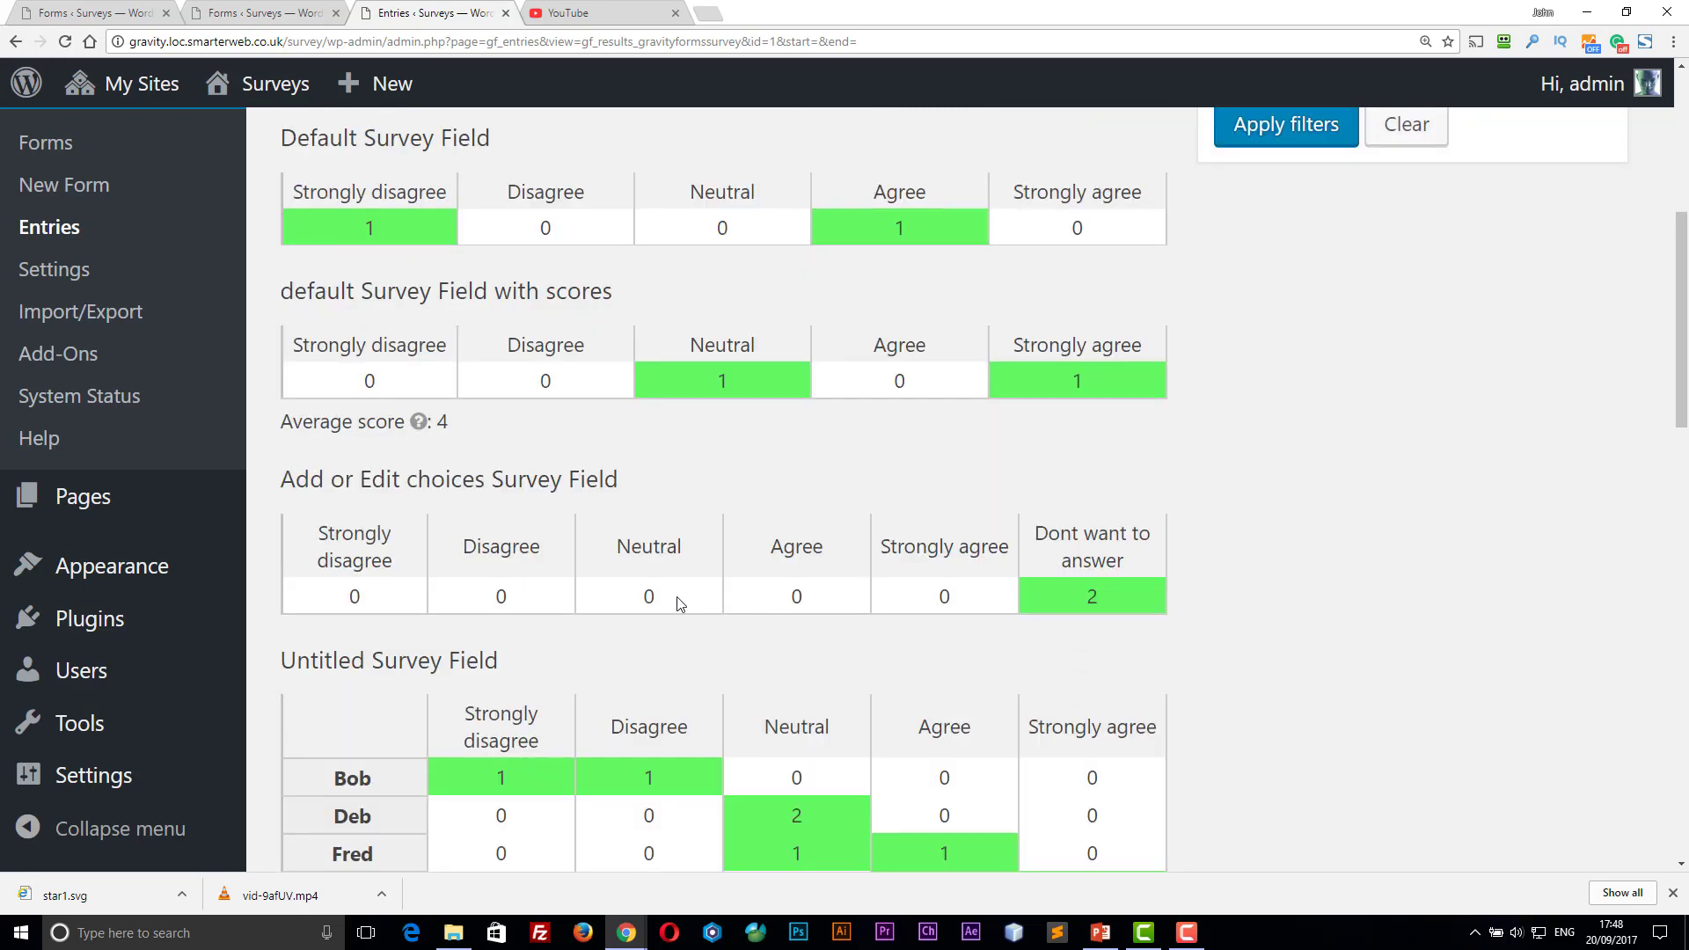
scroll(698, 592, down, 3)
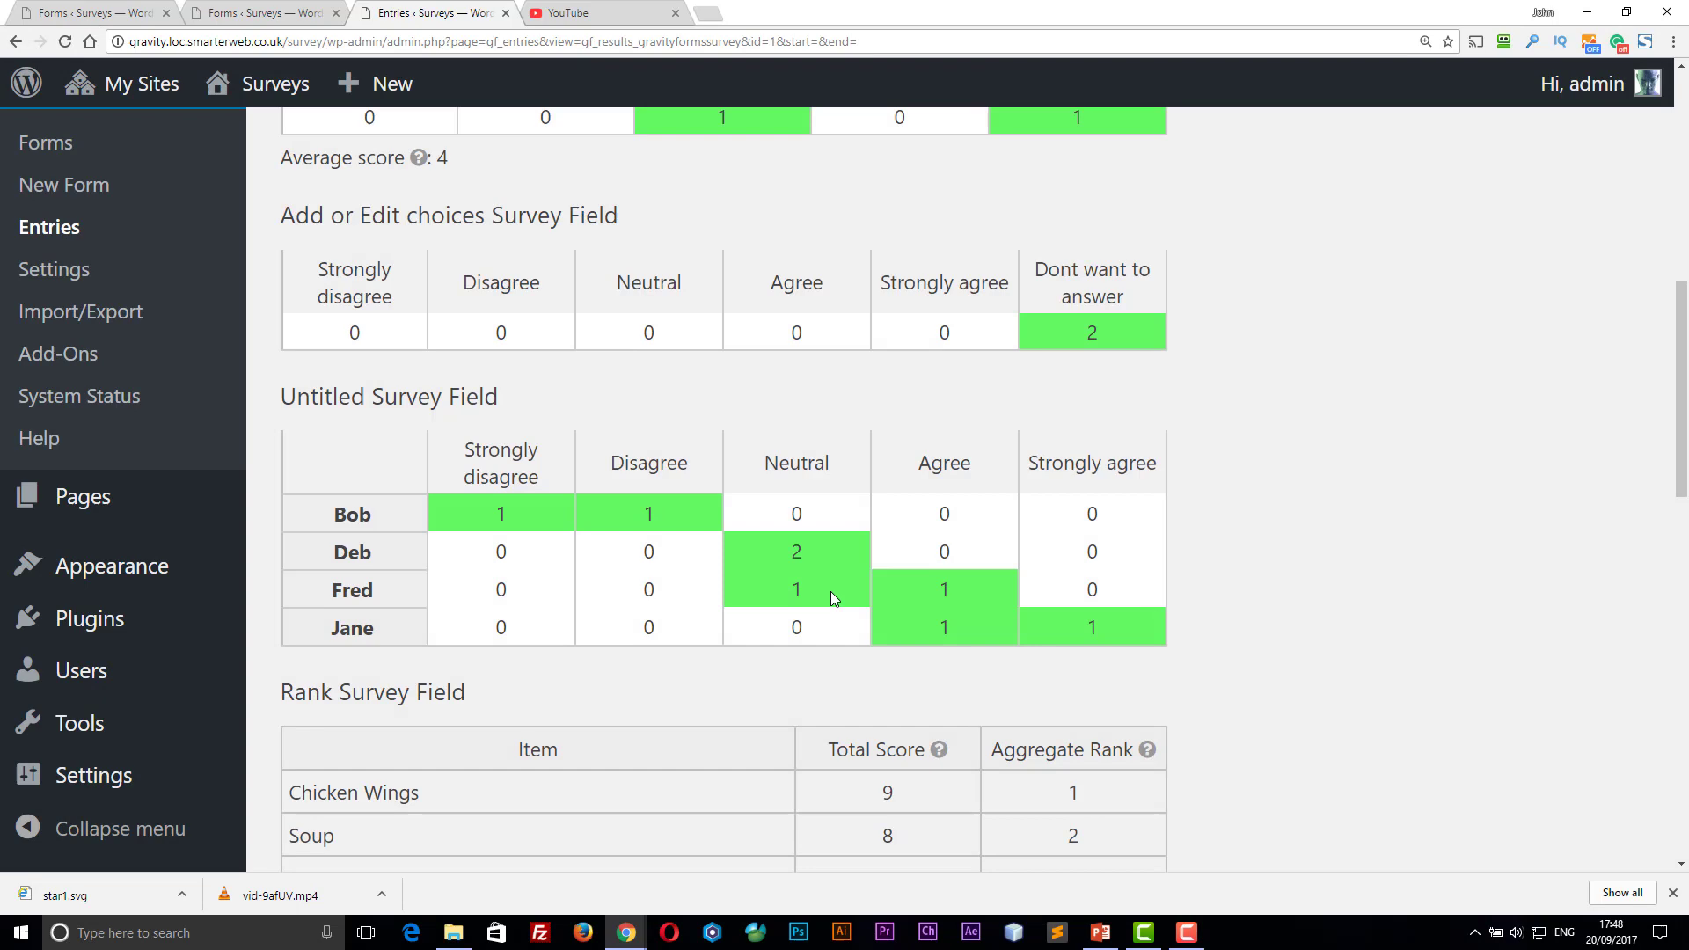
scroll(988, 625, down, 2)
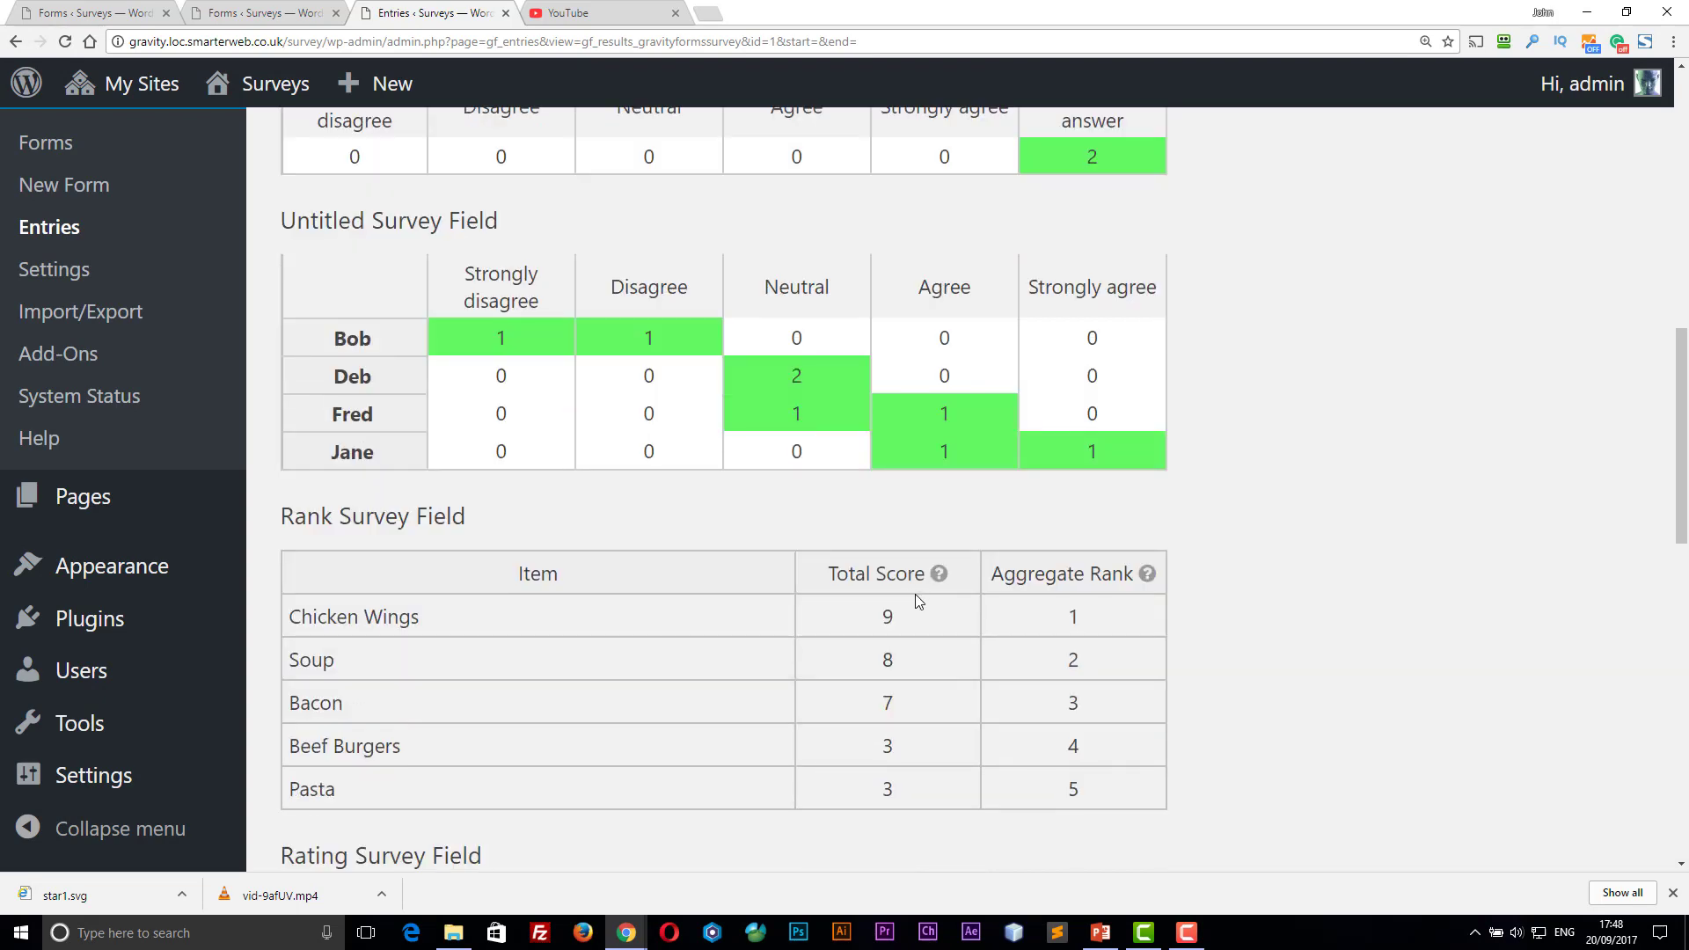
scroll(915, 594, down, 3)
scroll(921, 594, down, 3)
scroll(923, 604, down, 2)
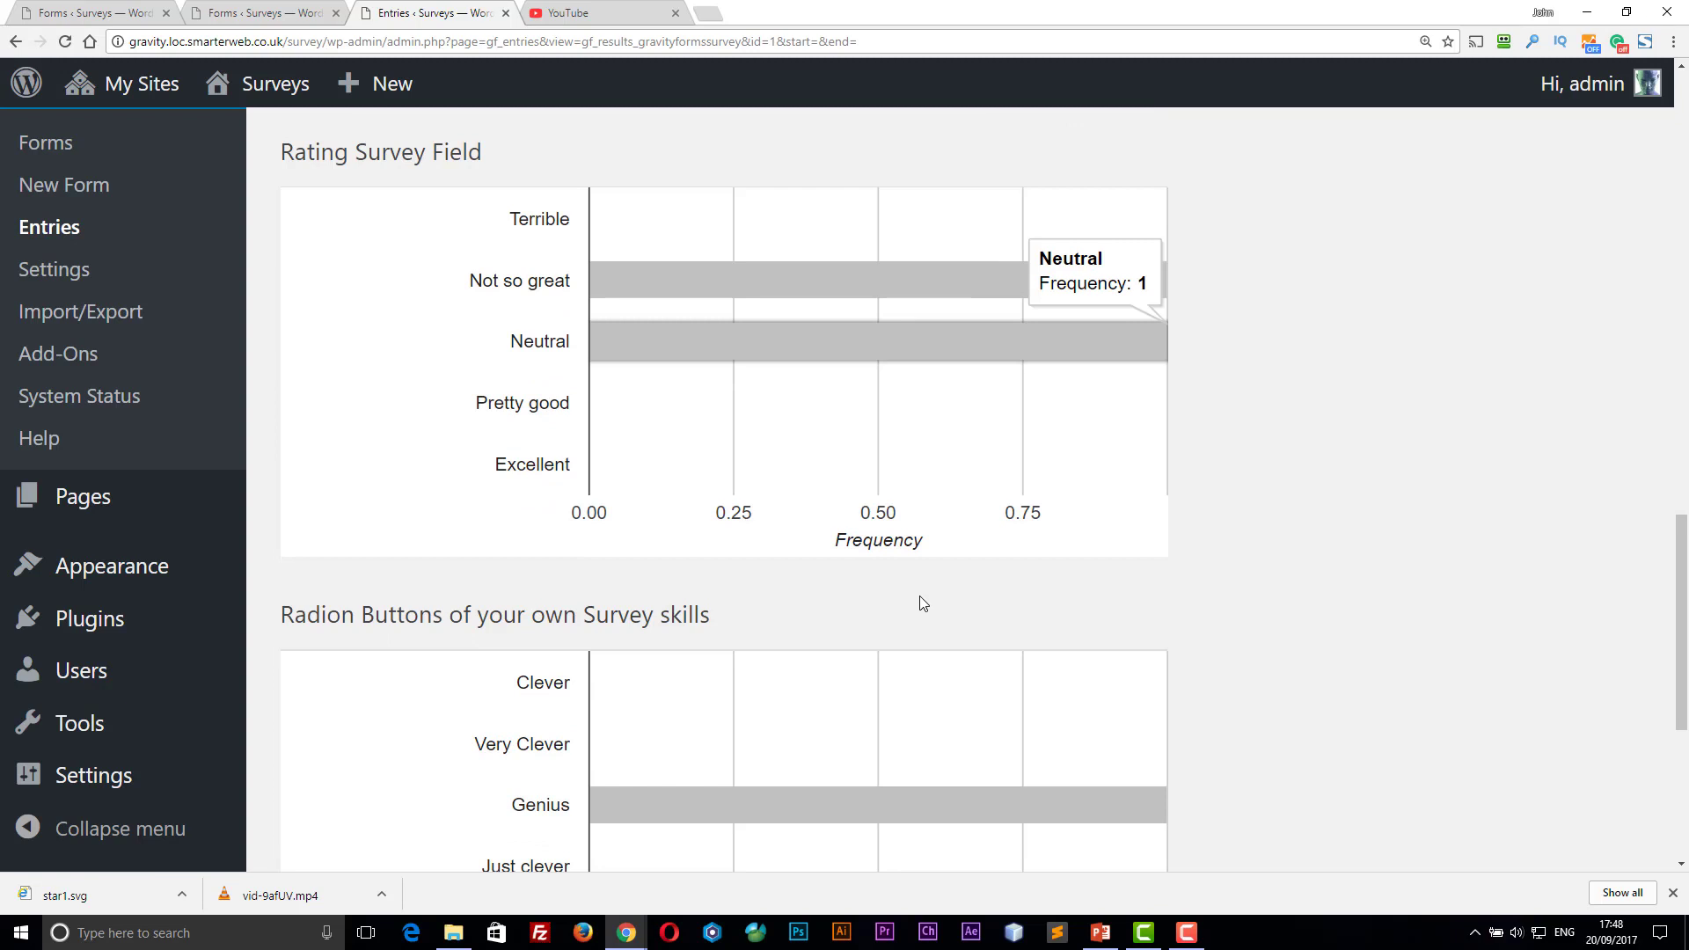
scroll(923, 604, down, 2)
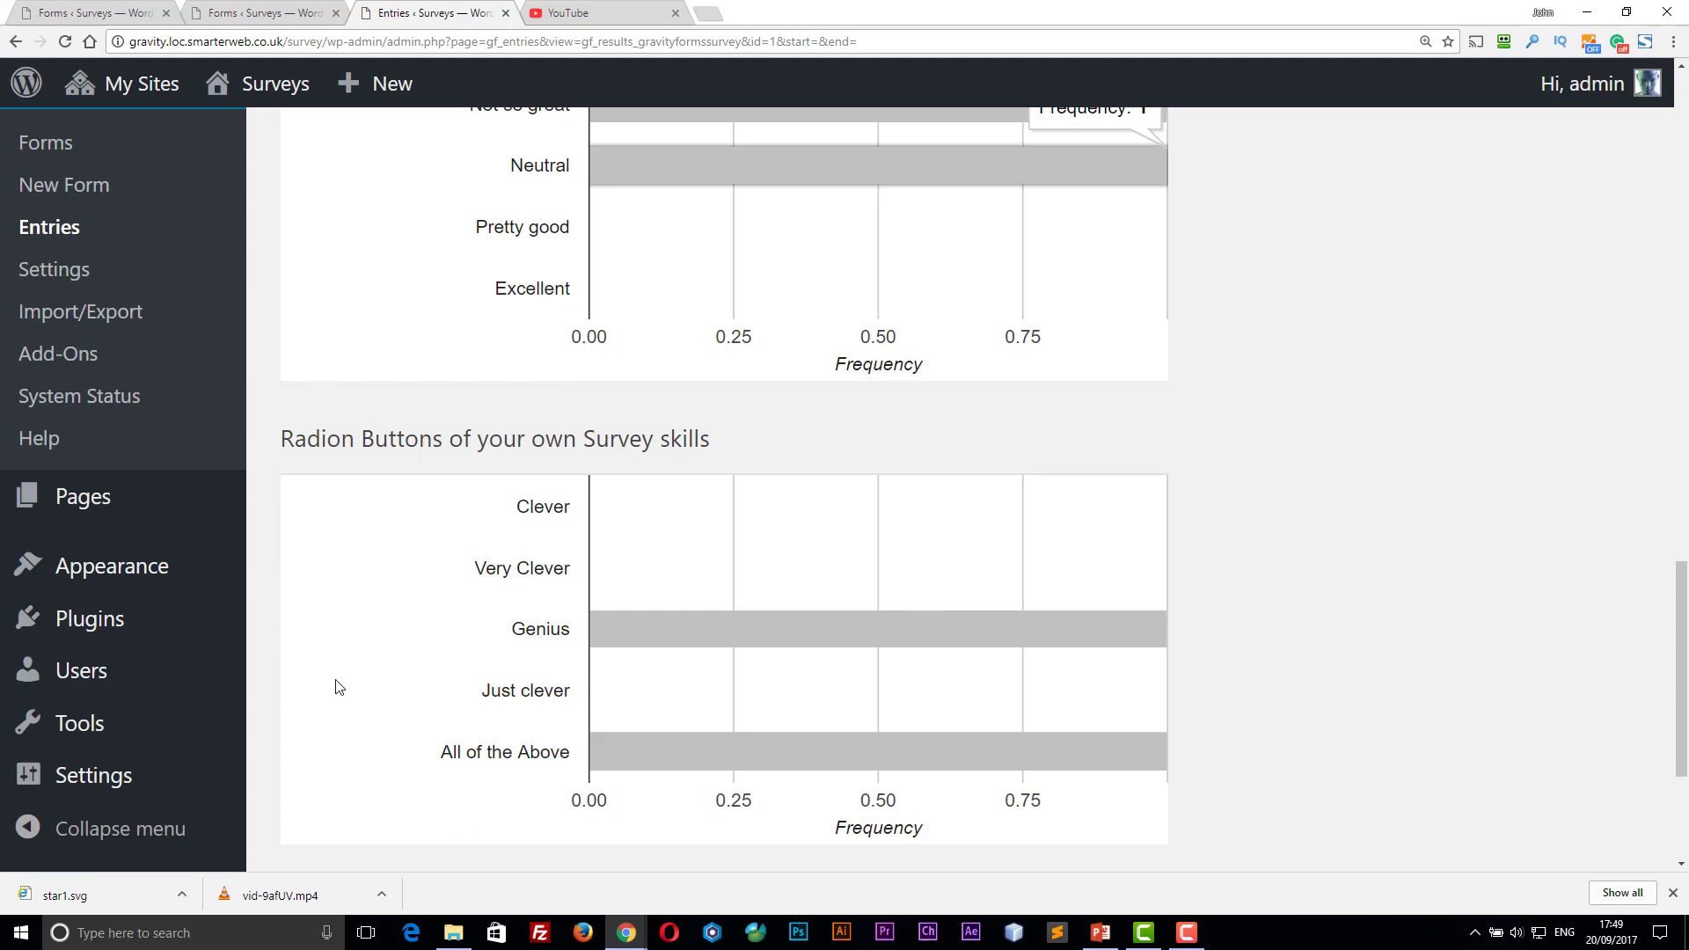
scroll(337, 686, up, 2)
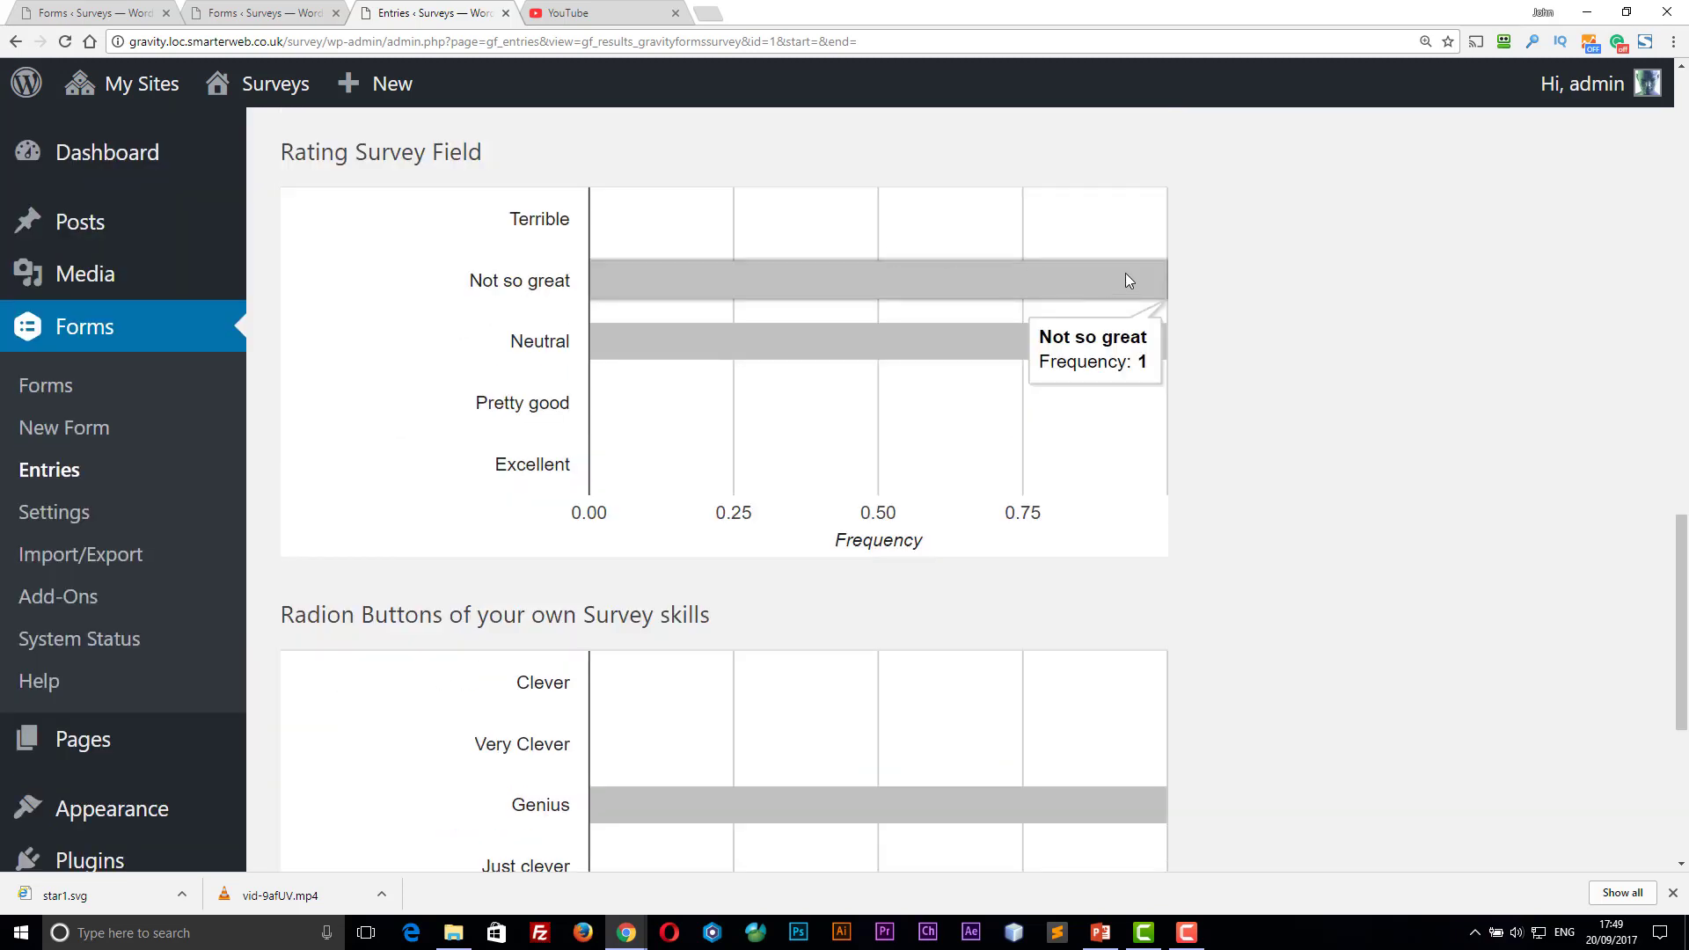
mouse_move(1123, 365)
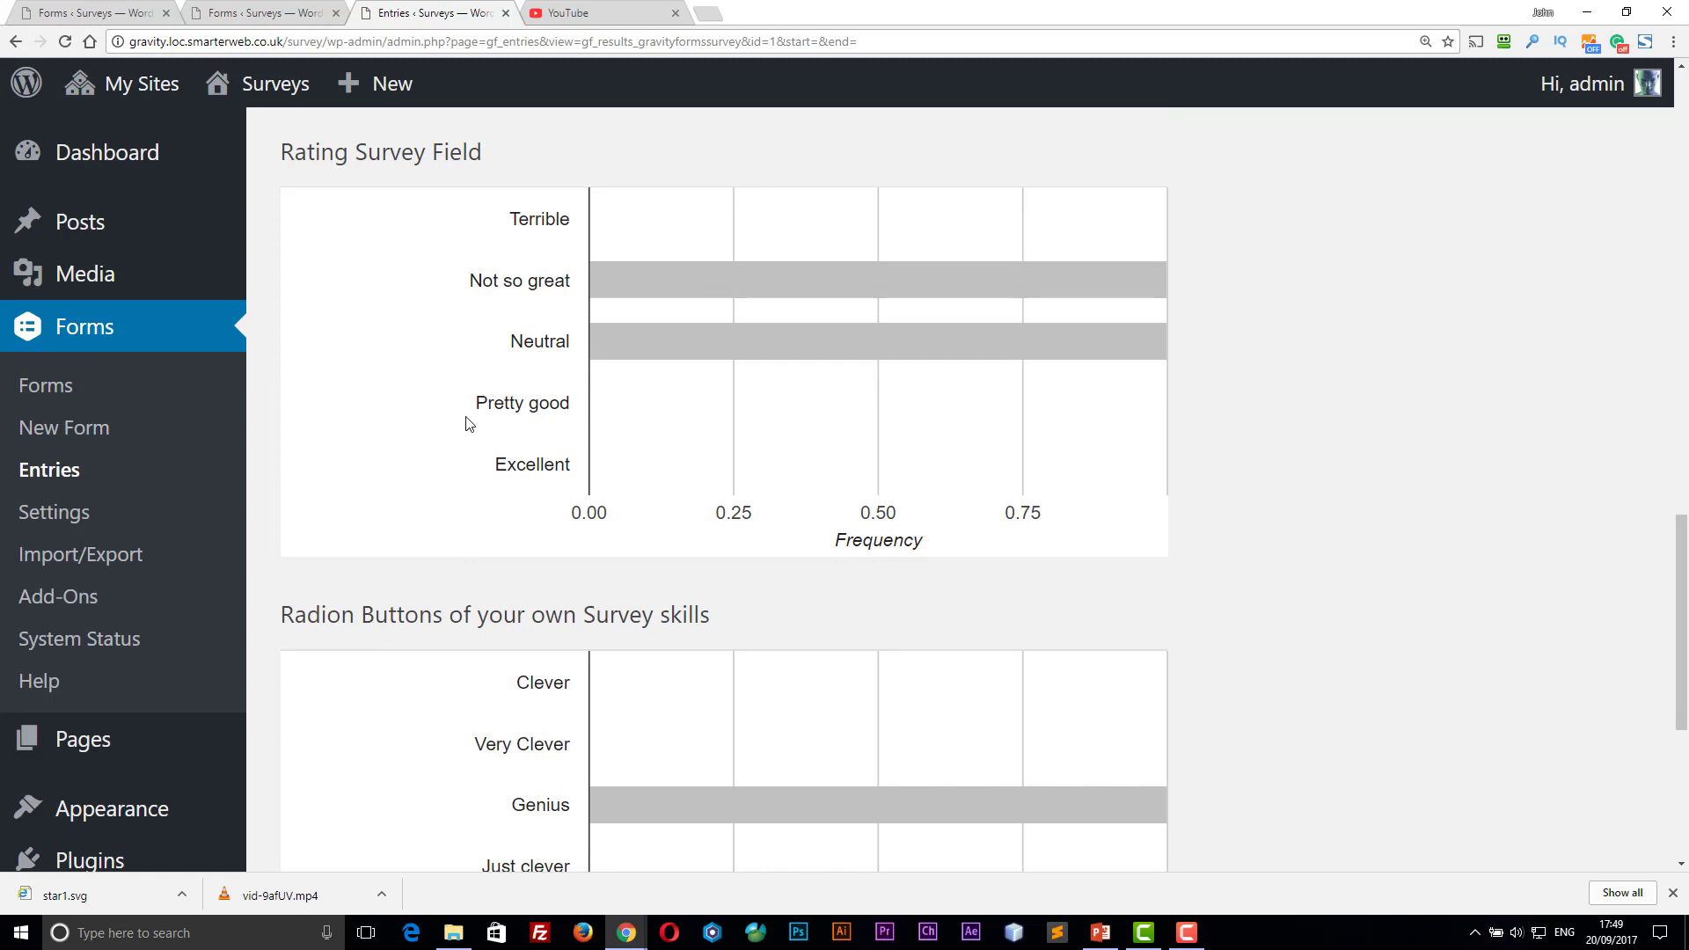
scroll(468, 424, up, 10)
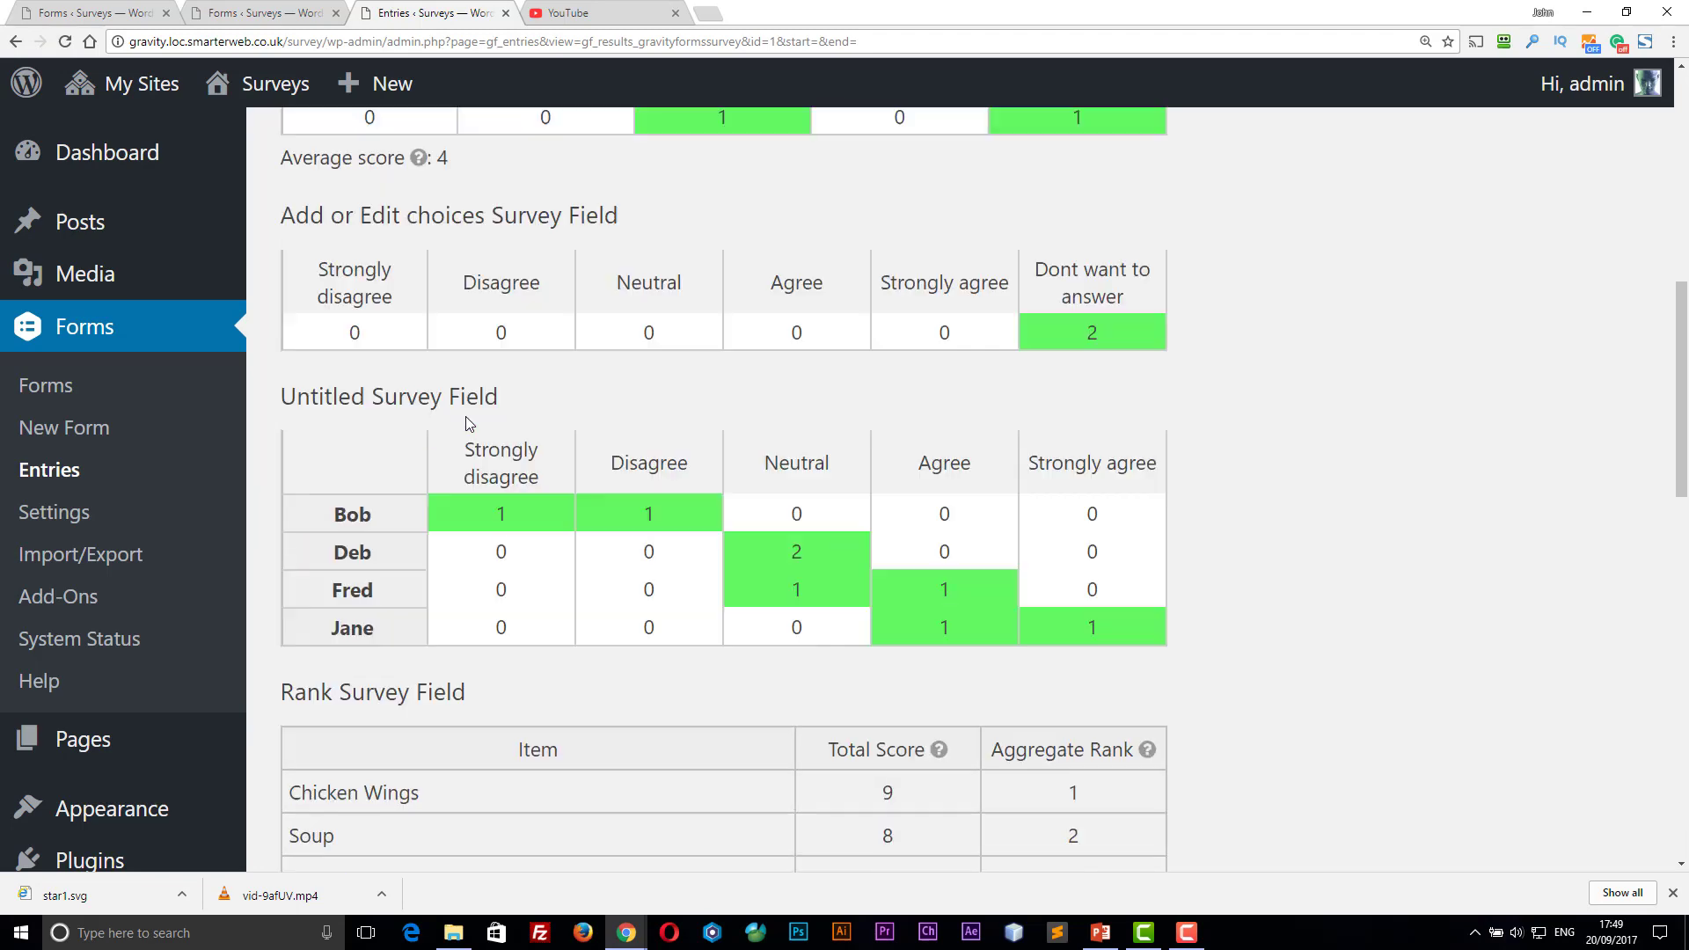
scroll(467, 424, up, 10)
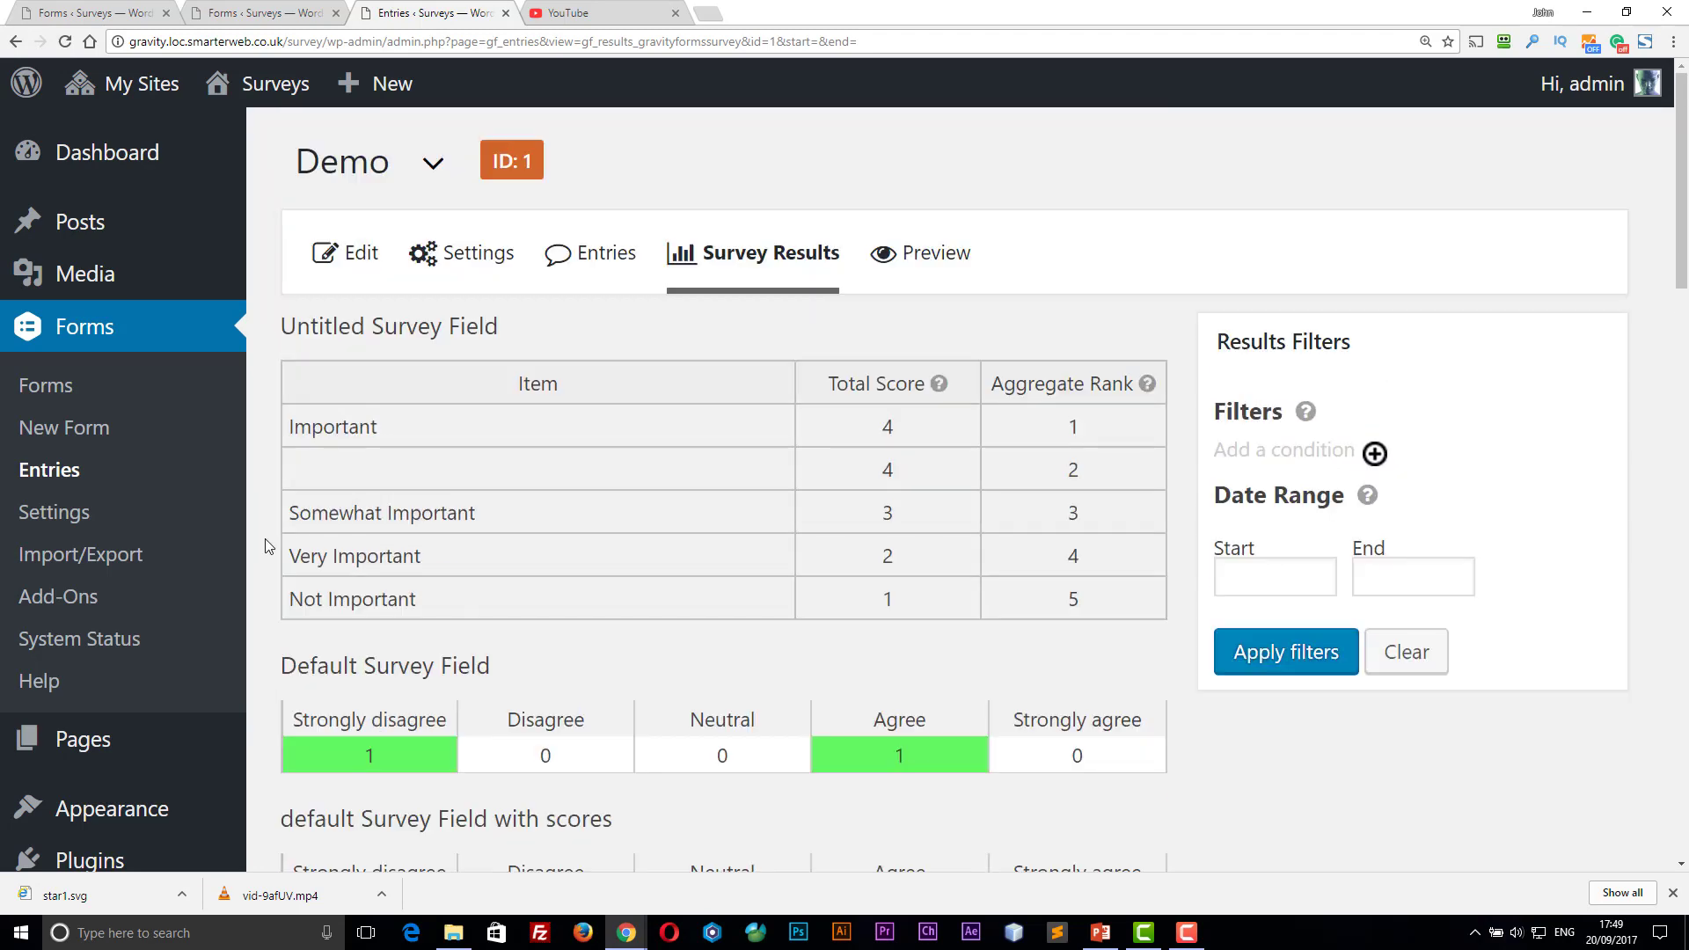